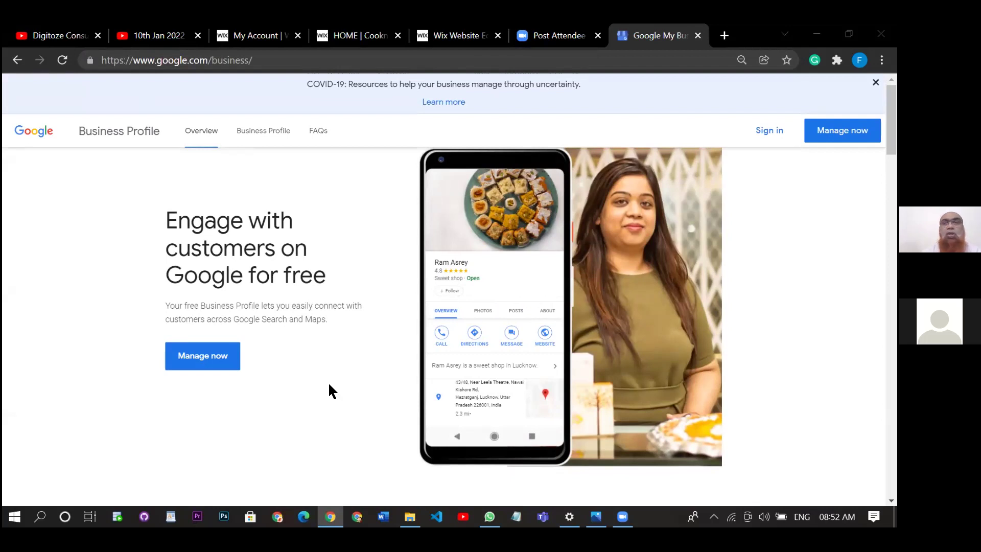
Step: Start managing a business profile and enter 'cooknutbakers' as the business name
{"action": "left_click", "coordinate": [204, 341]}
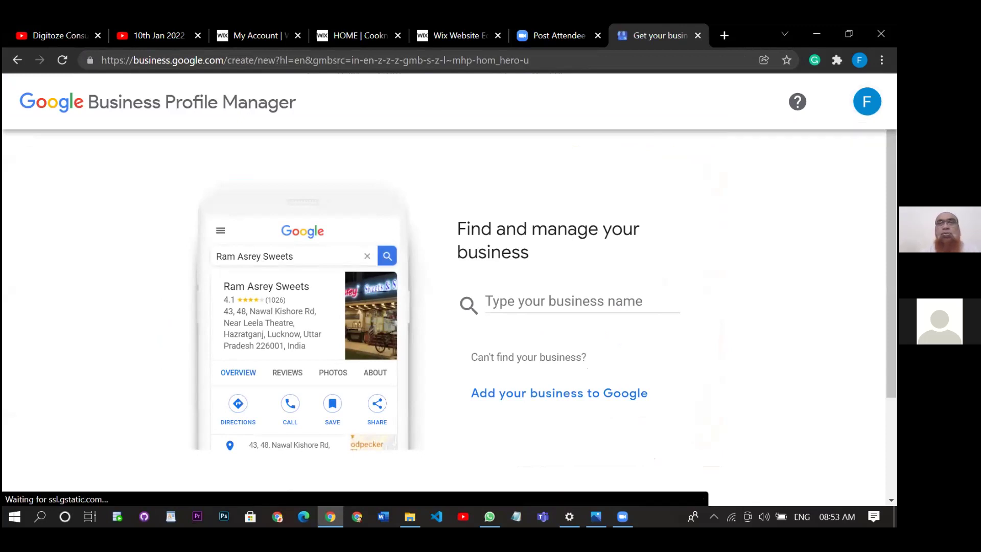
{"action": "scroll", "coordinate": [414, 356], "scroll_direction": "down", "scroll_amount": 3}
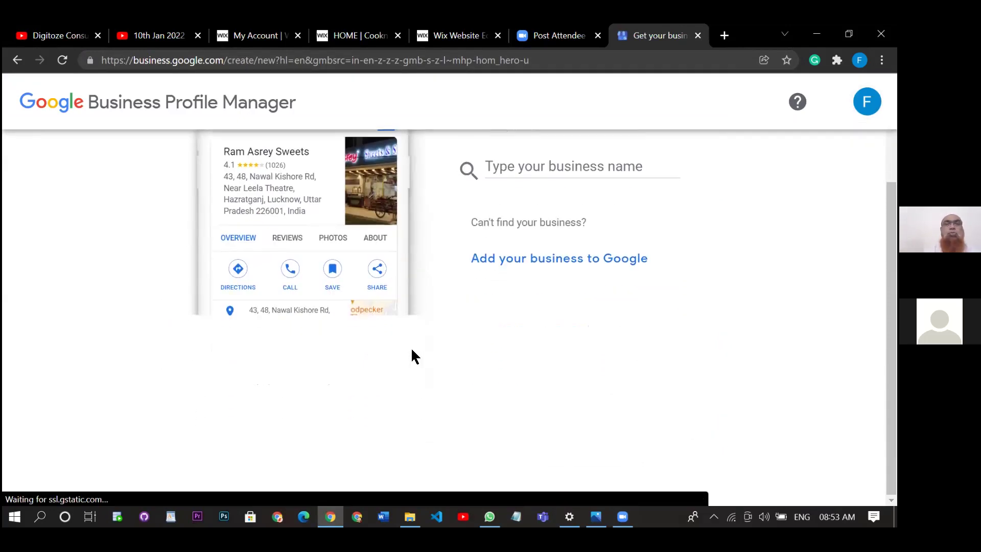
{"action": "scroll", "coordinate": [414, 356], "scroll_direction": "up", "scroll_amount": 1}
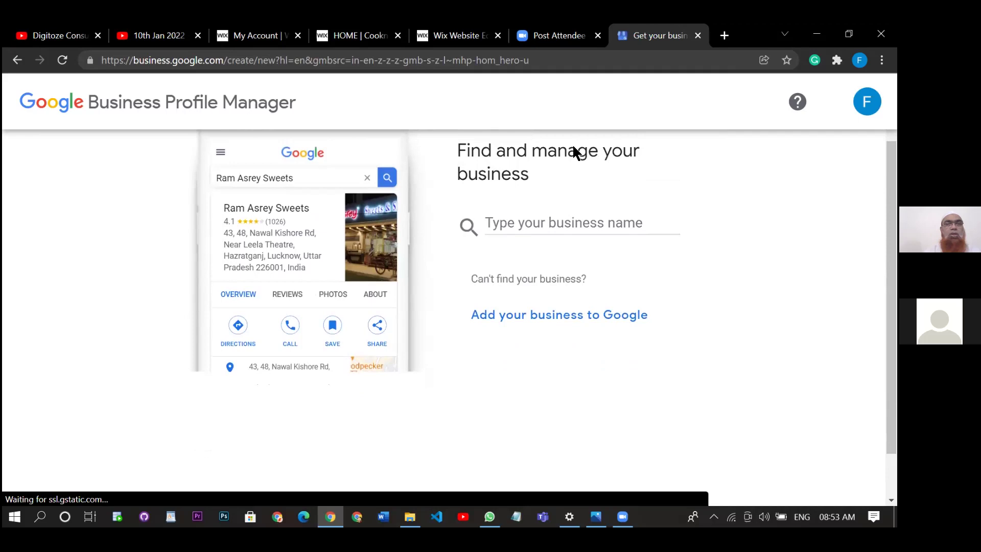
{"action": "left_click", "coordinate": [532, 225]}
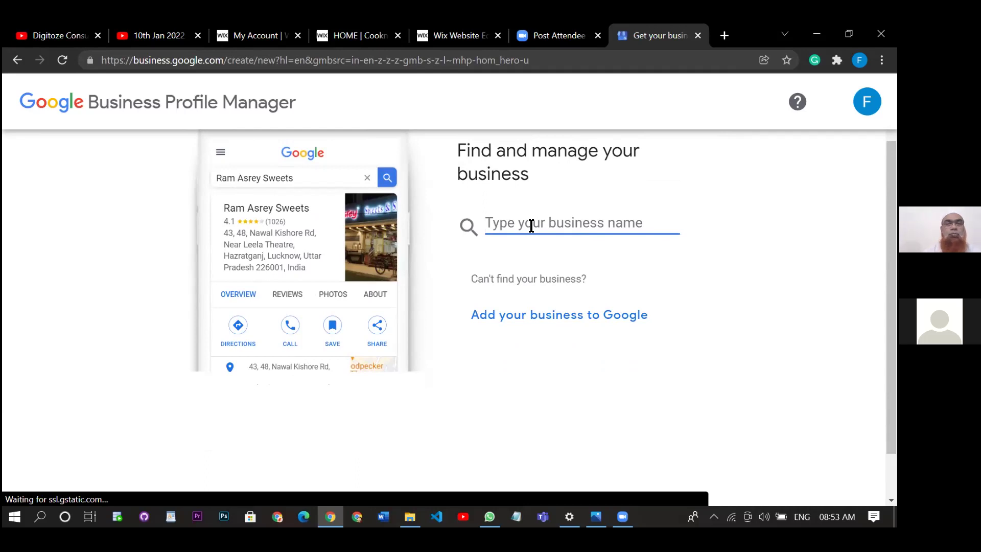
{"action": "type", "text": "c"}
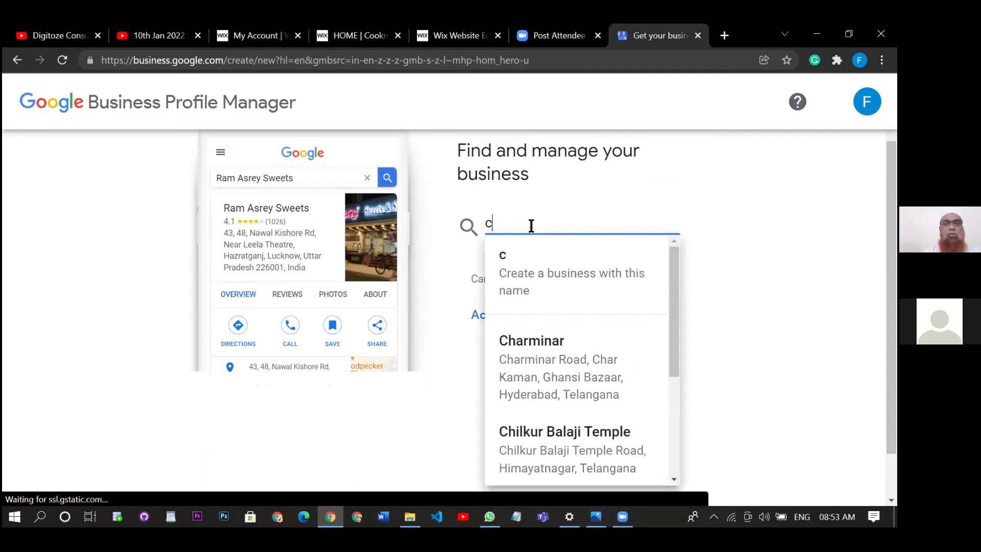
{"action": "type", "text": "ooknut"}
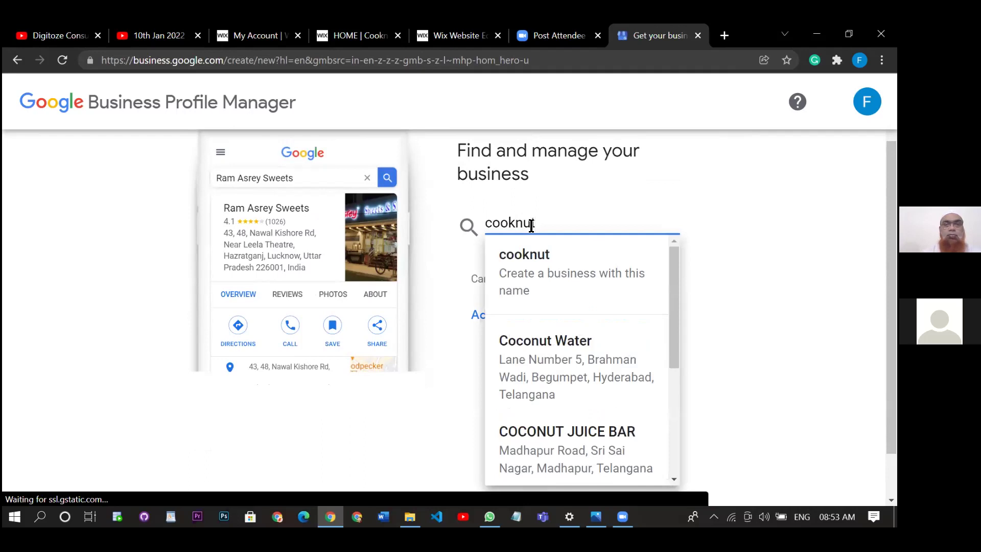
{"action": "type", "text": "bakers"}
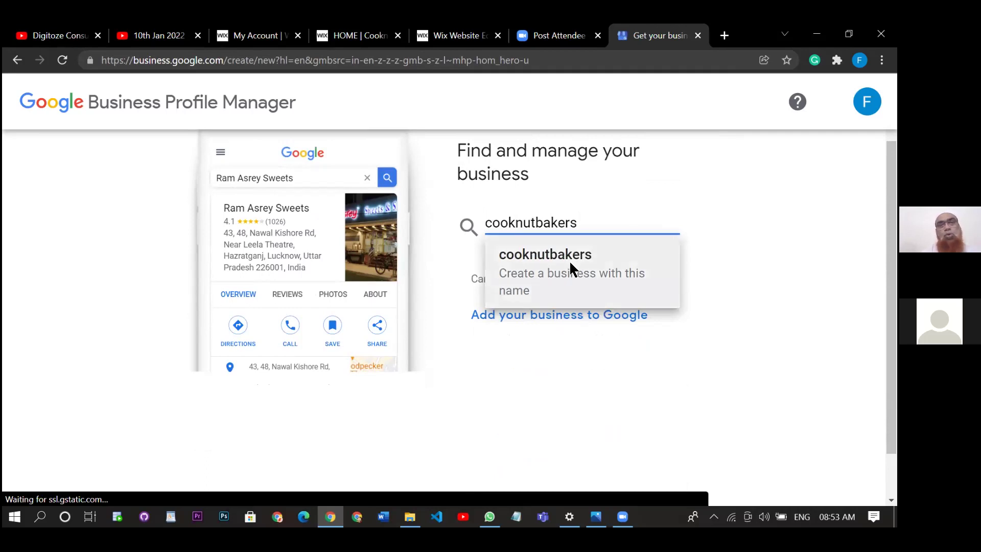
Step: Capitalise the name to 'Cooknut Bakers' and create a business with this name
{"action": "left_click", "coordinate": [537, 223]}
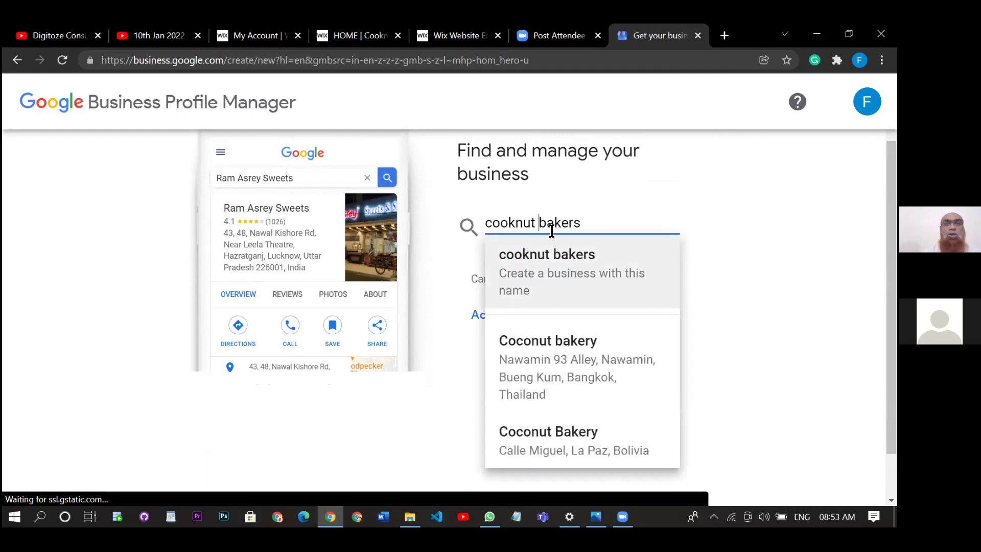
{"action": "left_click", "coordinate": [497, 225]}
{"action": "key", "text": "BackSpace"}
{"action": "type", "text": "C"}
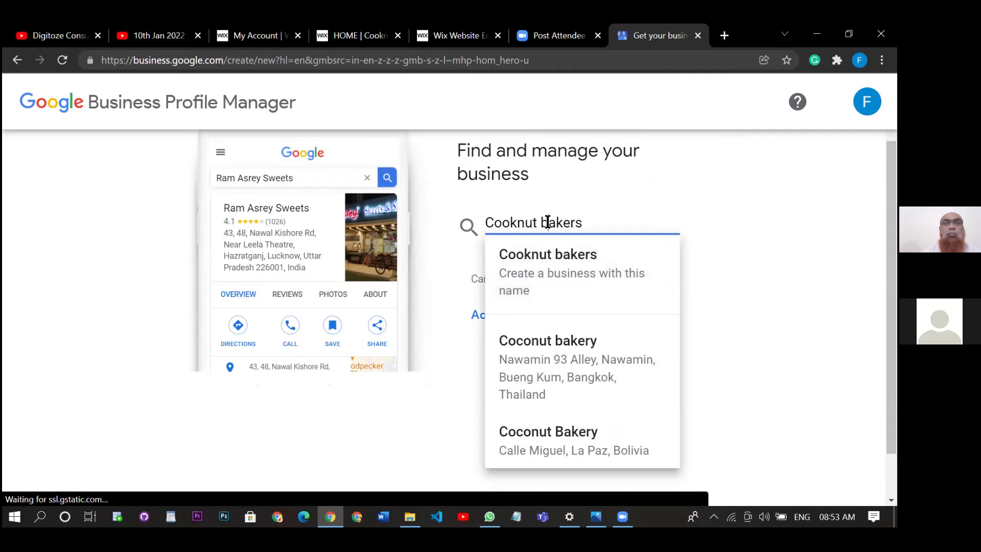
{"action": "left_click", "coordinate": [548, 223]}
{"action": "key", "text": "BackSpace"}
{"action": "type", "text": "B"}
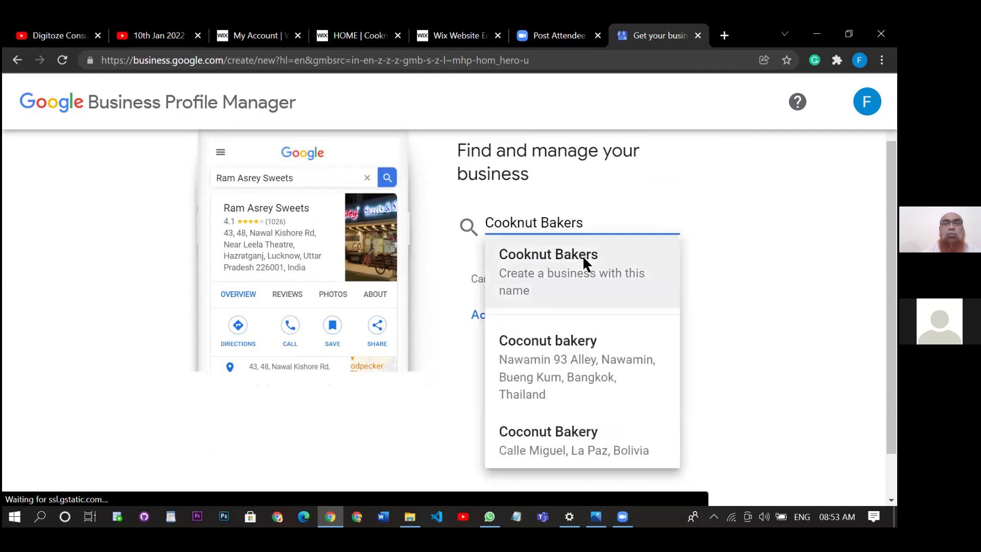
{"action": "left_click", "coordinate": [583, 265]}
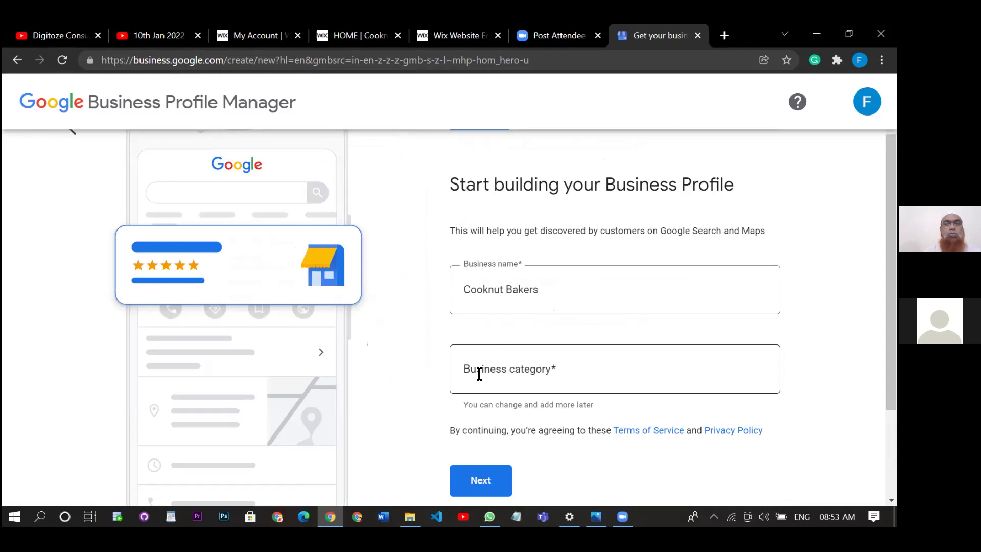
Step: Set the business category to Bakery and Cake Shop
{"action": "scroll", "coordinate": [480, 375], "scroll_direction": "down", "scroll_amount": 1}
{"action": "left_click", "coordinate": [506, 328]}
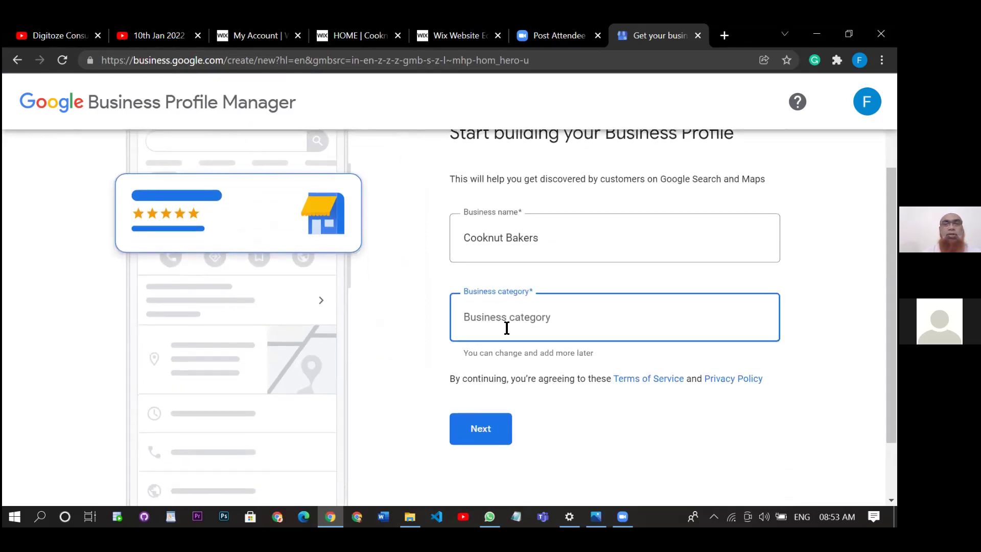
{"action": "type", "text": "Bak"}
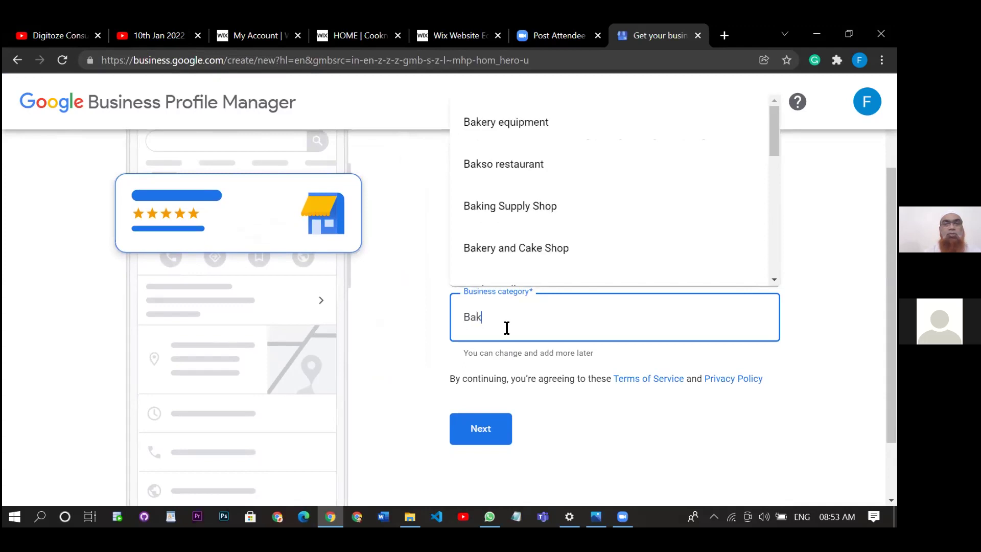
{"action": "type", "text": "ery"}
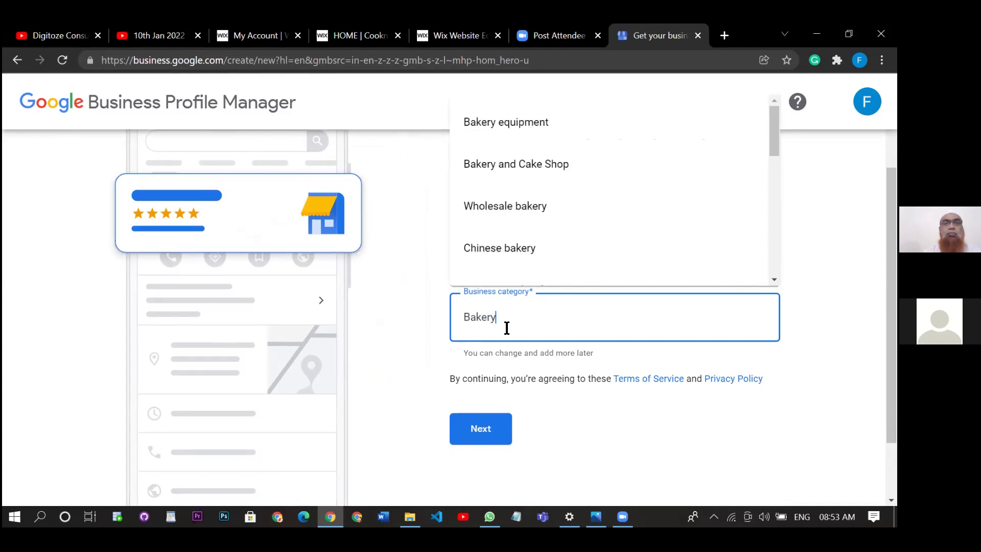
{"action": "left_click", "coordinate": [613, 176]}
{"action": "left_click", "coordinate": [483, 431]}
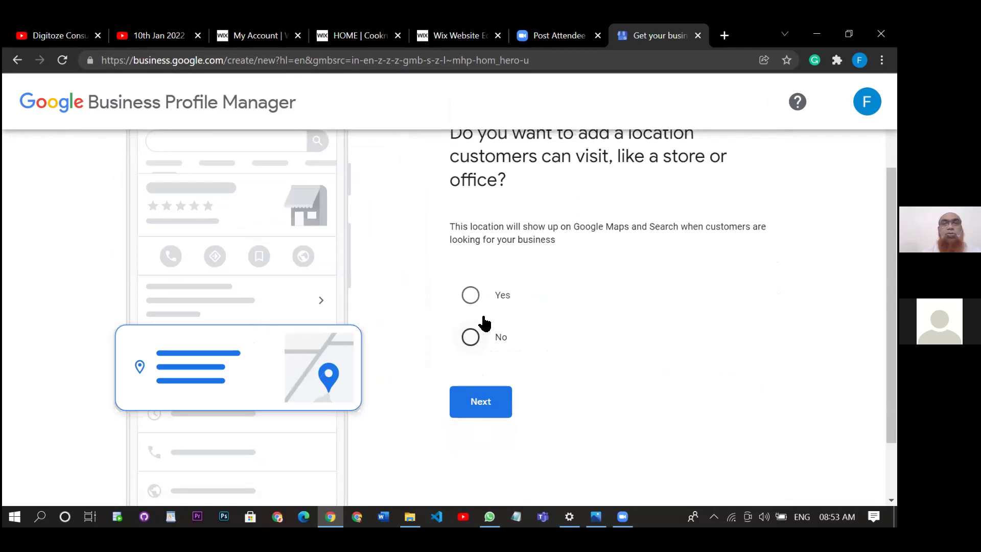
Step: Answer Yes to adding a location customers can visit
{"action": "scroll", "coordinate": [499, 267], "scroll_direction": "up", "scroll_amount": 1}
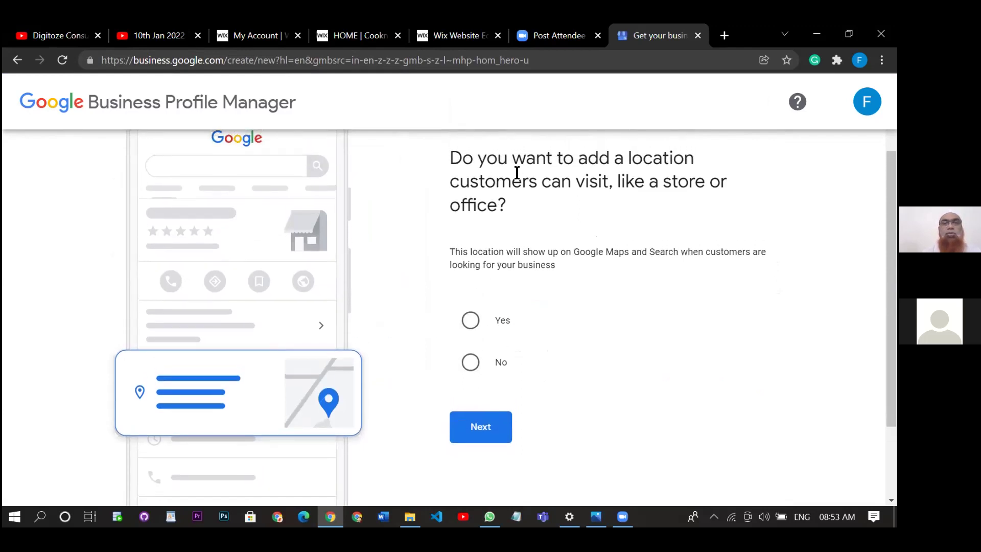
{"action": "scroll", "coordinate": [600, 340], "scroll_direction": "down", "scroll_amount": 1}
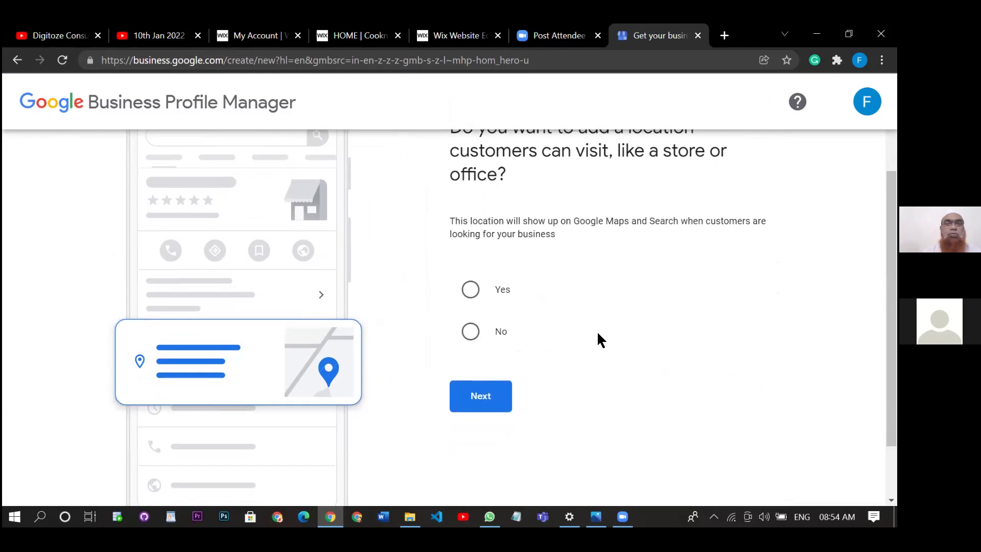
{"action": "left_click", "coordinate": [474, 290]}
Step: Fill the street address, city and pincode from the saved browser address
{"action": "left_click", "coordinate": [483, 403]}
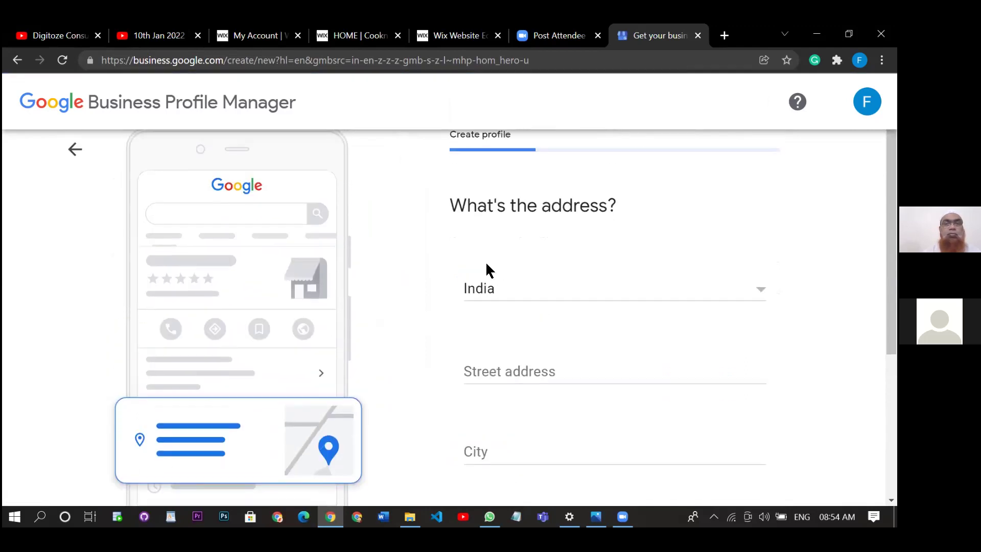
{"action": "scroll", "coordinate": [487, 268], "scroll_direction": "down", "scroll_amount": 2}
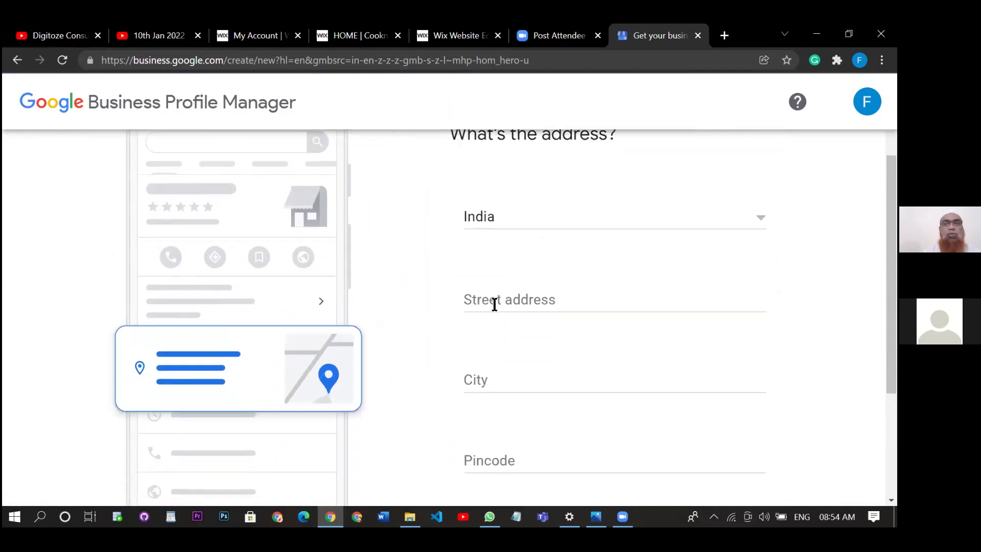
{"action": "left_click", "coordinate": [495, 304]}
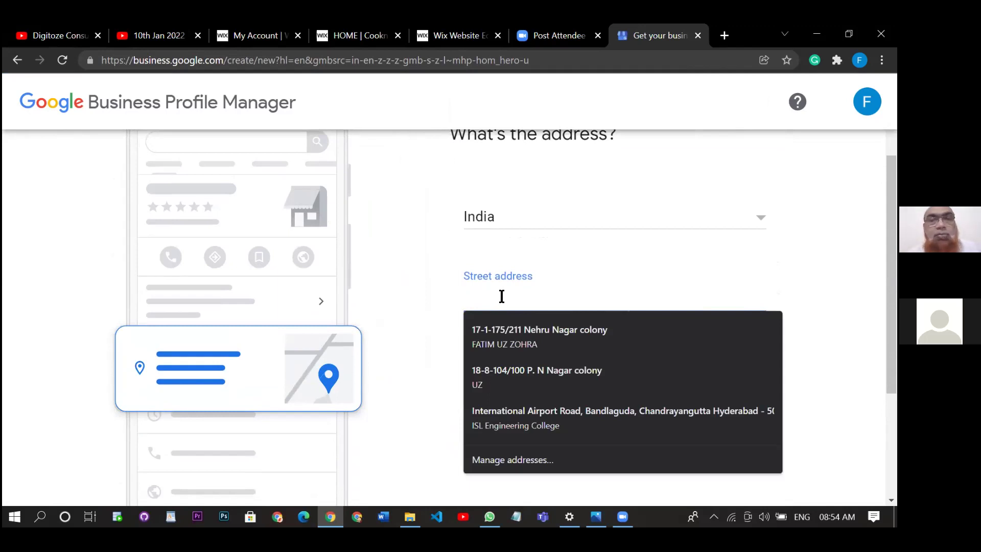
{"action": "left_click", "coordinate": [402, 287]}
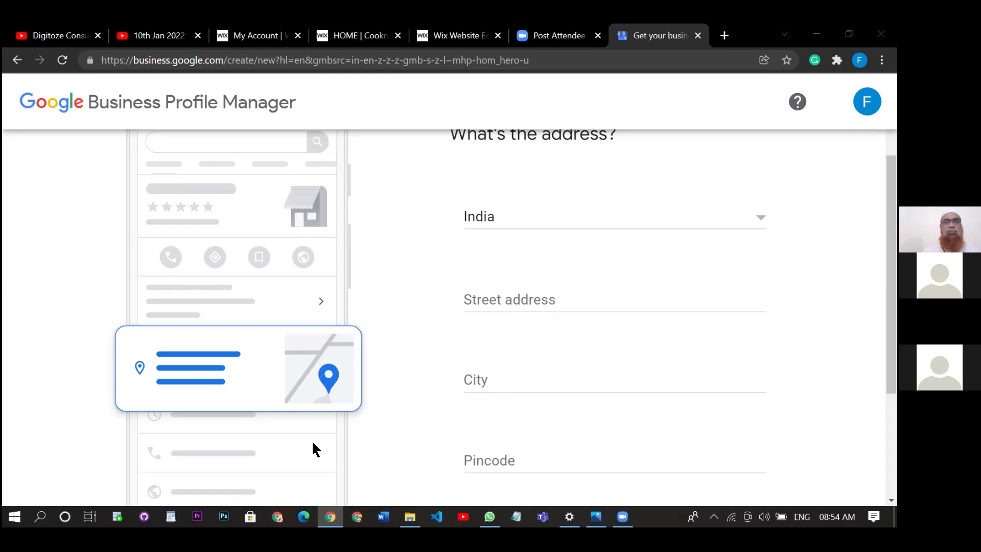
{"action": "left_click", "coordinate": [474, 301]}
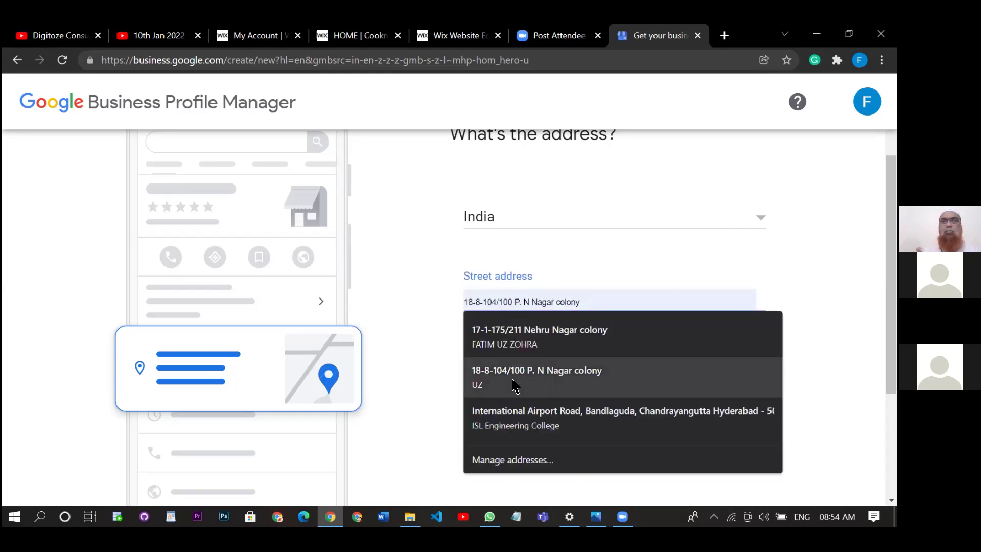
{"action": "left_click", "coordinate": [501, 379]}
Step: Choose Telangana as the state
{"action": "scroll", "coordinate": [501, 382], "scroll_direction": "down", "scroll_amount": 3}
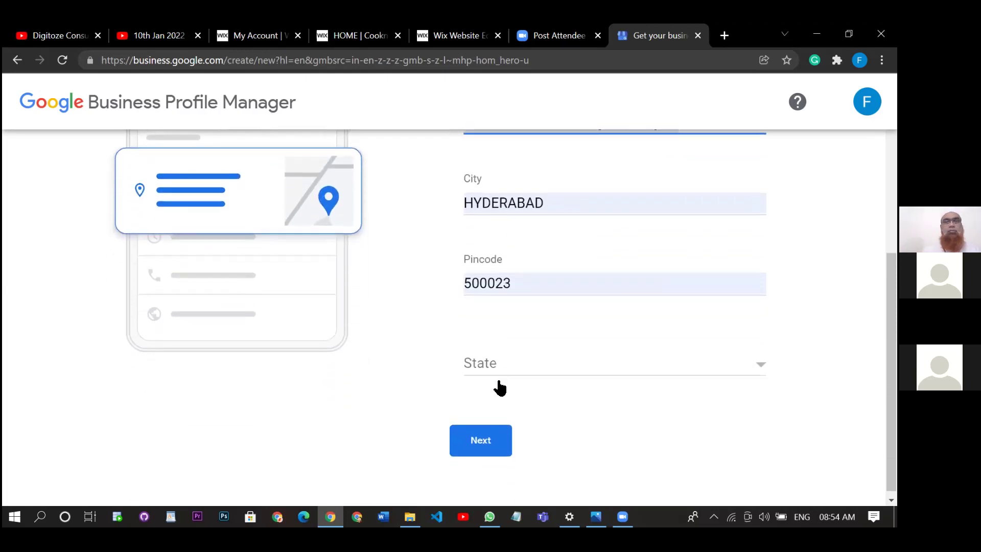
{"action": "left_click", "coordinate": [491, 358]}
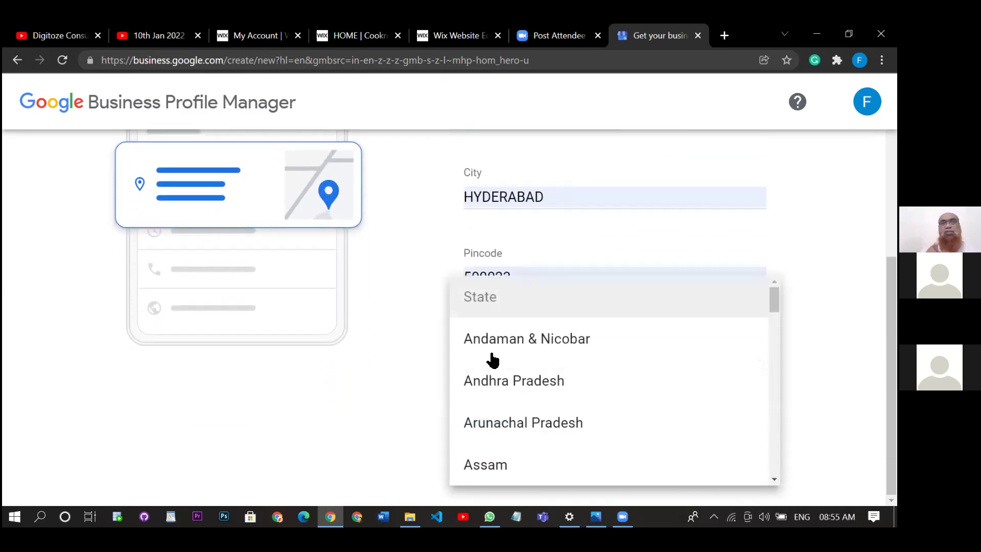
{"action": "scroll", "coordinate": [492, 357], "scroll_direction": "down", "scroll_amount": 10}
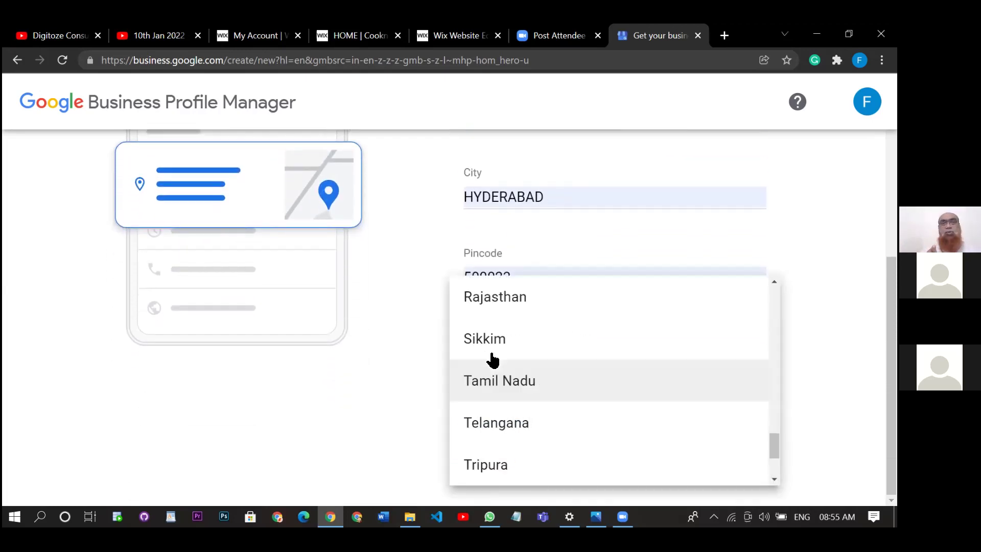
{"action": "left_click", "coordinate": [491, 418]}
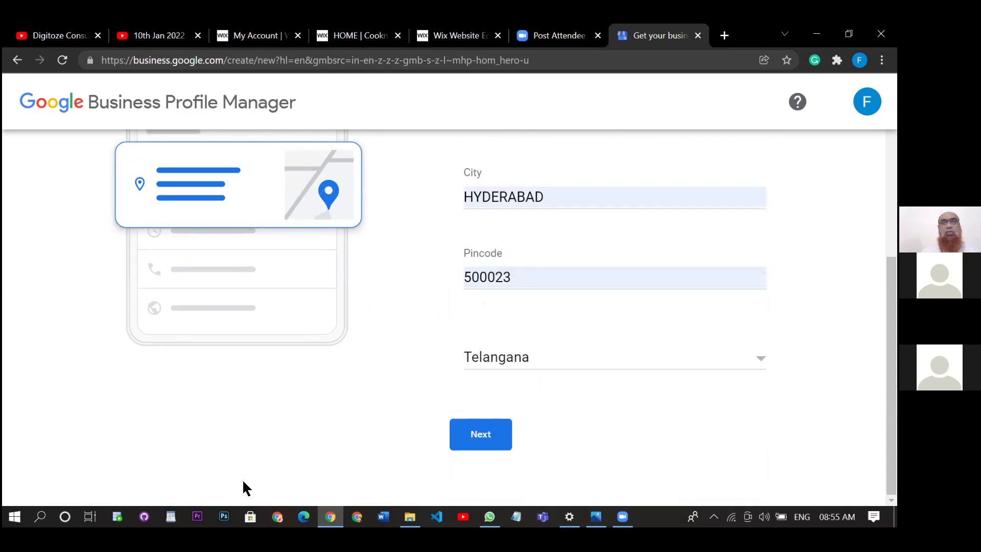
{"action": "scroll", "coordinate": [391, 322], "scroll_direction": "up", "scroll_amount": 3}
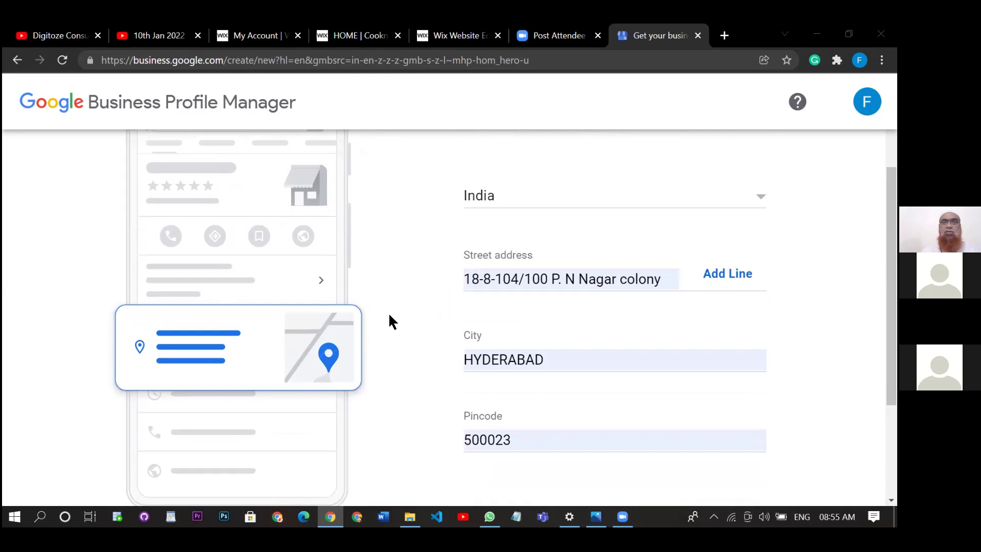
{"action": "scroll", "coordinate": [392, 322], "scroll_direction": "down", "scroll_amount": 1}
{"action": "scroll", "coordinate": [391, 322], "scroll_direction": "down", "scroll_amount": 3}
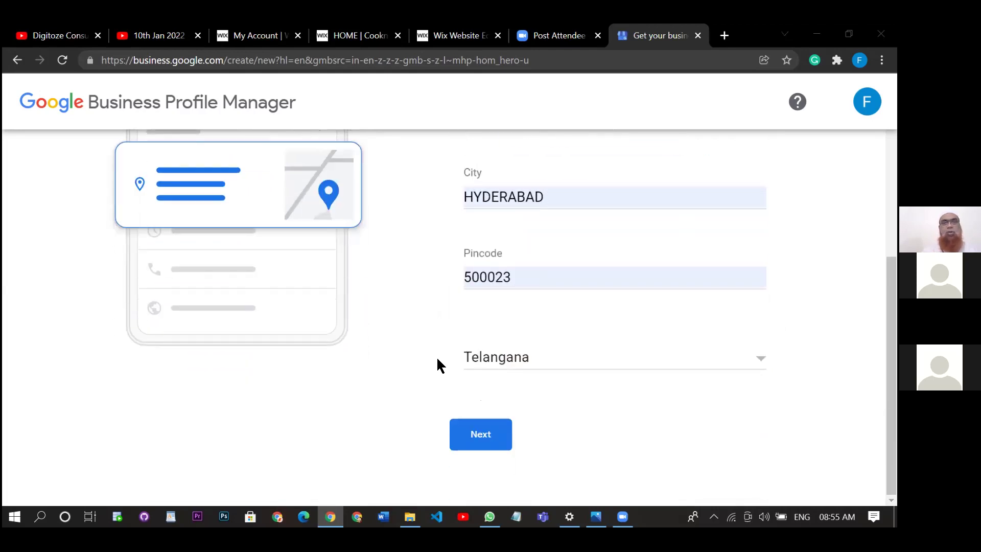
Step: Submit the address and confirm the business offers deliveries or visits
{"action": "left_click", "coordinate": [492, 437]}
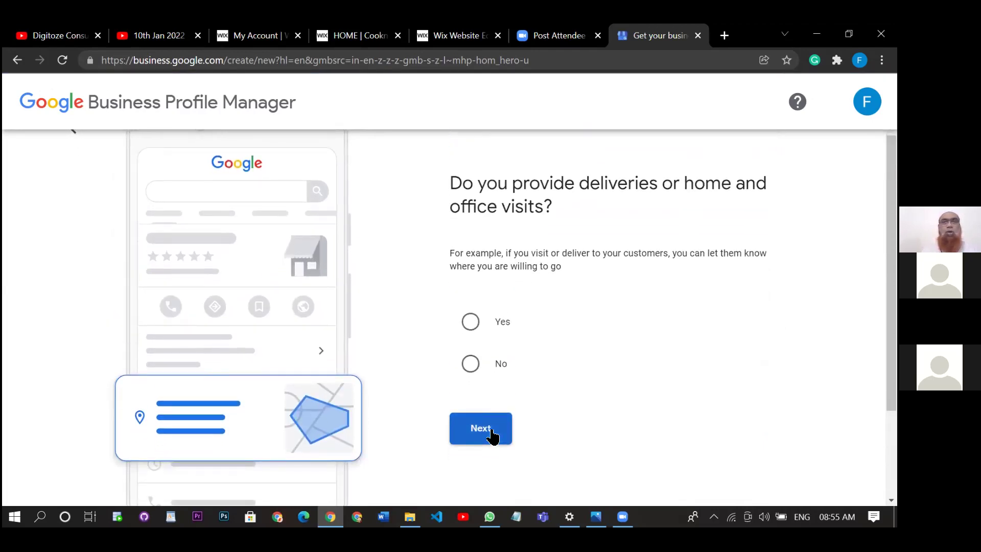
{"action": "left_click", "coordinate": [475, 327]}
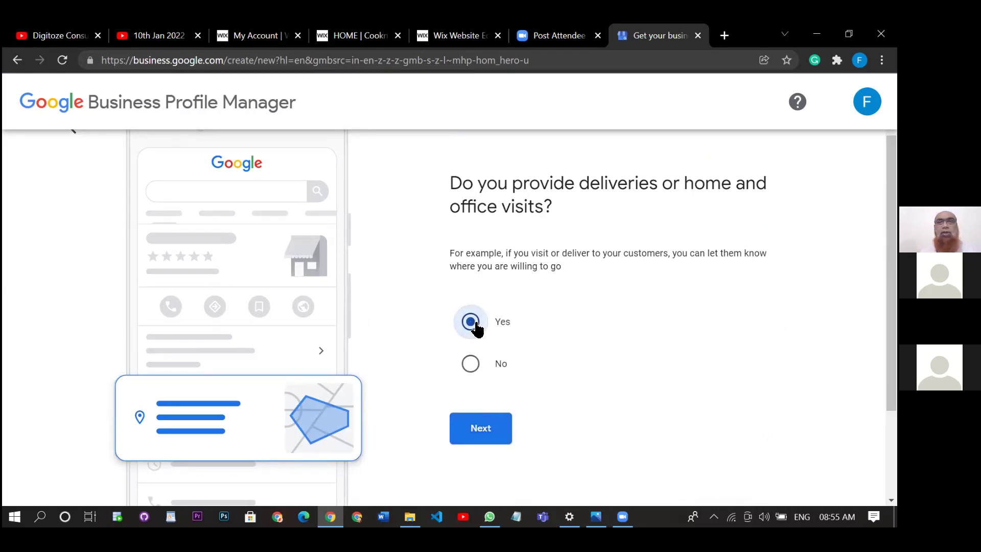
{"action": "left_click", "coordinate": [488, 427]}
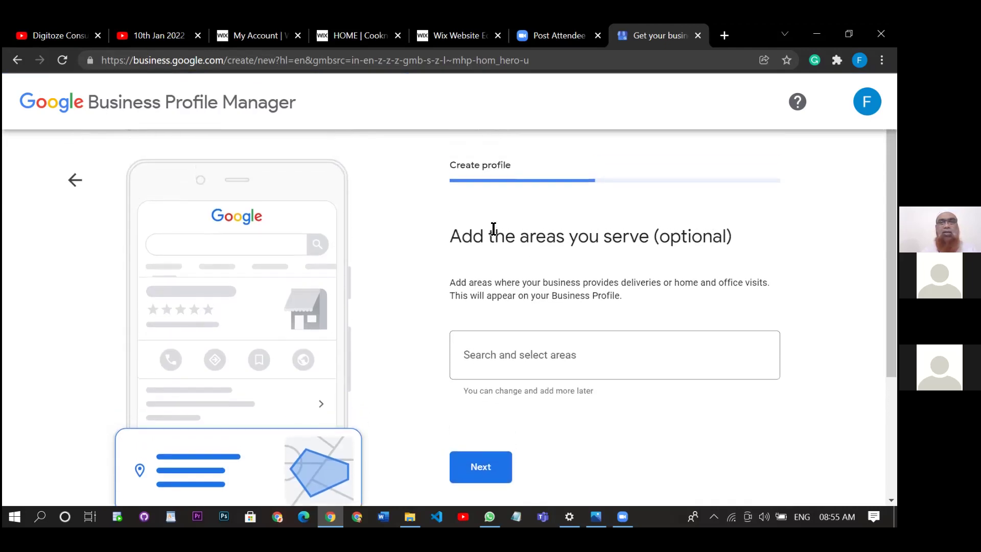
Step: Add Saidabad, Charminar (Old City) and Nampally in Hyderabad as service areas
{"action": "left_click", "coordinate": [531, 338]}
{"action": "scroll", "coordinate": [531, 340], "scroll_direction": "down", "scroll_amount": 1}
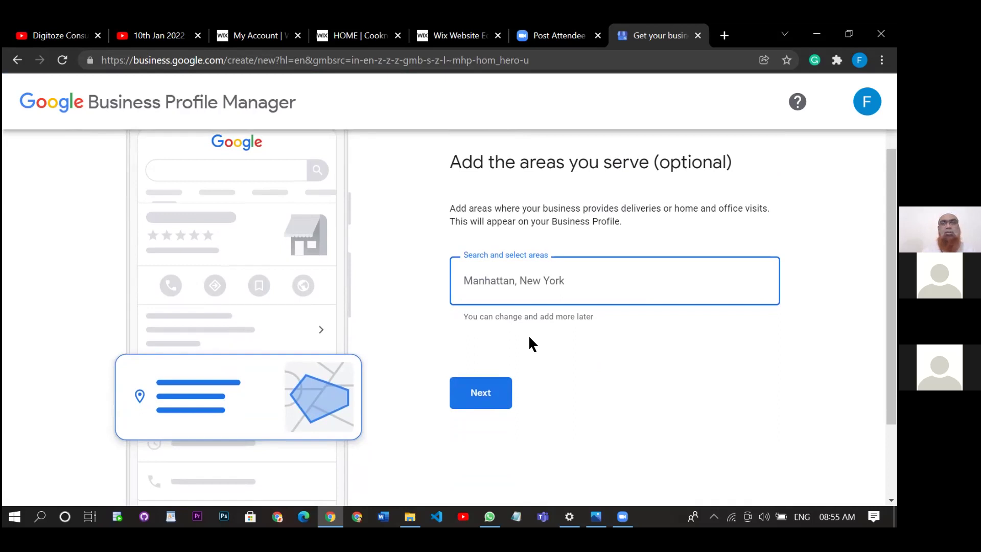
{"action": "type", "text": "sai"}
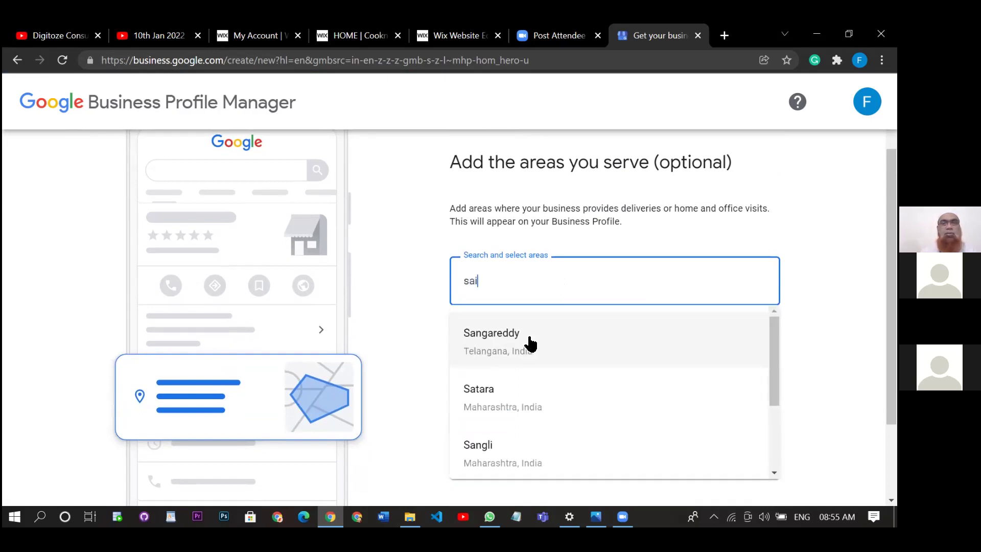
{"action": "type", "text": "da"}
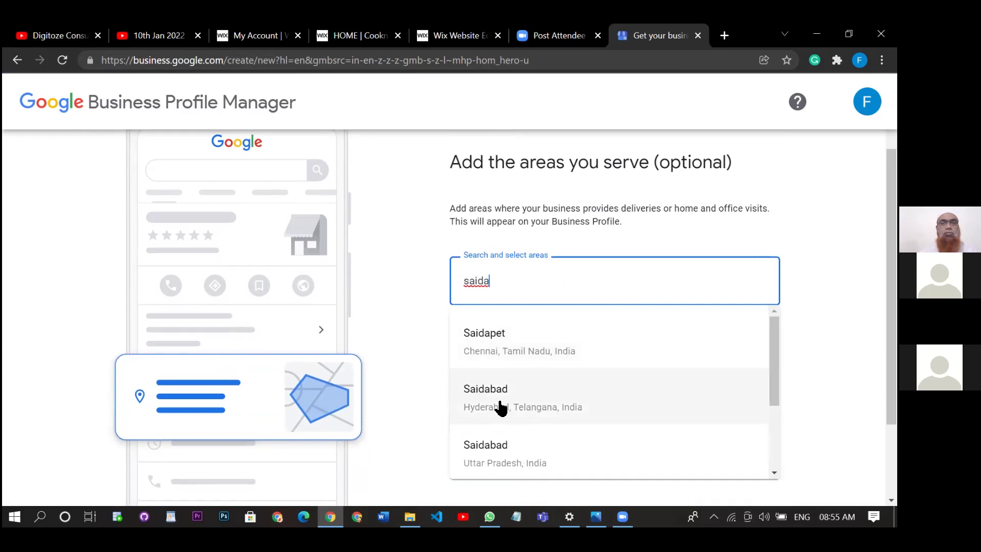
{"action": "left_click", "coordinate": [500, 408]}
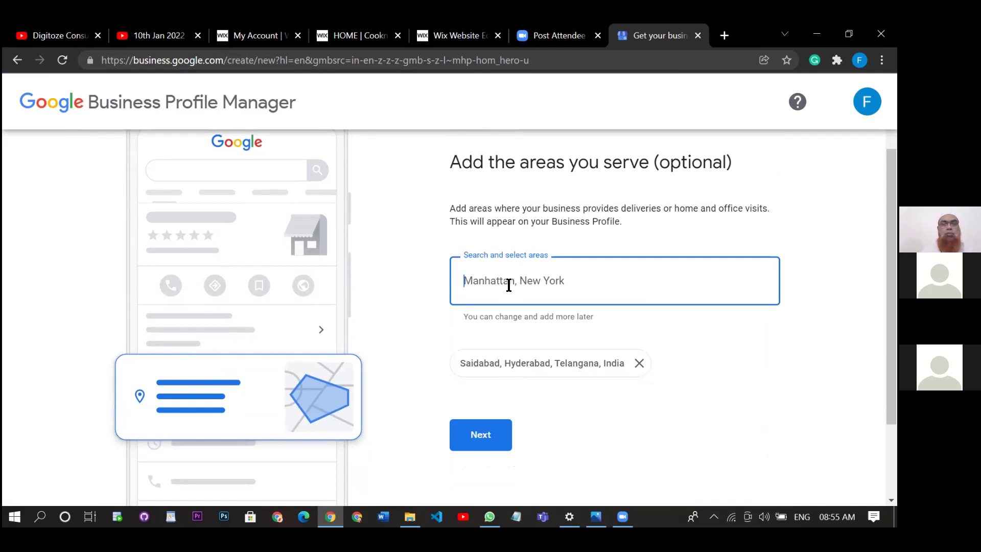
{"action": "type", "text": "charm"}
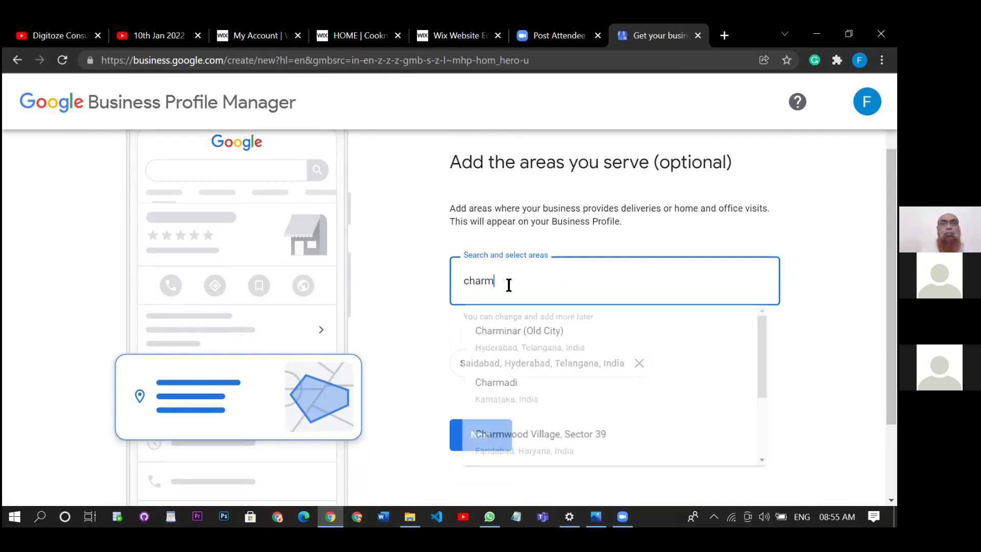
{"action": "left_click", "coordinate": [509, 333]}
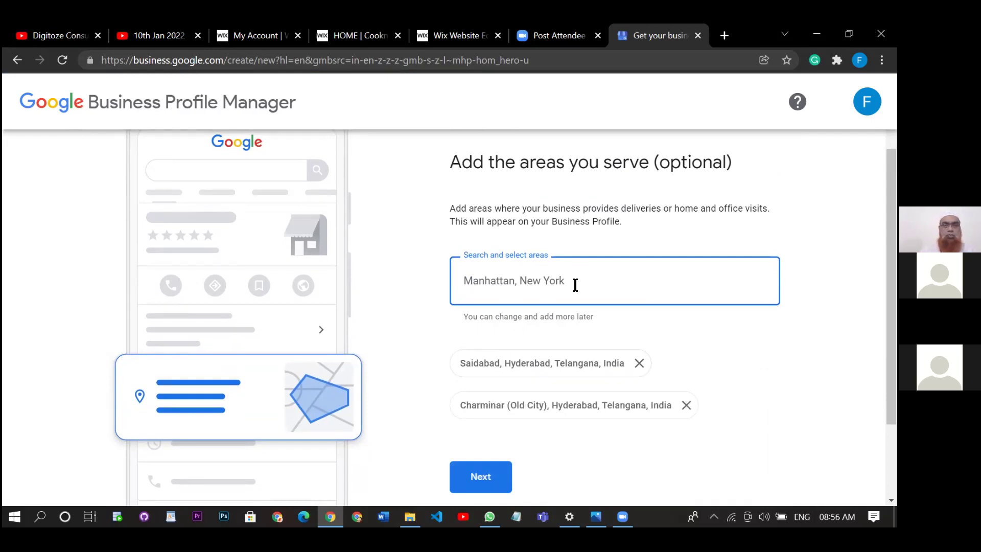
{"action": "type", "text": "n"}
{"action": "type", "text": "p"}
{"action": "left_click", "coordinate": [548, 353]}
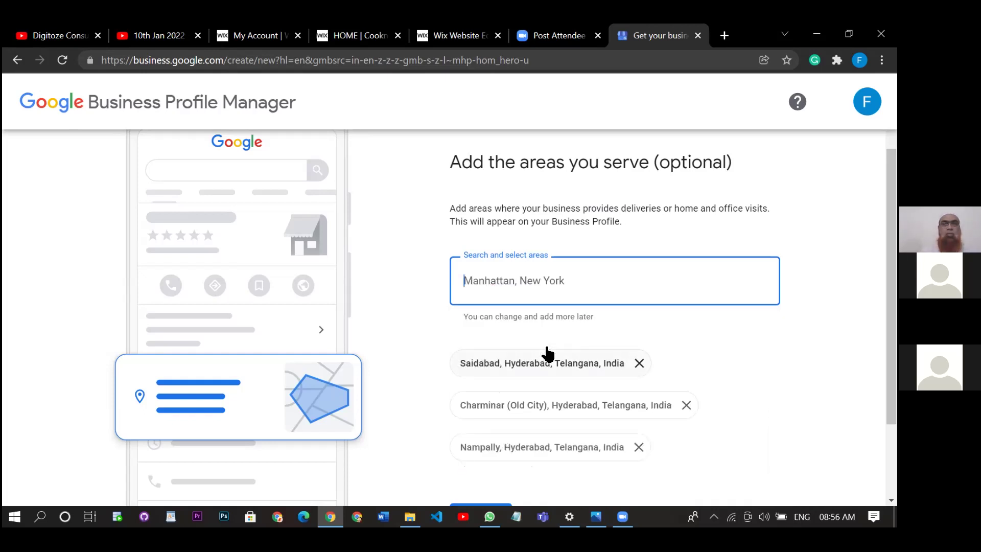
{"action": "scroll", "coordinate": [547, 351], "scroll_direction": "down", "scroll_amount": 2}
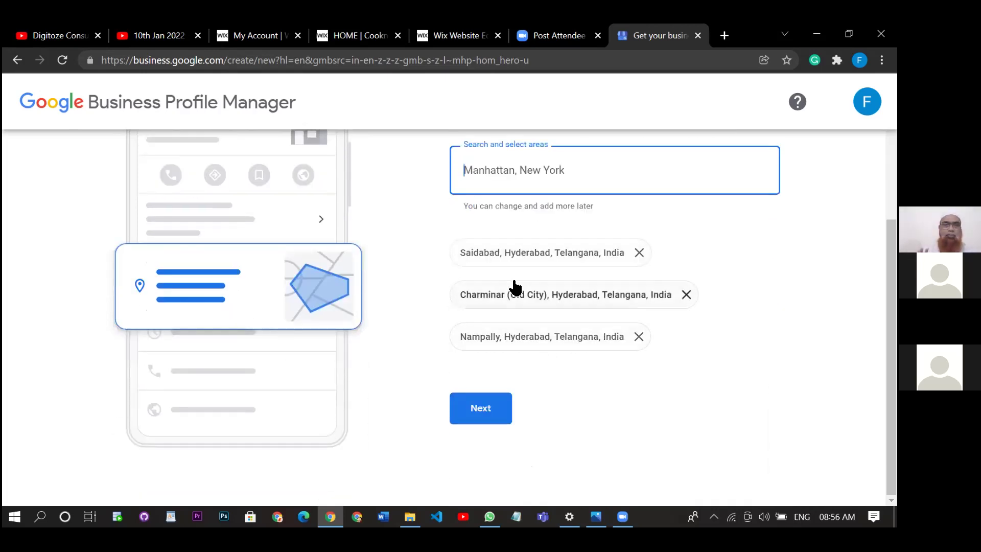
Step: Enter the business phone number and mark that the business has no website
{"action": "left_click", "coordinate": [487, 411]}
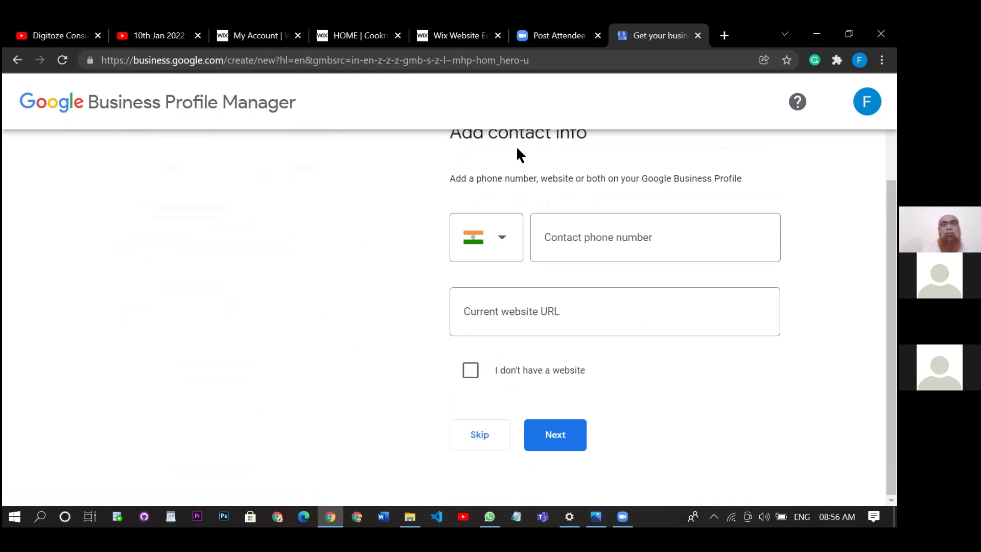
{"action": "left_click", "coordinate": [609, 231]}
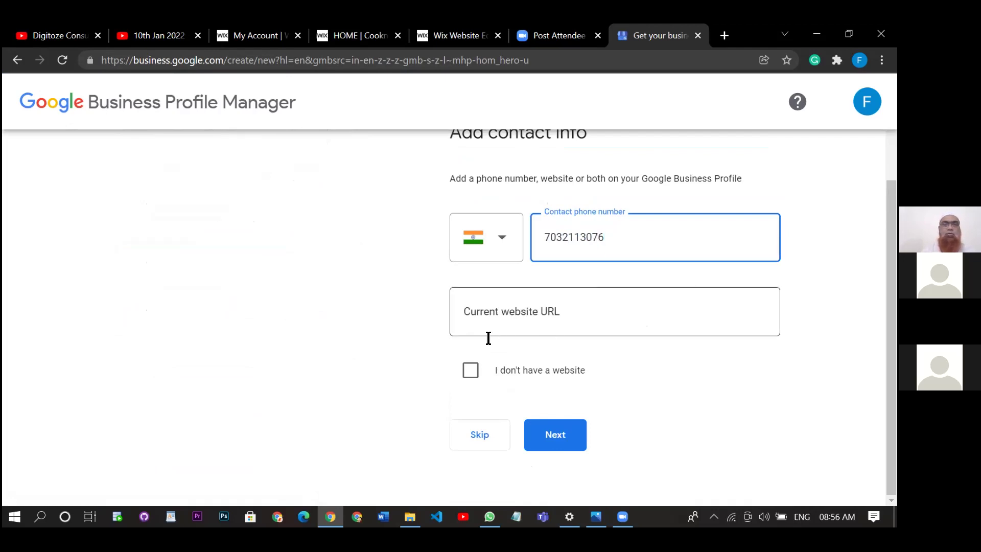
{"action": "left_click", "coordinate": [471, 373]}
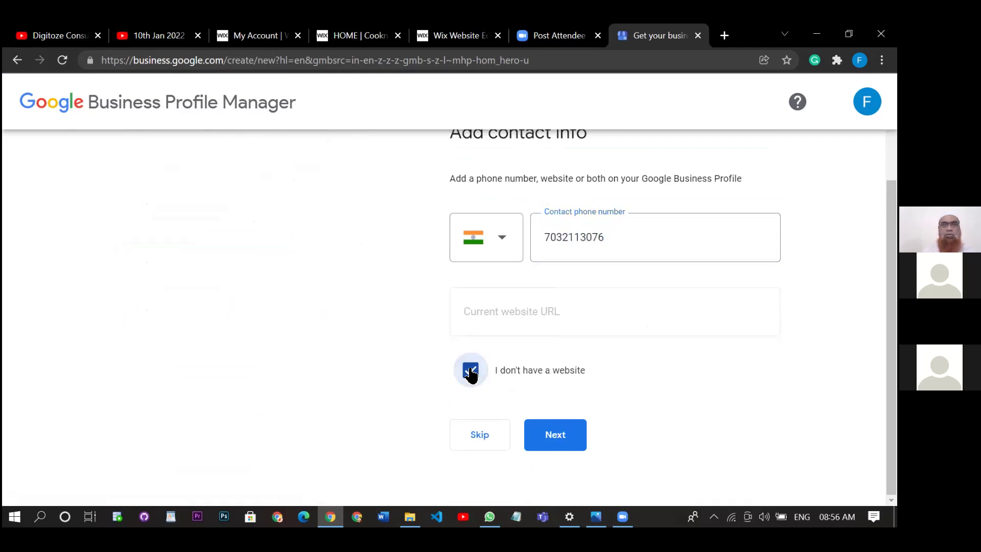
{"action": "left_click", "coordinate": [562, 429]}
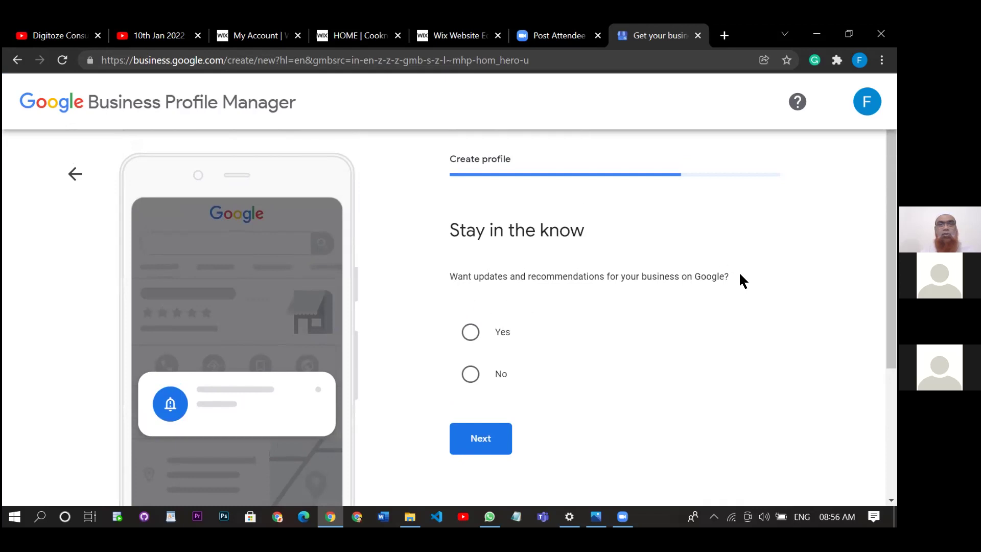
Step: Opt in to updates and recommendations from Google and submit the profile
{"action": "left_click", "coordinate": [471, 332]}
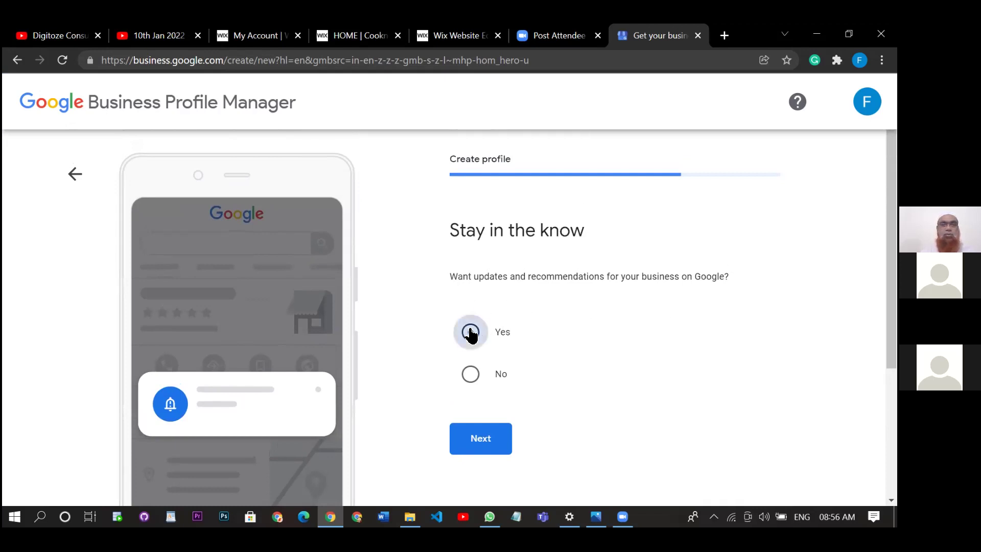
{"action": "scroll", "coordinate": [470, 330], "scroll_direction": "down", "scroll_amount": 2}
{"action": "left_click", "coordinate": [472, 364]}
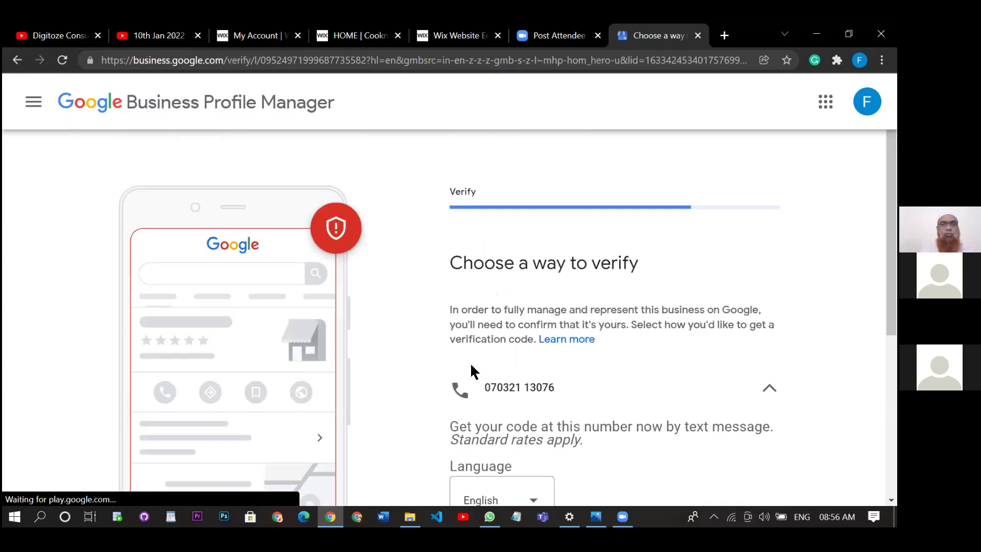
Step: Review the other verification options, then settle on a text-message code to the phone
{"action": "scroll", "coordinate": [470, 363], "scroll_direction": "down", "scroll_amount": 3}
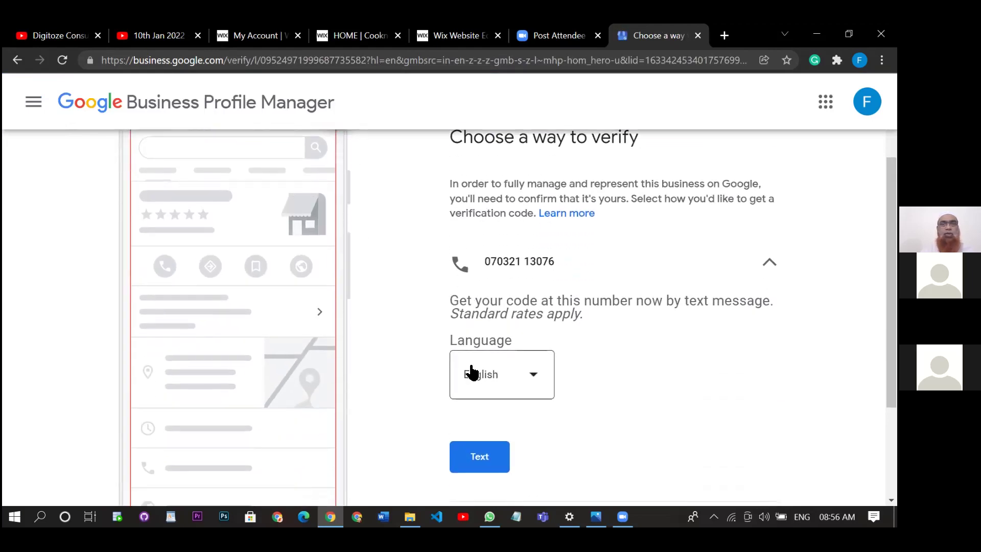
{"action": "scroll", "coordinate": [576, 373], "scroll_direction": "down", "scroll_amount": 2}
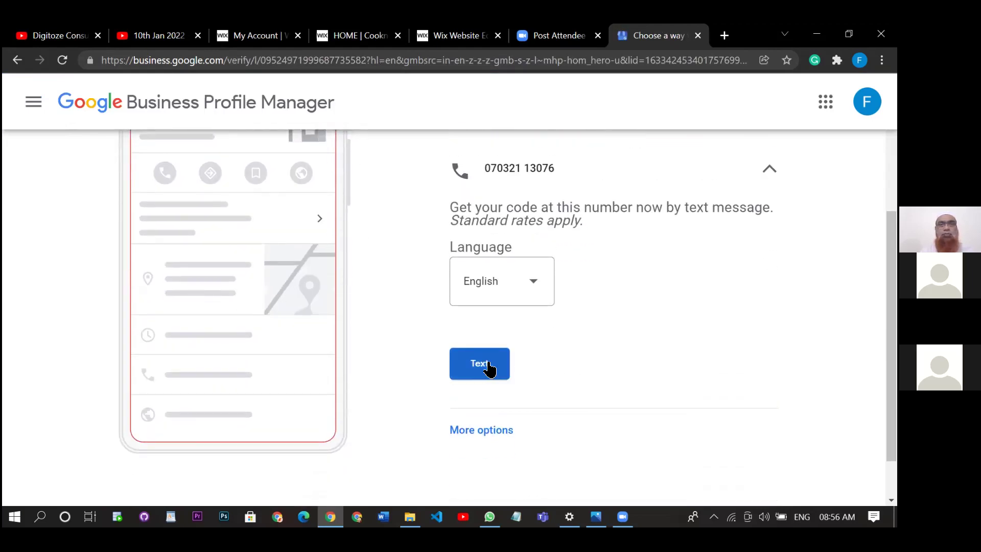
{"action": "scroll", "coordinate": [488, 368], "scroll_direction": "down", "scroll_amount": 1}
{"action": "scroll", "coordinate": [488, 369], "scroll_direction": "up", "scroll_amount": 2}
{"action": "scroll", "coordinate": [488, 369], "scroll_direction": "up", "scroll_amount": 2}
{"action": "scroll", "coordinate": [486, 369], "scroll_direction": "down", "scroll_amount": 4}
{"action": "left_click", "coordinate": [467, 375]}
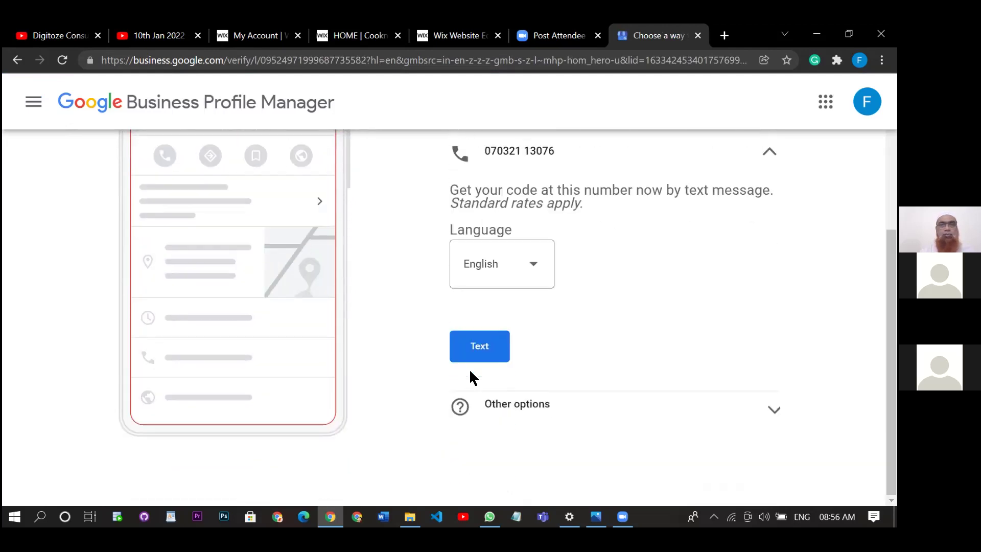
{"action": "left_click", "coordinate": [507, 407]}
{"action": "scroll", "coordinate": [506, 404], "scroll_direction": "up", "scroll_amount": 2}
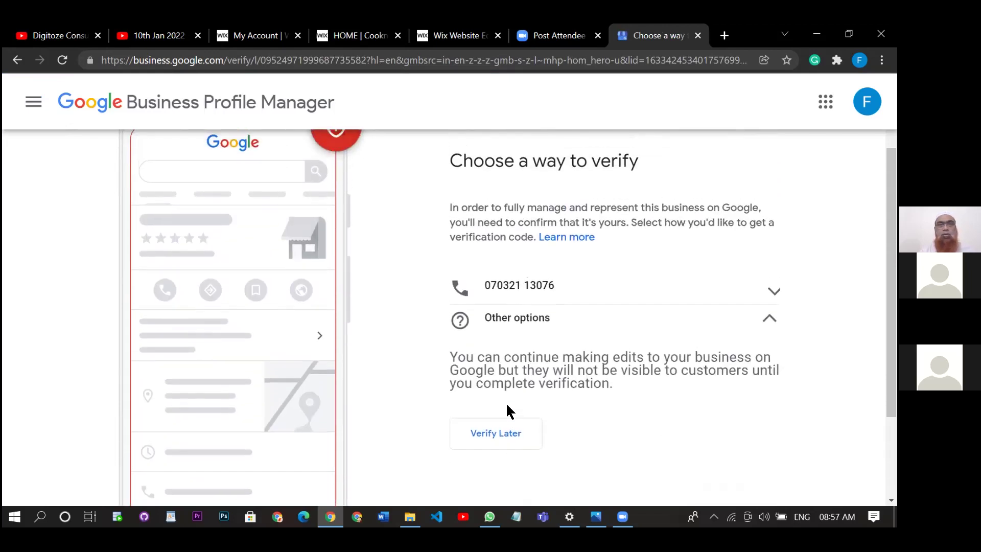
{"action": "scroll", "coordinate": [506, 404], "scroll_direction": "down", "scroll_amount": 2}
{"action": "scroll", "coordinate": [507, 406], "scroll_direction": "up", "scroll_amount": 2}
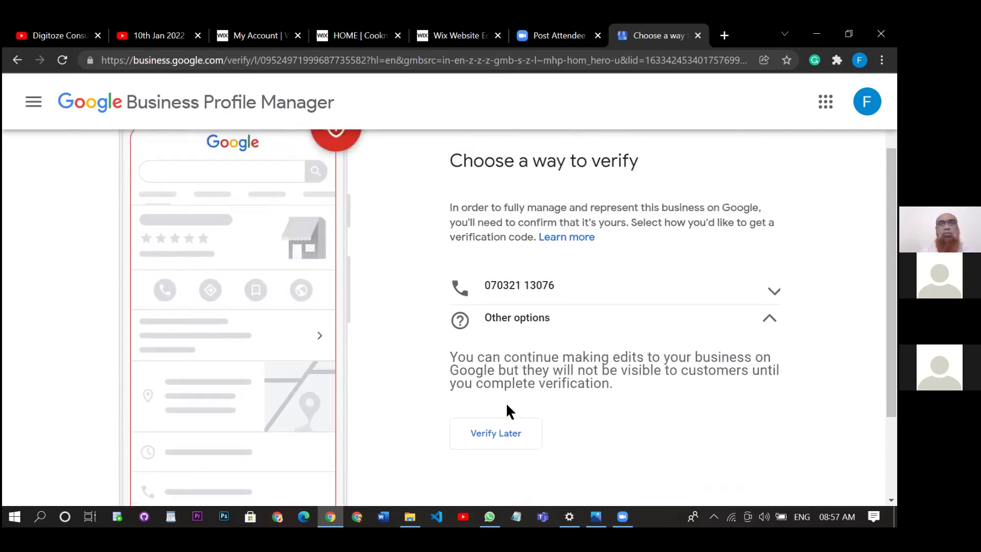
{"action": "left_click", "coordinate": [513, 296]}
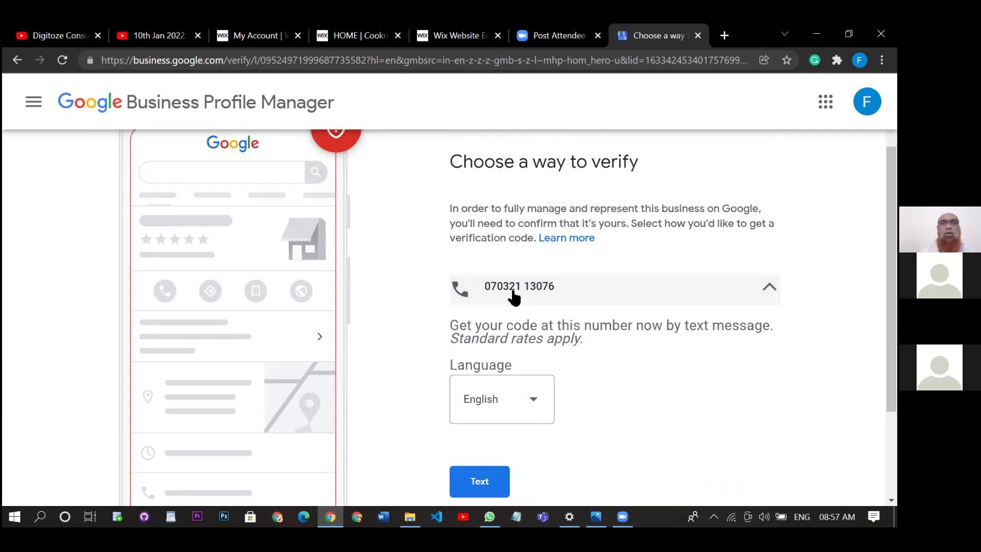
{"action": "scroll", "coordinate": [514, 297], "scroll_direction": "down", "scroll_amount": 2}
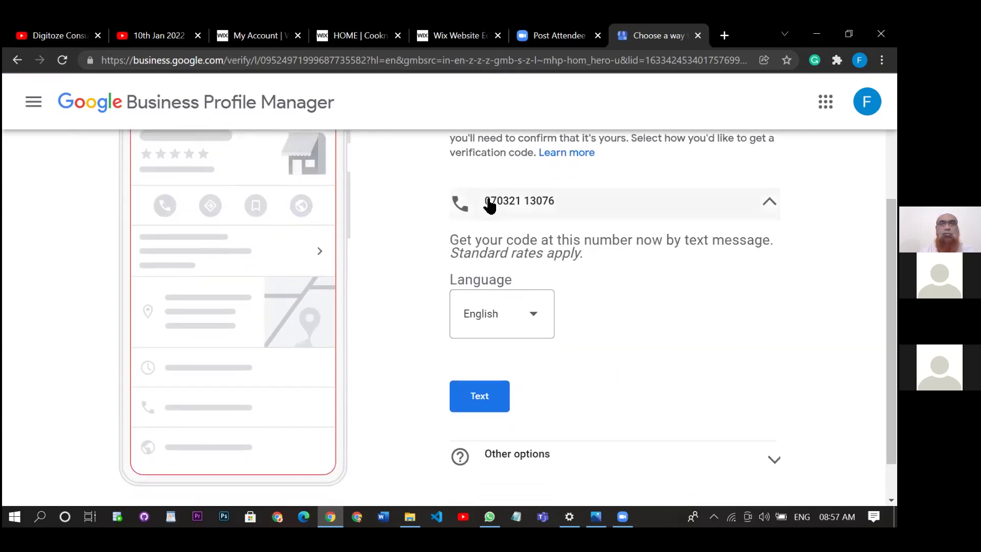
Step: Request the texted code, enter it, and continue past the 'You're now verified' page
{"action": "left_click", "coordinate": [483, 397]}
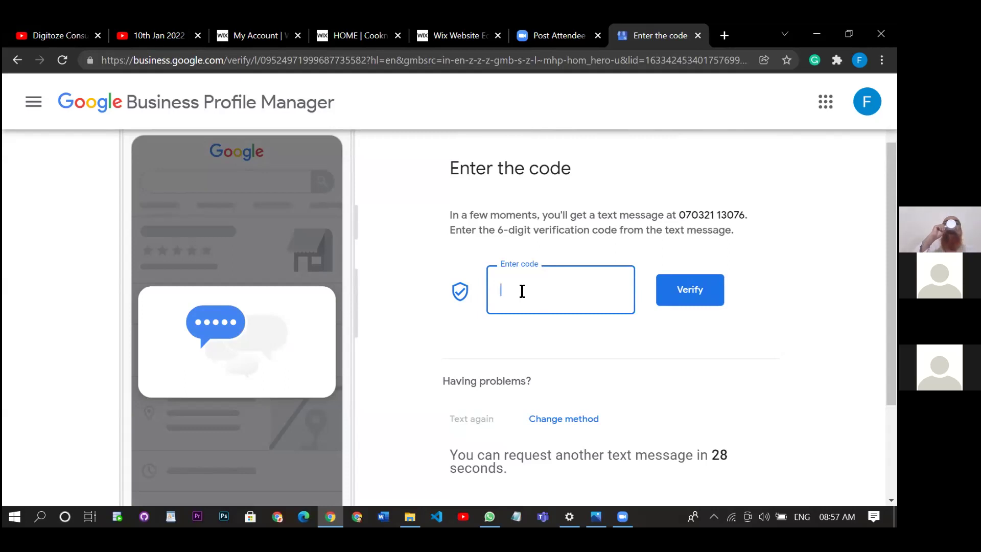
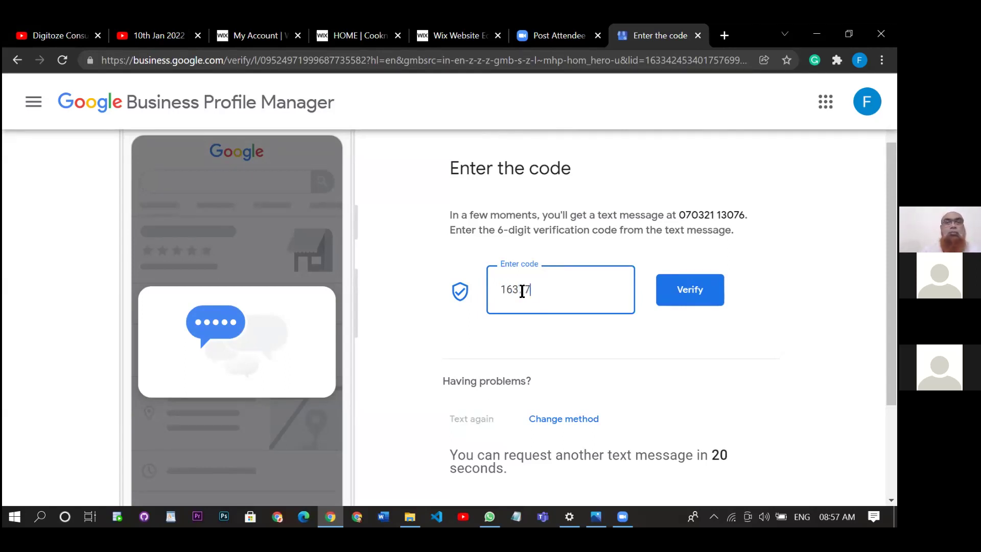
{"action": "left_click", "coordinate": [679, 295]}
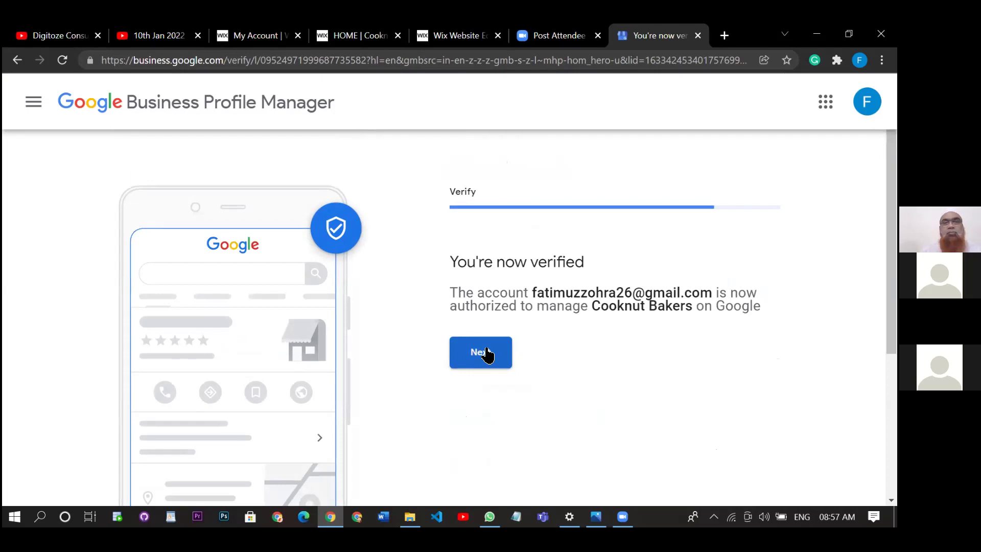
{"action": "left_click", "coordinate": [487, 354]}
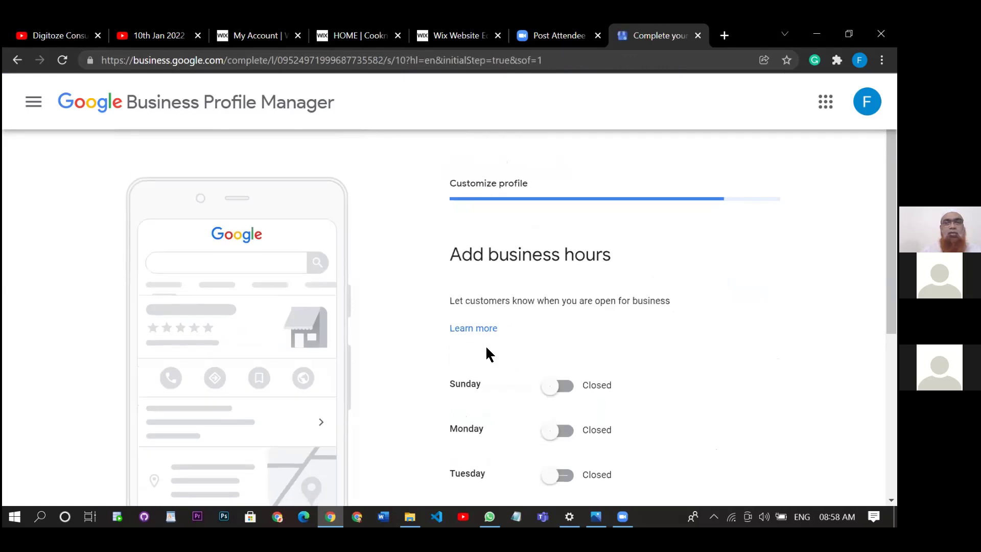
Step: Skip business hours with every day closed, and continue with Accept Messages on
{"action": "scroll", "coordinate": [486, 349], "scroll_direction": "down", "scroll_amount": 3}
{"action": "scroll", "coordinate": [589, 376], "scroll_direction": "down", "scroll_amount": 3}
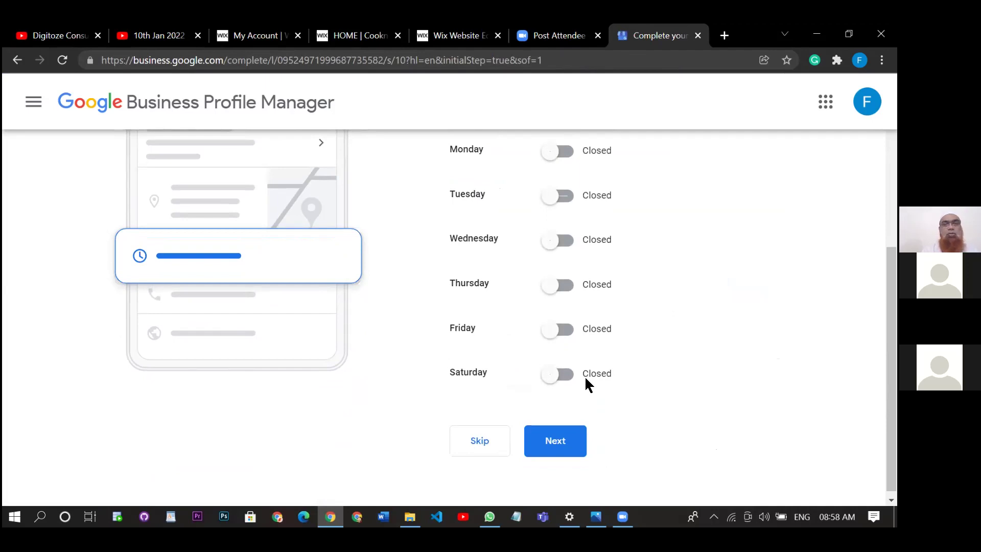
{"action": "scroll", "coordinate": [589, 386], "scroll_direction": "up", "scroll_amount": 1}
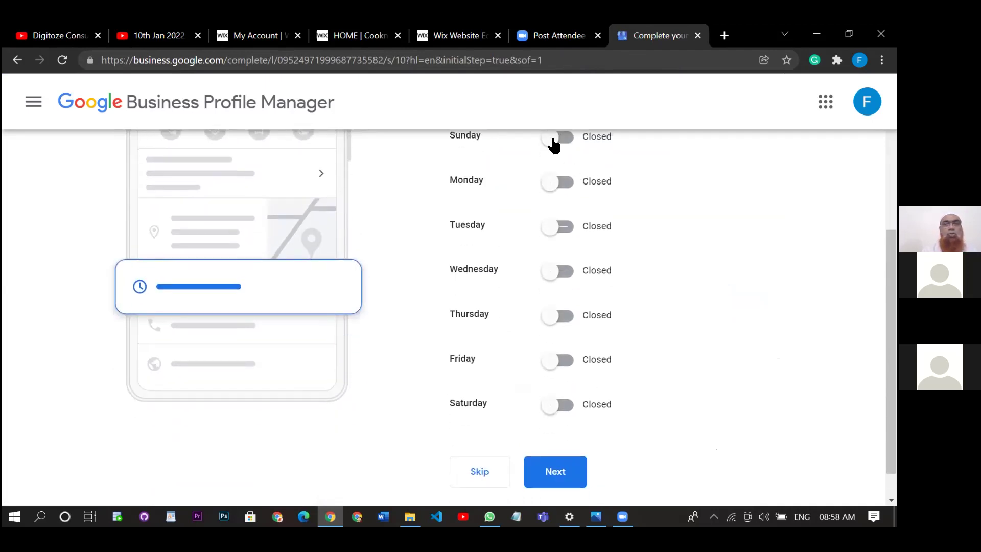
{"action": "left_click", "coordinate": [554, 142]}
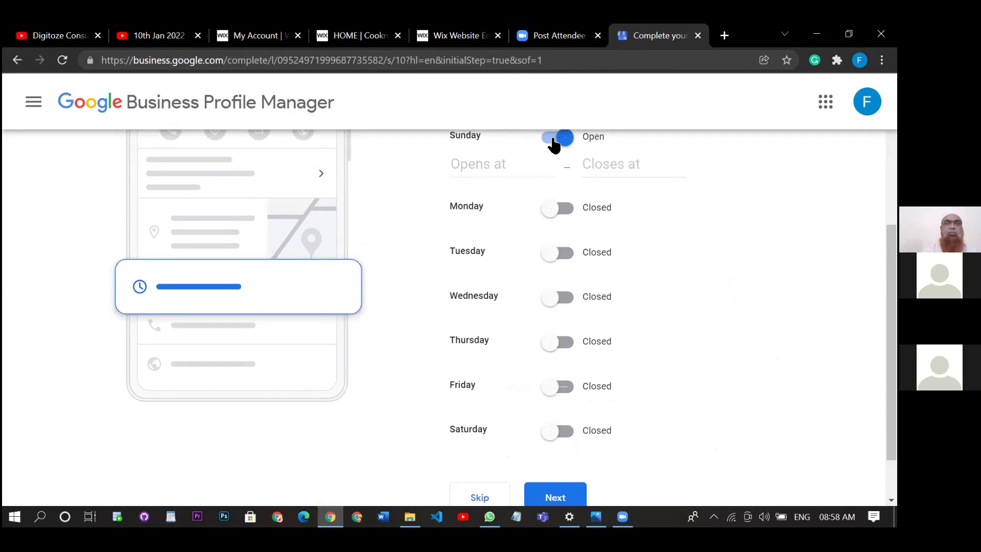
{"action": "left_click", "coordinate": [554, 145]}
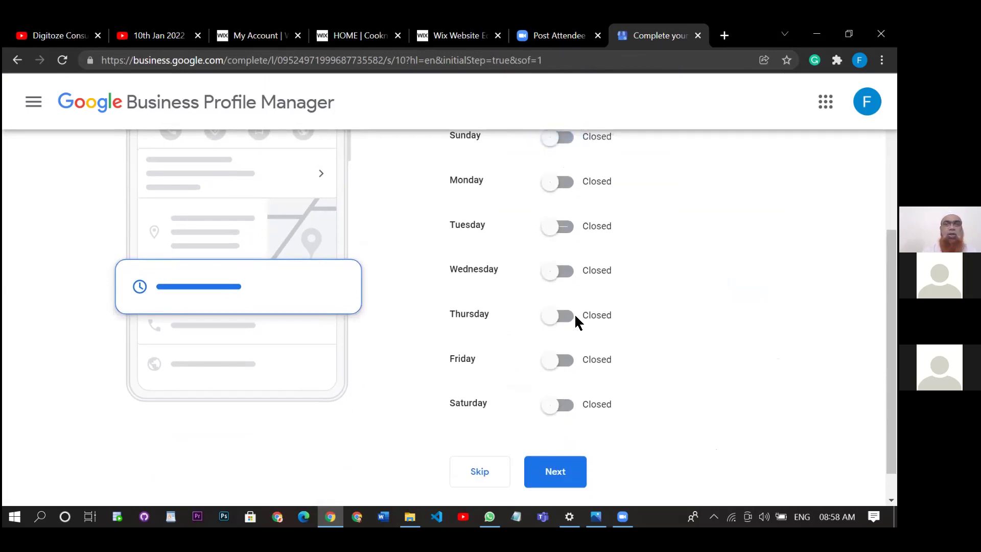
{"action": "scroll", "coordinate": [575, 313], "scroll_direction": "down", "scroll_amount": 1}
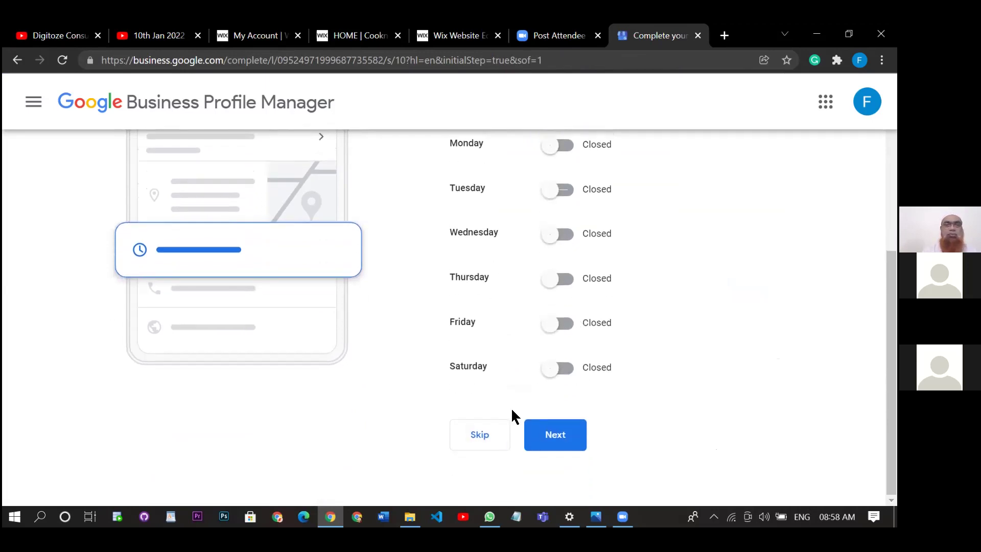
{"action": "left_click", "coordinate": [494, 433]}
{"action": "scroll", "coordinate": [494, 432], "scroll_direction": "down", "scroll_amount": 2}
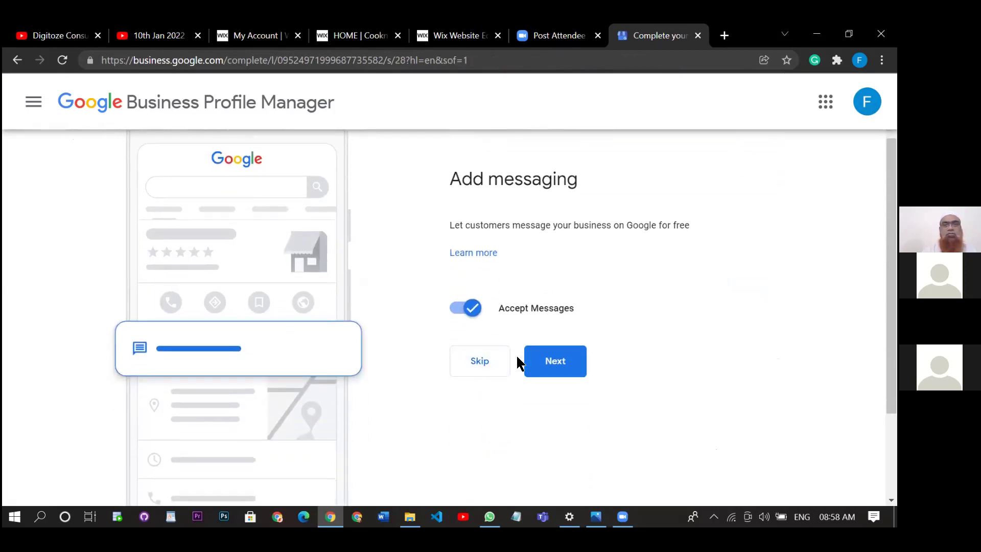
{"action": "left_click", "coordinate": [554, 362]}
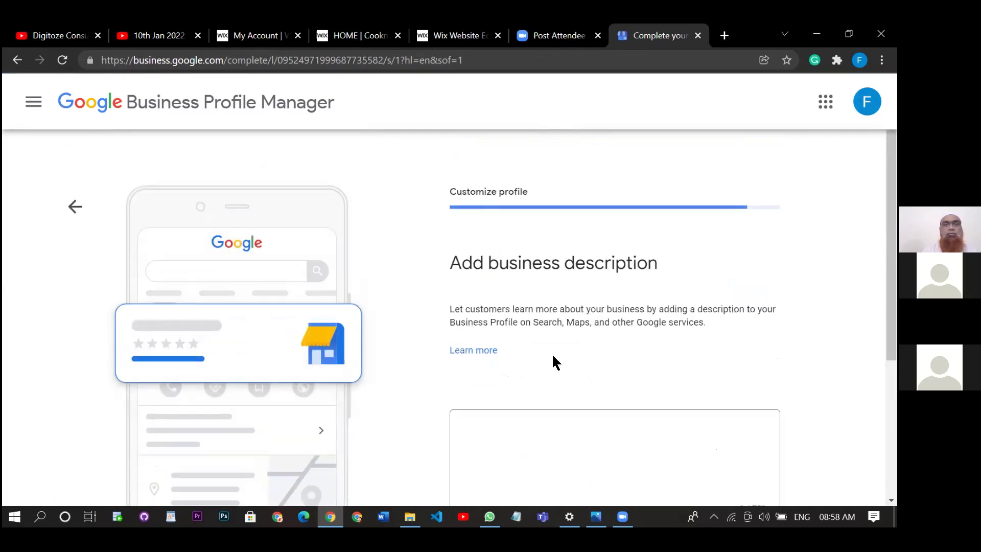
Step: Leave the description box empty and switch to the Cooknut HOME page in the Wix Website Editor
{"action": "scroll", "coordinate": [556, 362], "scroll_direction": "down", "scroll_amount": 3}
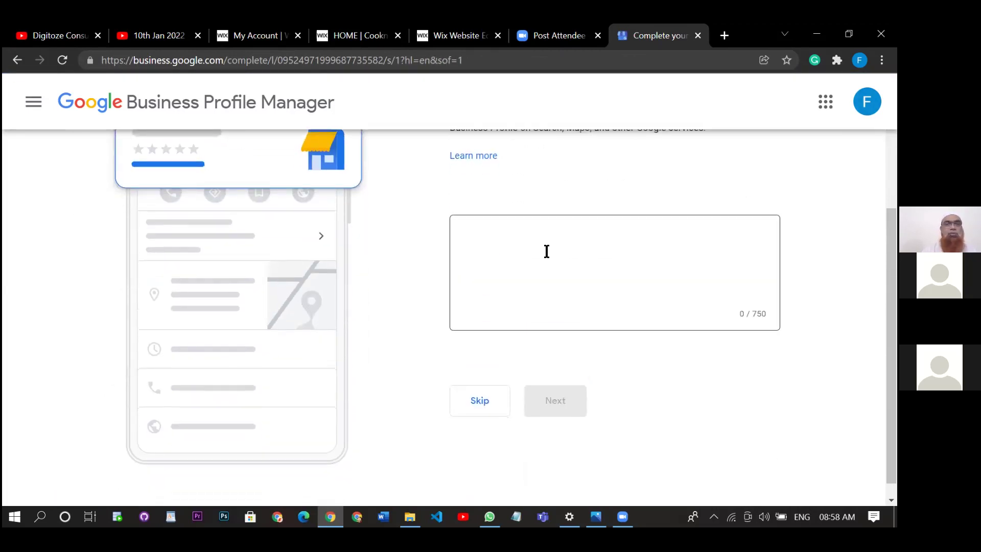
{"action": "left_click", "coordinate": [518, 245]}
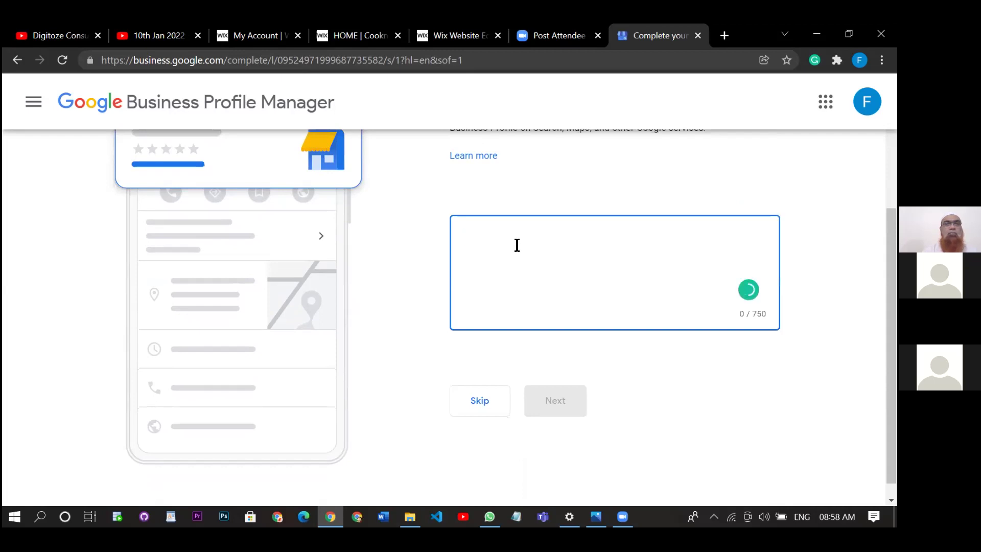
{"action": "scroll", "coordinate": [511, 230], "scroll_direction": "up", "scroll_amount": 2}
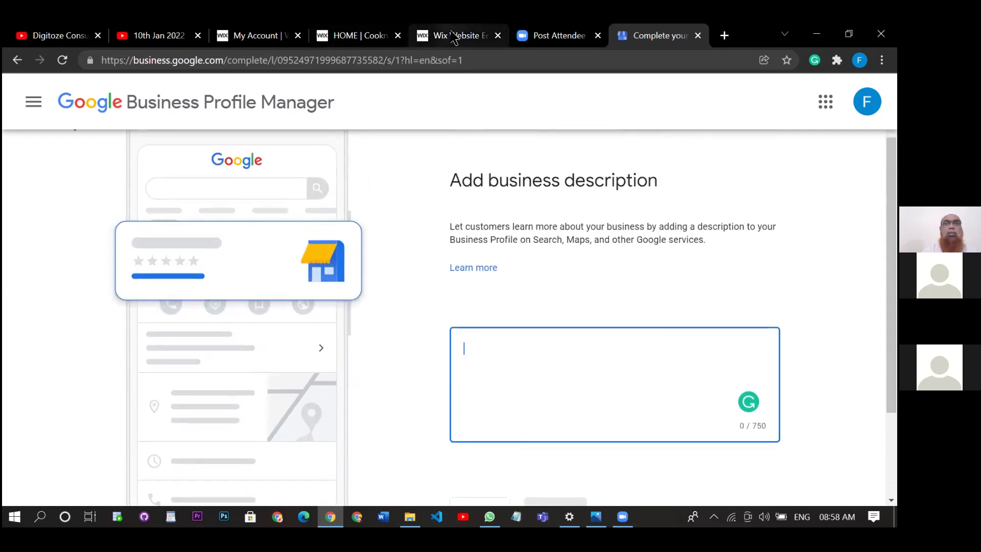
{"action": "left_click", "coordinate": [453, 37]}
{"action": "scroll", "coordinate": [437, 364], "scroll_direction": "down", "scroll_amount": 4}
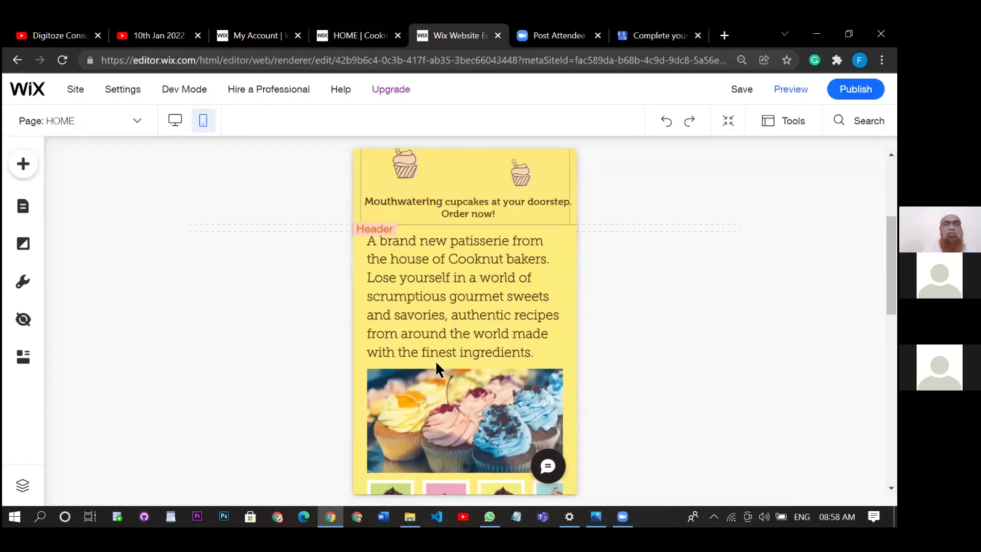
Step: Preview the Wix site in desktop view and copy the patisserie intro paragraph
{"action": "left_click", "coordinate": [370, 241]}
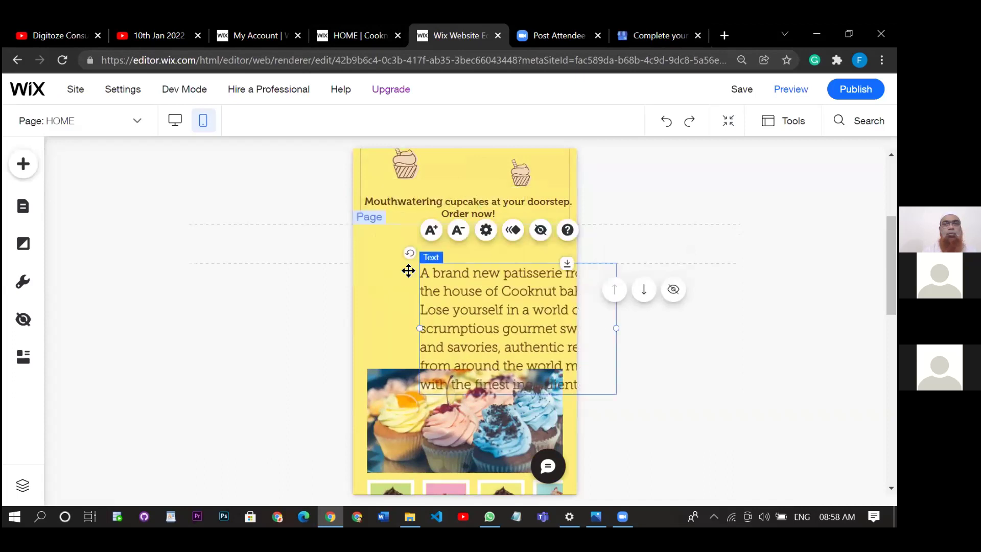
{"action": "left_click_drag", "start_coordinate": [396, 256], "coordinate": [399, 258]}
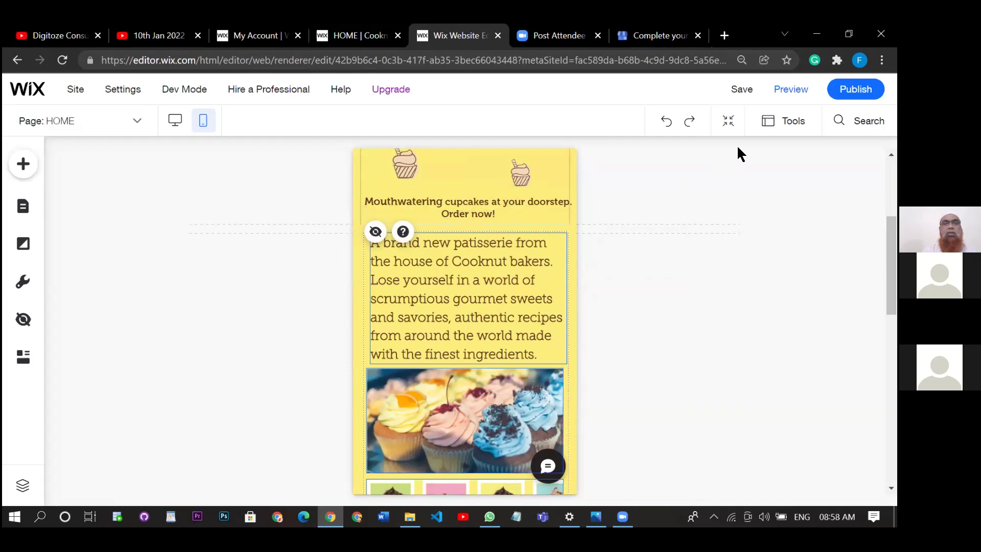
{"action": "left_click", "coordinate": [787, 91]}
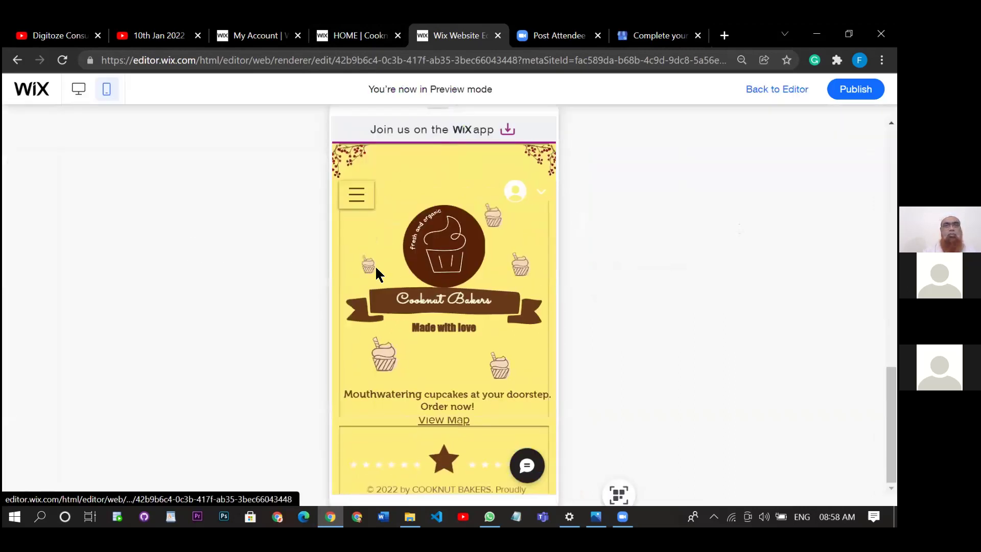
{"action": "left_click", "coordinate": [78, 89]}
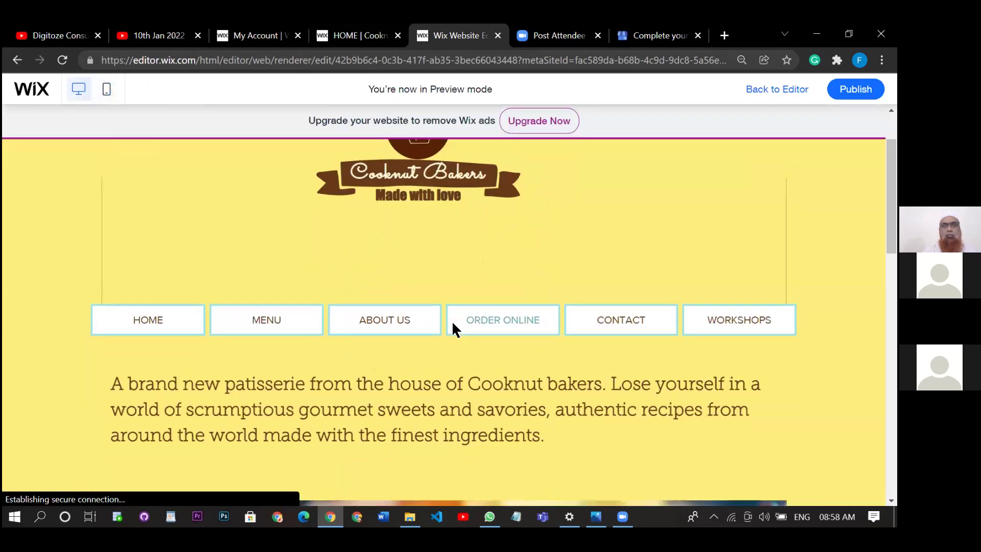
{"action": "scroll", "coordinate": [455, 329], "scroll_direction": "down", "scroll_amount": 3}
{"action": "left_click_drag", "start_coordinate": [103, 202], "coordinate": [604, 287]}
{"action": "key", "text": "ctrl+c"}
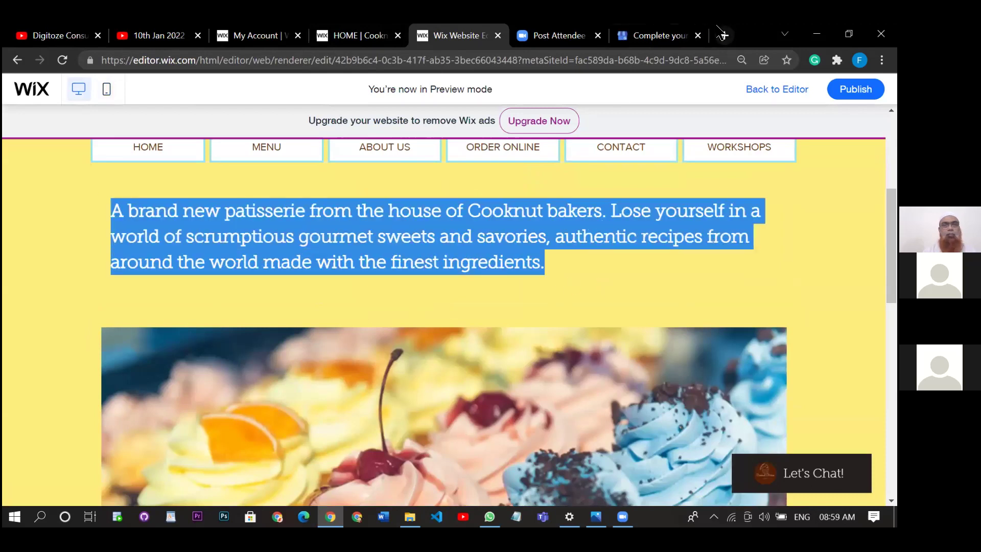
{"action": "left_click", "coordinate": [659, 35]}
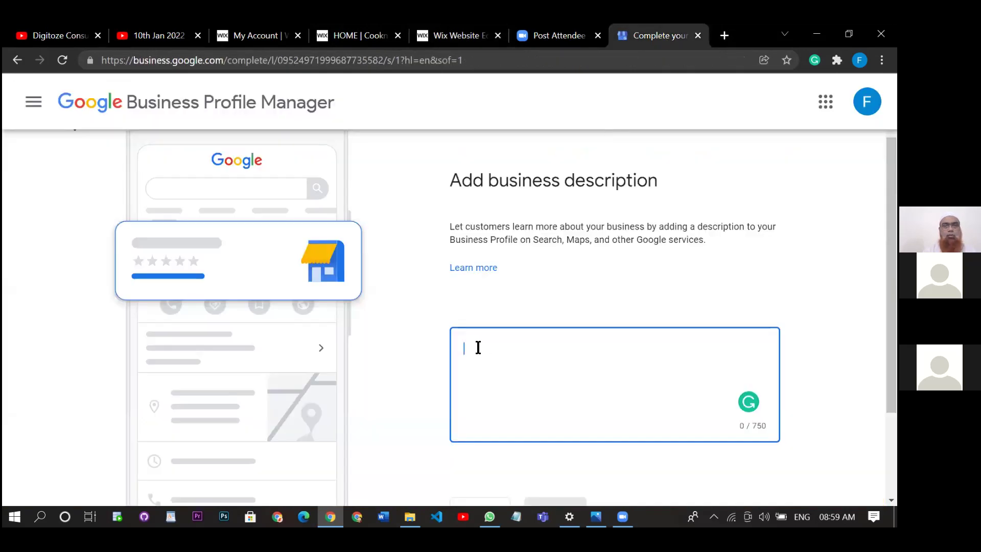
Step: Paste the patisserie intro paragraph as the business description and continue
{"action": "key", "text": "ctrl+v"}
{"action": "scroll", "coordinate": [478, 347], "scroll_direction": "down", "scroll_amount": 3}
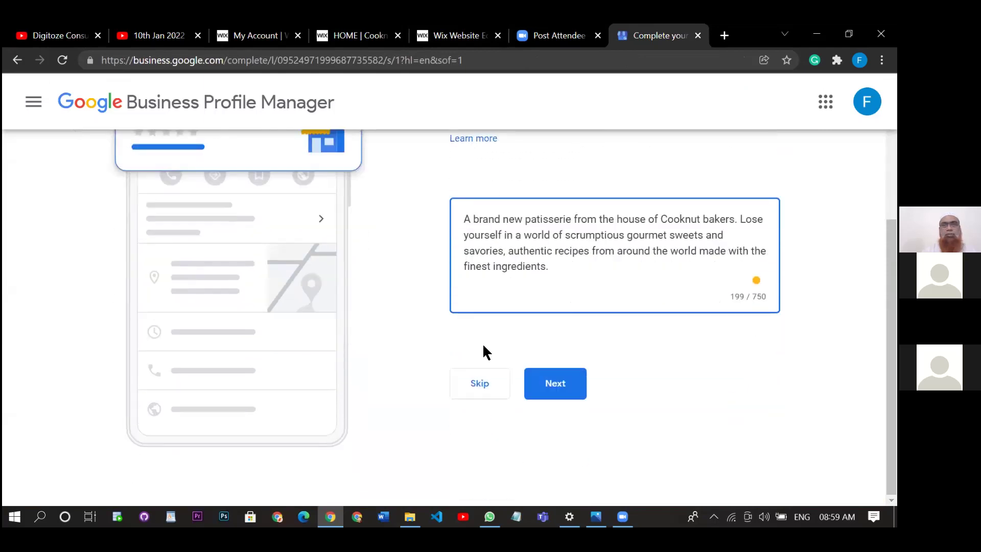
{"action": "left_click", "coordinate": [553, 386]}
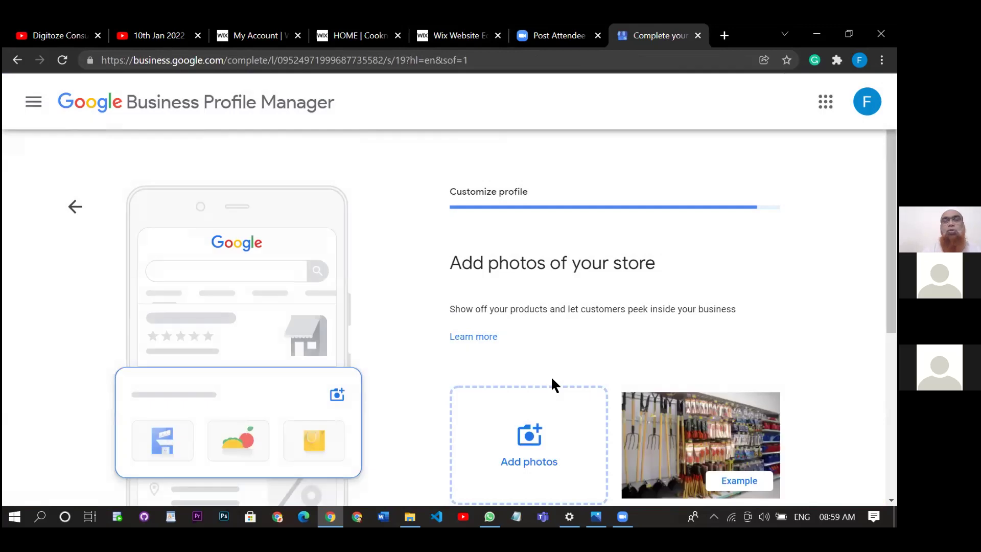
Step: Begin adding photos on the 'Add photos of your store' step
{"action": "scroll", "coordinate": [553, 380], "scroll_direction": "down", "scroll_amount": 5}
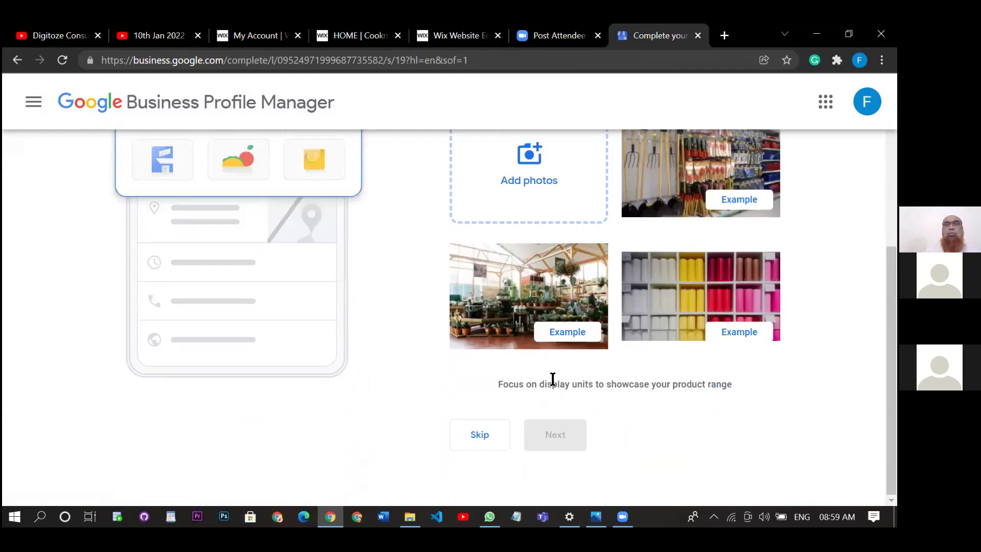
{"action": "scroll", "coordinate": [553, 380], "scroll_direction": "up", "scroll_amount": 3}
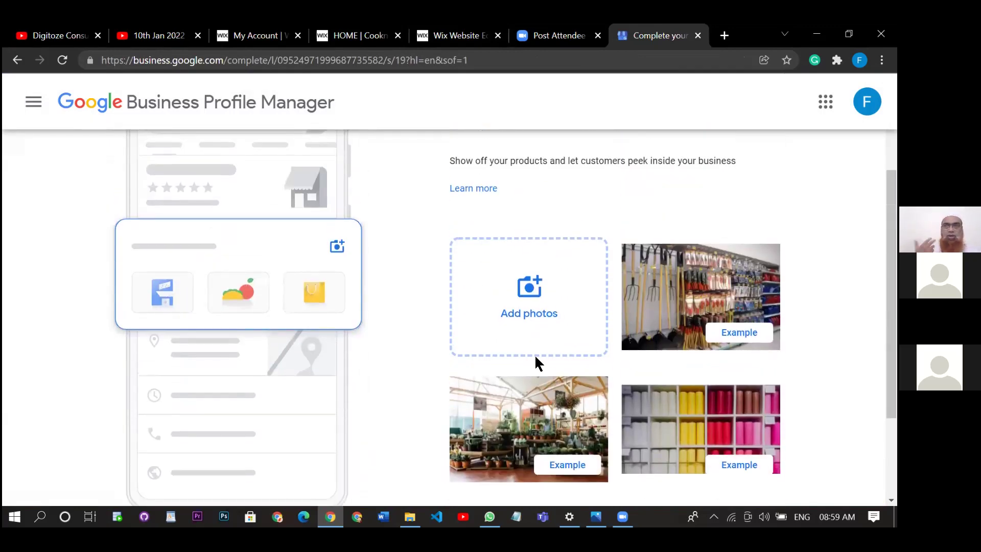
{"action": "scroll", "coordinate": [422, 323], "scroll_direction": "down", "scroll_amount": 3}
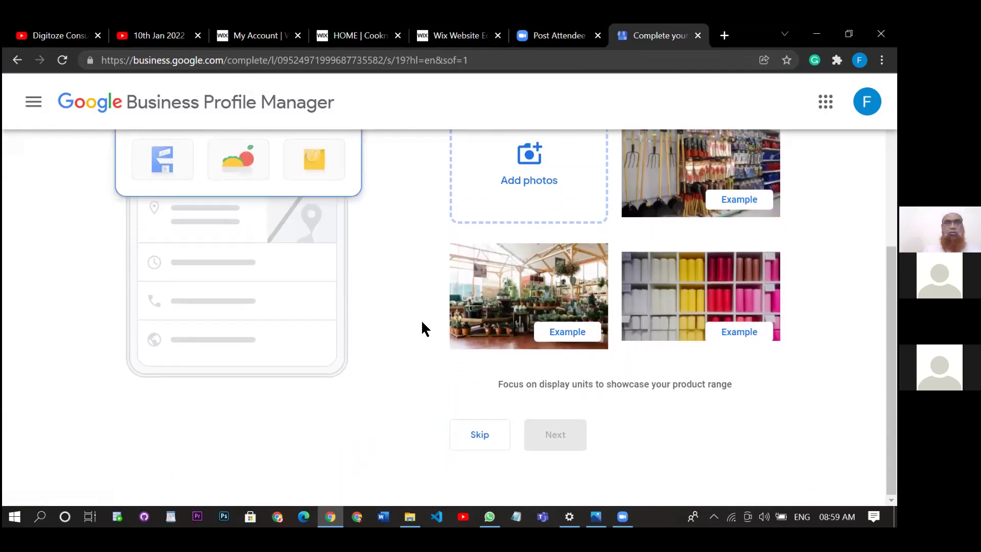
{"action": "scroll", "coordinate": [422, 327], "scroll_direction": "up", "scroll_amount": 3}
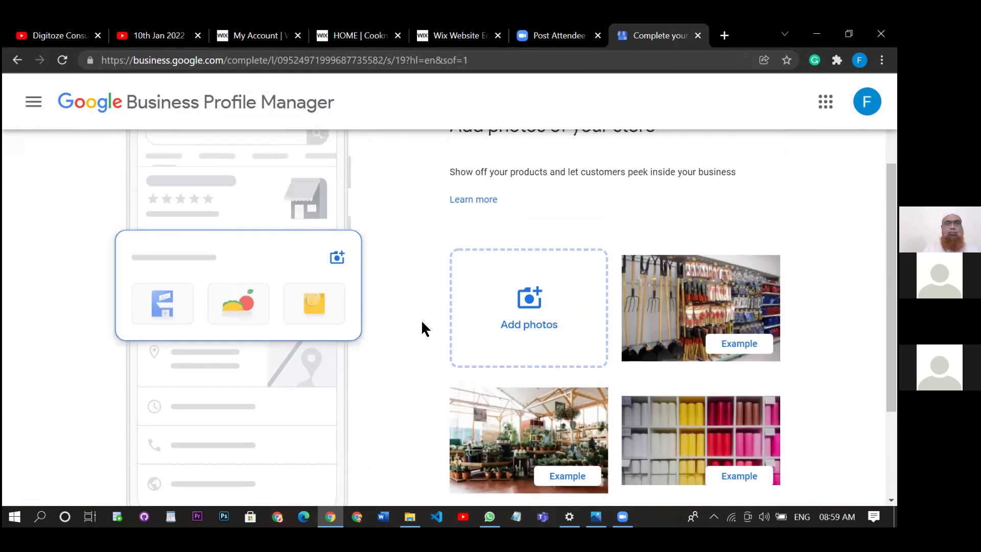
{"action": "scroll", "coordinate": [423, 327], "scroll_direction": "down", "scroll_amount": 3}
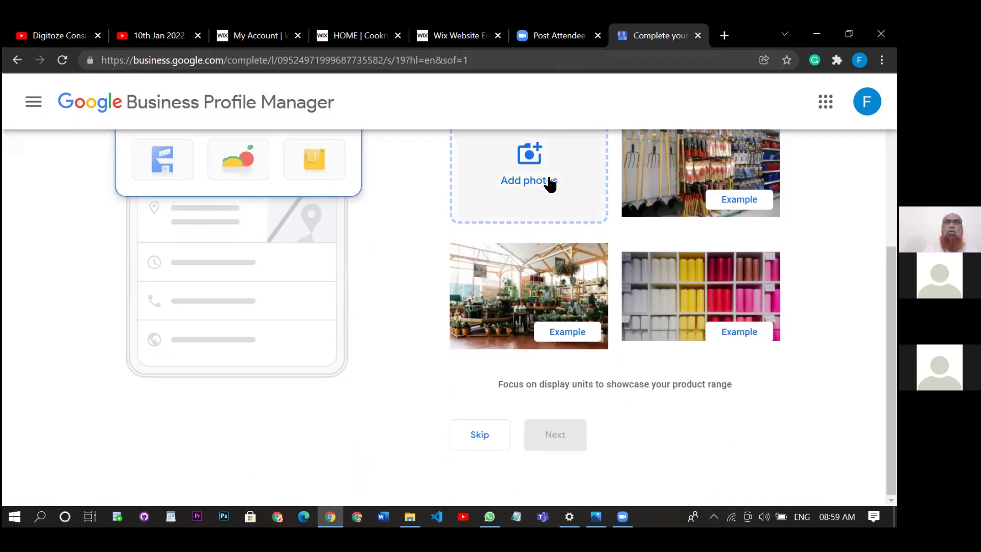
{"action": "scroll", "coordinate": [550, 185], "scroll_direction": "up", "scroll_amount": 2}
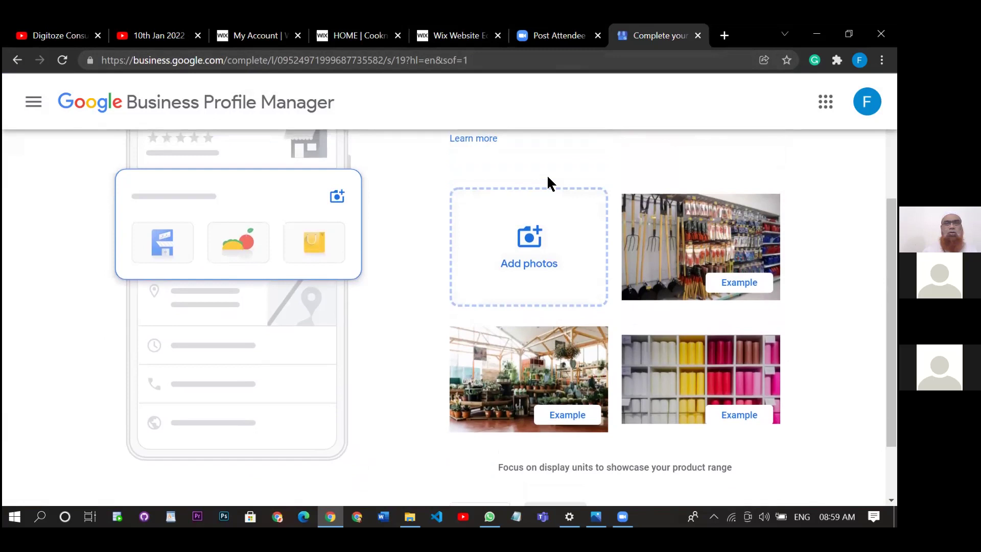
{"action": "left_click", "coordinate": [521, 246]}
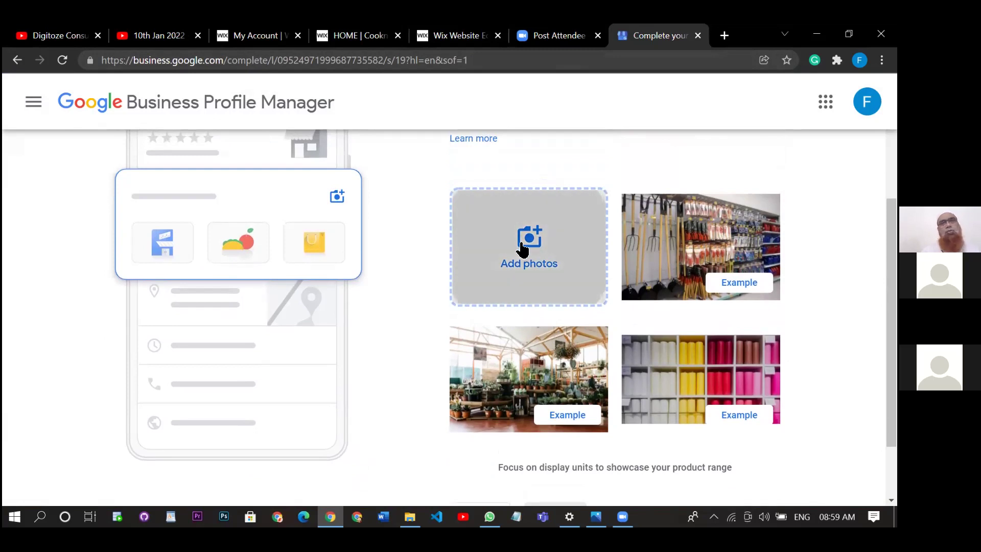
Step: Upload image 2 from Downloads > cover fb (1) as the Cooknut Bakers banner photo
{"action": "left_click", "coordinate": [421, 313]}
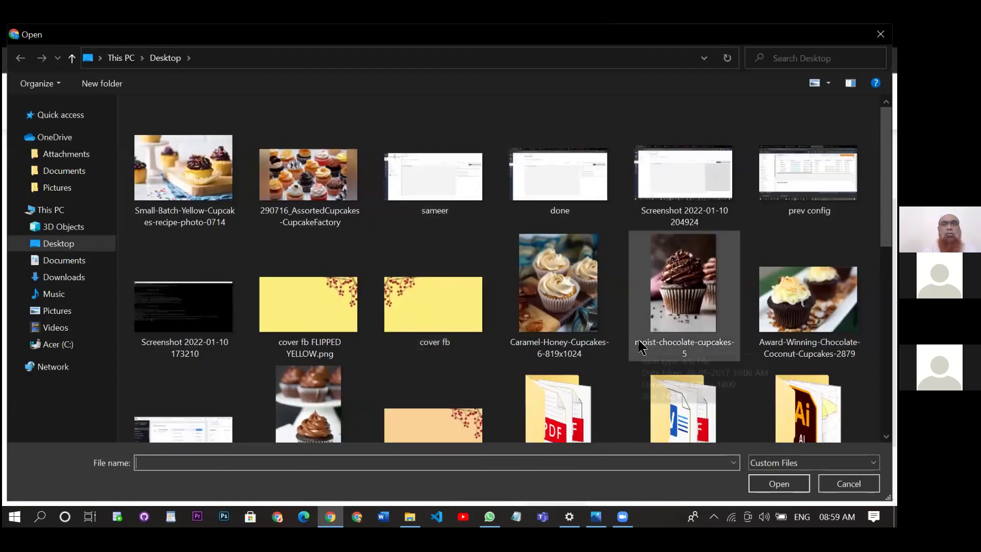
{"action": "scroll", "coordinate": [639, 346], "scroll_direction": "down", "scroll_amount": 3}
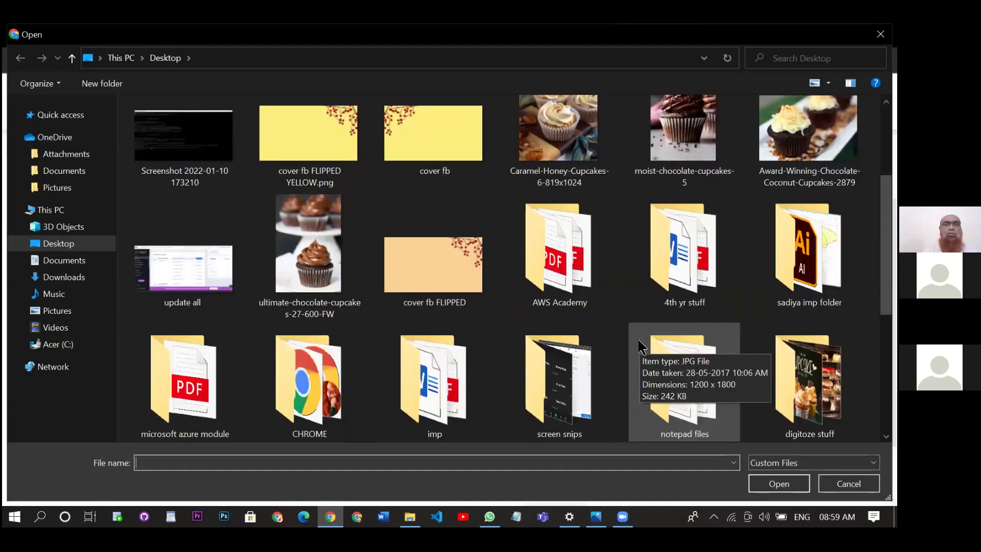
{"action": "scroll", "coordinate": [493, 366], "scroll_direction": "down", "scroll_amount": 4}
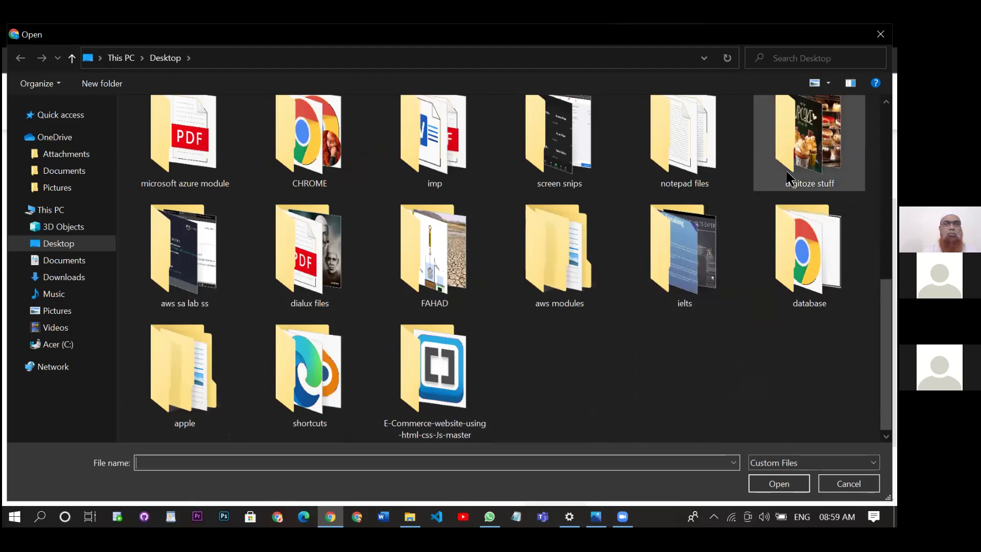
{"action": "double_click", "coordinate": [789, 179]}
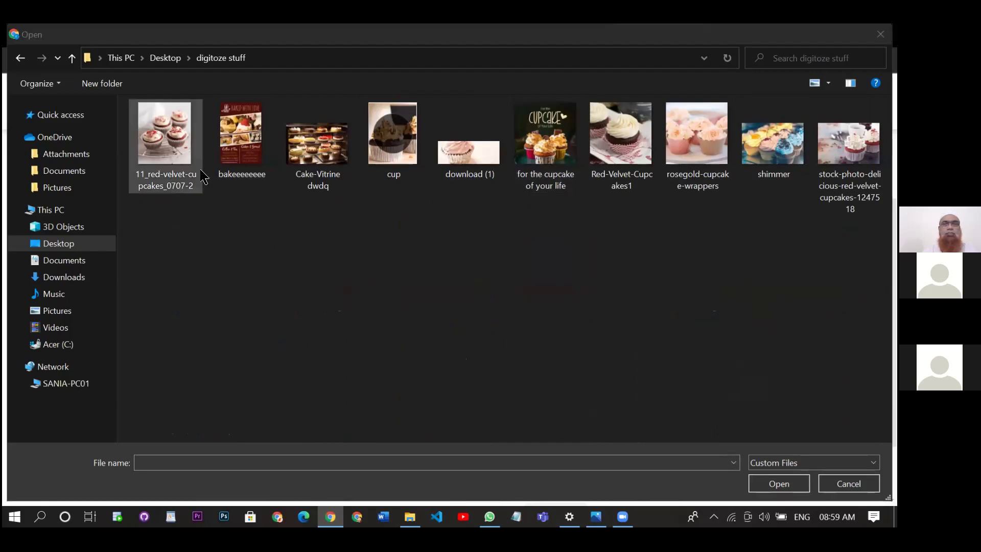
{"action": "left_click", "coordinate": [176, 57]}
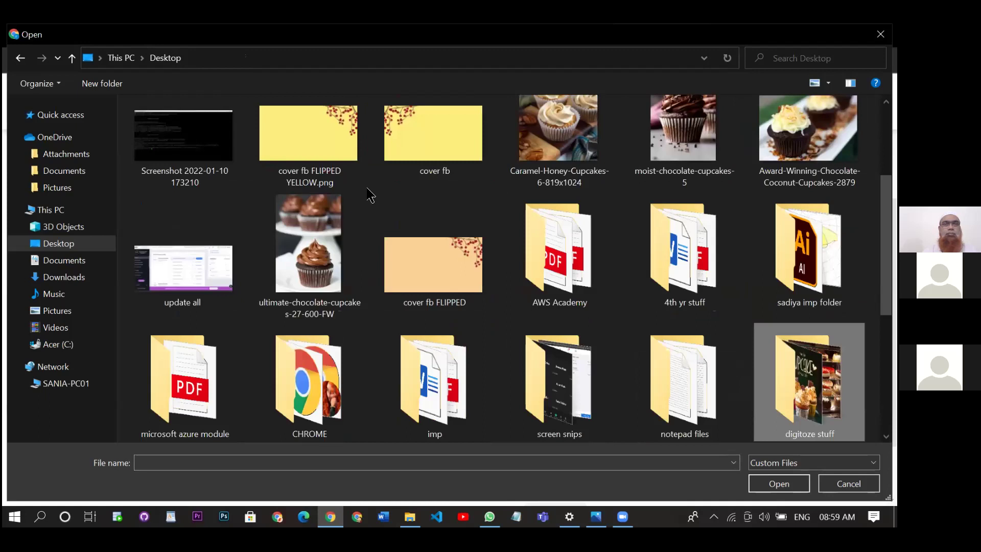
{"action": "scroll", "coordinate": [371, 195], "scroll_direction": "up", "scroll_amount": 3}
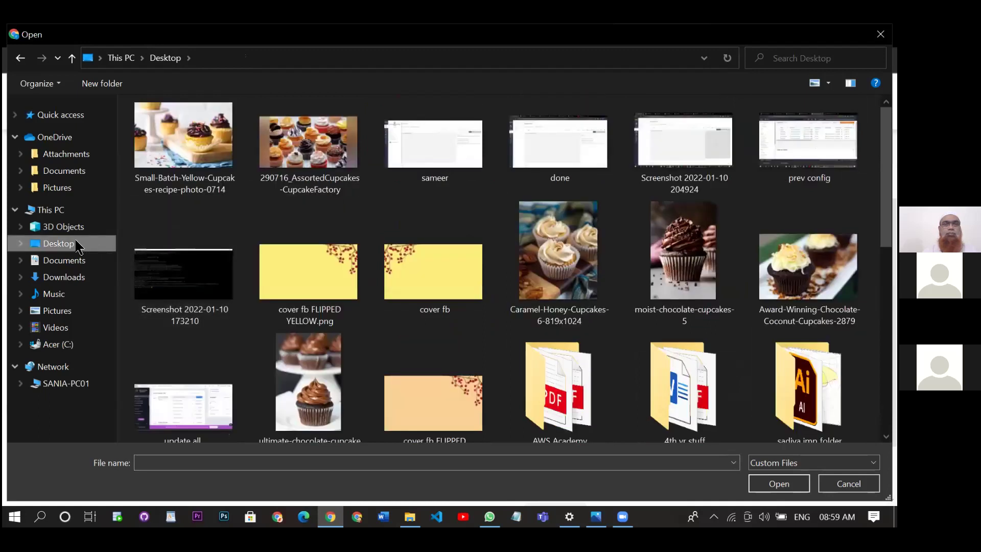
{"action": "left_click", "coordinate": [57, 279]}
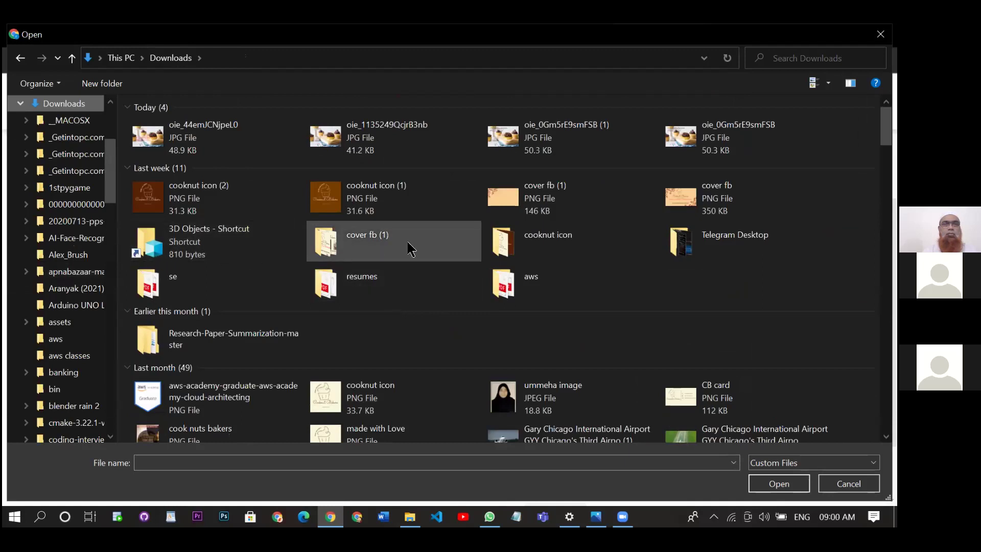
{"action": "double_click", "coordinate": [407, 264]}
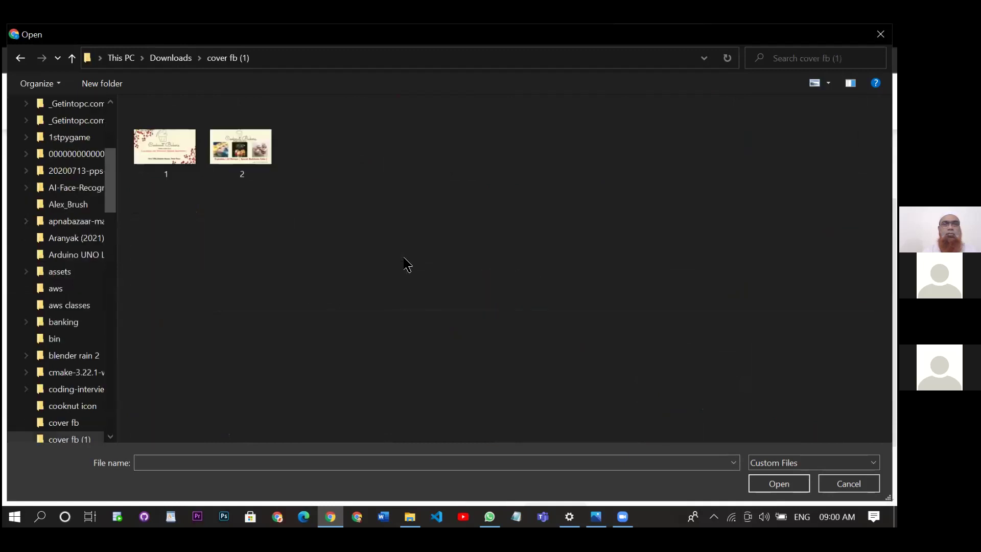
{"action": "left_click", "coordinate": [241, 165]}
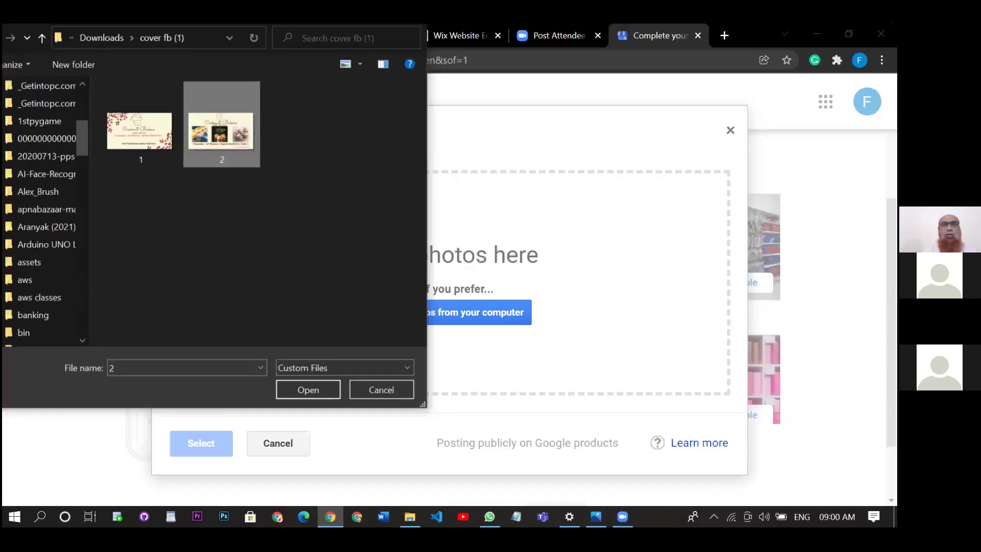
{"action": "left_click", "coordinate": [325, 393]}
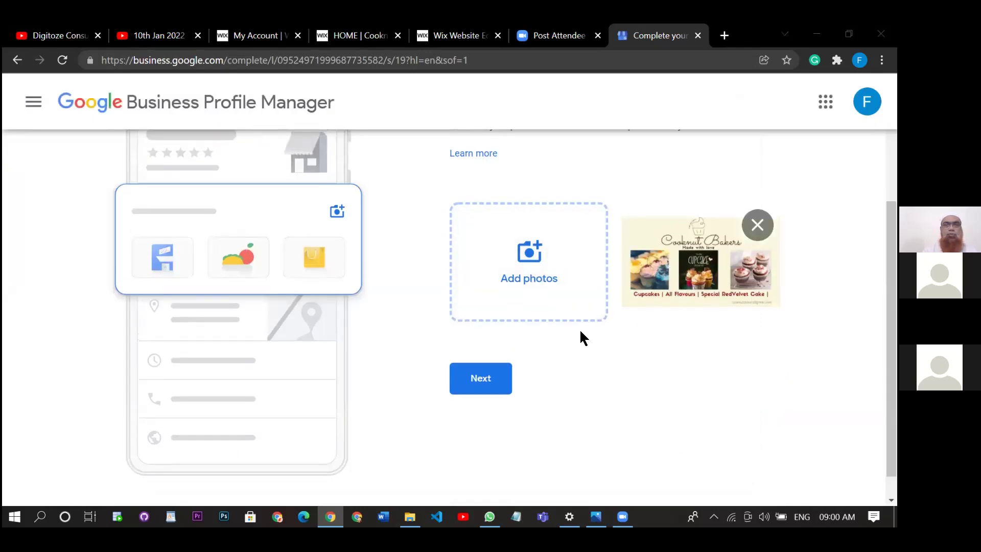
{"action": "scroll", "coordinate": [579, 329], "scroll_direction": "down", "scroll_amount": 1}
Step: Continue setup, claim the ₹2,000 free ad credit, and close the Ads signup for the dashboard
{"action": "left_click", "coordinate": [476, 364]}
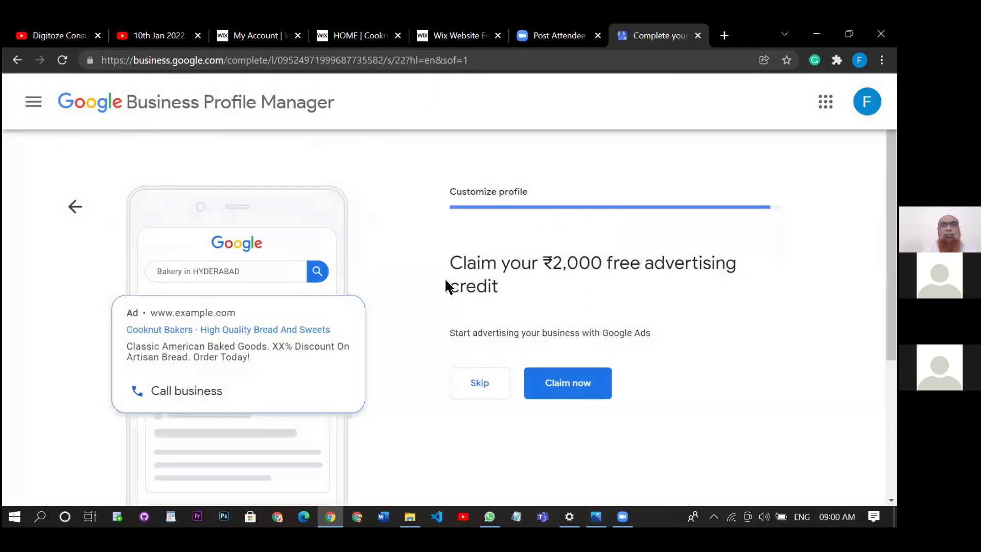
{"action": "scroll", "coordinate": [617, 394], "scroll_direction": "down", "scroll_amount": 1}
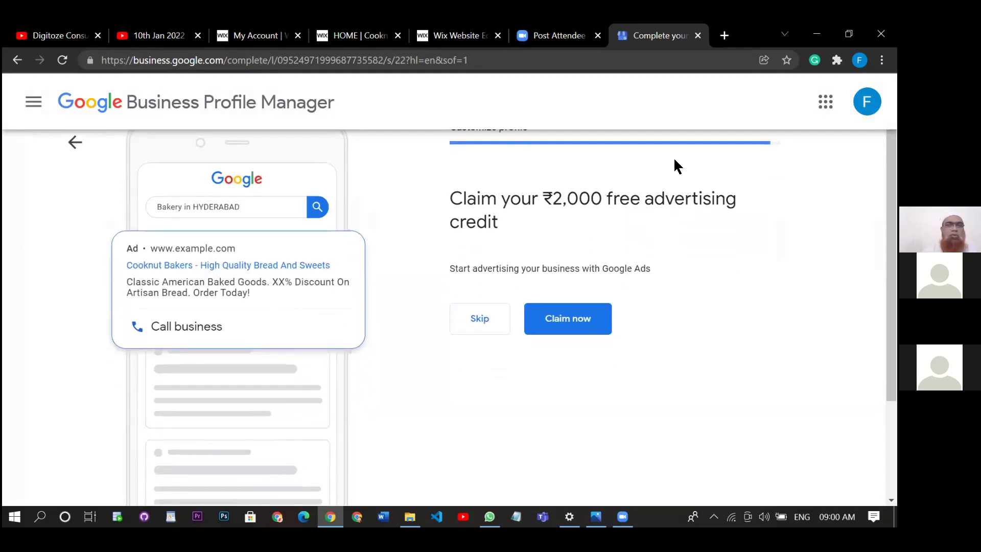
{"action": "left_click", "coordinate": [584, 328]}
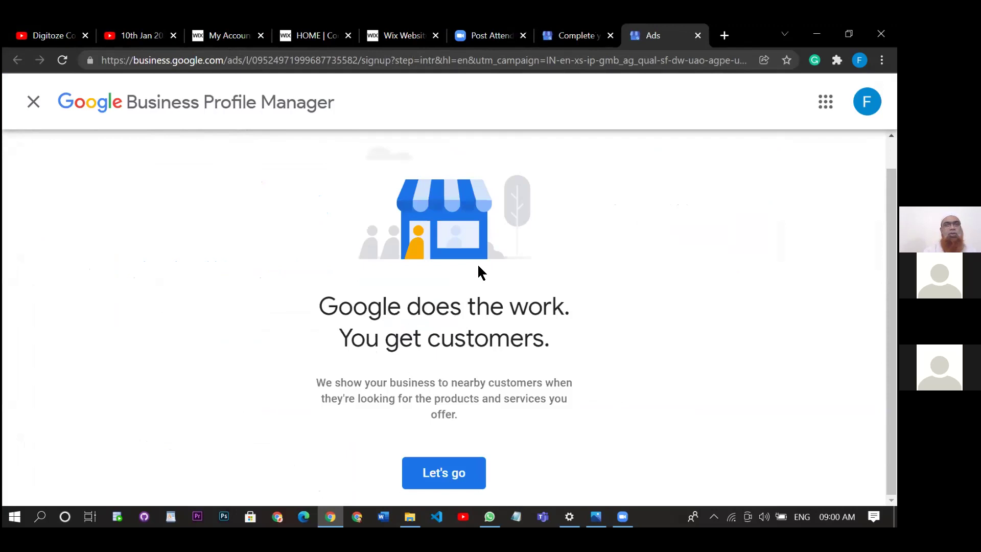
{"action": "left_click", "coordinate": [35, 105]}
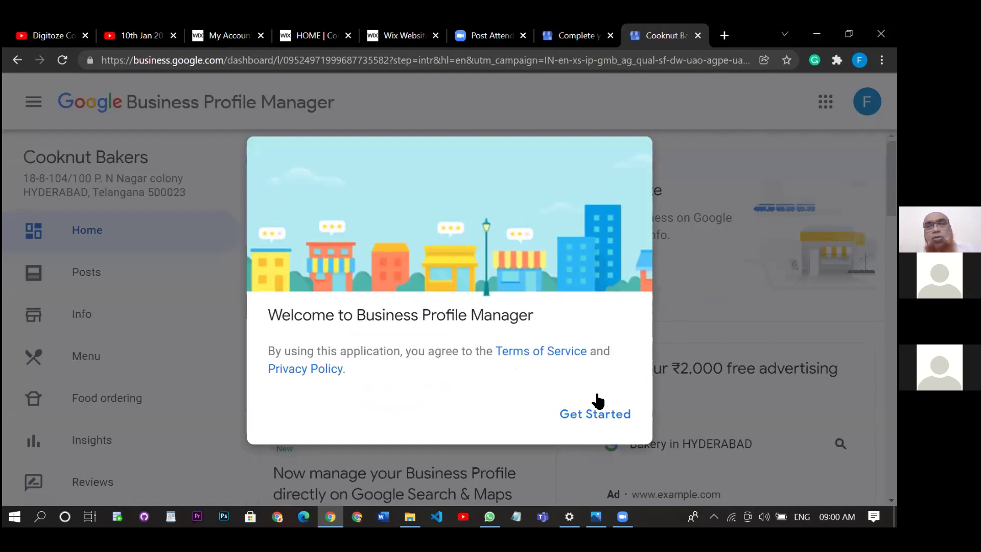
Step: Dismiss the welcome message with Get Started and zoom the dashboard out
{"action": "left_click", "coordinate": [588, 415]}
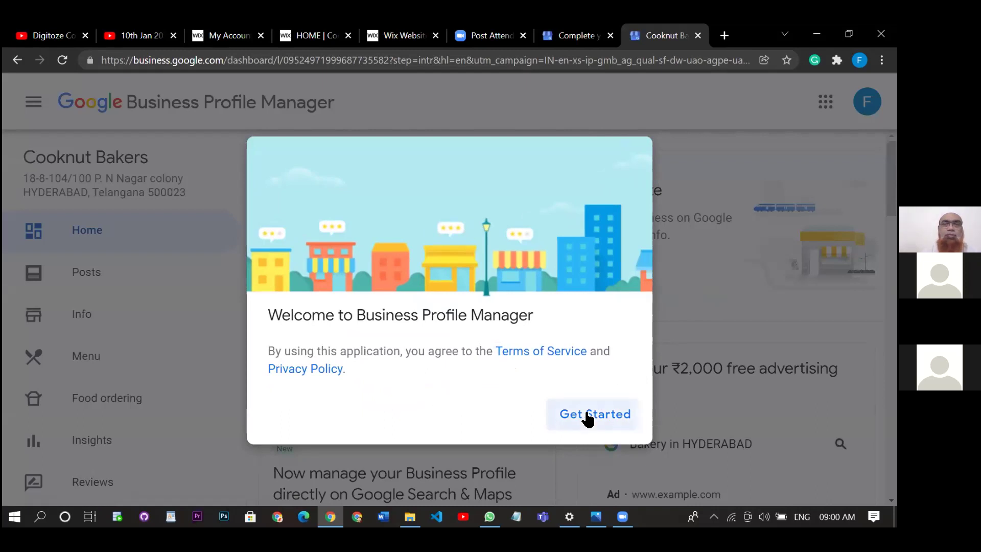
{"action": "scroll", "coordinate": [588, 417], "scroll_direction": "down", "scroll_amount": 4}
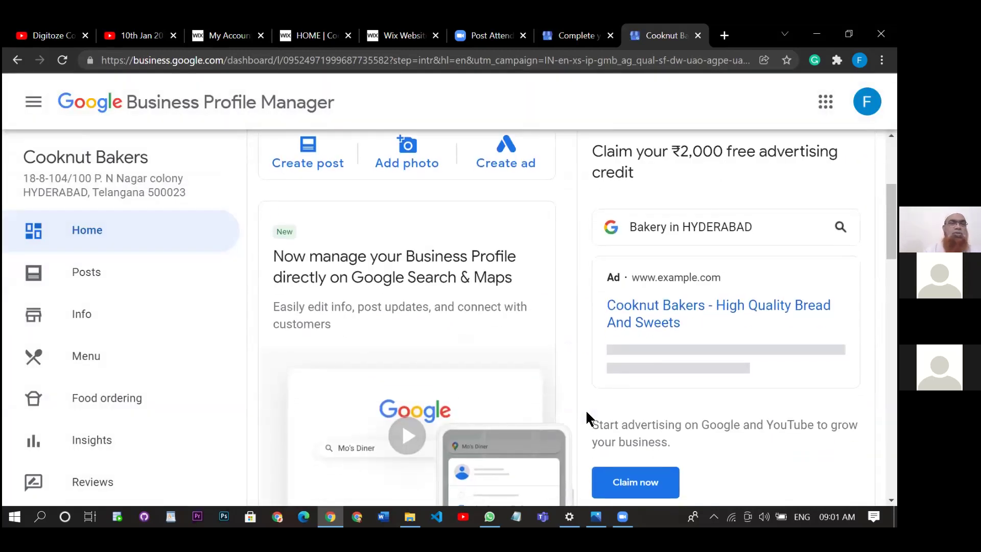
{"action": "key", "text": "ctrl+minus"}
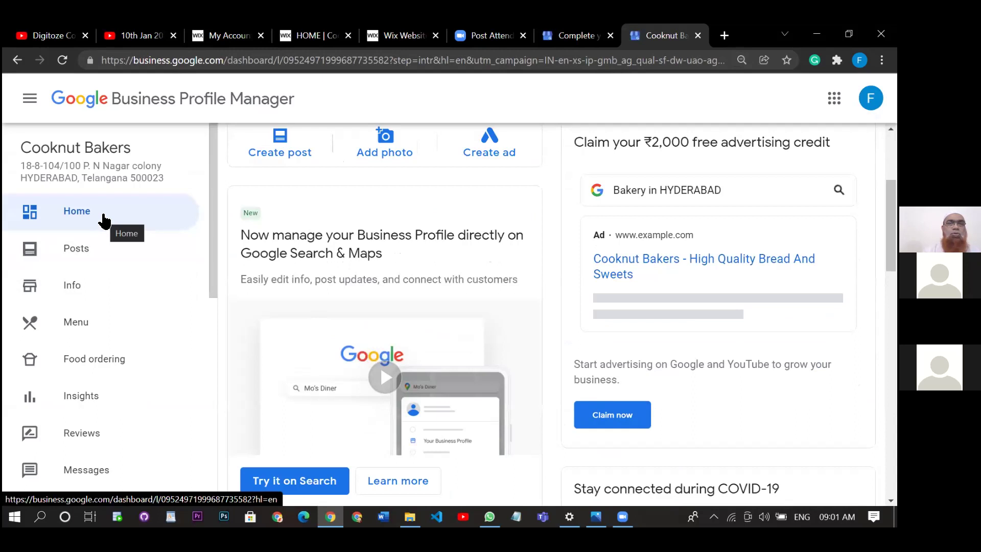
{"action": "scroll", "coordinate": [308, 220], "scroll_direction": "up", "scroll_amount": 4}
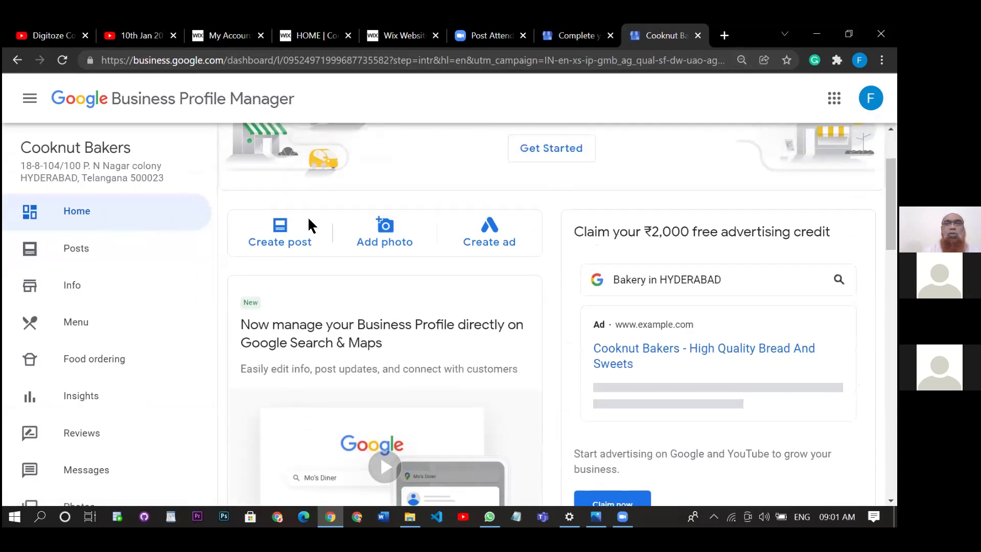
{"action": "scroll", "coordinate": [308, 216], "scroll_direction": "up", "scroll_amount": 1}
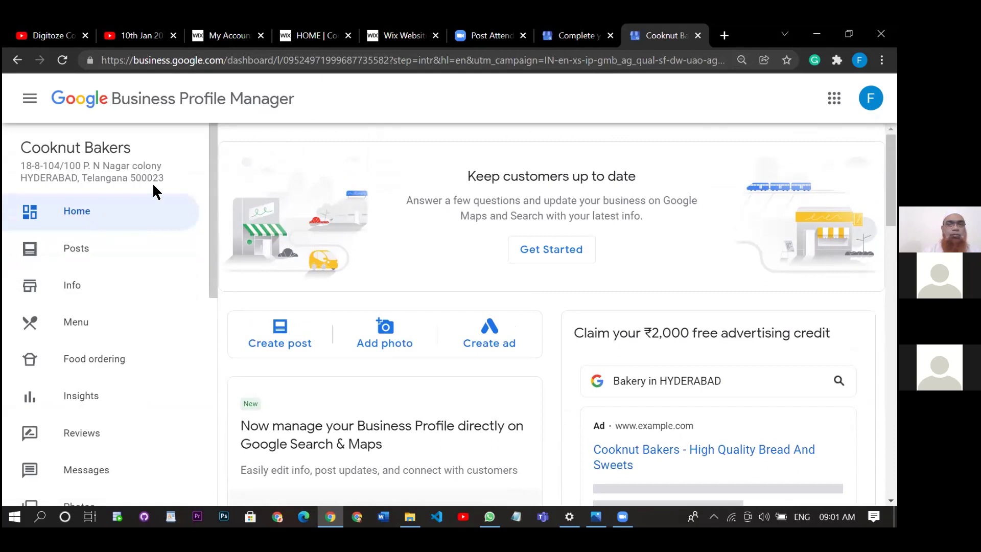
Step: Go to the Photos page, dismiss the posting tip, and view the uploaded banner
{"action": "left_click", "coordinate": [390, 343]}
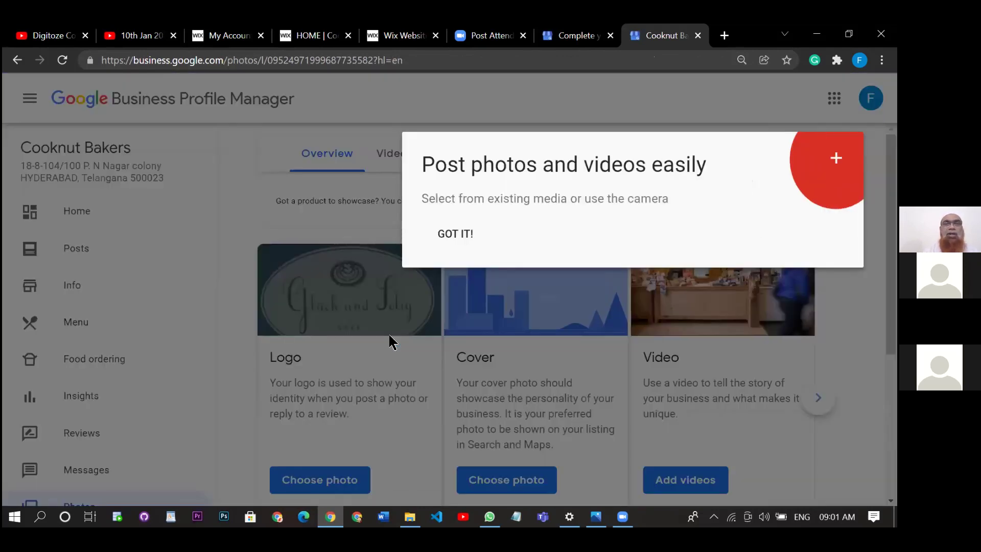
{"action": "left_click", "coordinate": [444, 235]}
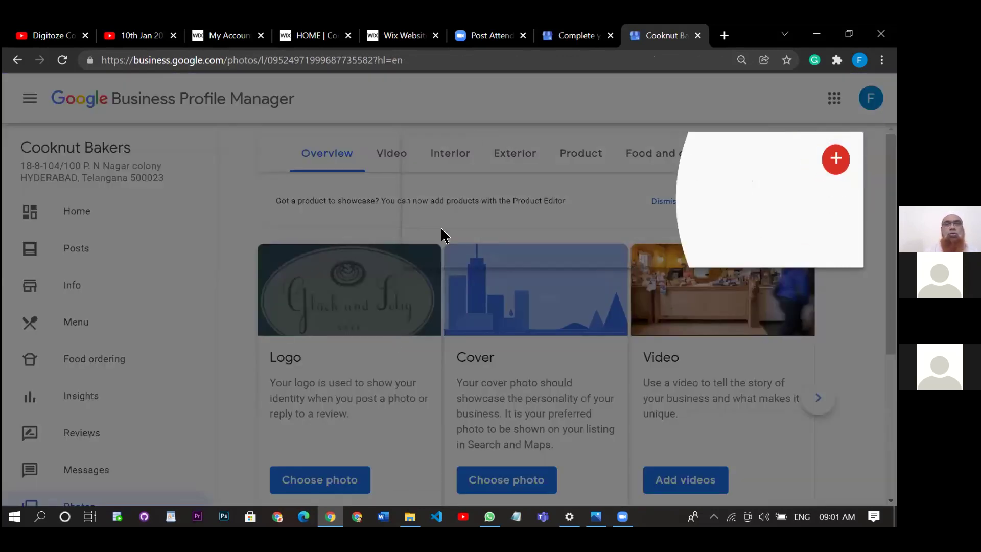
{"action": "scroll", "coordinate": [552, 360], "scroll_direction": "down", "scroll_amount": 3}
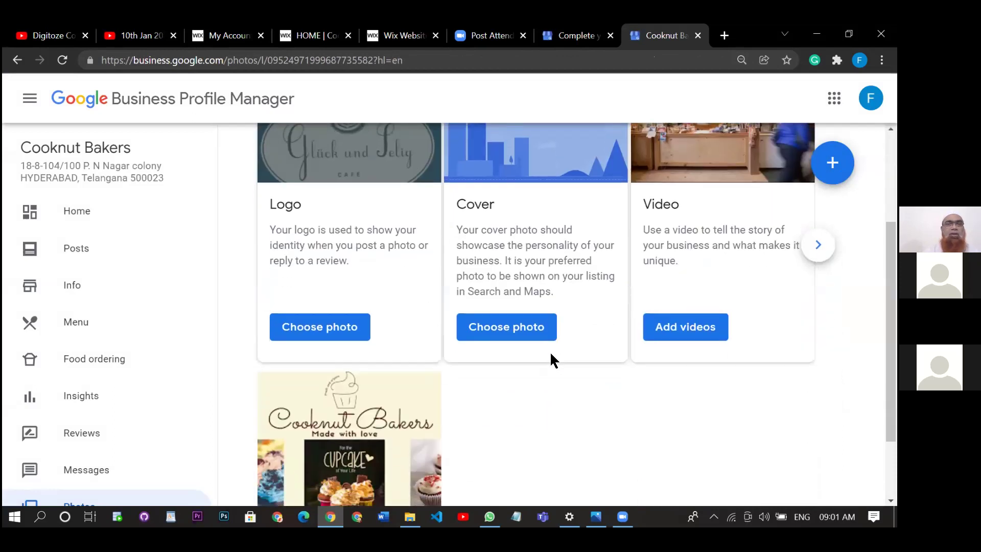
{"action": "scroll", "coordinate": [552, 360], "scroll_direction": "down", "scroll_amount": 2}
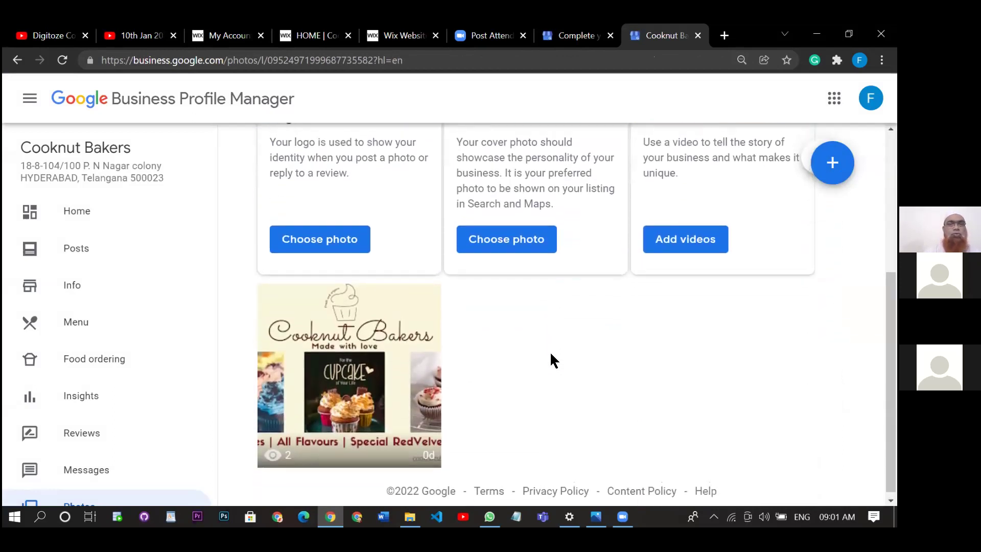
{"action": "scroll", "coordinate": [552, 361], "scroll_direction": "up", "scroll_amount": 2}
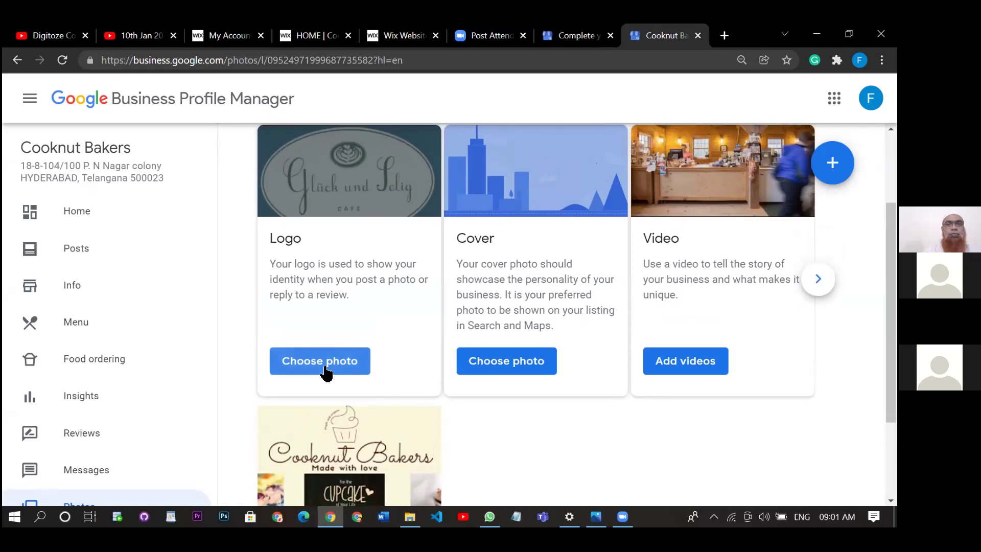
Step: Choose image 1 from Downloads > cooknut icon as the logo file
{"action": "left_click", "coordinate": [324, 368]}
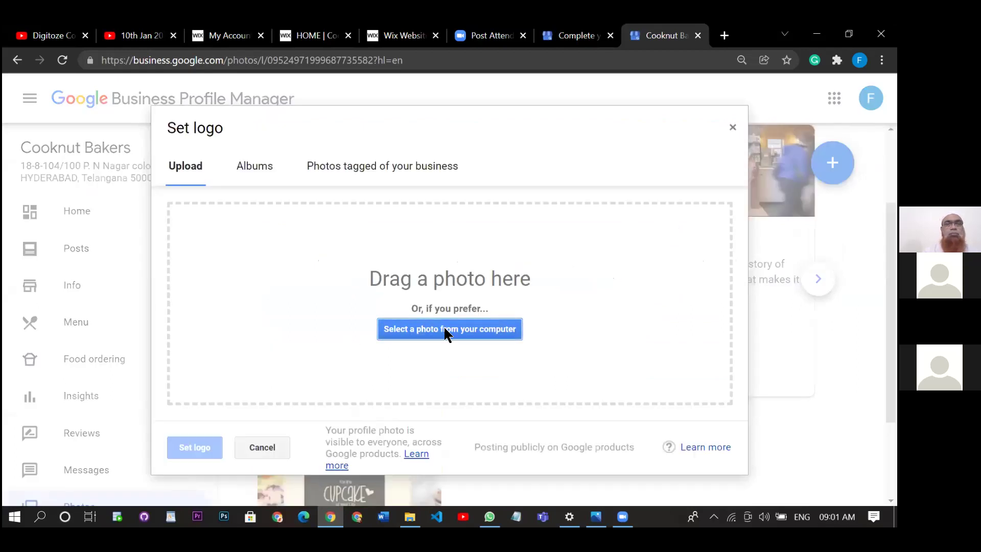
{"action": "left_click", "coordinate": [446, 332]}
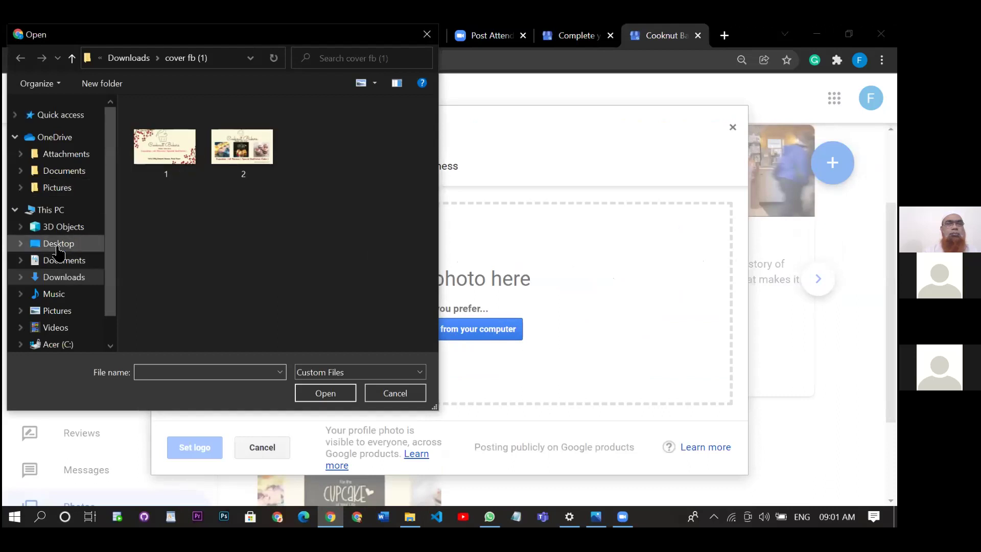
{"action": "left_click", "coordinate": [59, 247]}
{"action": "scroll", "coordinate": [225, 282], "scroll_direction": "down", "scroll_amount": 3}
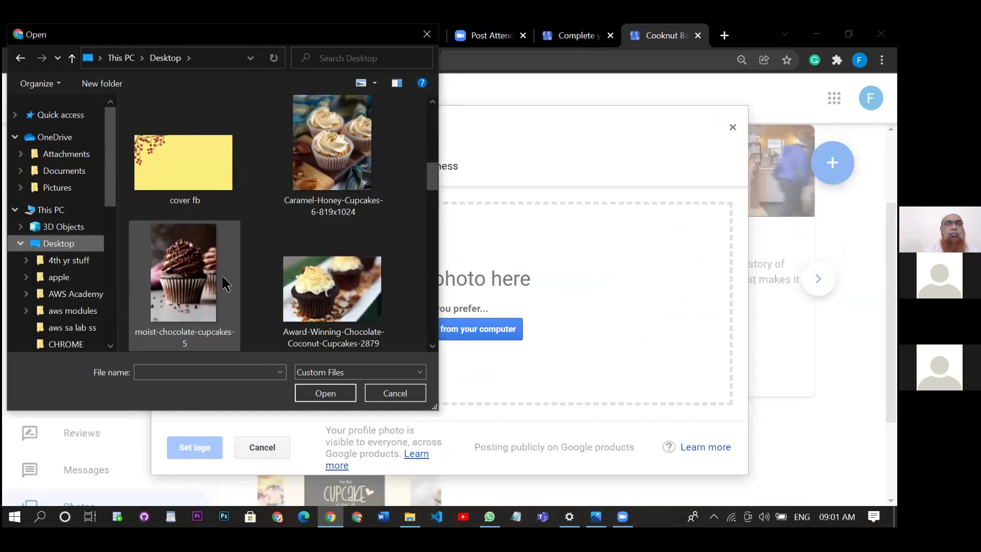
{"action": "scroll", "coordinate": [226, 285], "scroll_direction": "up", "scroll_amount": 2}
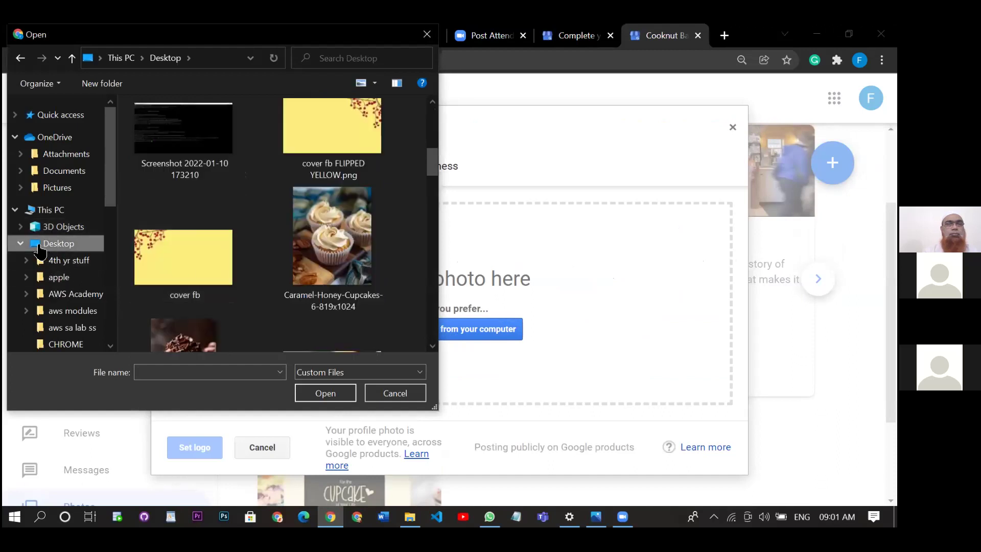
{"action": "left_click", "coordinate": [22, 246]}
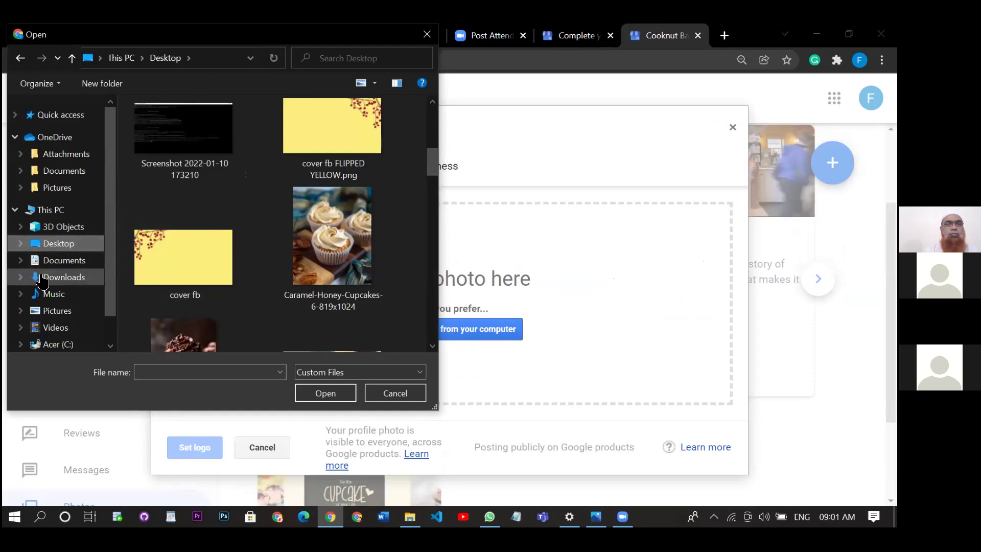
{"action": "left_click", "coordinate": [57, 277]}
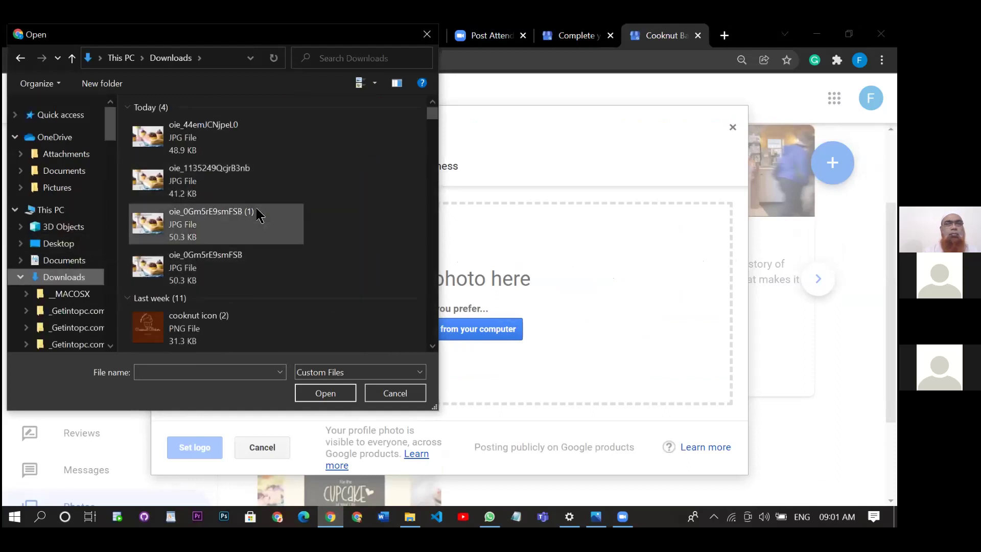
{"action": "scroll", "coordinate": [259, 214], "scroll_direction": "down", "scroll_amount": 3}
{"action": "double_click", "coordinate": [258, 214]}
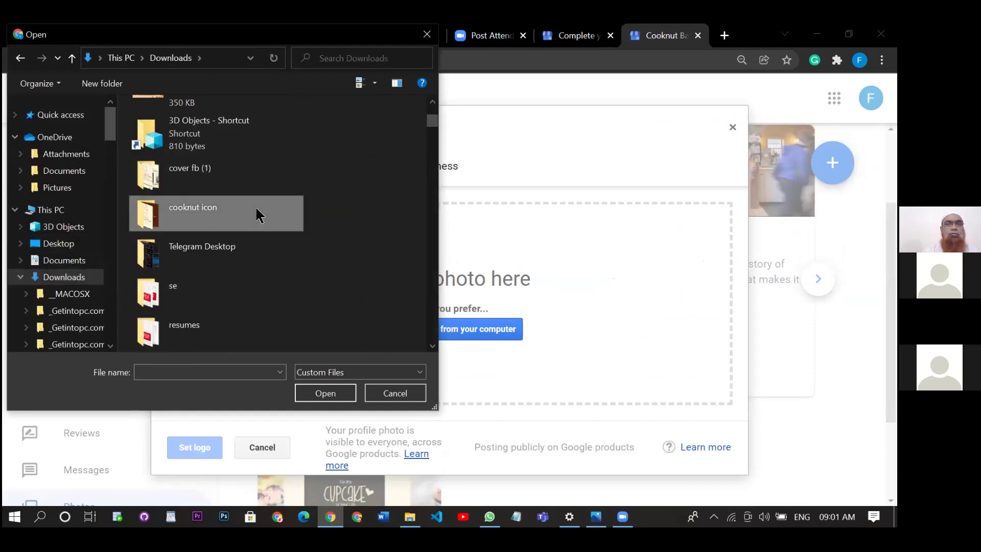
{"action": "left_click", "coordinate": [193, 152]}
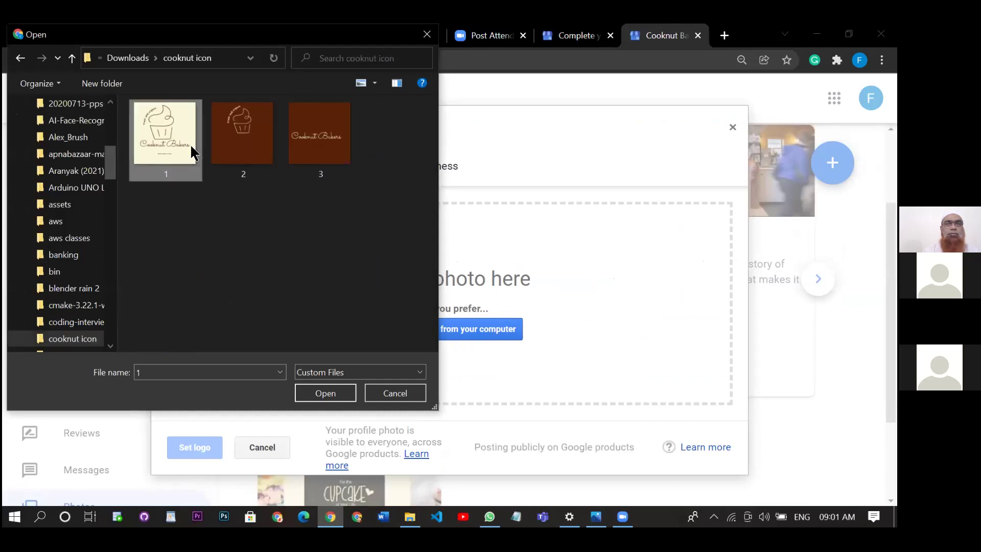
{"action": "left_click", "coordinate": [332, 394]}
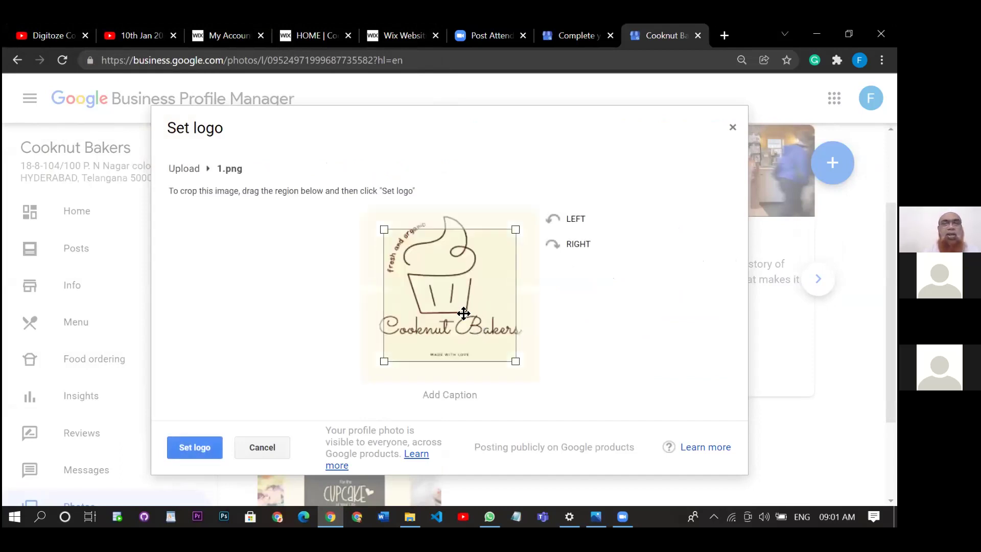
Step: Crop the logo to include the whole image and set it as the logo
{"action": "left_click_drag", "start_coordinate": [516, 229], "coordinate": [529, 209]}
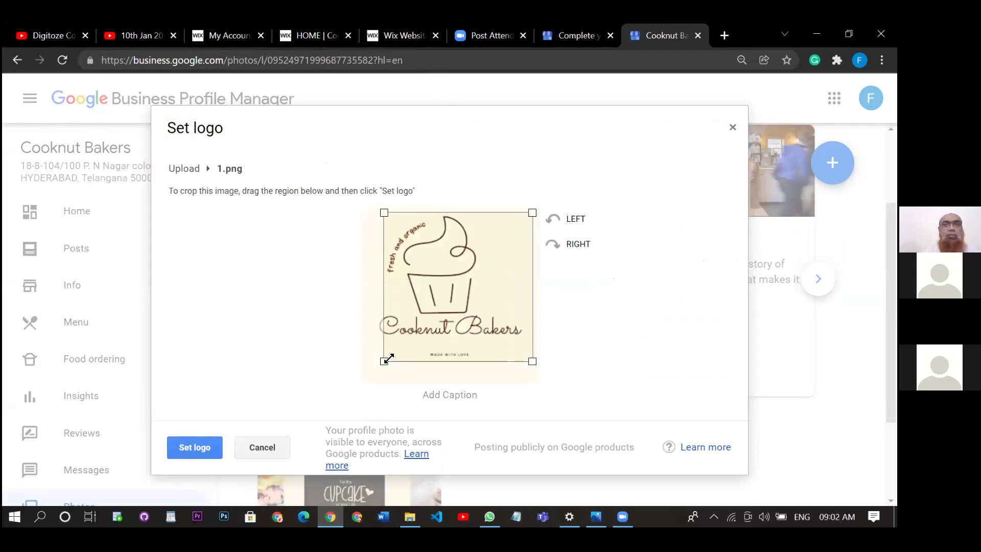
{"action": "left_click_drag", "start_coordinate": [384, 363], "coordinate": [364, 379]}
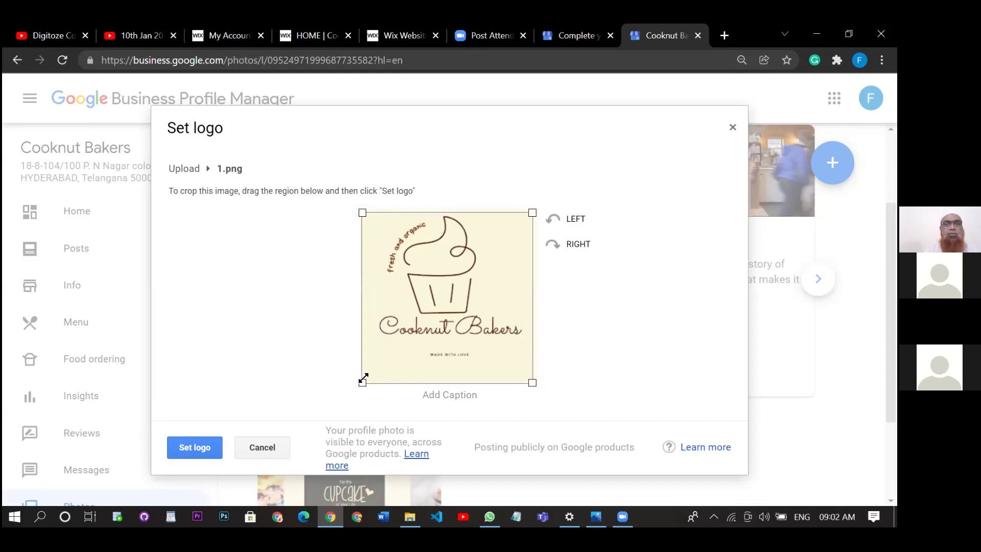
{"action": "left_click", "coordinate": [176, 452]}
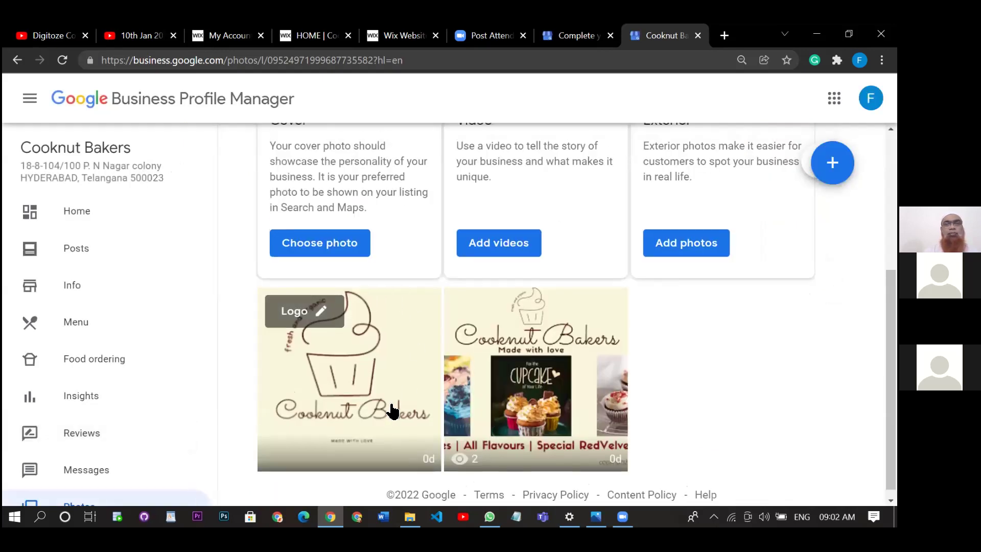
Step: Bring up the Post photos and videos dialog from the top of the Photos page
{"action": "scroll", "coordinate": [392, 408], "scroll_direction": "up", "scroll_amount": 3}
{"action": "scroll", "coordinate": [391, 409], "scroll_direction": "down", "scroll_amount": 3}
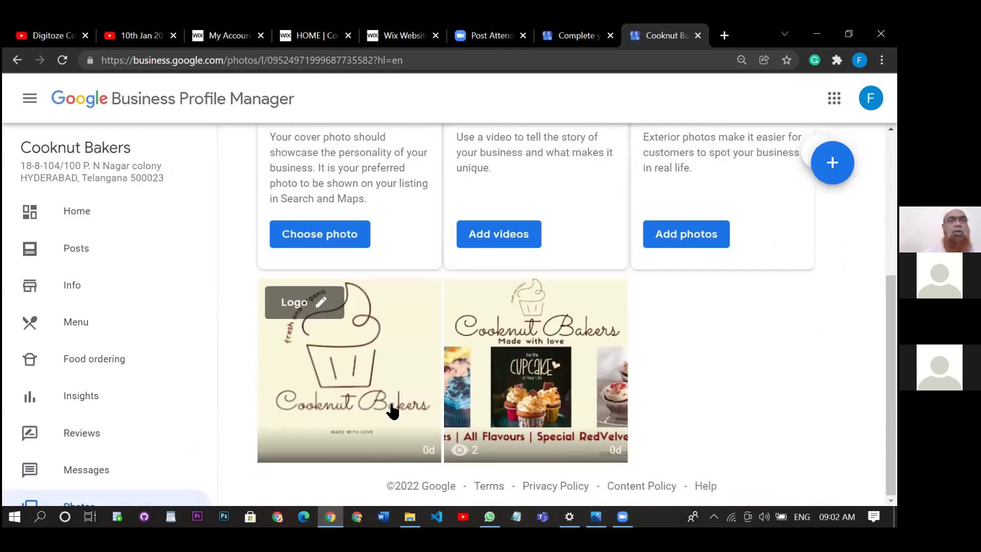
{"action": "scroll", "coordinate": [378, 313], "scroll_direction": "up", "scroll_amount": 5}
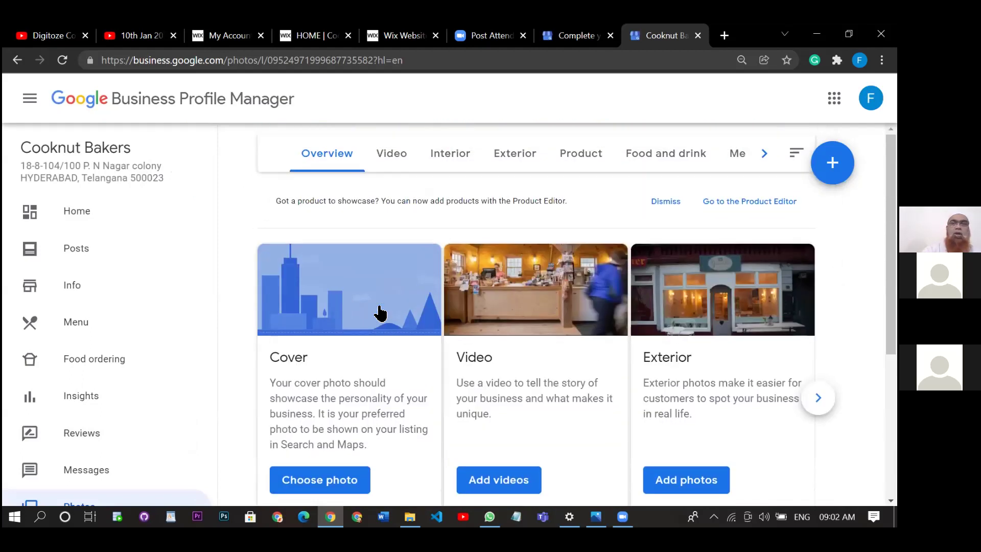
{"action": "scroll", "coordinate": [380, 313], "scroll_direction": "down", "scroll_amount": 5}
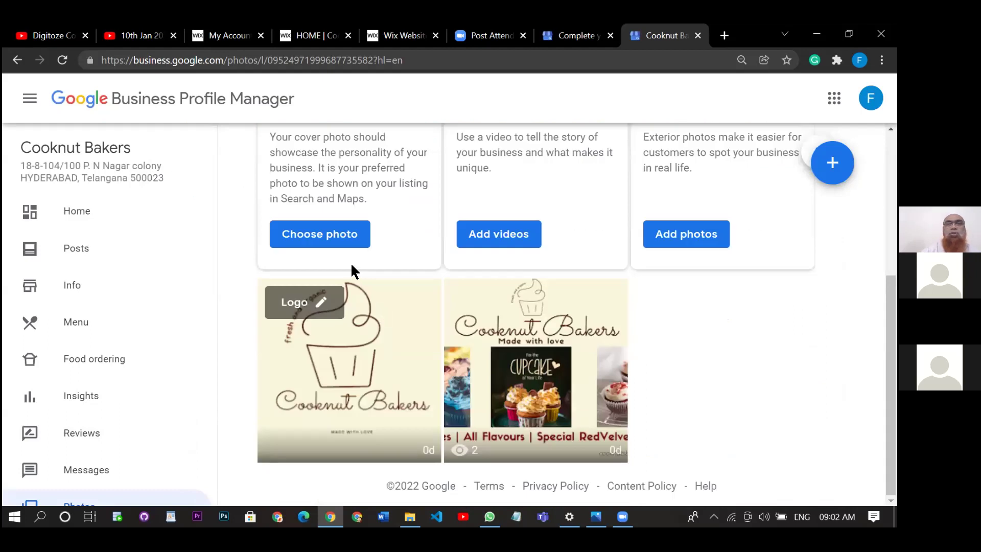
{"action": "scroll", "coordinate": [351, 266], "scroll_direction": "up", "scroll_amount": 5}
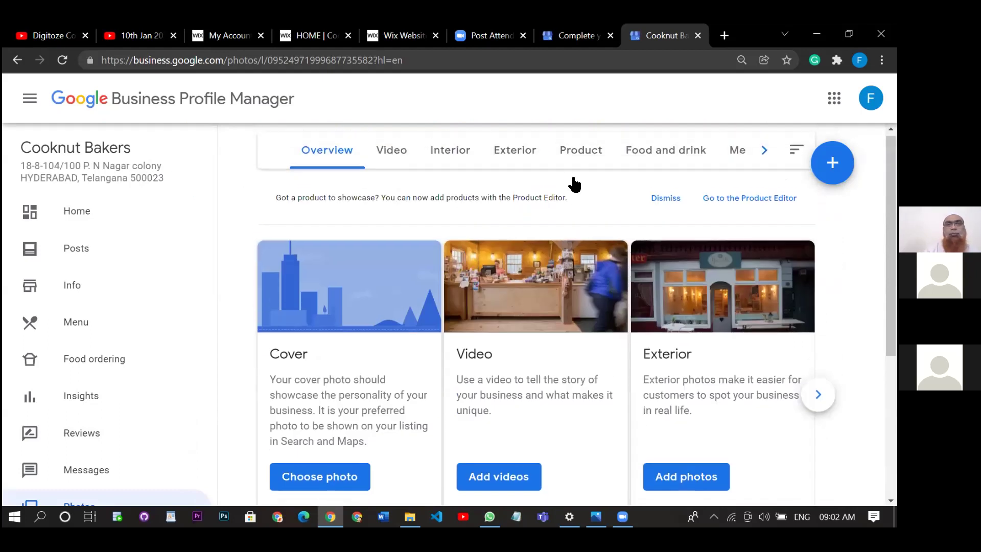
{"action": "left_click", "coordinate": [832, 163]}
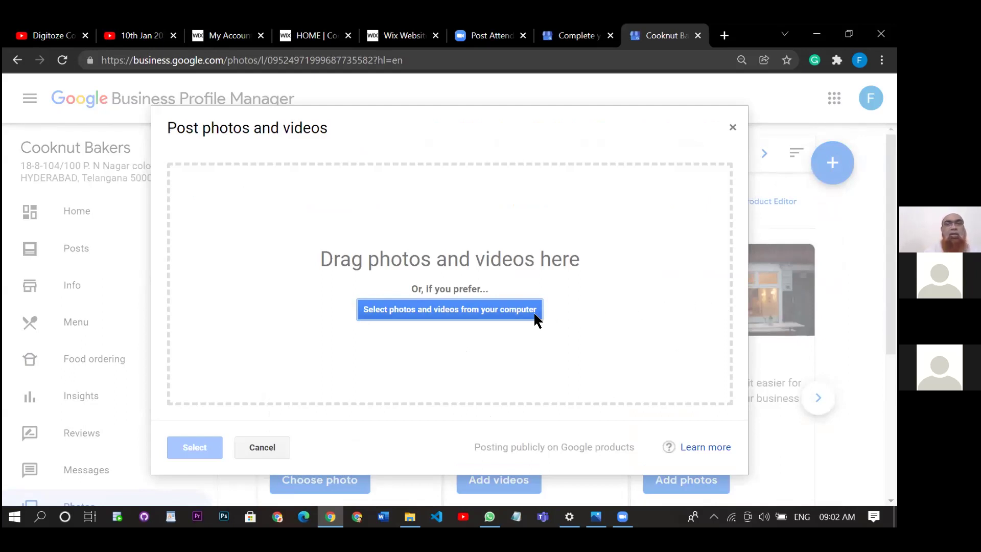
Step: Upload cover image 1 (red berries banner) from Downloads > cover fb (1) to the photos
{"action": "left_click", "coordinate": [510, 309]}
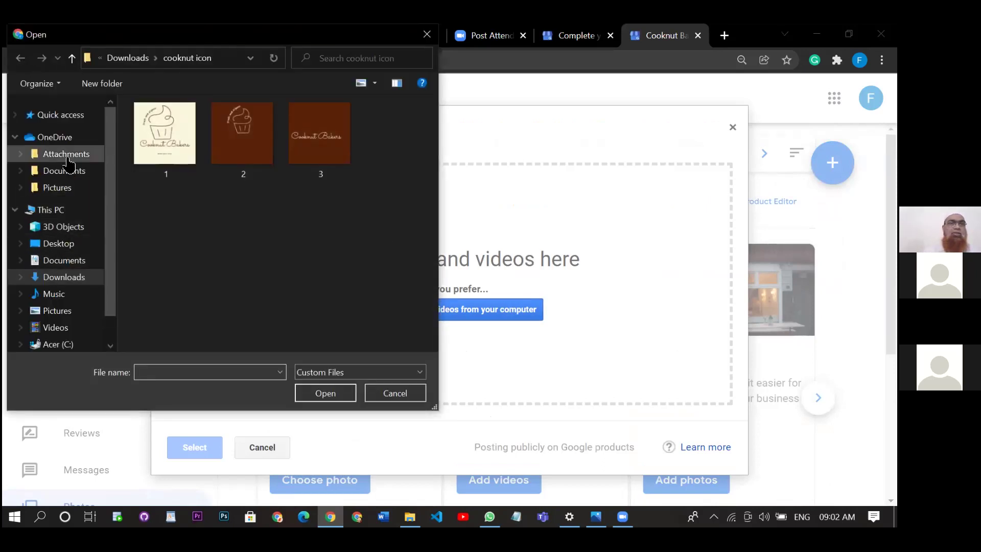
{"action": "left_click", "coordinate": [143, 65]}
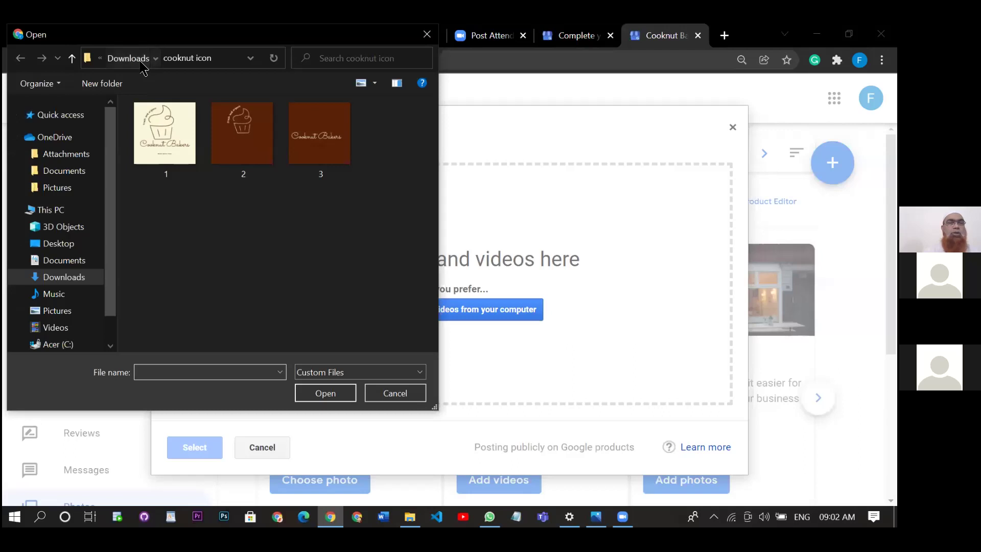
{"action": "left_click", "coordinate": [143, 63]}
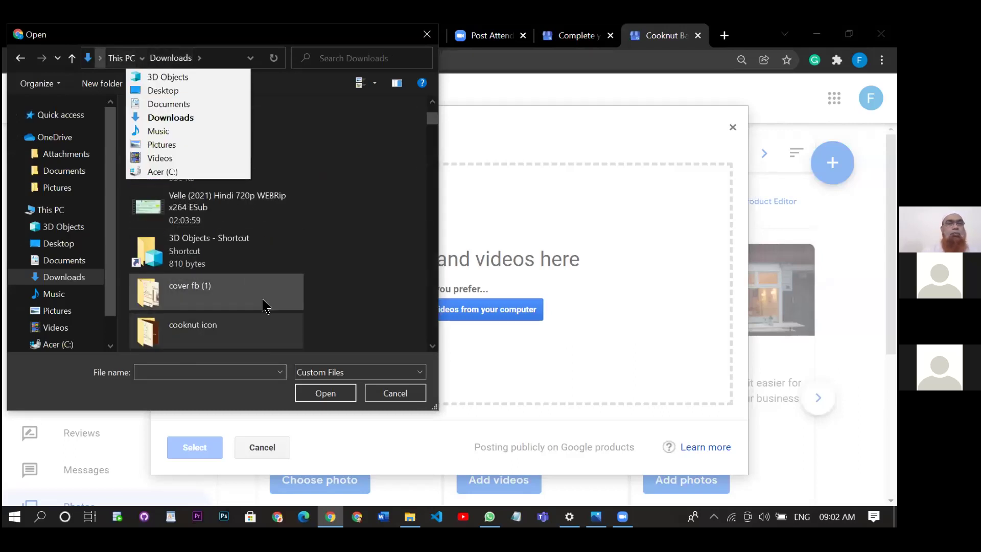
{"action": "double_click", "coordinate": [265, 306]}
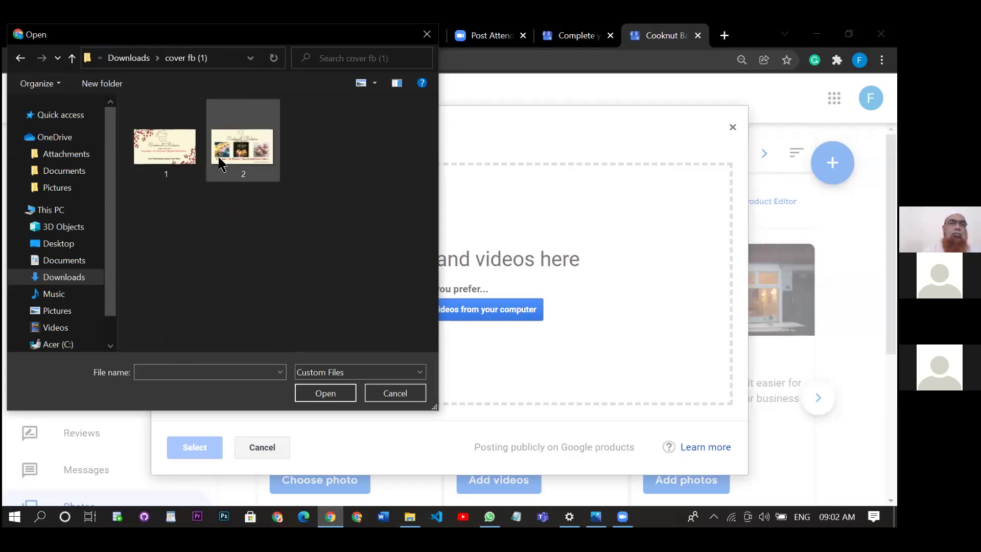
{"action": "left_click", "coordinate": [174, 158]}
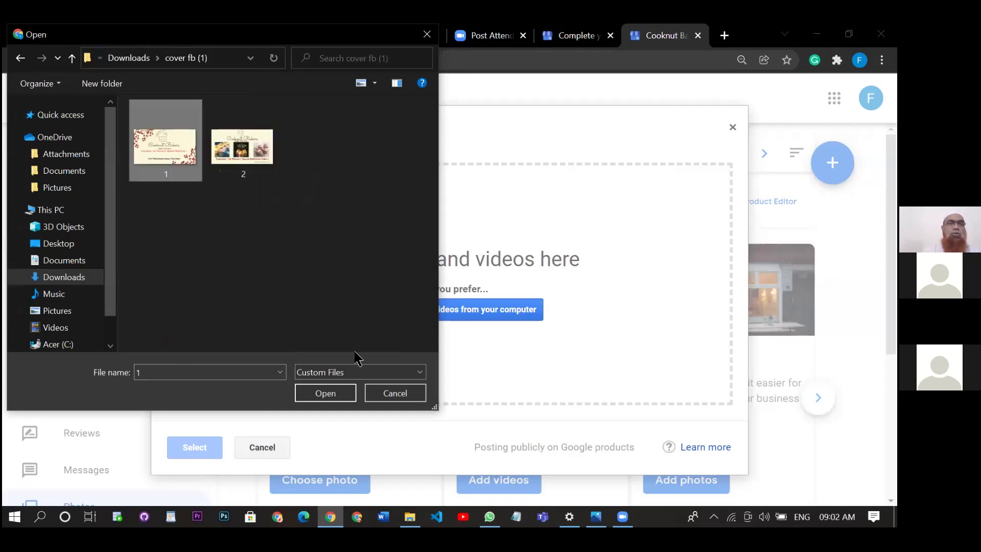
{"action": "left_click", "coordinate": [325, 393]}
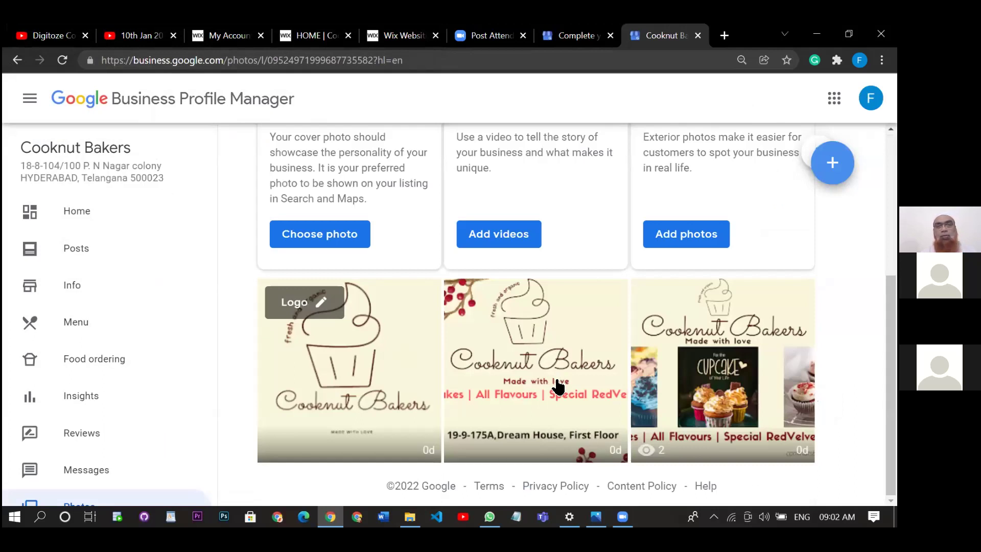
{"action": "scroll", "coordinate": [558, 387], "scroll_direction": "up", "scroll_amount": 2}
{"action": "scroll", "coordinate": [558, 387], "scroll_direction": "down", "scroll_amount": 2}
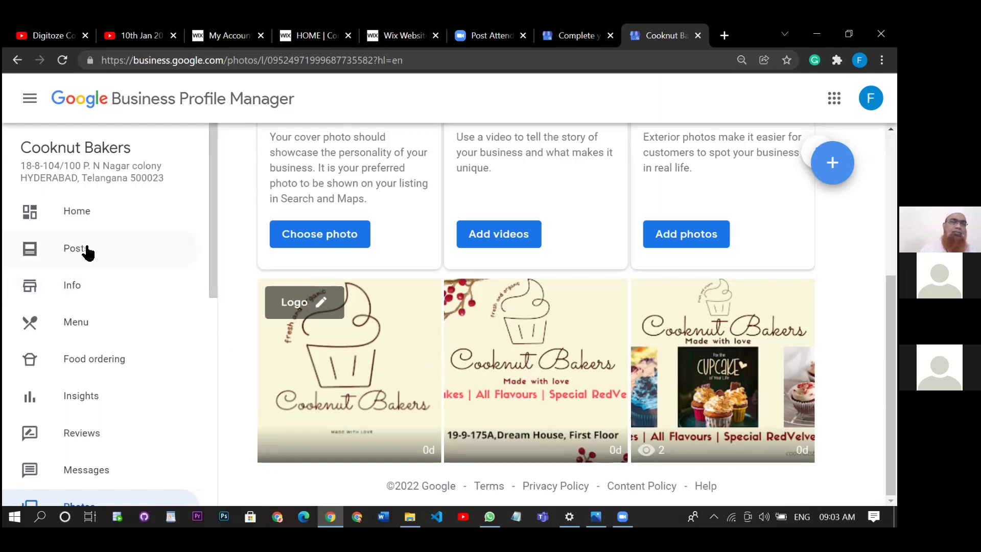
Step: Scroll the Info page down to the empty Store code, Labels and Google Ads phone fields
{"action": "left_click", "coordinate": [88, 287]}
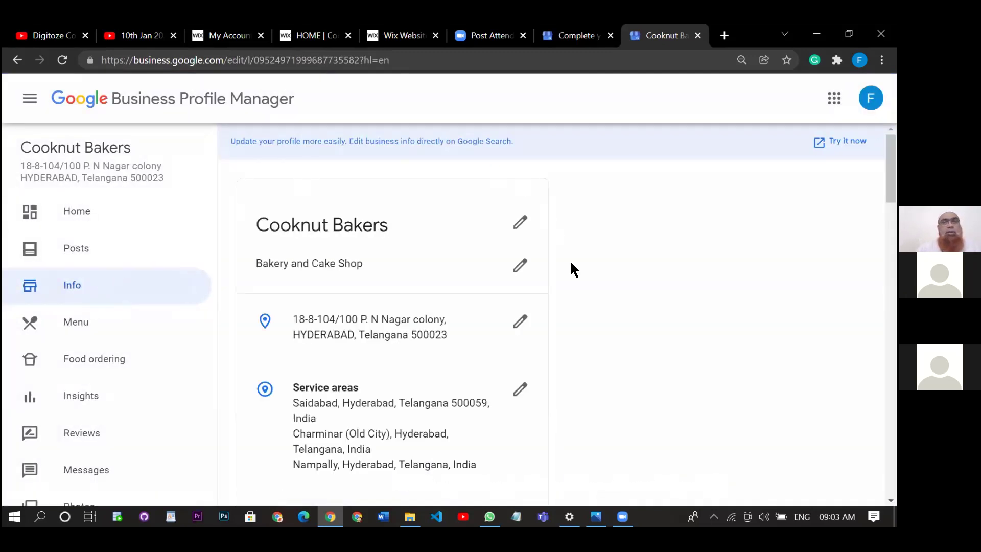
{"action": "scroll", "coordinate": [571, 263], "scroll_direction": "down", "scroll_amount": 2}
{"action": "scroll", "coordinate": [572, 263], "scroll_direction": "down", "scroll_amount": 4}
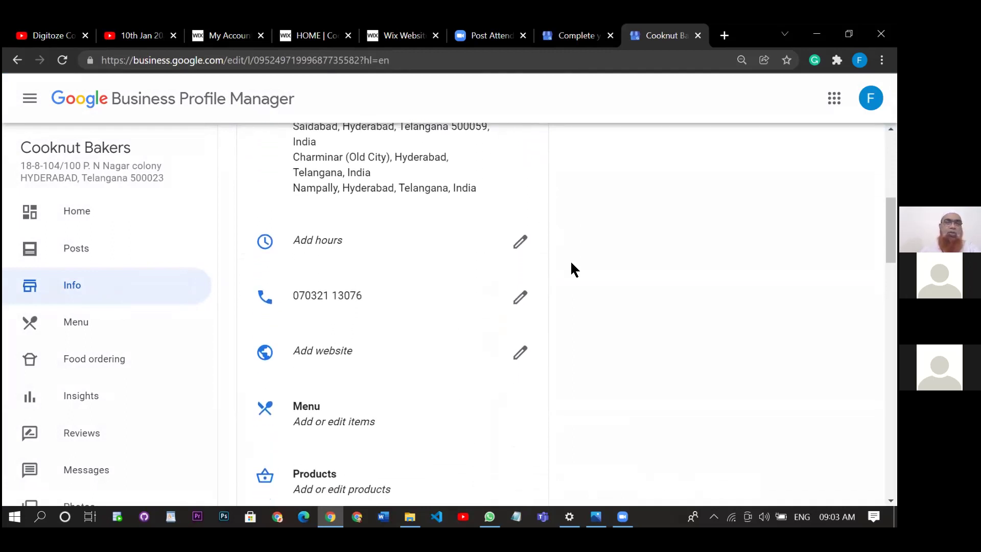
{"action": "scroll", "coordinate": [571, 263], "scroll_direction": "down", "scroll_amount": 2}
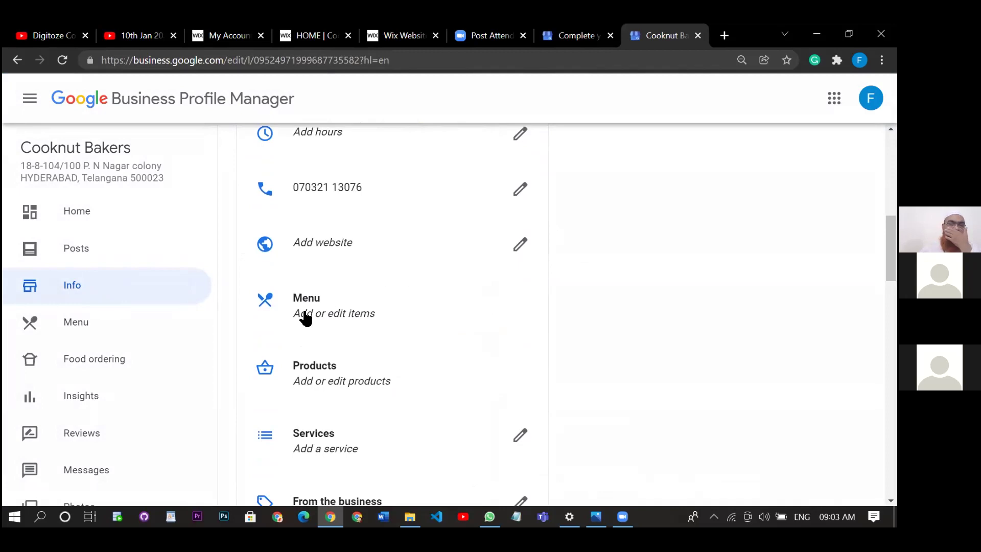
{"action": "scroll", "coordinate": [357, 412], "scroll_direction": "down", "scroll_amount": 2}
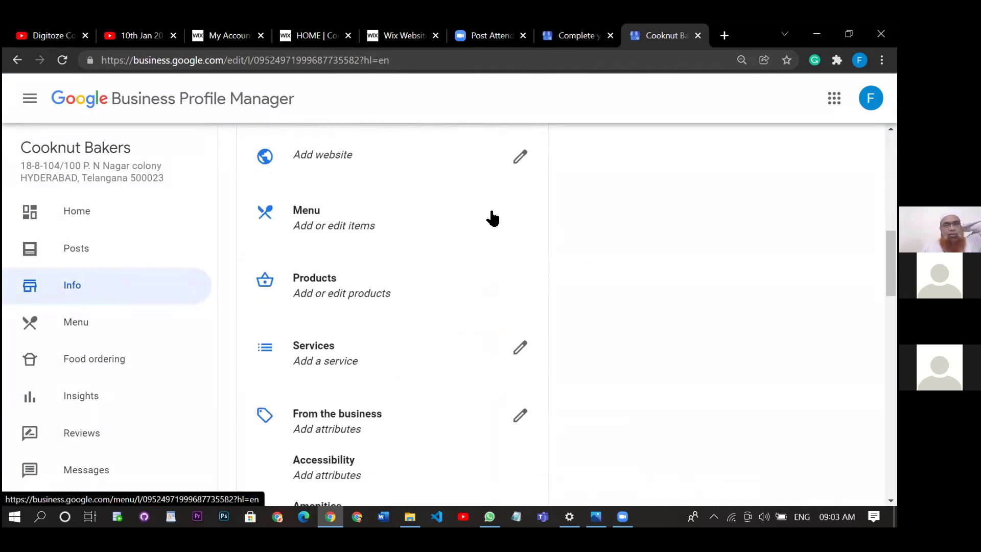
{"action": "scroll", "coordinate": [530, 279], "scroll_direction": "down", "scroll_amount": 2}
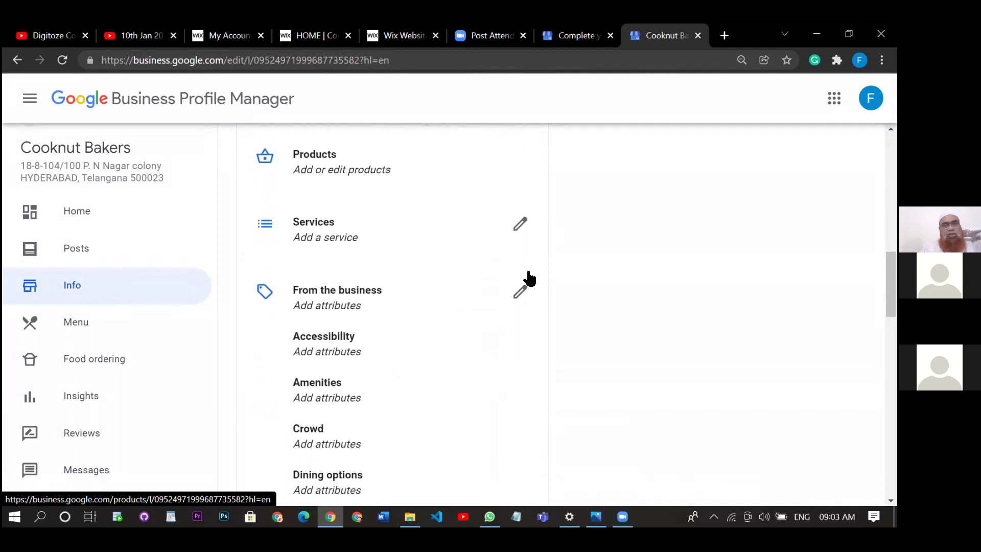
{"action": "scroll", "coordinate": [530, 279], "scroll_direction": "down", "scroll_amount": 2}
{"action": "scroll", "coordinate": [529, 278], "scroll_direction": "down", "scroll_amount": 2}
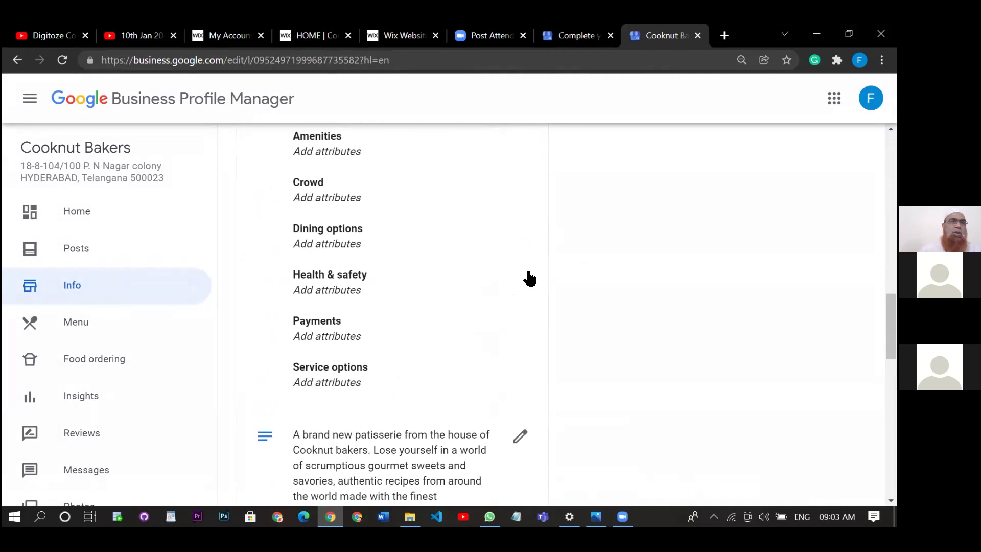
{"action": "scroll", "coordinate": [529, 279], "scroll_direction": "down", "scroll_amount": 2}
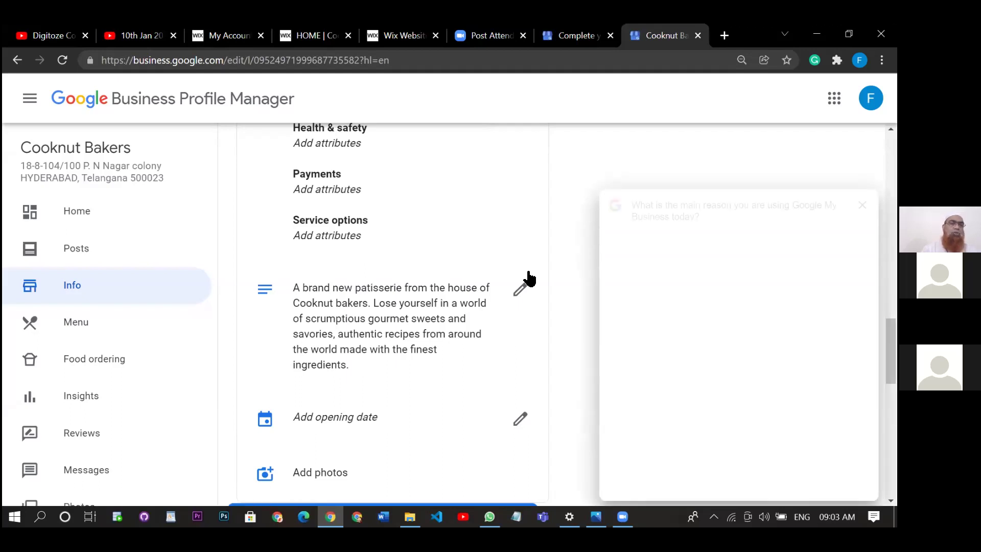
{"action": "scroll", "coordinate": [529, 278], "scroll_direction": "down", "scroll_amount": 2}
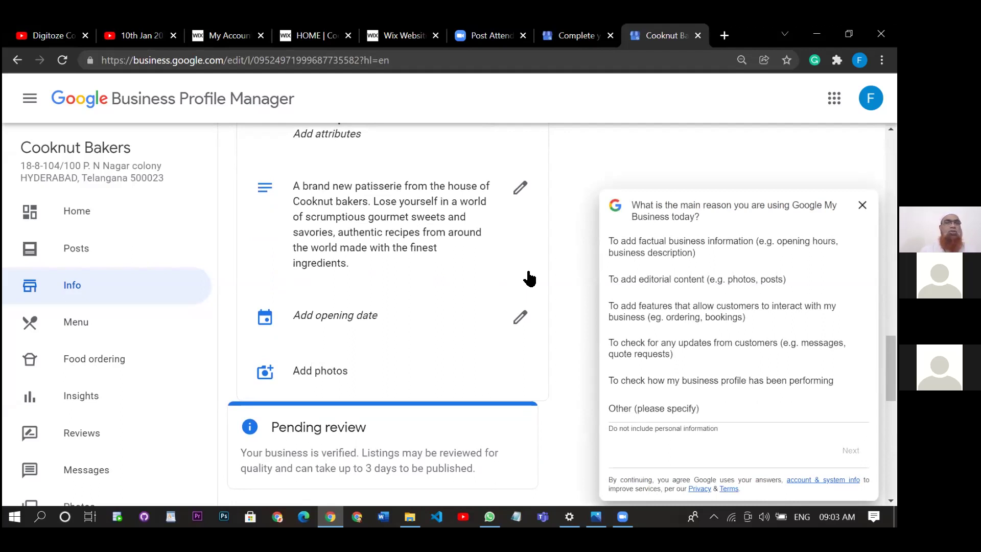
{"action": "scroll", "coordinate": [530, 279], "scroll_direction": "down", "scroll_amount": 3}
{"action": "scroll", "coordinate": [530, 279], "scroll_direction": "down", "scroll_amount": 2}
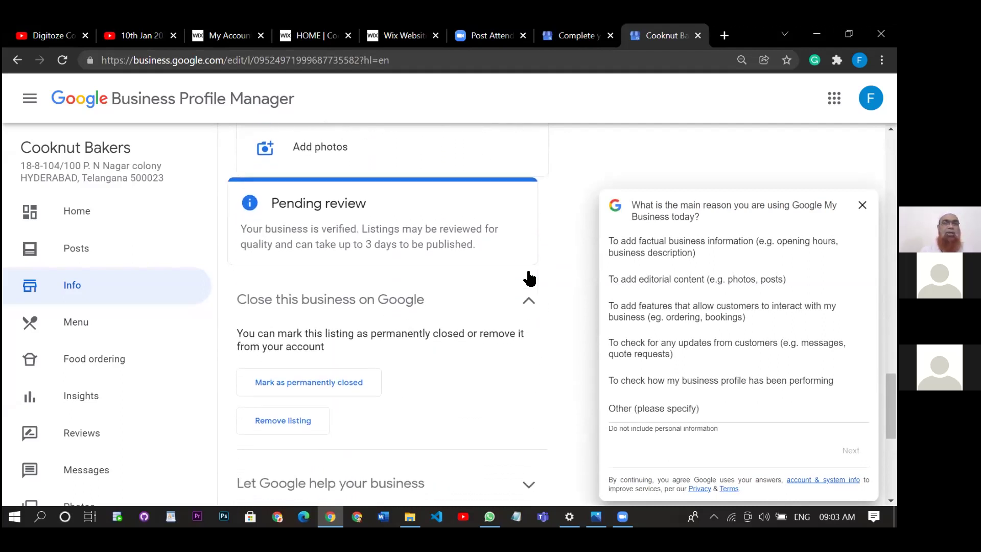
{"action": "scroll", "coordinate": [528, 272], "scroll_direction": "down", "scroll_amount": 2}
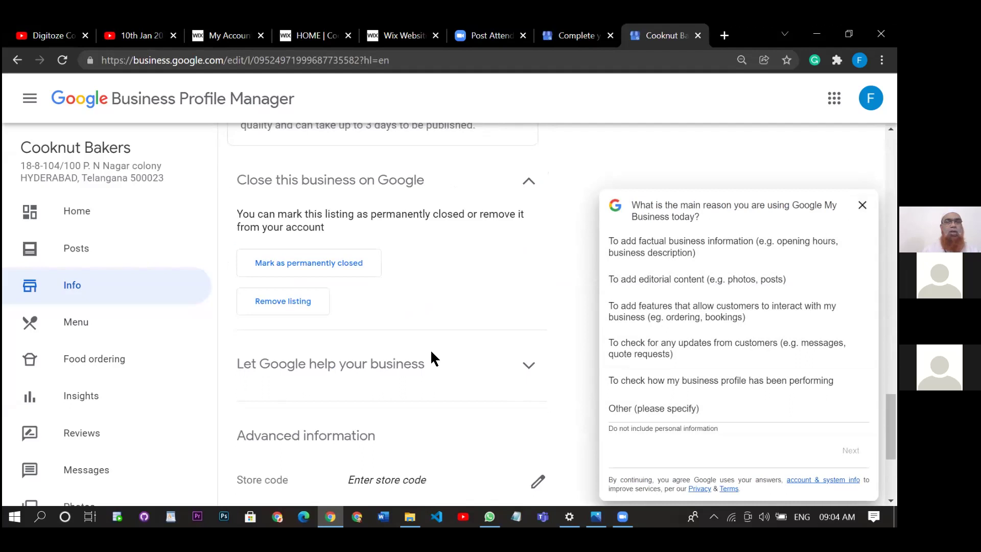
{"action": "scroll", "coordinate": [431, 353], "scroll_direction": "down", "scroll_amount": 3}
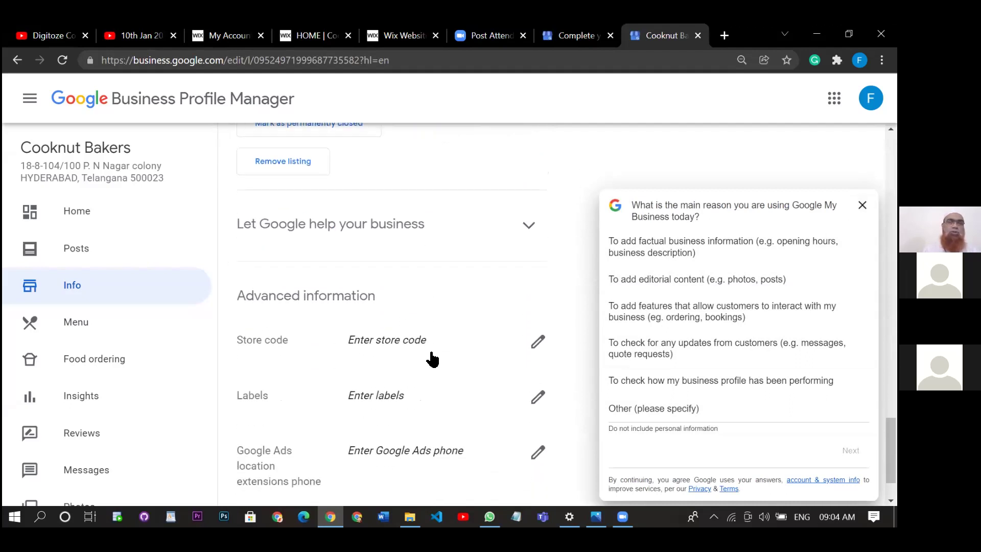
{"action": "scroll", "coordinate": [432, 359], "scroll_direction": "down", "scroll_amount": 2}
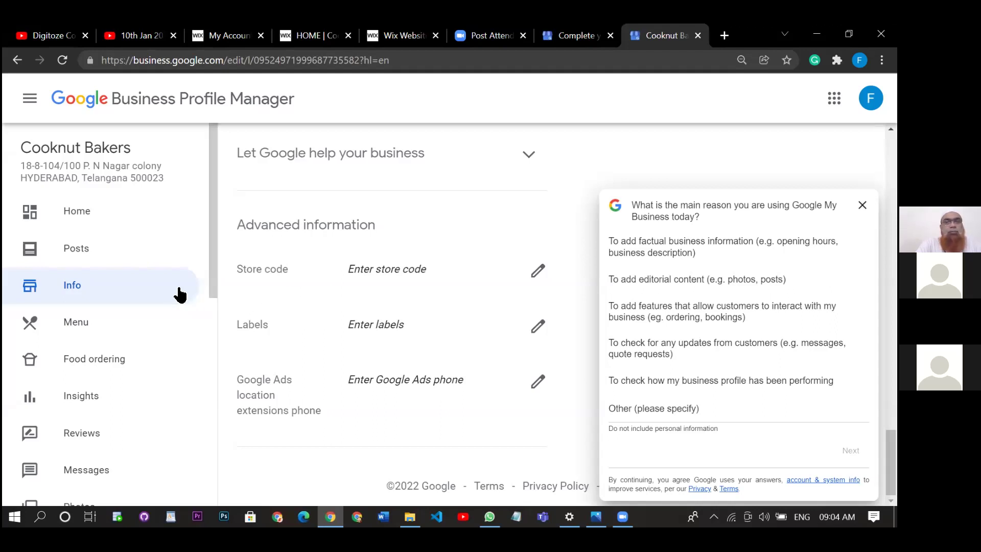
Step: Check the Menu page, then start creating the free Cooknut Bakers website from the sidebar
{"action": "left_click", "coordinate": [114, 338]}
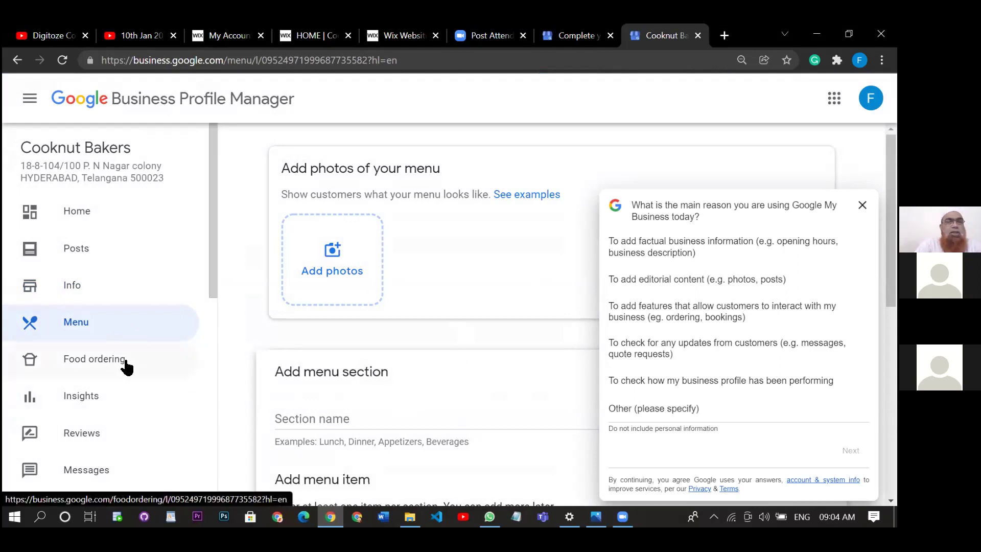
{"action": "scroll", "coordinate": [126, 367], "scroll_direction": "down", "scroll_amount": 3}
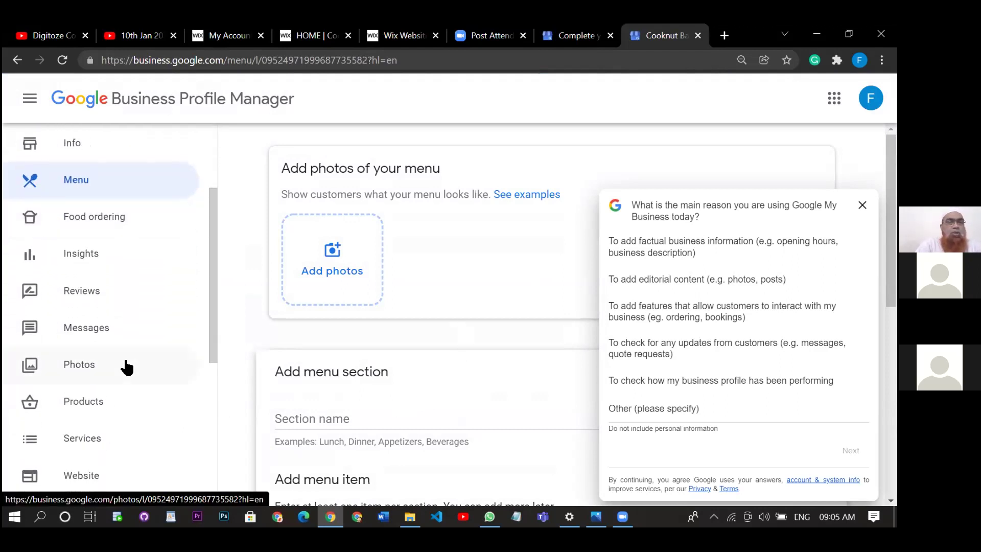
{"action": "scroll", "coordinate": [127, 367], "scroll_direction": "down", "scroll_amount": 2}
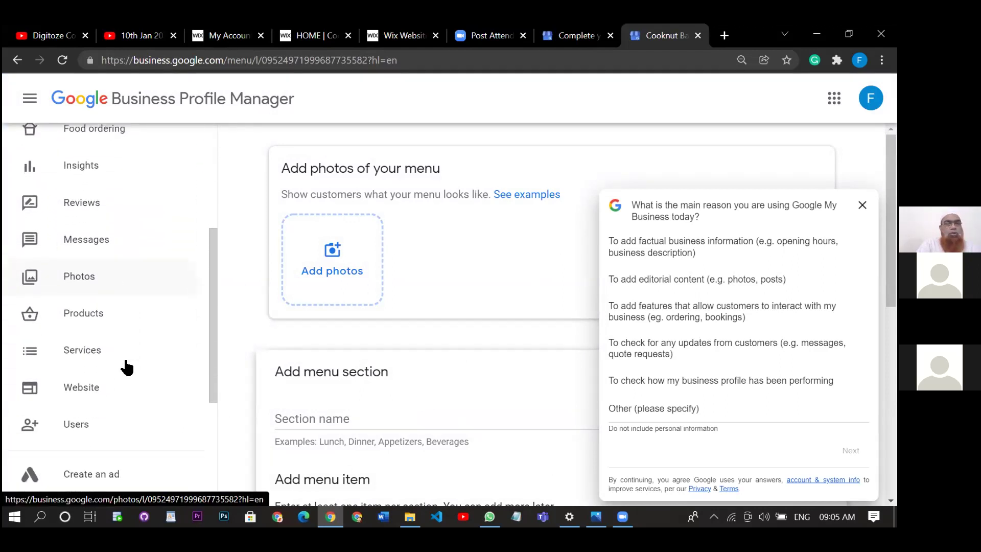
{"action": "left_click", "coordinate": [87, 388]}
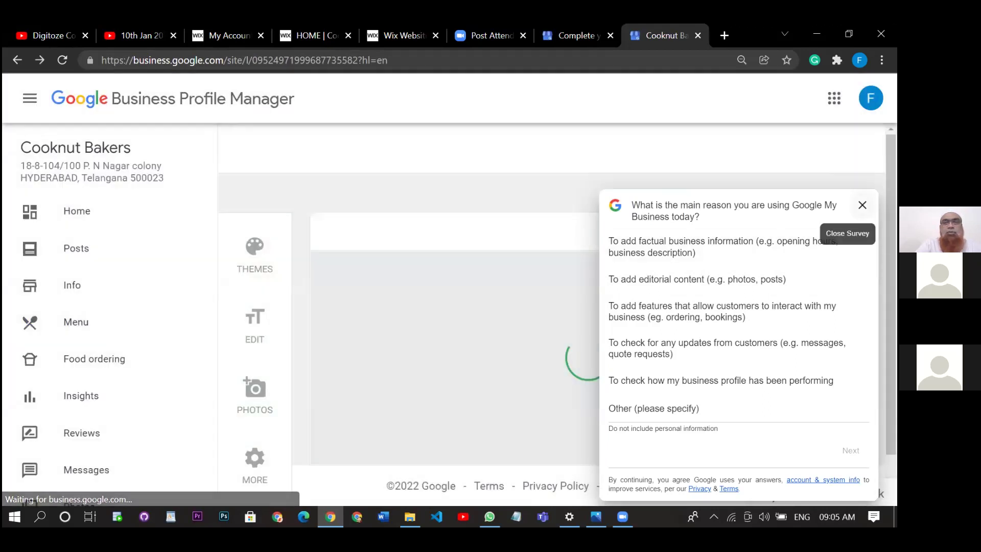
Step: Close the feedback survey and site welcome, then open the Themes panel
{"action": "left_click", "coordinate": [863, 205]}
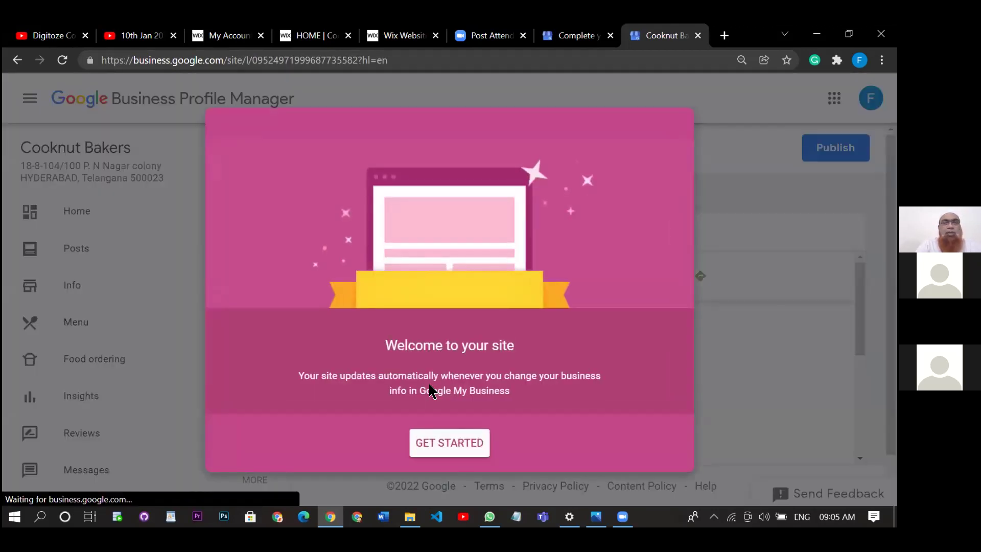
{"action": "left_click", "coordinate": [447, 444]}
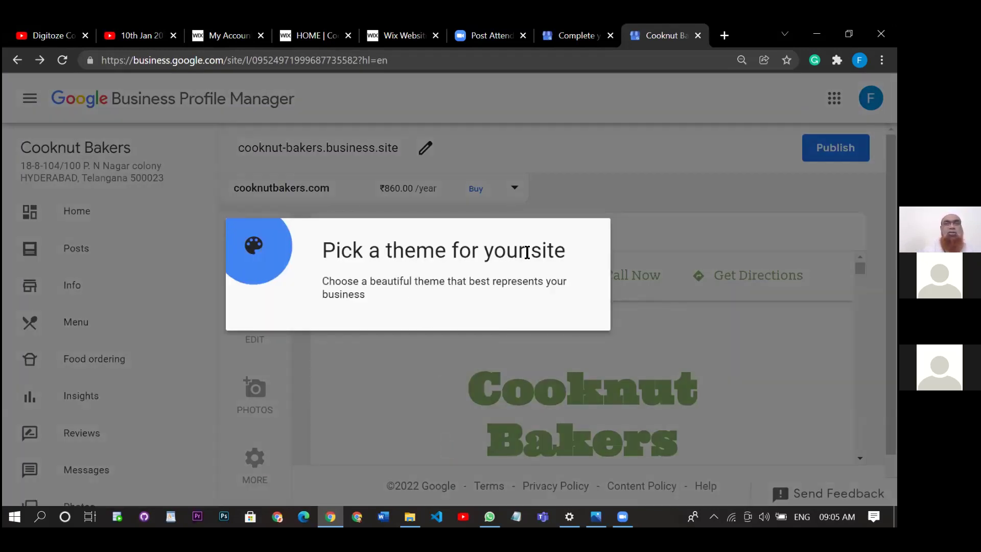
{"action": "left_click", "coordinate": [254, 254]}
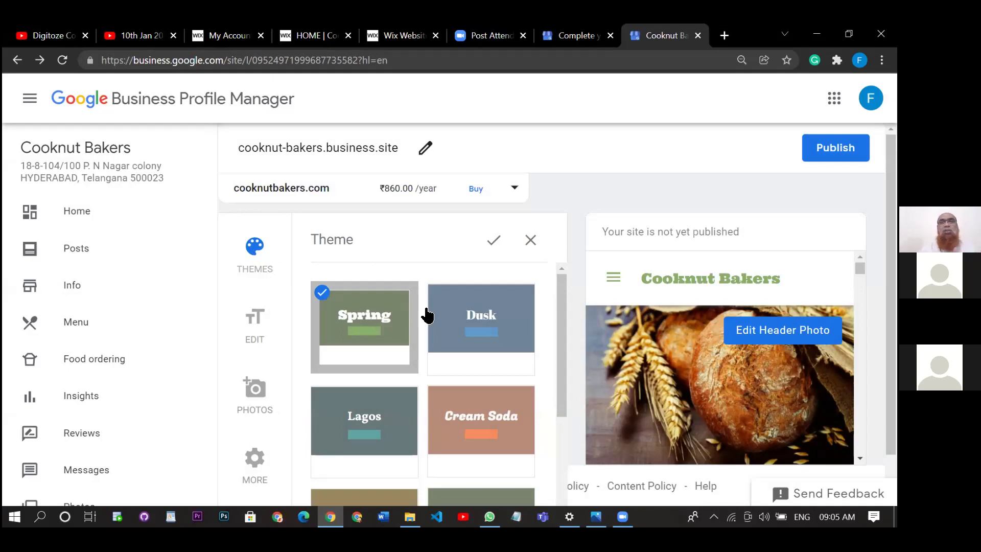
Step: Browse the available themes and scroll through the draft site preview
{"action": "scroll", "coordinate": [431, 337], "scroll_direction": "down", "scroll_amount": 2}
{"action": "scroll", "coordinate": [434, 341], "scroll_direction": "down", "scroll_amount": 2}
{"action": "scroll", "coordinate": [435, 341], "scroll_direction": "up", "scroll_amount": 4}
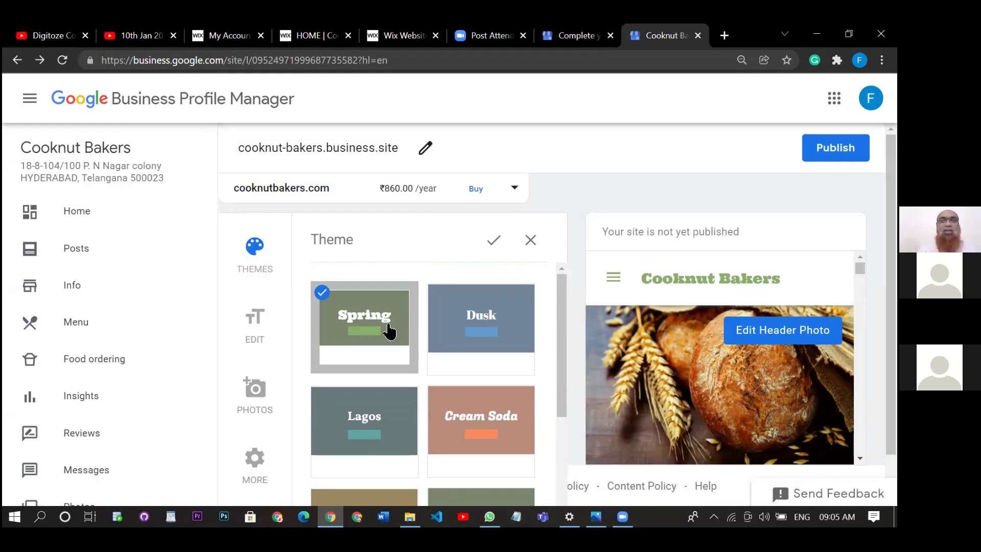
{"action": "scroll", "coordinate": [388, 331], "scroll_direction": "down", "scroll_amount": 3}
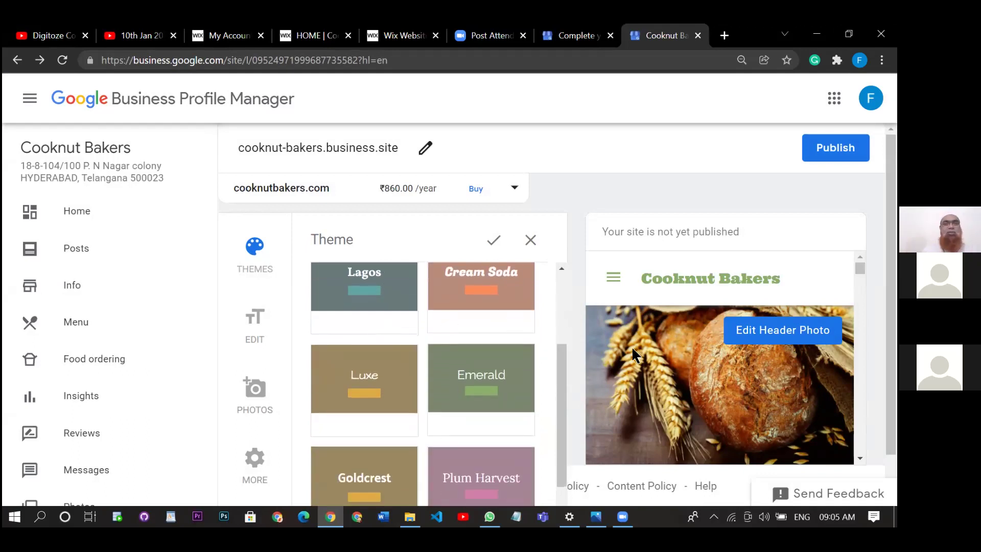
{"action": "scroll", "coordinate": [644, 368], "scroll_direction": "down", "scroll_amount": 6}
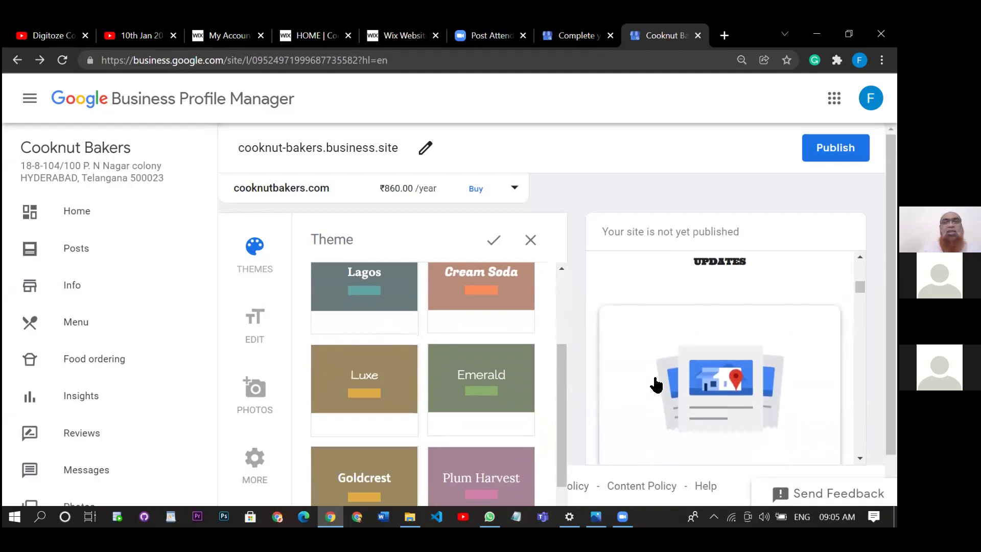
{"action": "scroll", "coordinate": [656, 384], "scroll_direction": "down", "scroll_amount": 3}
{"action": "scroll", "coordinate": [657, 380], "scroll_direction": "down", "scroll_amount": 2}
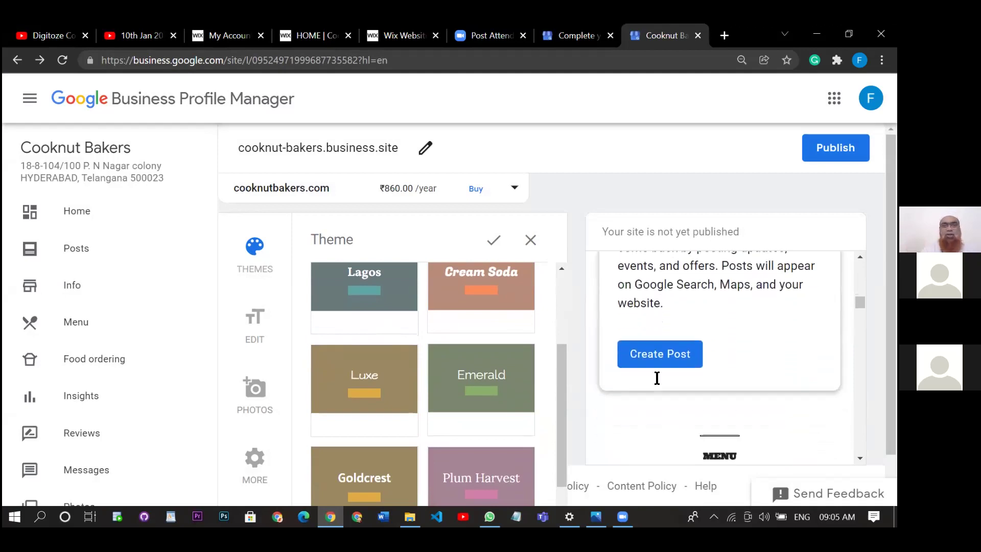
{"action": "scroll", "coordinate": [656, 380], "scroll_direction": "down", "scroll_amount": 4}
{"action": "scroll", "coordinate": [657, 382], "scroll_direction": "up", "scroll_amount": 5}
{"action": "scroll", "coordinate": [656, 382], "scroll_direction": "down", "scroll_amount": 5}
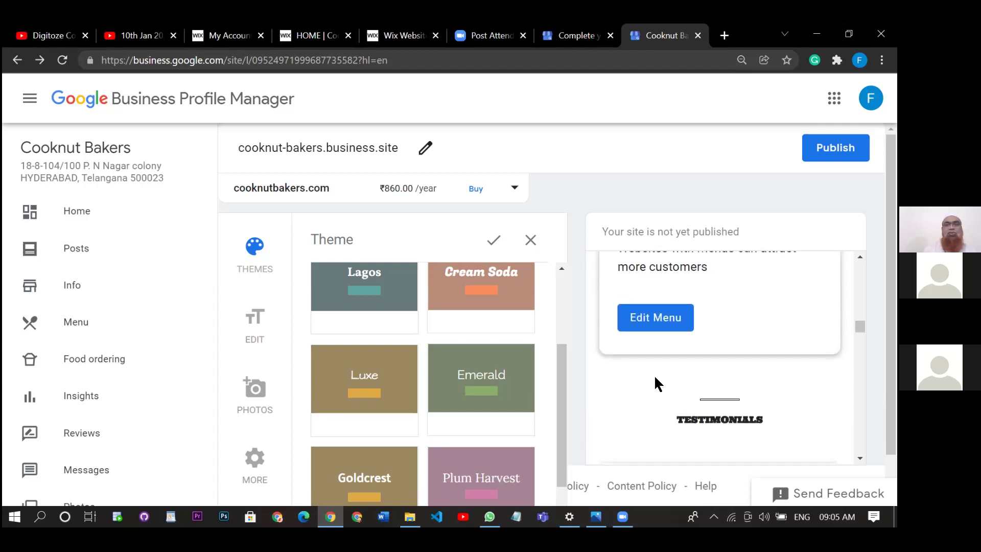
{"action": "scroll", "coordinate": [655, 382], "scroll_direction": "down", "scroll_amount": 6}
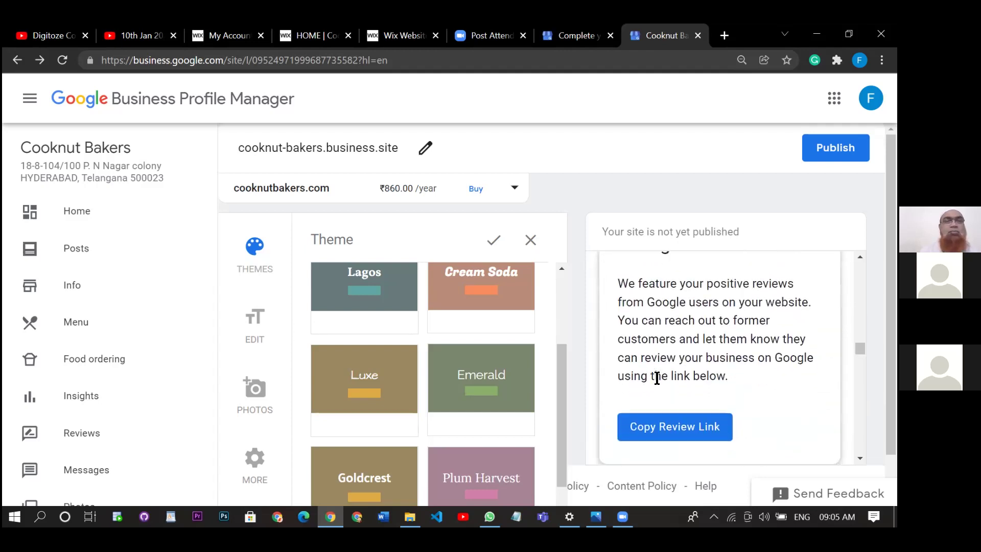
{"action": "scroll", "coordinate": [657, 379], "scroll_direction": "down", "scroll_amount": 1}
{"action": "scroll", "coordinate": [655, 383], "scroll_direction": "up", "scroll_amount": 6}
{"action": "scroll", "coordinate": [656, 381], "scroll_direction": "up", "scroll_amount": 3}
{"action": "scroll", "coordinate": [656, 383], "scroll_direction": "down", "scroll_amount": 8}
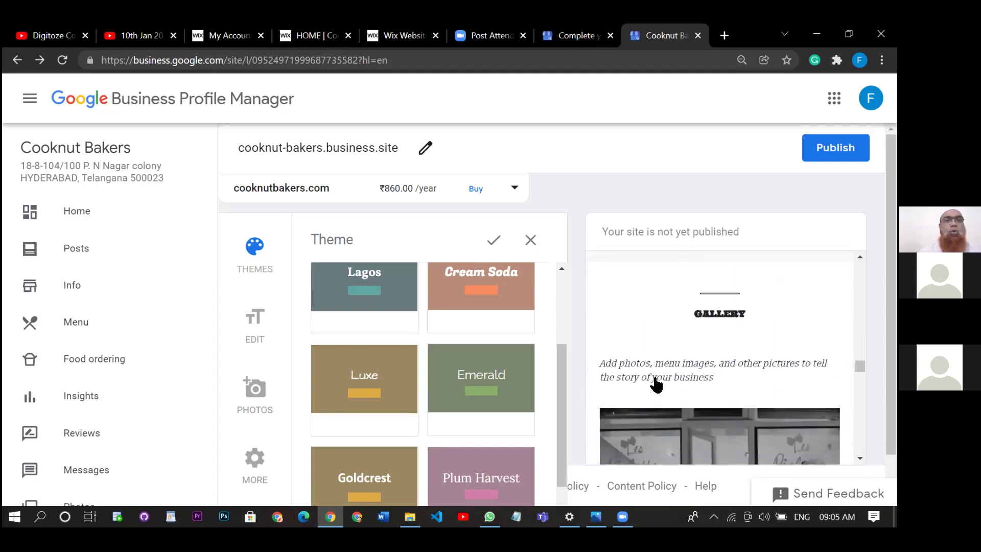
{"action": "scroll", "coordinate": [656, 384], "scroll_direction": "up", "scroll_amount": 3}
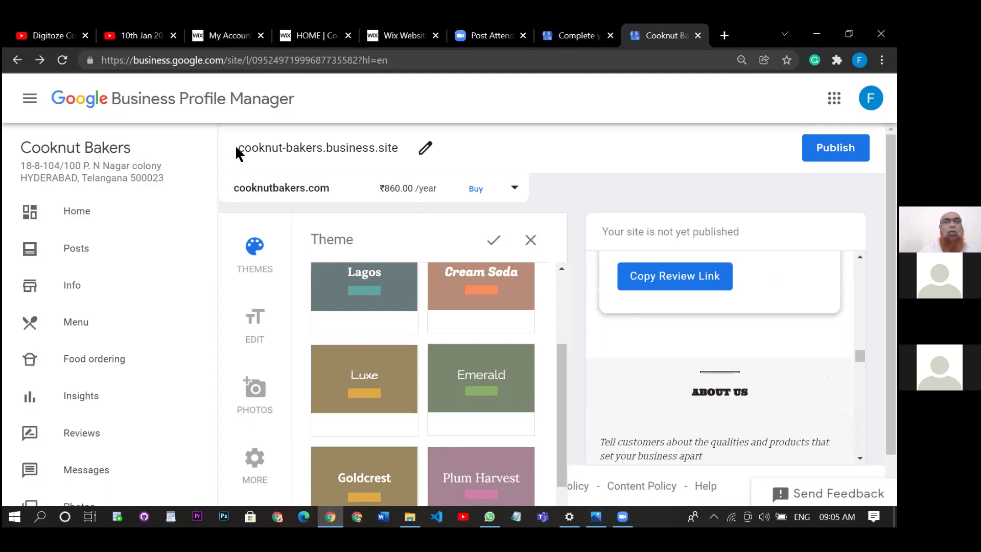
Step: Review the cooknut-bakers.business.site address and the ₹860.00 yearly domain price
{"action": "left_click_drag", "start_coordinate": [236, 148], "coordinate": [446, 167]}
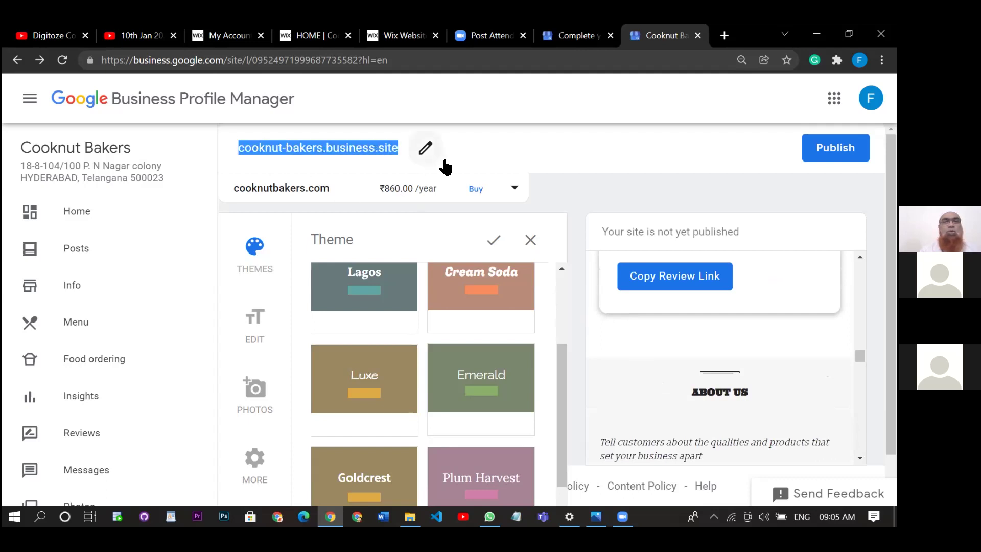
{"action": "left_click", "coordinate": [514, 158]}
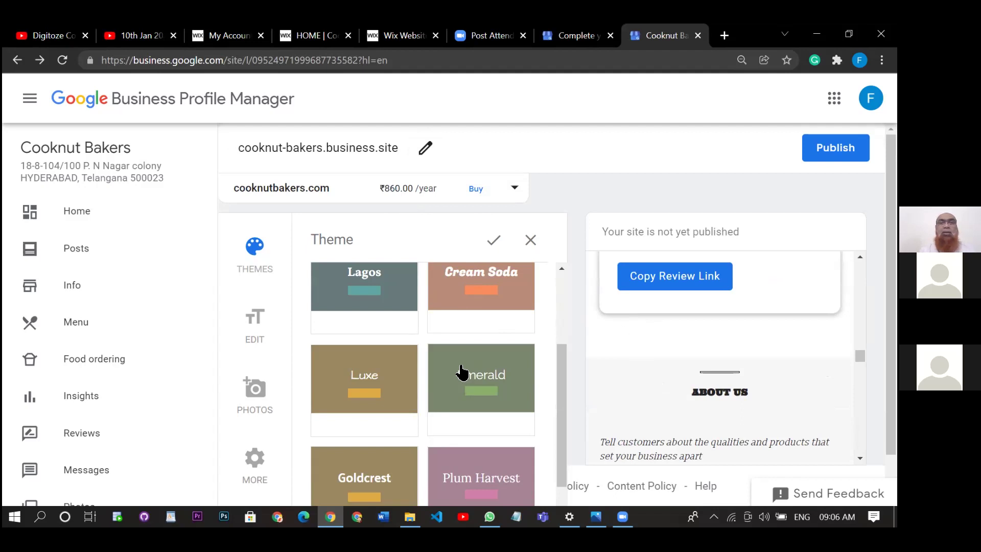
{"action": "scroll", "coordinate": [461, 373], "scroll_direction": "down", "scroll_amount": 2}
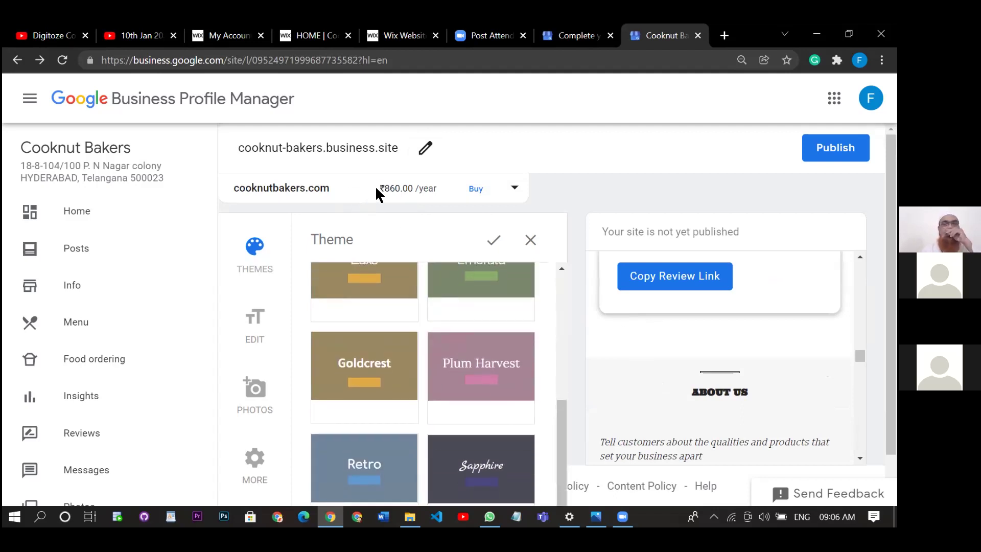
{"action": "left_click_drag", "start_coordinate": [378, 189], "coordinate": [439, 191]}
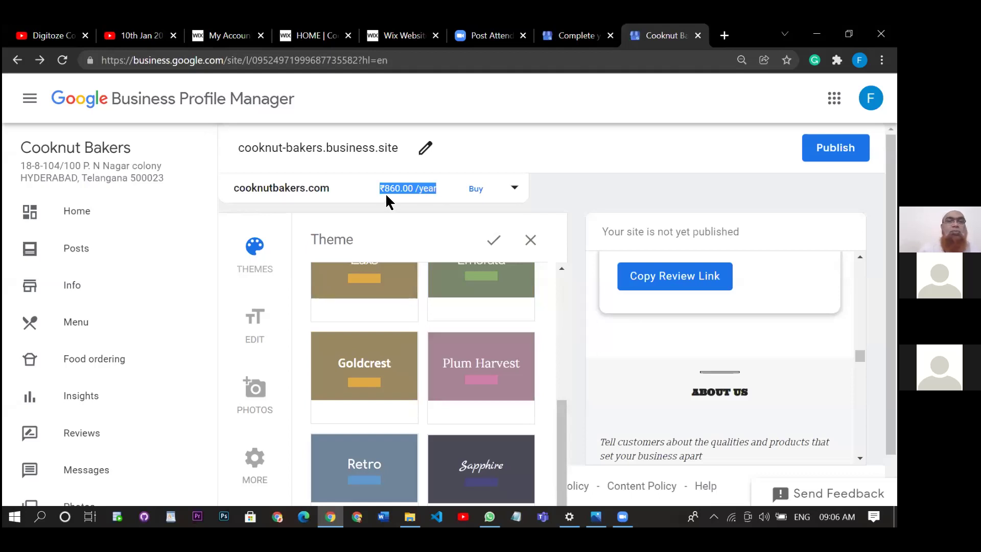
{"action": "left_click", "coordinate": [537, 165]}
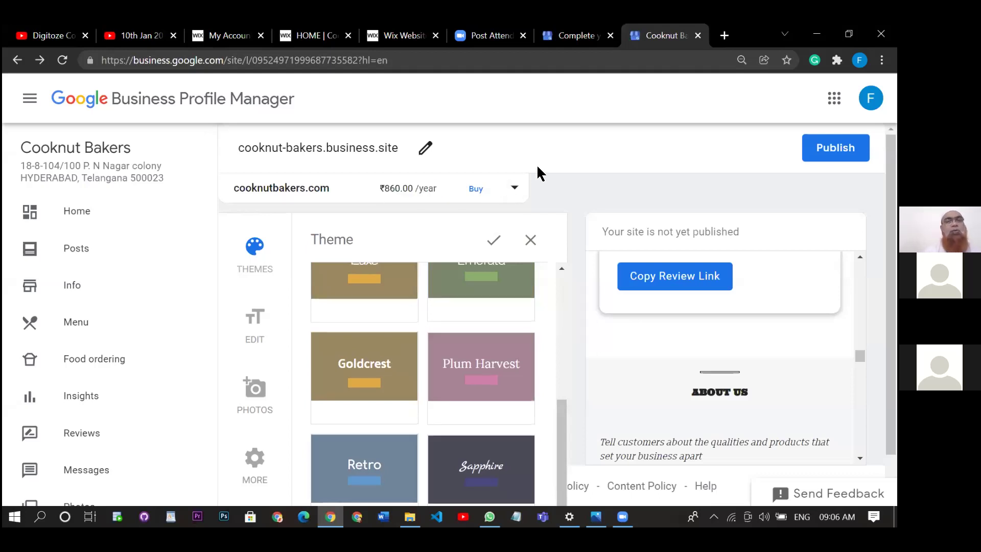
Step: Browse other domain names, then publish the site, choosing Save in the Discard changes dialog
{"action": "left_click", "coordinate": [514, 189]}
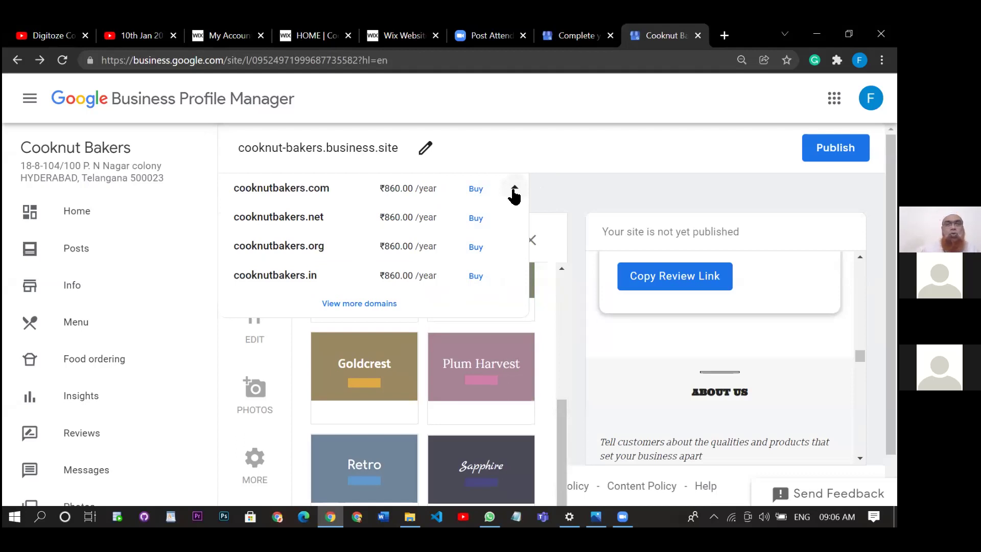
{"action": "left_click", "coordinate": [514, 191]}
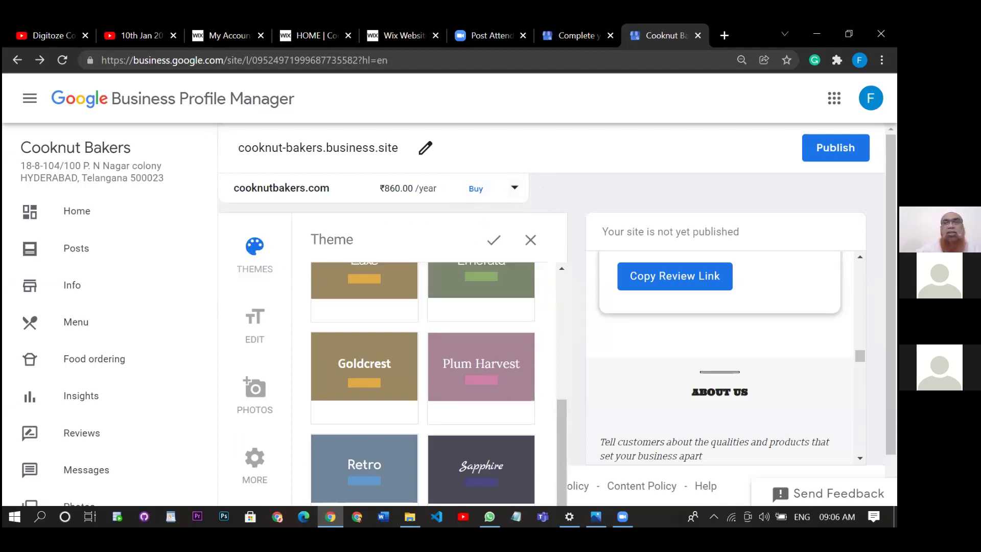
{"action": "left_click", "coordinate": [836, 148]}
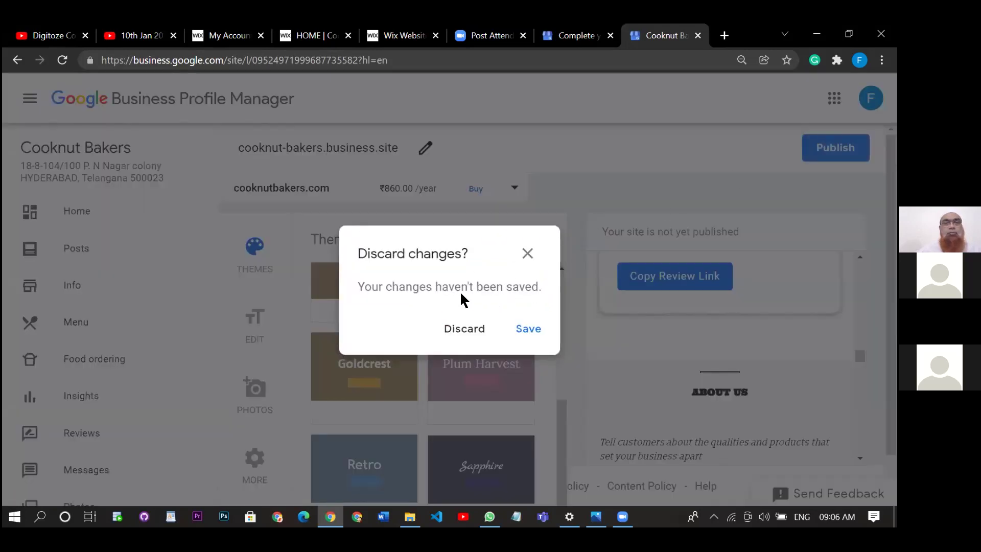
{"action": "left_click", "coordinate": [531, 331]}
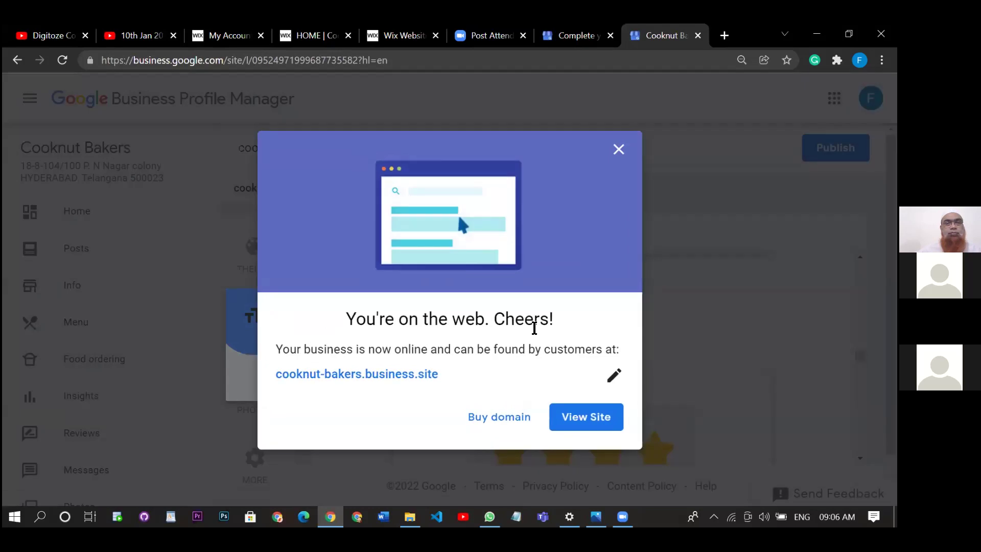
Step: Open the published cooknut-bakers.business.site in a new tab and scroll through the page
{"action": "left_click", "coordinate": [580, 423]}
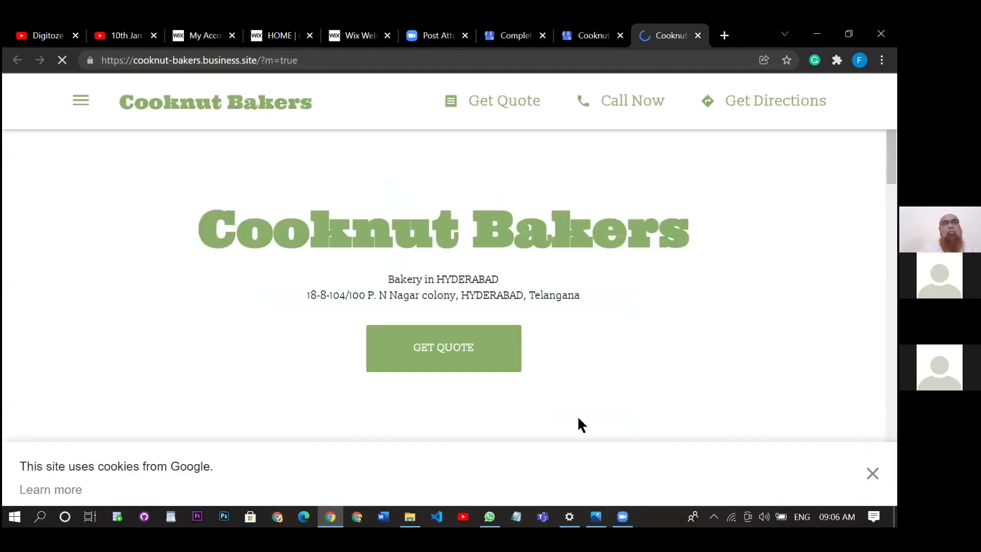
{"action": "scroll", "coordinate": [584, 402], "scroll_direction": "down", "scroll_amount": 10}
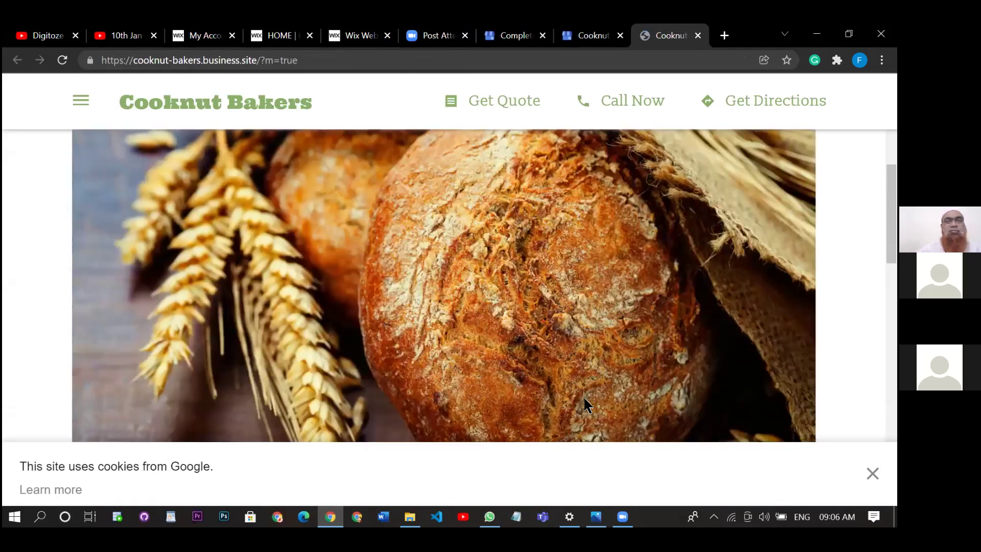
{"action": "scroll", "coordinate": [585, 404], "scroll_direction": "up", "scroll_amount": 10}
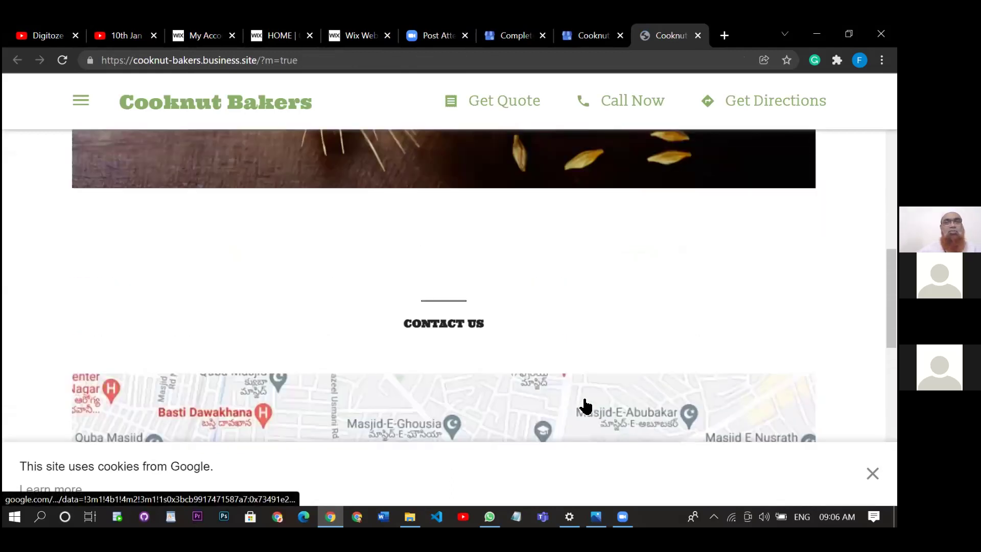
{"action": "scroll", "coordinate": [588, 405], "scroll_direction": "up", "scroll_amount": 5}
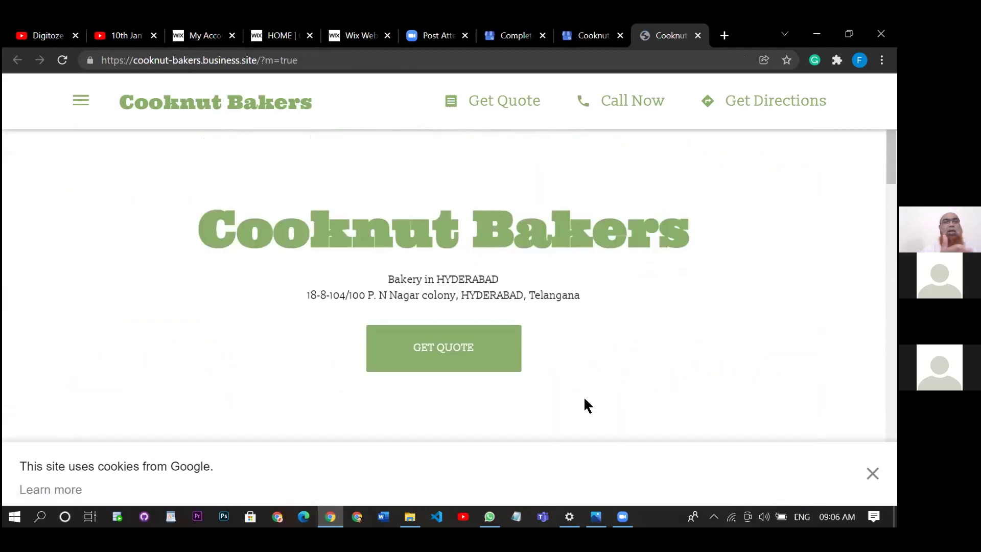
{"action": "scroll", "coordinate": [586, 405], "scroll_direction": "down", "scroll_amount": 3}
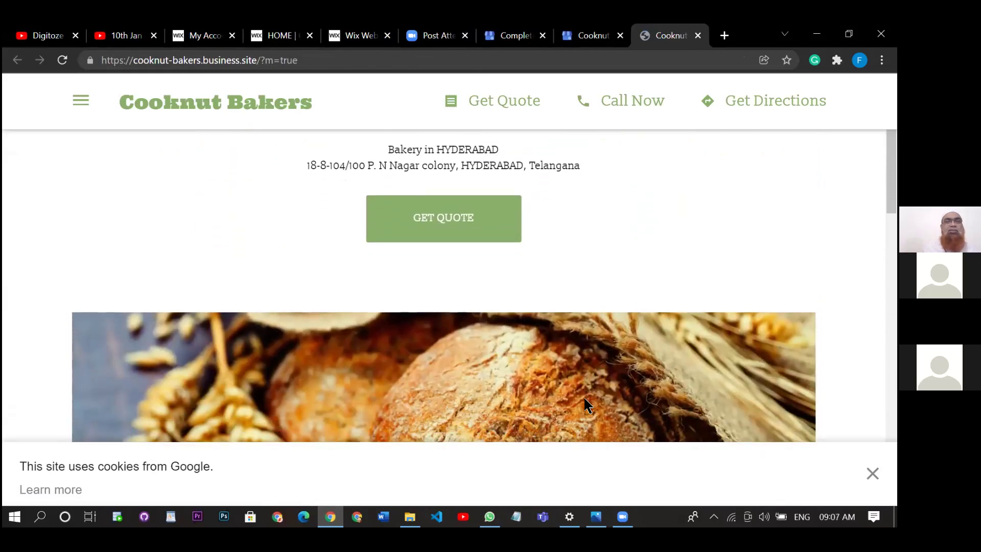
{"action": "scroll", "coordinate": [586, 401], "scroll_direction": "down", "scroll_amount": 7}
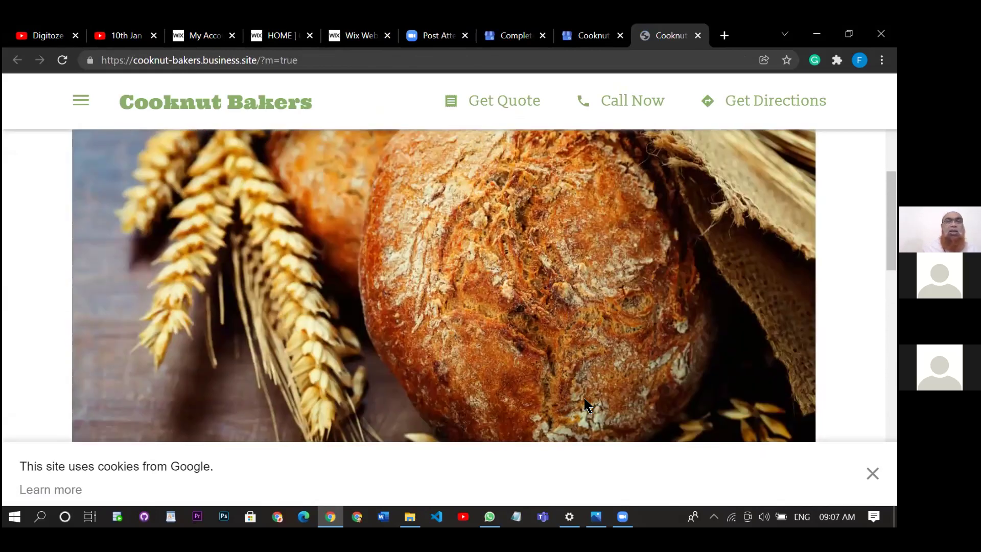
{"action": "scroll", "coordinate": [586, 405], "scroll_direction": "down", "scroll_amount": 4}
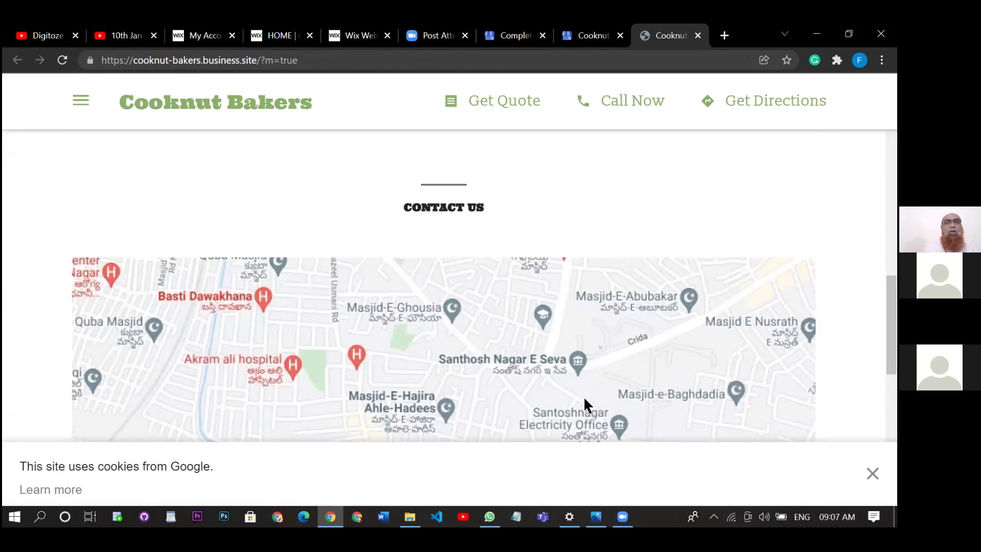
{"action": "scroll", "coordinate": [586, 404], "scroll_direction": "up", "scroll_amount": 7}
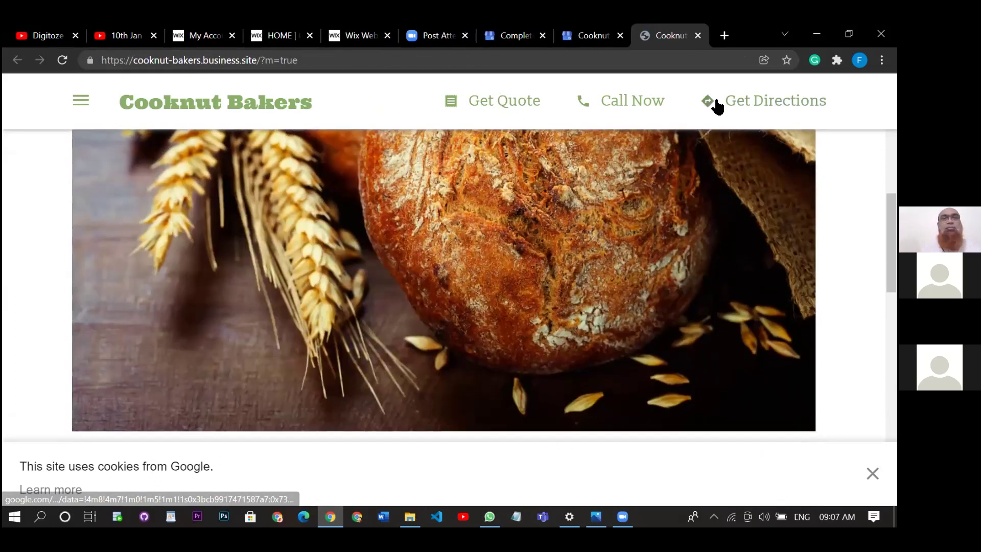
Step: Open and close the site's hamburger navigation menu
{"action": "left_click", "coordinate": [82, 103]}
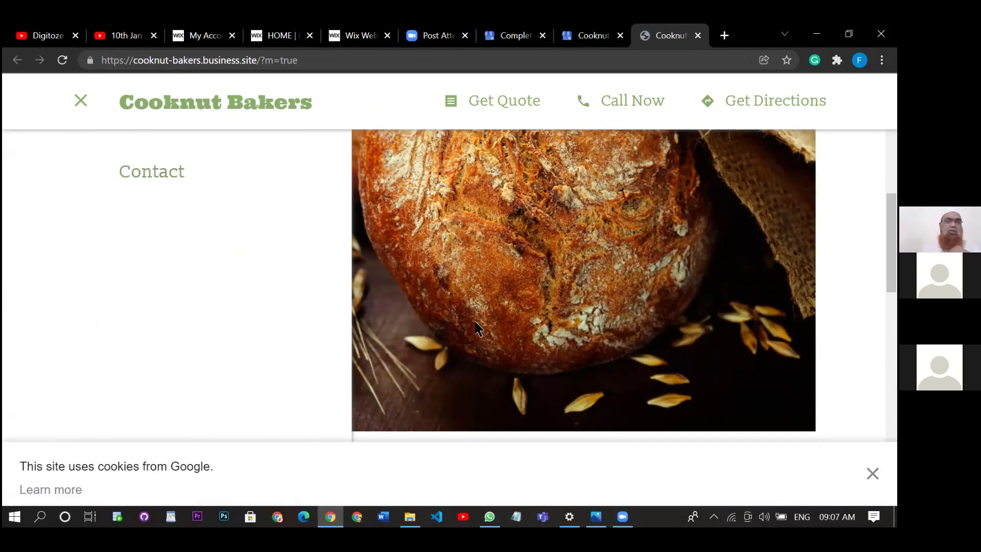
{"action": "left_click", "coordinate": [79, 102]}
{"action": "left_click_drag", "start_coordinate": [529, 108], "coordinate": [536, 151]}
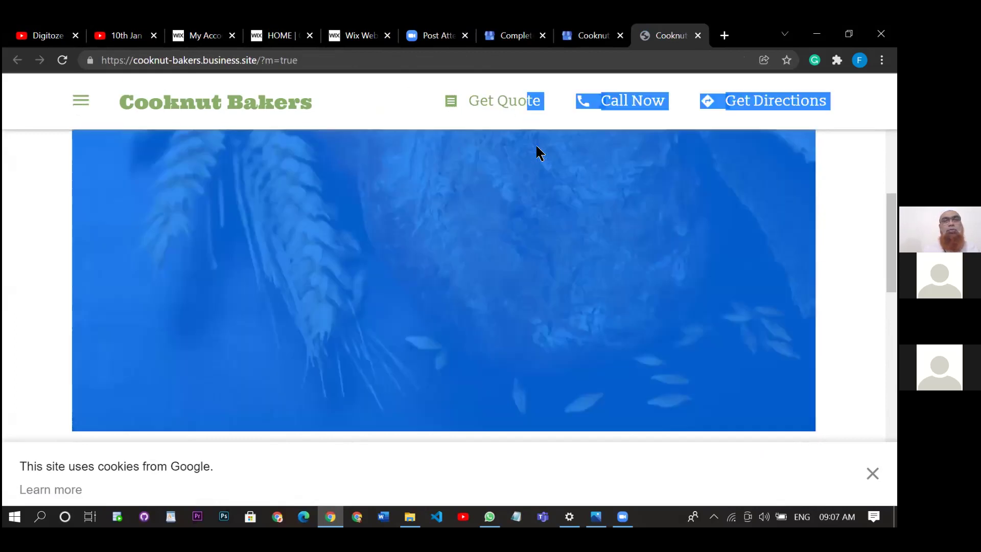
{"action": "left_click", "coordinate": [384, 102]}
{"action": "scroll", "coordinate": [439, 290], "scroll_direction": "up", "scroll_amount": 5}
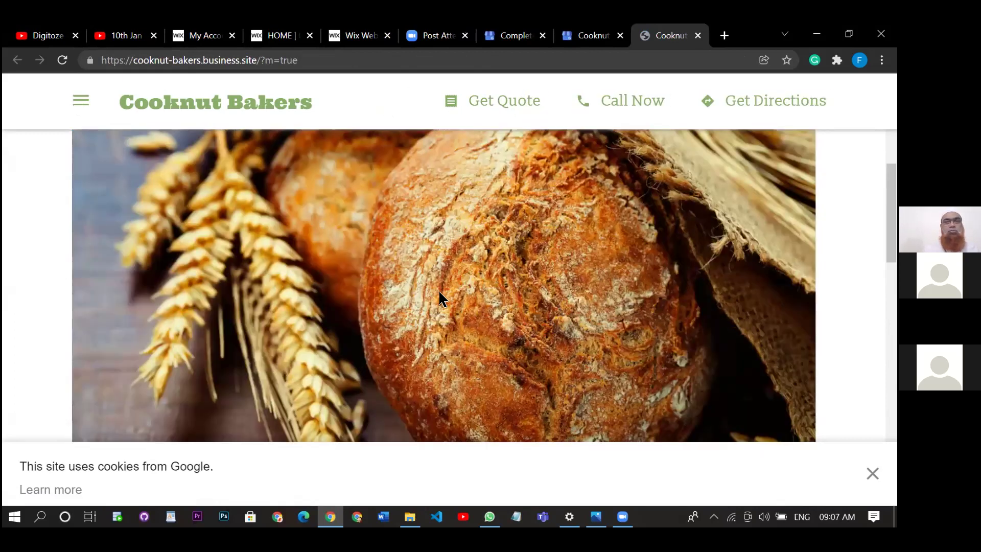
Step: Inspect the Get quote request form's fields, then close it and return to the bakery page
{"action": "left_click", "coordinate": [438, 344]}
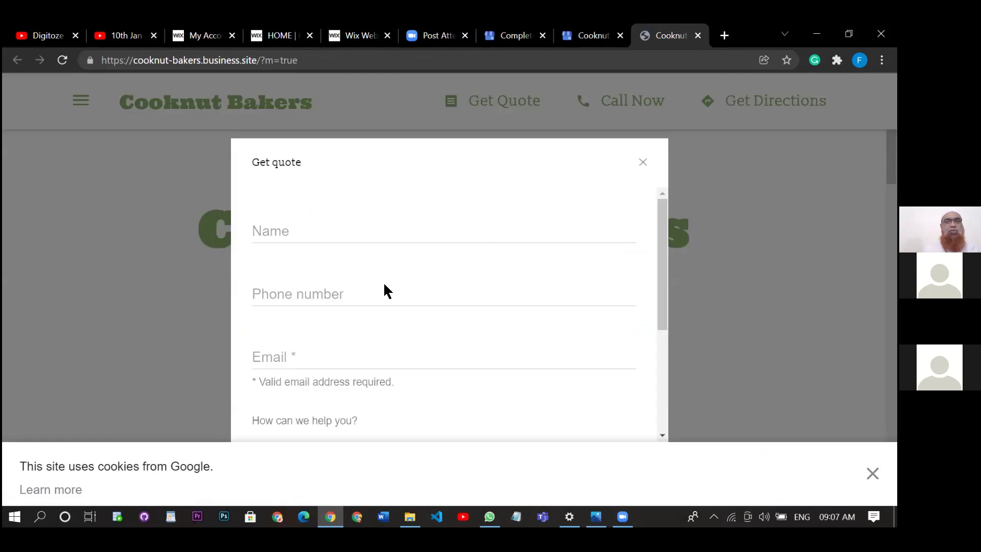
{"action": "scroll", "coordinate": [404, 344], "scroll_direction": "down", "scroll_amount": 3}
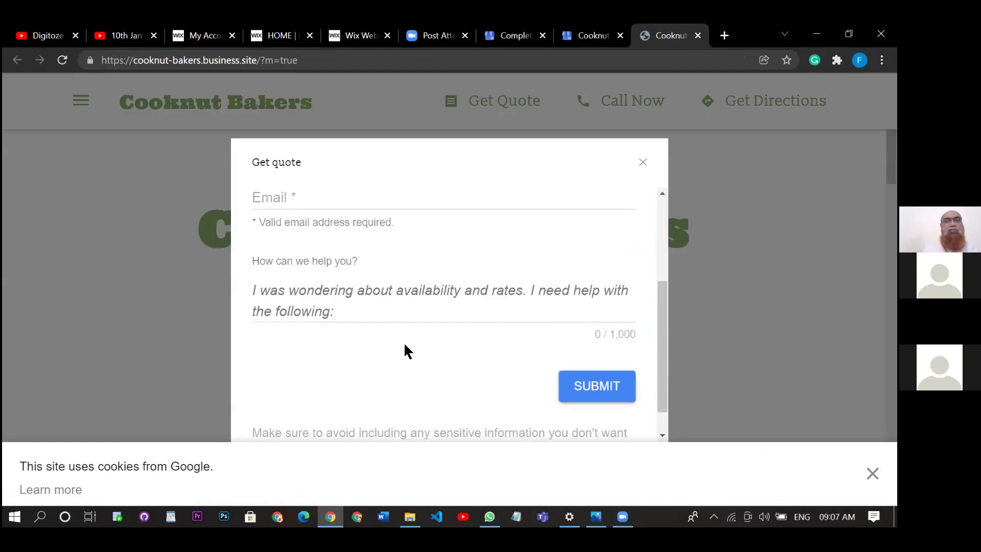
{"action": "scroll", "coordinate": [403, 342], "scroll_direction": "down", "scroll_amount": 1}
{"action": "scroll", "coordinate": [403, 342], "scroll_direction": "up", "scroll_amount": 4}
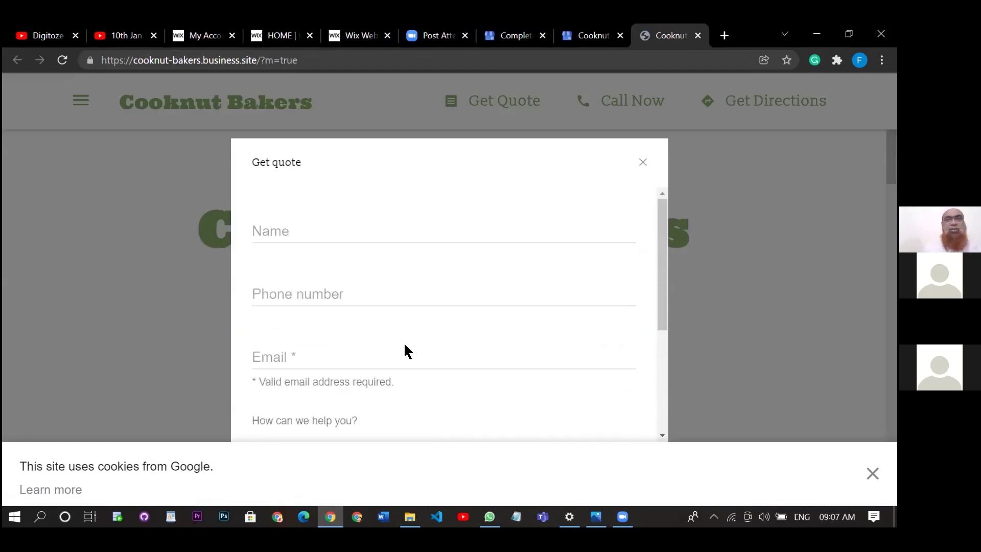
{"action": "left_click", "coordinate": [293, 227]}
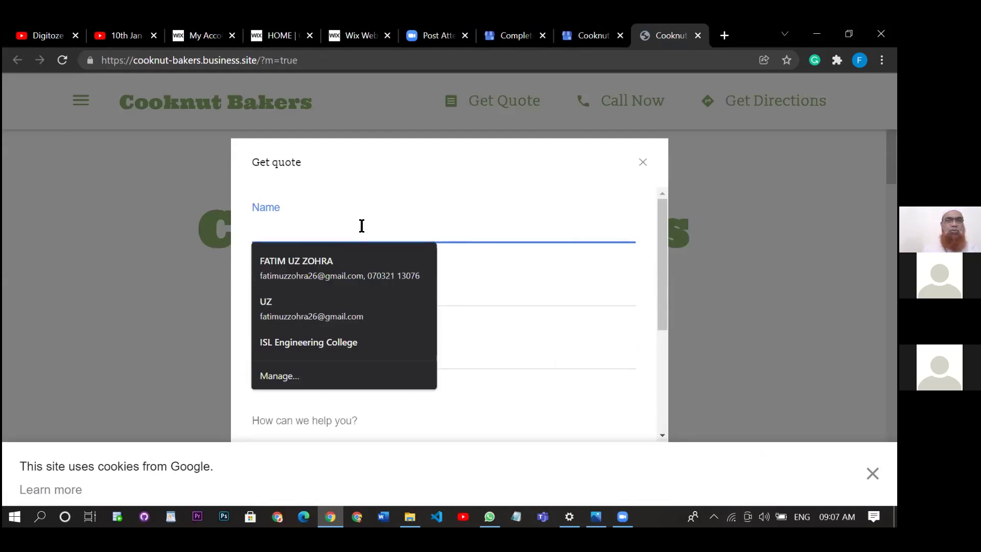
{"action": "left_click", "coordinate": [519, 276]}
{"action": "scroll", "coordinate": [519, 276], "scroll_direction": "down", "scroll_amount": 2}
{"action": "scroll", "coordinate": [519, 280], "scroll_direction": "down", "scroll_amount": 1}
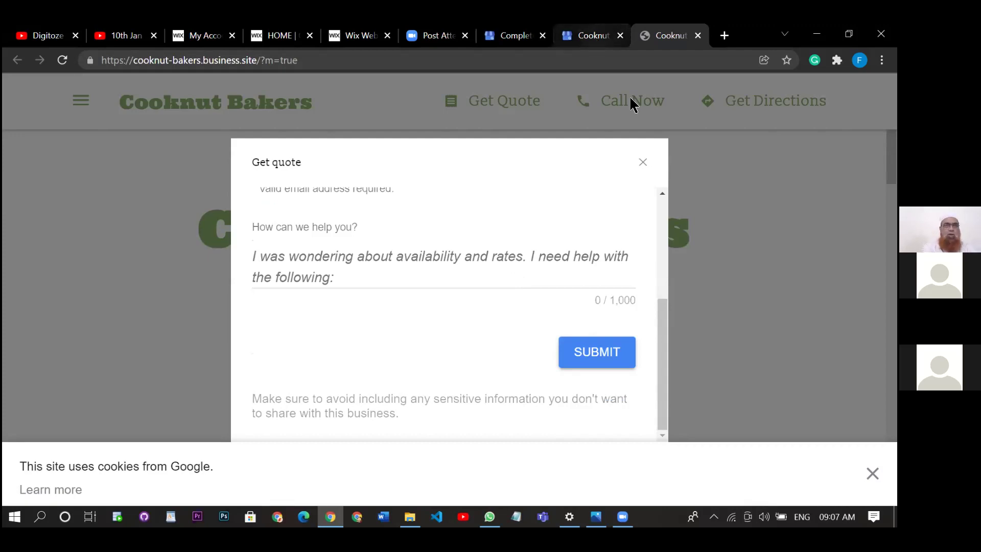
{"action": "left_click", "coordinate": [643, 162]}
{"action": "scroll", "coordinate": [644, 166], "scroll_direction": "down", "scroll_amount": 4}
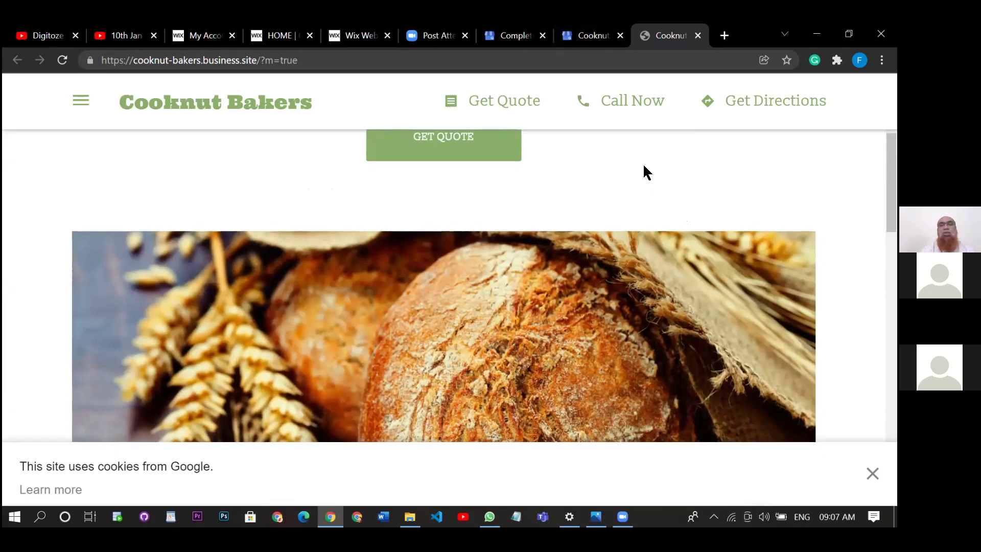
{"action": "scroll", "coordinate": [644, 166], "scroll_direction": "down", "scroll_amount": 1}
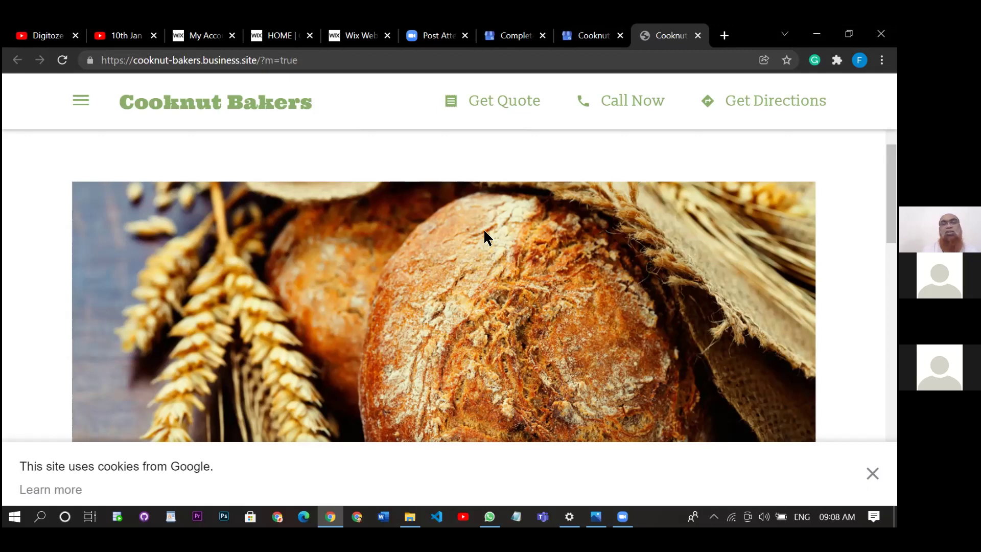
{"action": "scroll", "coordinate": [485, 232], "scroll_direction": "up", "scroll_amount": 2}
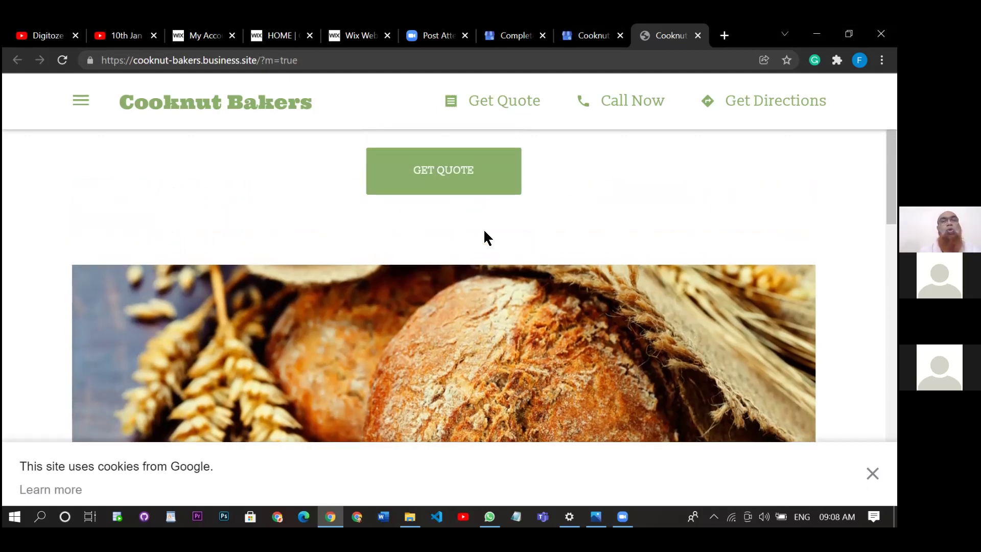
Step: Back in the Manager, dismiss the site-is-live message, cancelled photo upload and Tell your story tip
{"action": "left_click", "coordinate": [588, 35]}
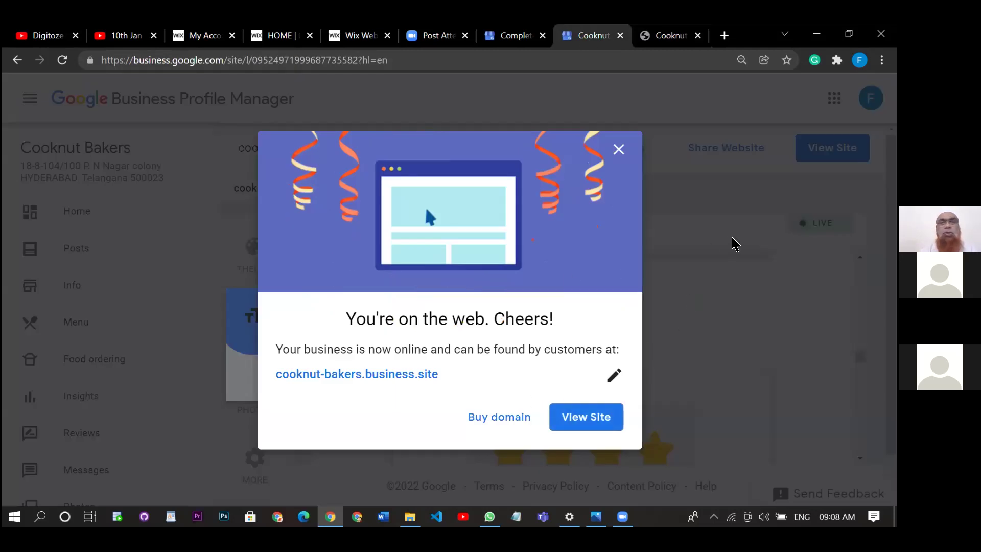
{"action": "left_click", "coordinate": [732, 243]}
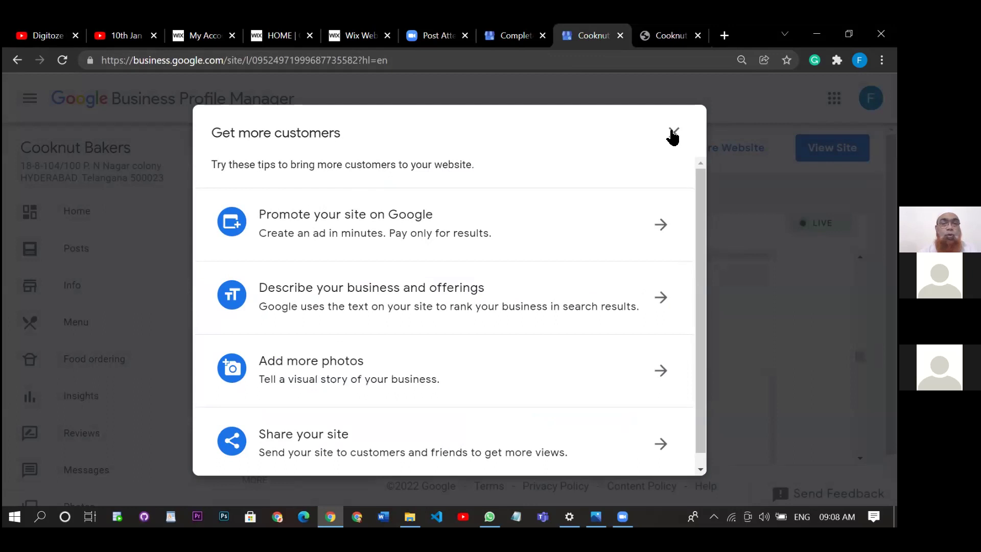
{"action": "left_click", "coordinate": [420, 381]}
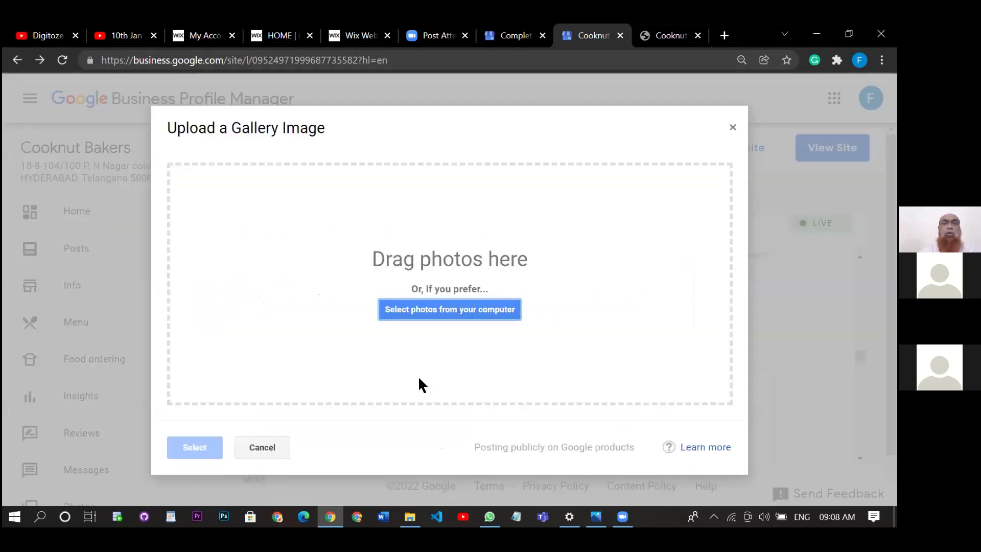
{"action": "left_click", "coordinate": [265, 446]}
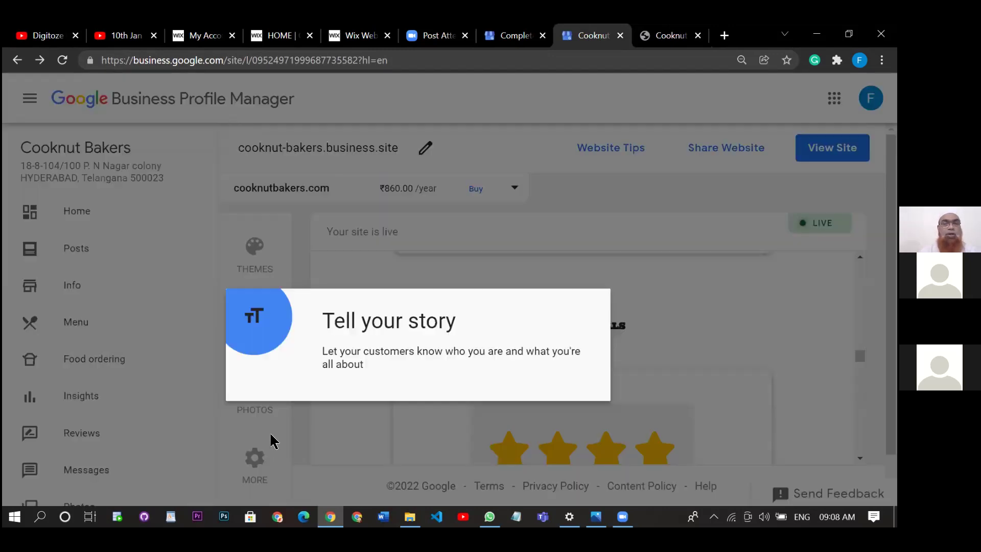
{"action": "left_click", "coordinate": [439, 344]}
{"action": "scroll", "coordinate": [439, 344], "scroll_direction": "down", "scroll_amount": 2}
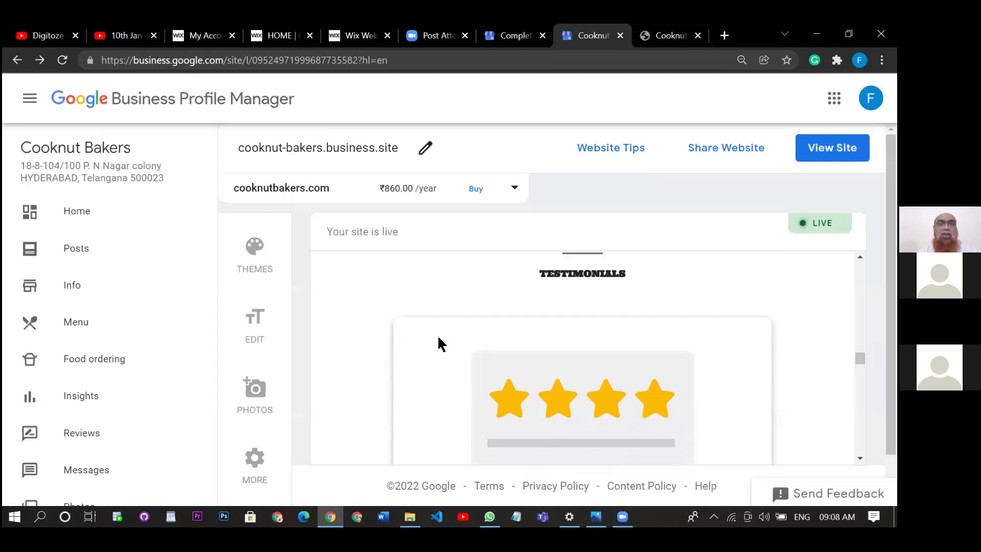
Step: Open the business Info page and scroll to the 'Your business is live on Google' links
{"action": "left_click", "coordinate": [77, 295]}
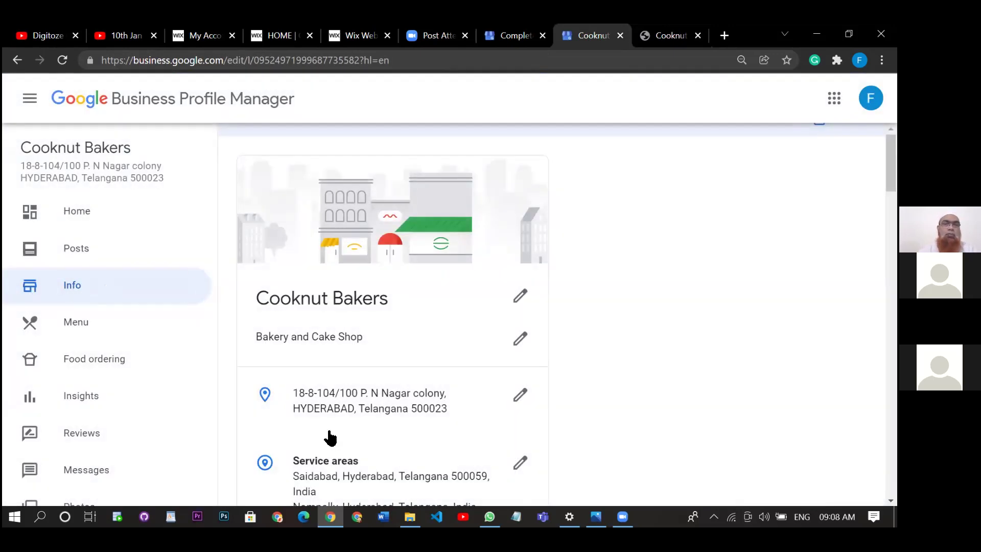
{"action": "scroll", "coordinate": [331, 440], "scroll_direction": "down", "scroll_amount": 4}
{"action": "scroll", "coordinate": [331, 441], "scroll_direction": "down", "scroll_amount": 10}
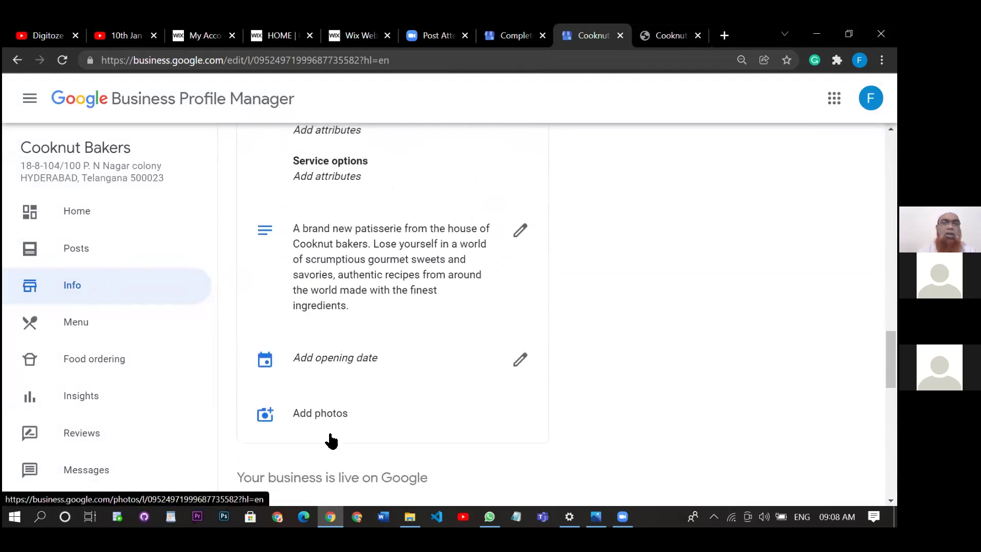
{"action": "scroll", "coordinate": [331, 441], "scroll_direction": "down", "scroll_amount": 3}
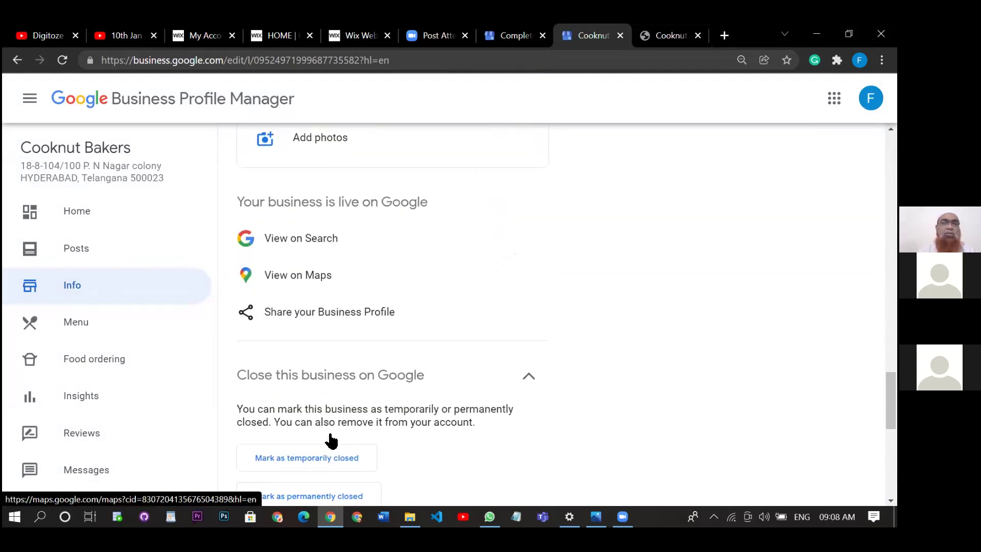
{"action": "scroll", "coordinate": [331, 441], "scroll_direction": "up", "scroll_amount": 2}
{"action": "scroll", "coordinate": [331, 440], "scroll_direction": "up", "scroll_amount": 4}
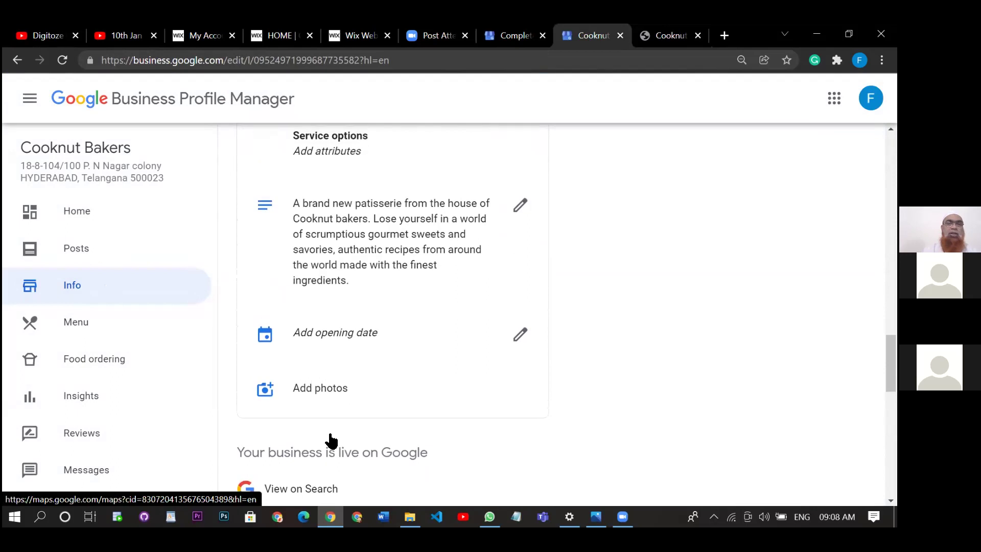
{"action": "scroll", "coordinate": [331, 440], "scroll_direction": "up", "scroll_amount": 3}
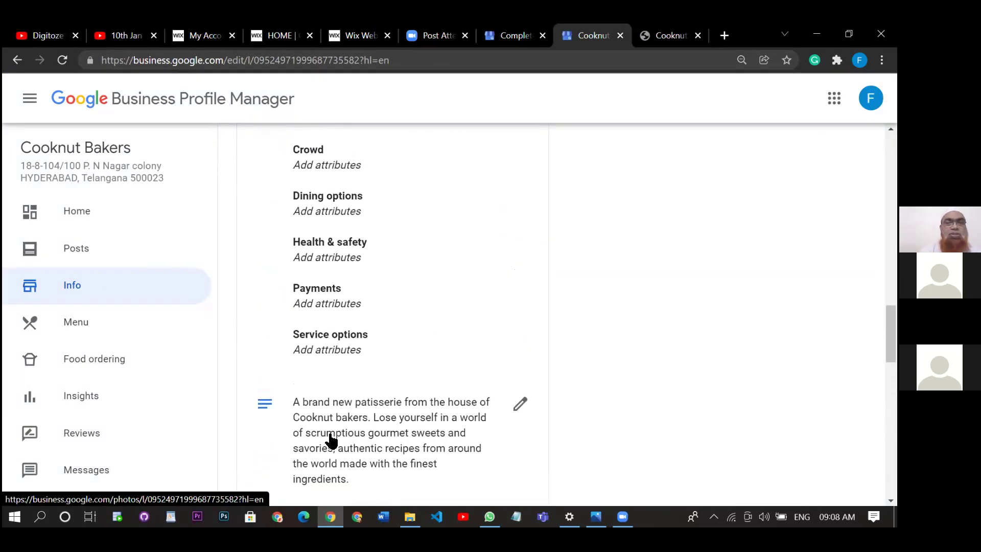
{"action": "scroll", "coordinate": [453, 334], "scroll_direction": "down", "scroll_amount": 8}
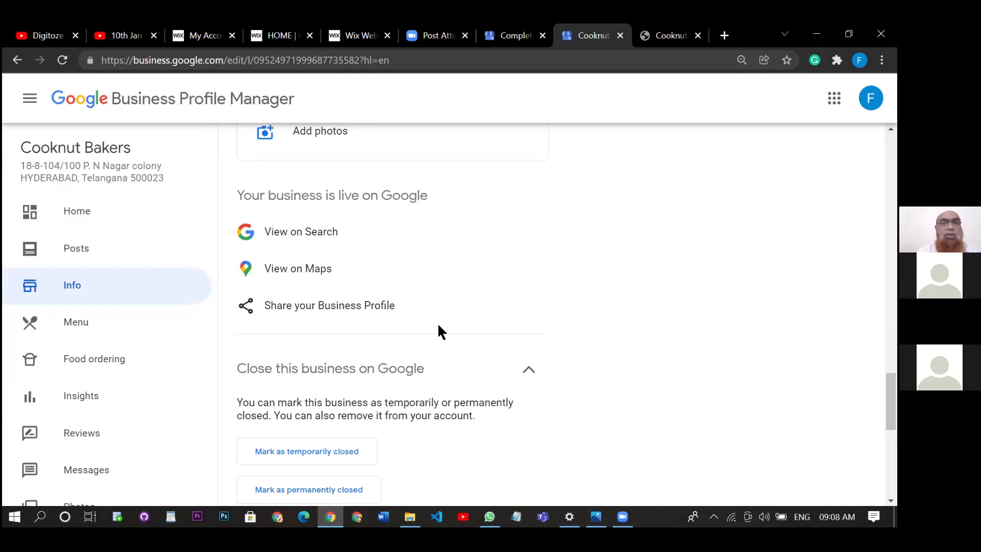
{"action": "left_click", "coordinate": [280, 232]}
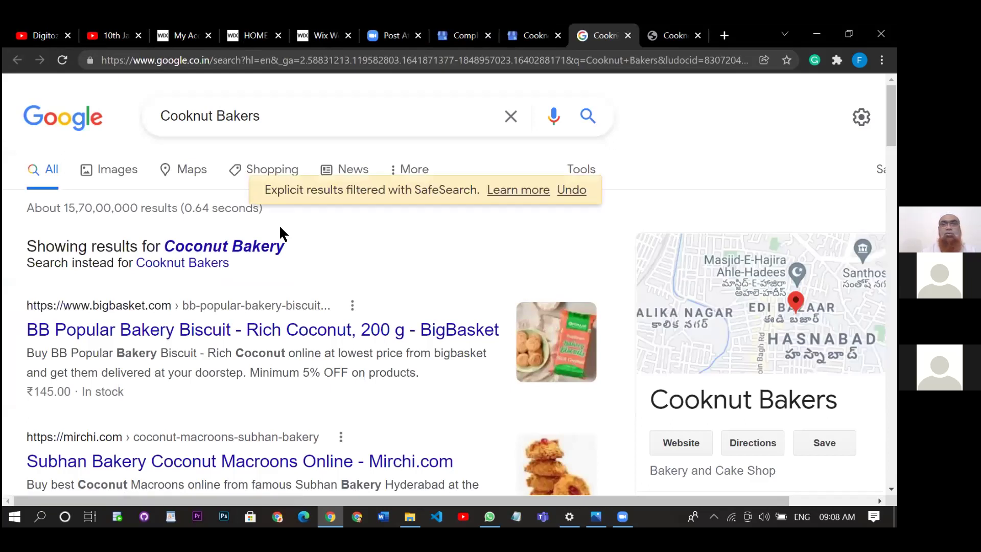
{"action": "left_click", "coordinate": [219, 248]}
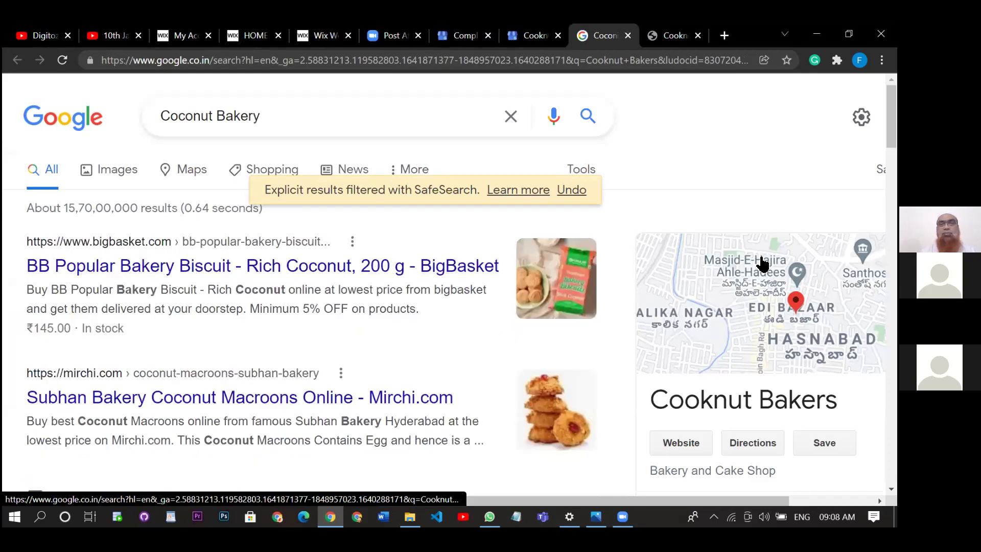
{"action": "scroll", "coordinate": [747, 387], "scroll_direction": "down", "scroll_amount": 3}
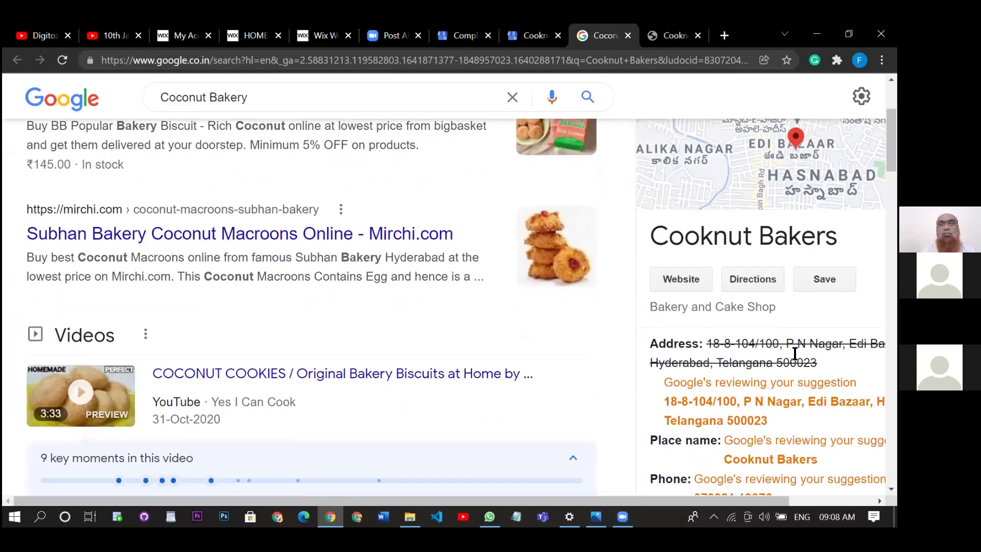
{"action": "scroll", "coordinate": [795, 353], "scroll_direction": "down", "scroll_amount": 3}
{"action": "scroll", "coordinate": [795, 354], "scroll_direction": "down", "scroll_amount": 1}
{"action": "scroll", "coordinate": [792, 361], "scroll_direction": "up", "scroll_amount": 4}
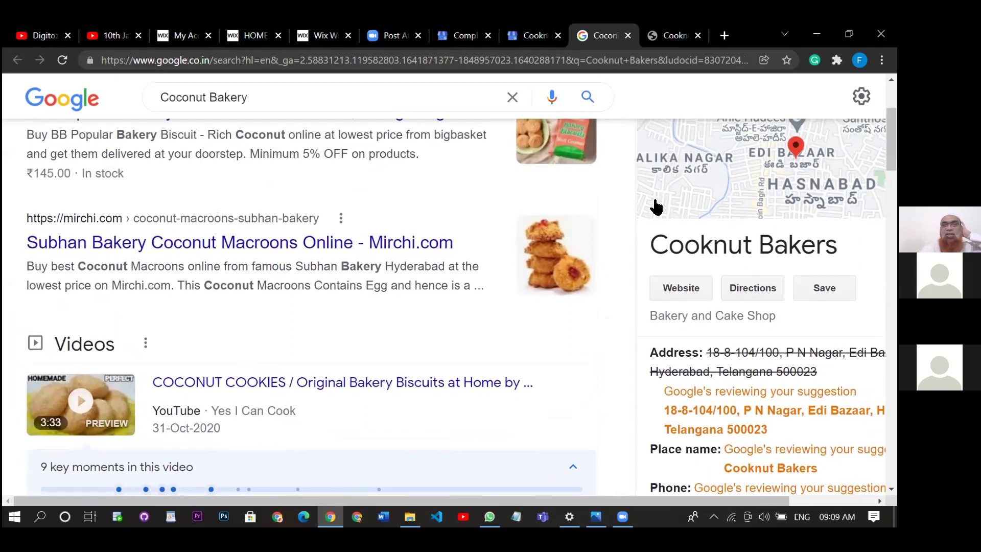
{"action": "scroll", "coordinate": [726, 249], "scroll_direction": "down", "scroll_amount": 6}
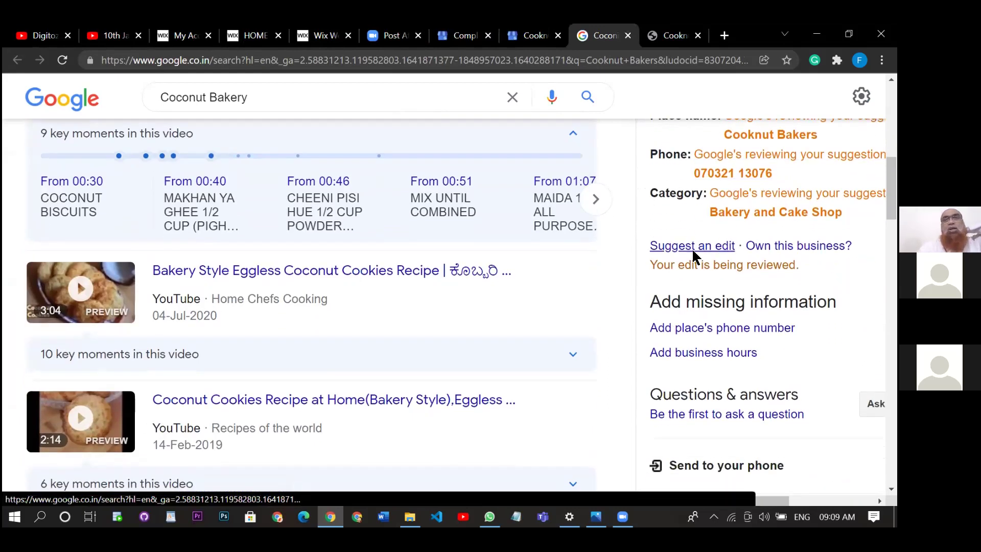
{"action": "scroll", "coordinate": [799, 263], "scroll_direction": "up", "scroll_amount": 2}
{"action": "scroll", "coordinate": [699, 246], "scroll_direction": "up", "scroll_amount": 3}
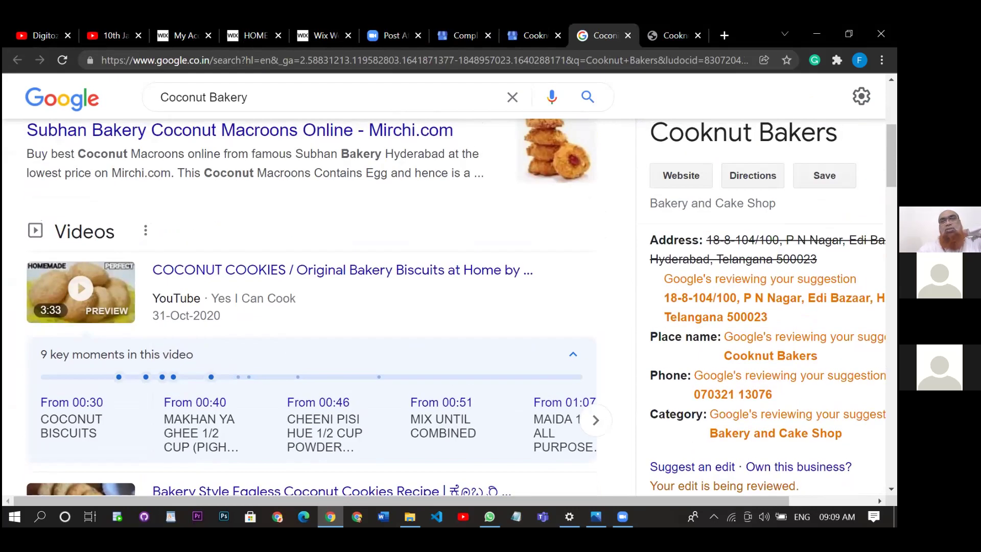
{"action": "left_click", "coordinate": [686, 241]}
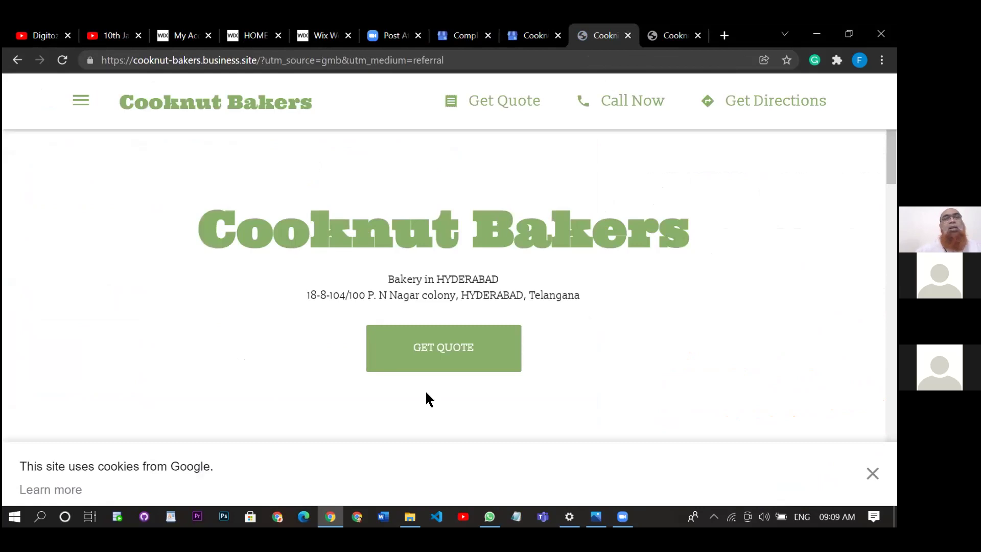
{"action": "scroll", "coordinate": [521, 376], "scroll_direction": "down", "scroll_amount": 5}
{"action": "scroll", "coordinate": [522, 380], "scroll_direction": "down", "scroll_amount": 5}
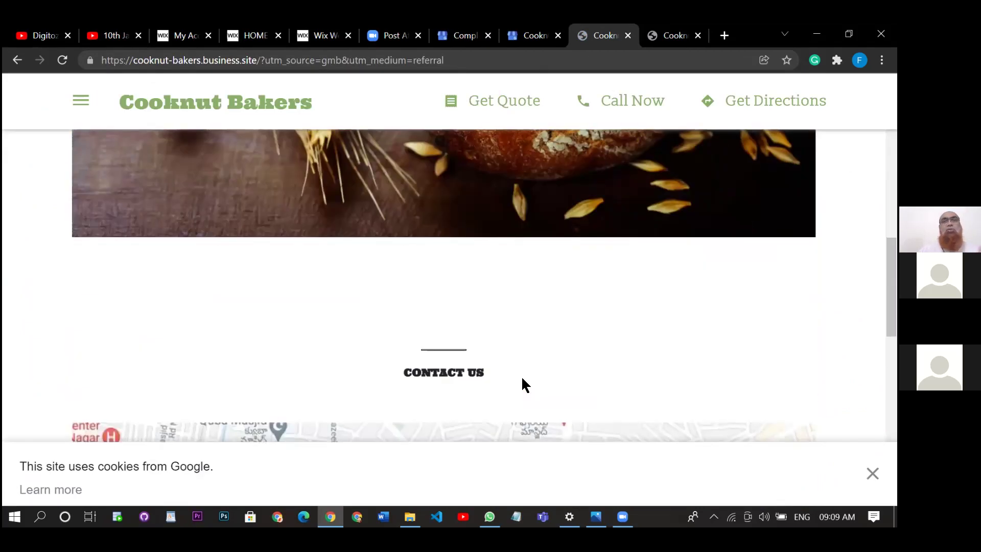
{"action": "scroll", "coordinate": [523, 379], "scroll_direction": "up", "scroll_amount": 10}
{"action": "scroll", "coordinate": [523, 379], "scroll_direction": "left", "scroll_amount": 5}
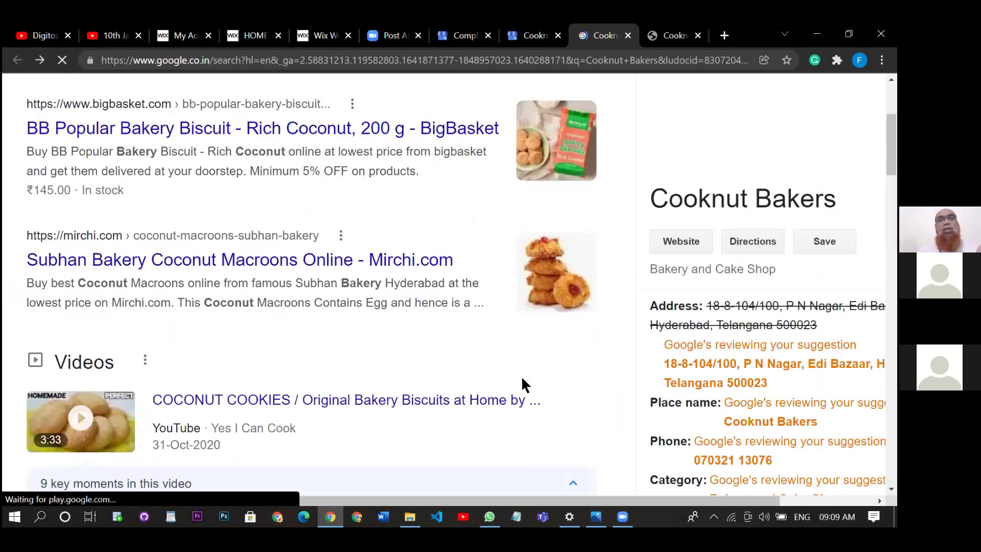
{"action": "scroll", "coordinate": [736, 236], "scroll_direction": "down", "scroll_amount": 7}
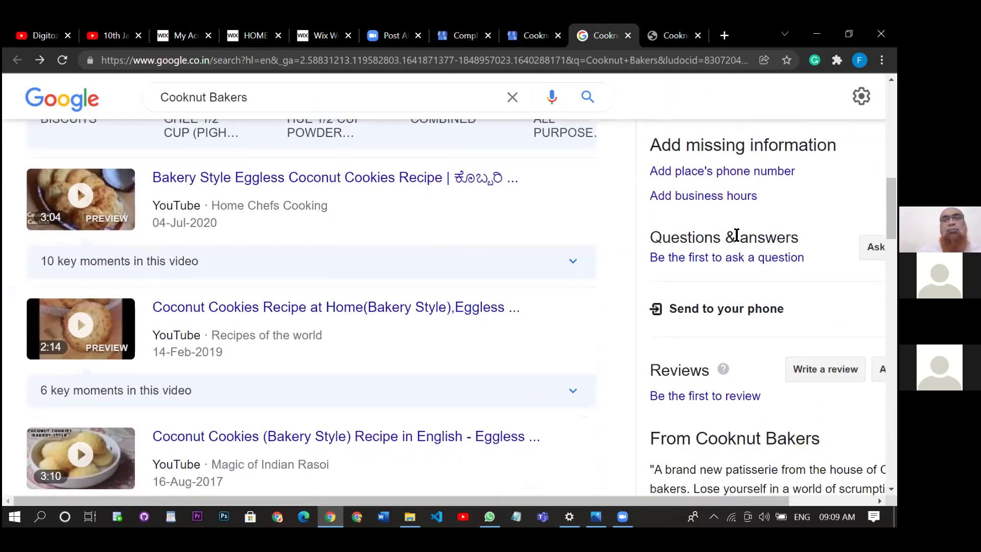
{"action": "scroll", "coordinate": [737, 236], "scroll_direction": "down", "scroll_amount": 3}
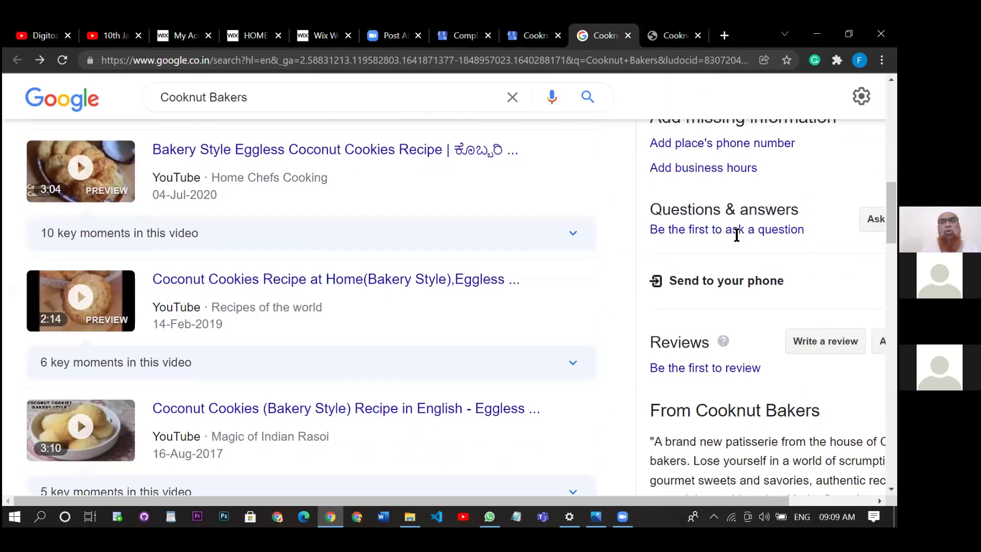
{"action": "scroll", "coordinate": [736, 205], "scroll_direction": "down", "scroll_amount": 2}
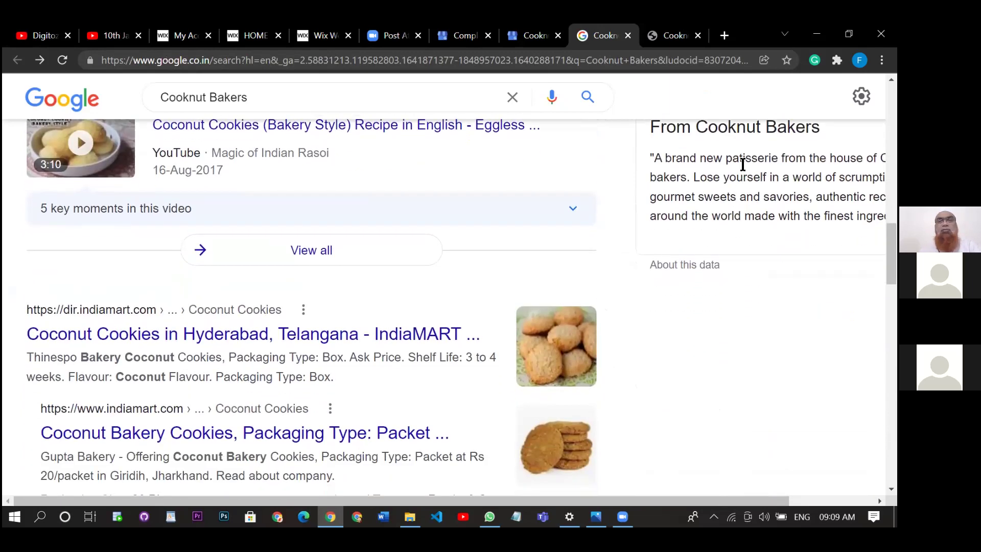
{"action": "scroll", "coordinate": [740, 161], "scroll_direction": "up", "scroll_amount": 2}
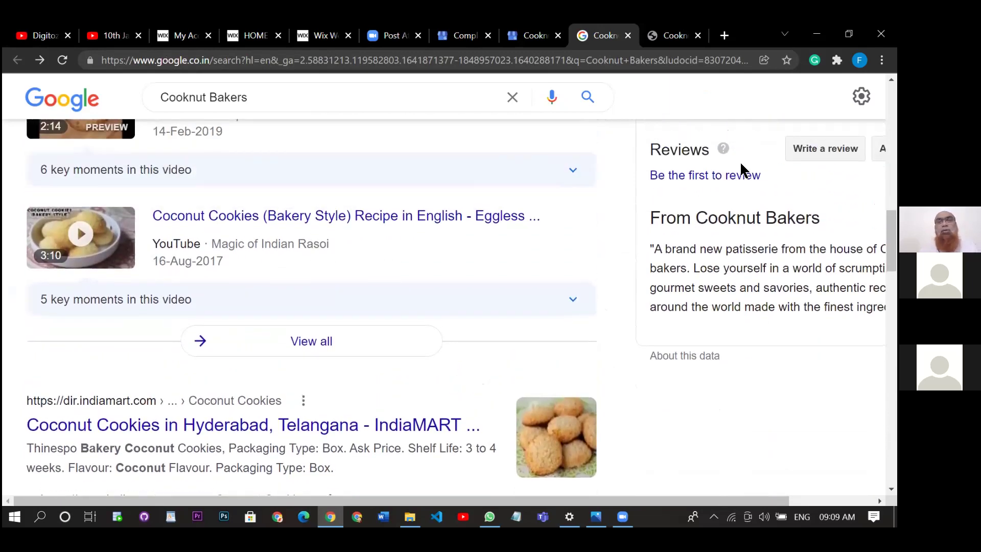
{"action": "key", "text": "ctrl+minus"}
{"action": "key", "text": "ctrl+minus"}
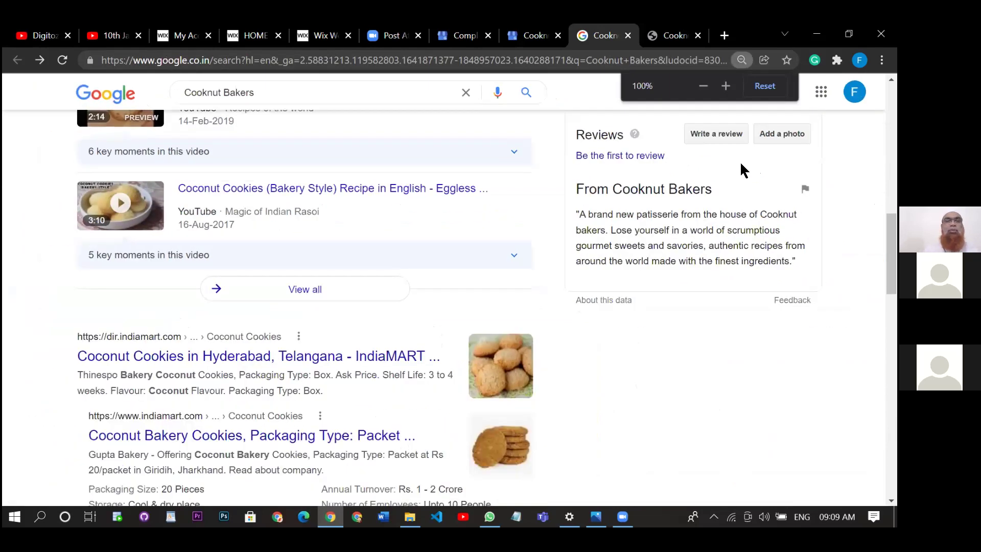
{"action": "scroll", "coordinate": [740, 161], "scroll_direction": "up", "scroll_amount": 3}
{"action": "scroll", "coordinate": [747, 360], "scroll_direction": "up", "scroll_amount": 1}
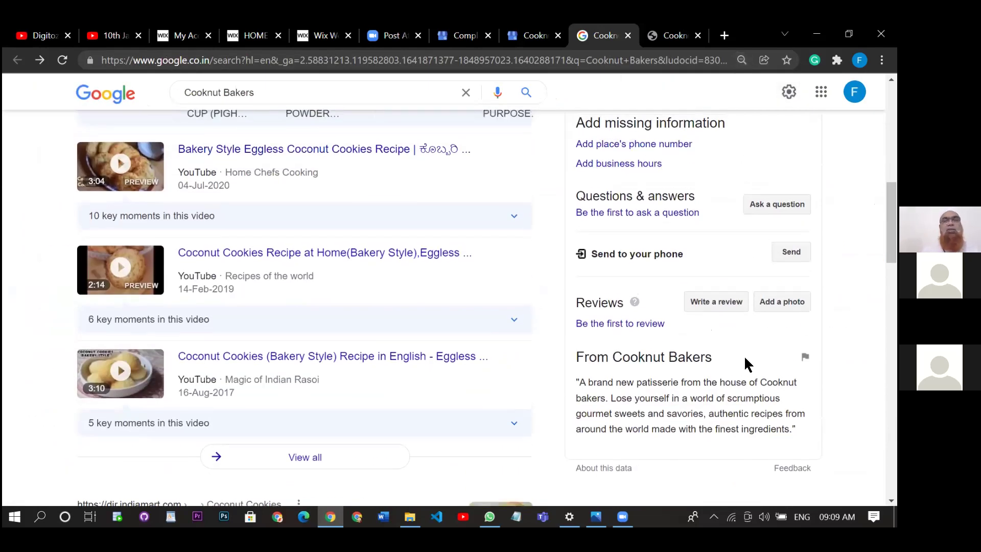
{"action": "scroll", "coordinate": [744, 355], "scroll_direction": "up", "scroll_amount": 5}
{"action": "scroll", "coordinate": [744, 355], "scroll_direction": "down", "scroll_amount": 3}
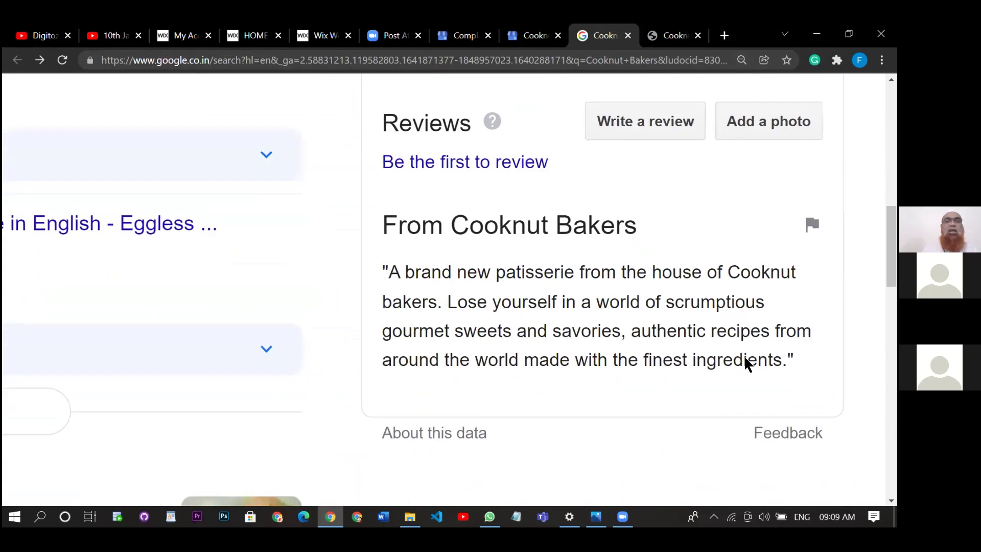
{"action": "scroll", "coordinate": [745, 358], "scroll_direction": "down", "scroll_amount": 5}
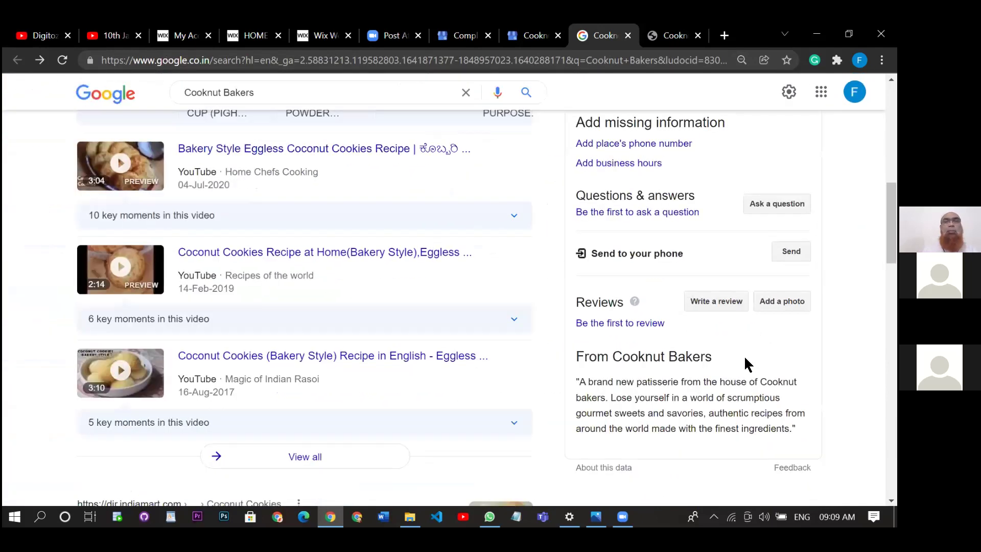
{"action": "scroll", "coordinate": [745, 359], "scroll_direction": "up", "scroll_amount": 8}
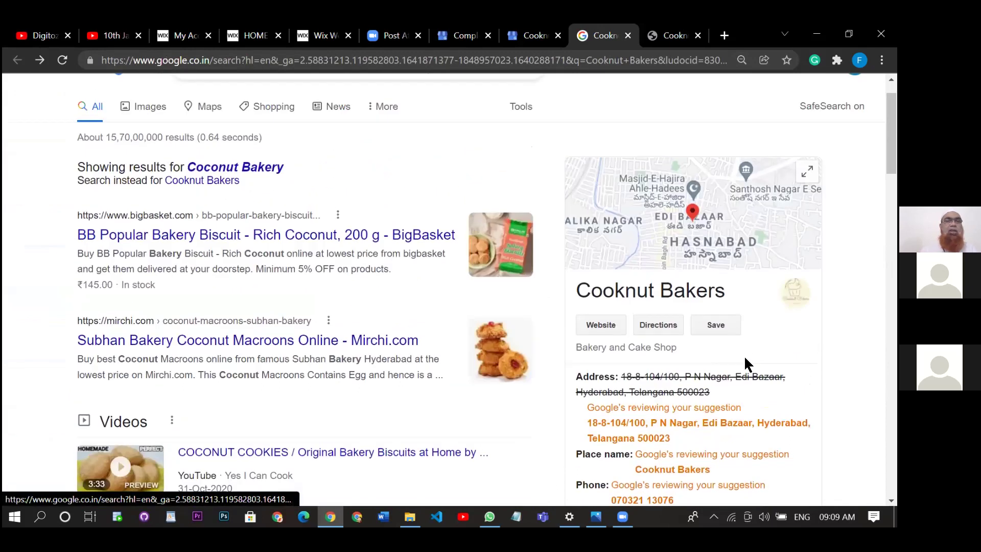
{"action": "scroll", "coordinate": [746, 360], "scroll_direction": "up", "scroll_amount": 2}
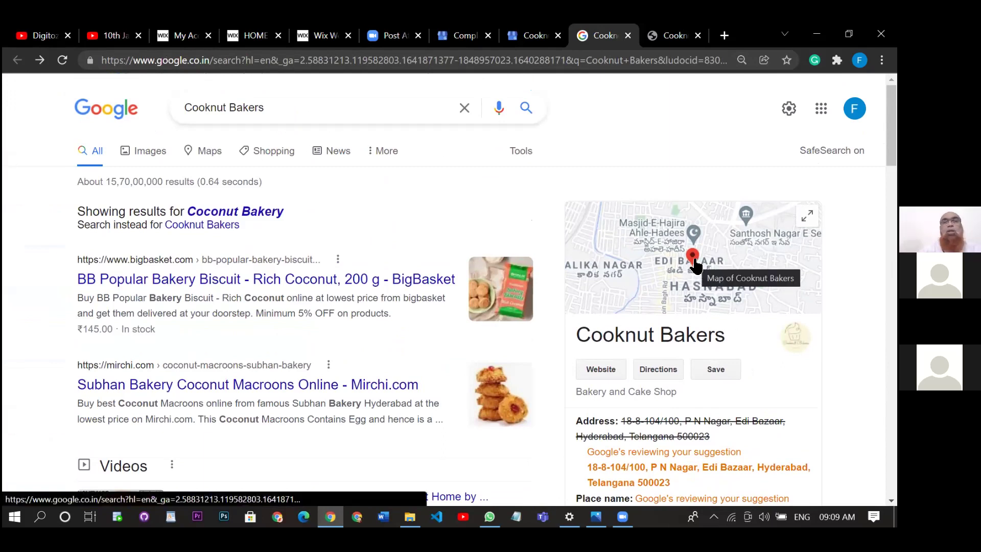
{"action": "left_click", "coordinate": [696, 266]}
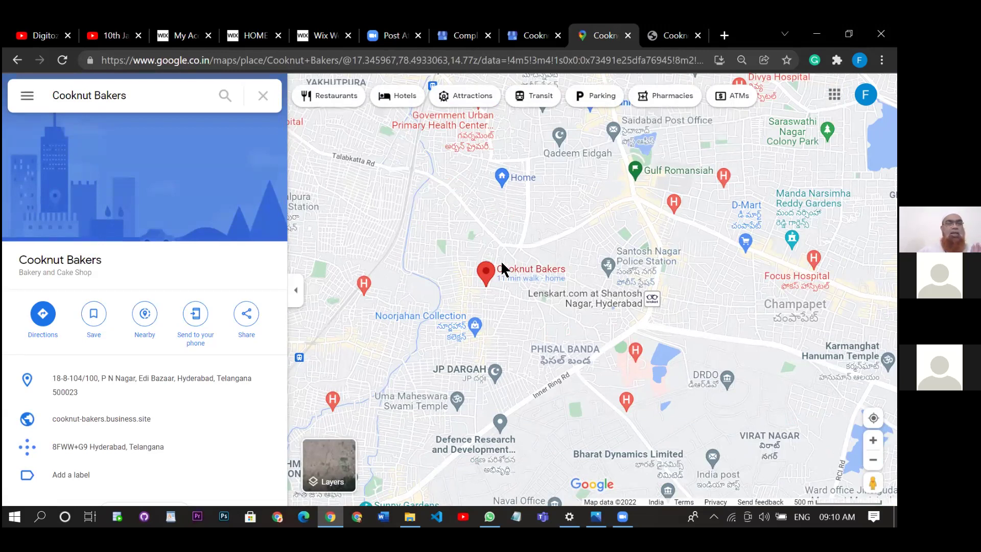
{"action": "key", "text": "alt+Left"}
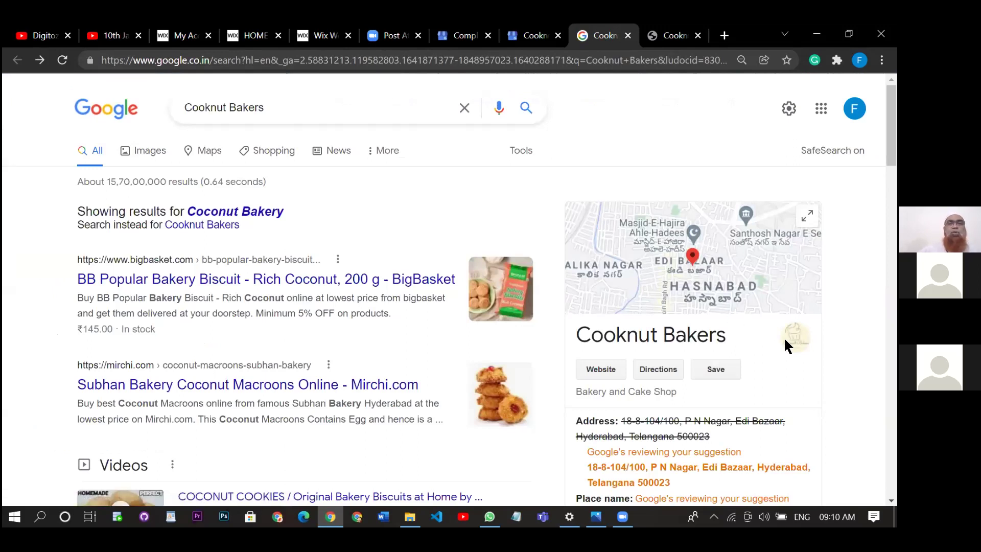
{"action": "scroll", "coordinate": [791, 344], "scroll_direction": "up", "scroll_amount": 3}
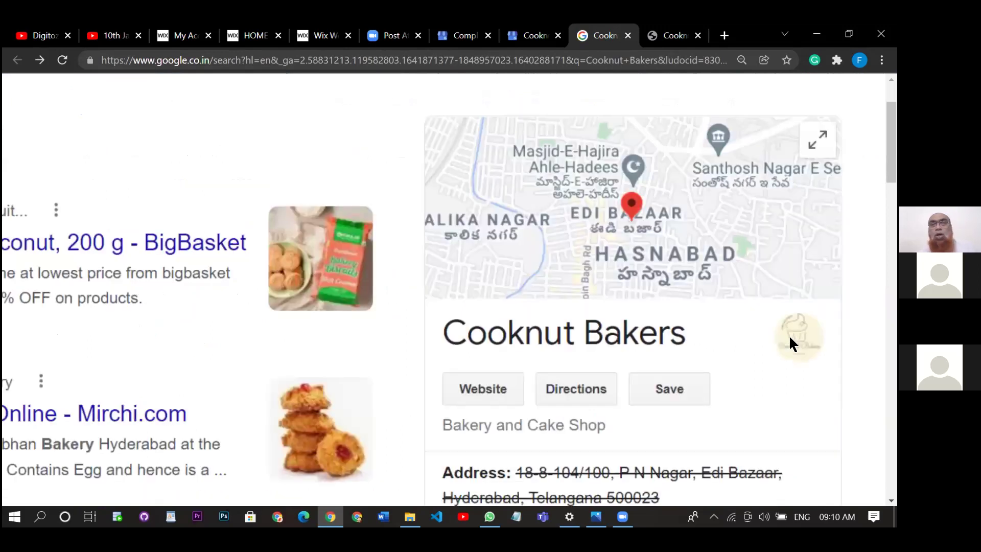
{"action": "scroll", "coordinate": [790, 338], "scroll_direction": "down", "scroll_amount": 5}
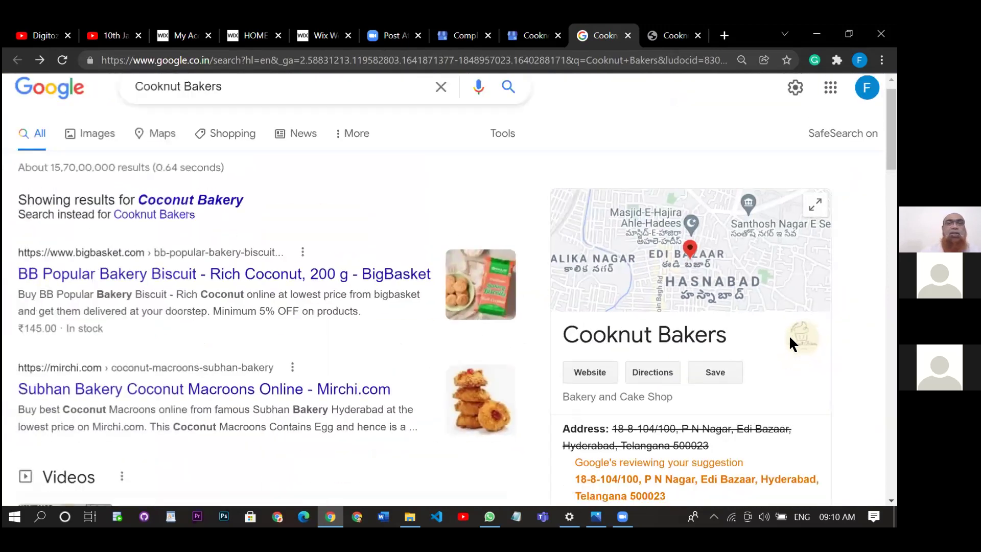
{"action": "scroll", "coordinate": [790, 335], "scroll_direction": "up", "scroll_amount": 3}
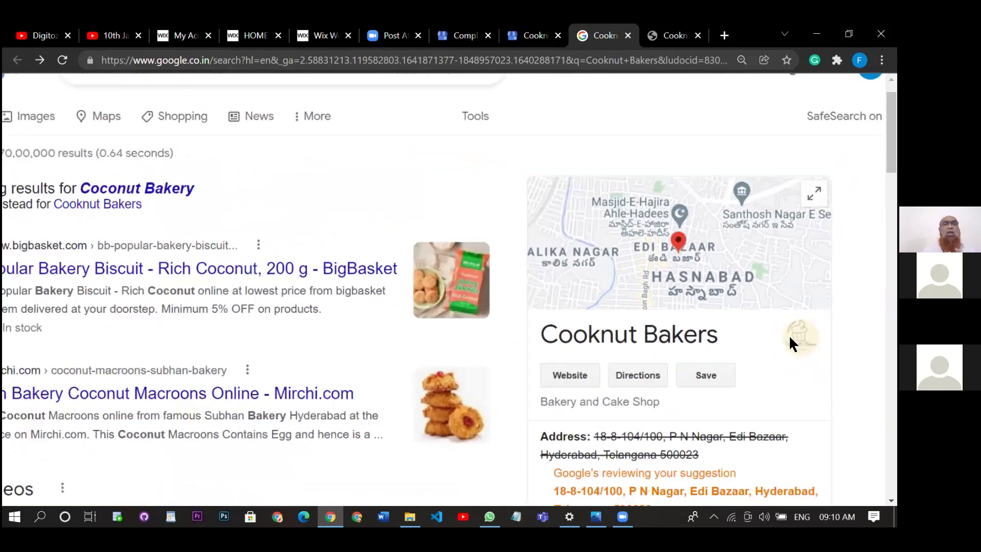
{"action": "scroll", "coordinate": [789, 336], "scroll_direction": "down", "scroll_amount": 3}
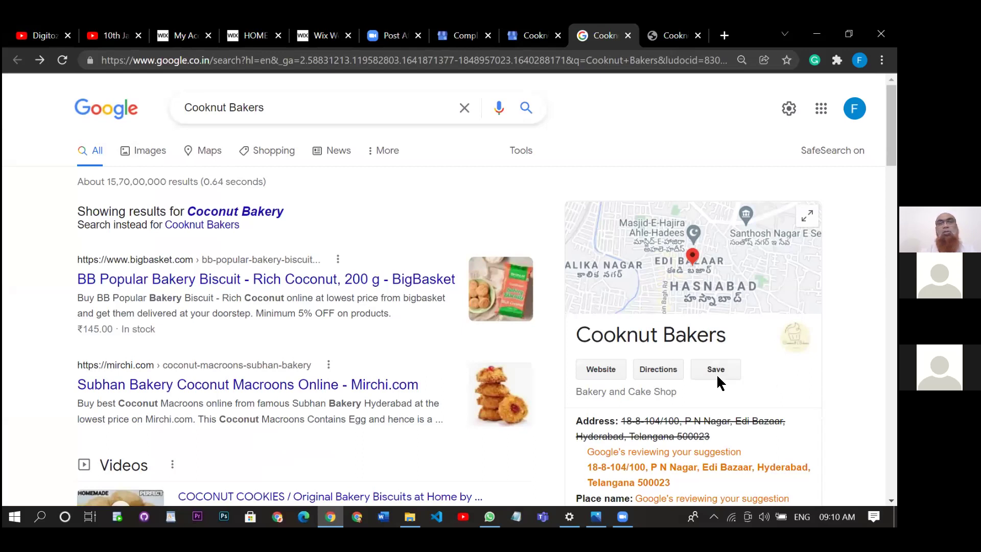
{"action": "scroll", "coordinate": [721, 382], "scroll_direction": "down", "scroll_amount": 3}
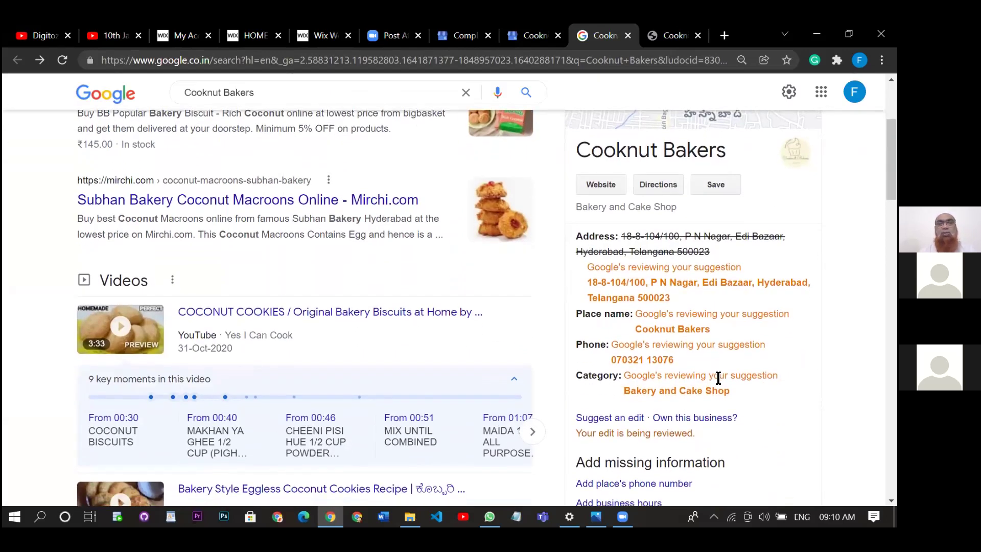
{"action": "scroll", "coordinate": [718, 378], "scroll_direction": "down", "scroll_amount": 2}
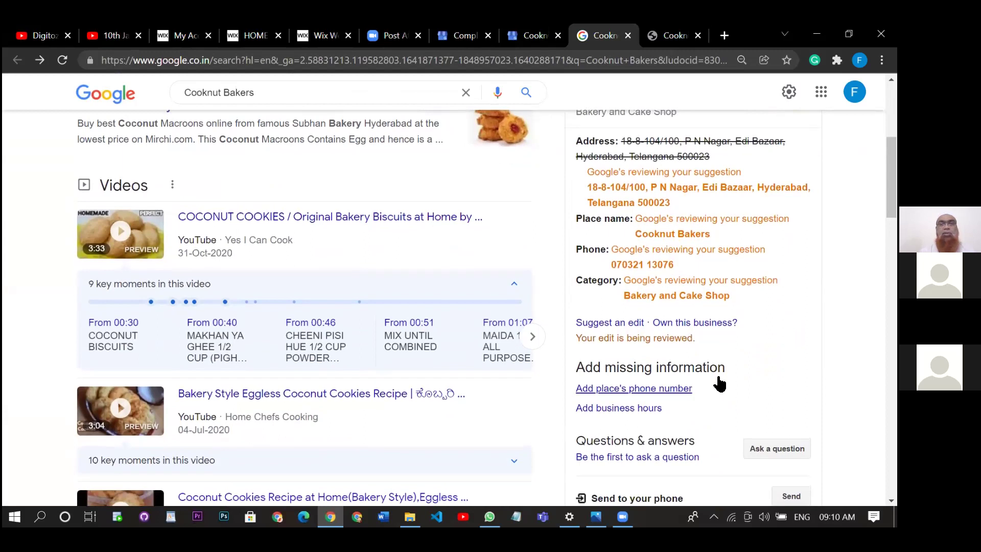
{"action": "scroll", "coordinate": [719, 381], "scroll_direction": "down", "scroll_amount": 2}
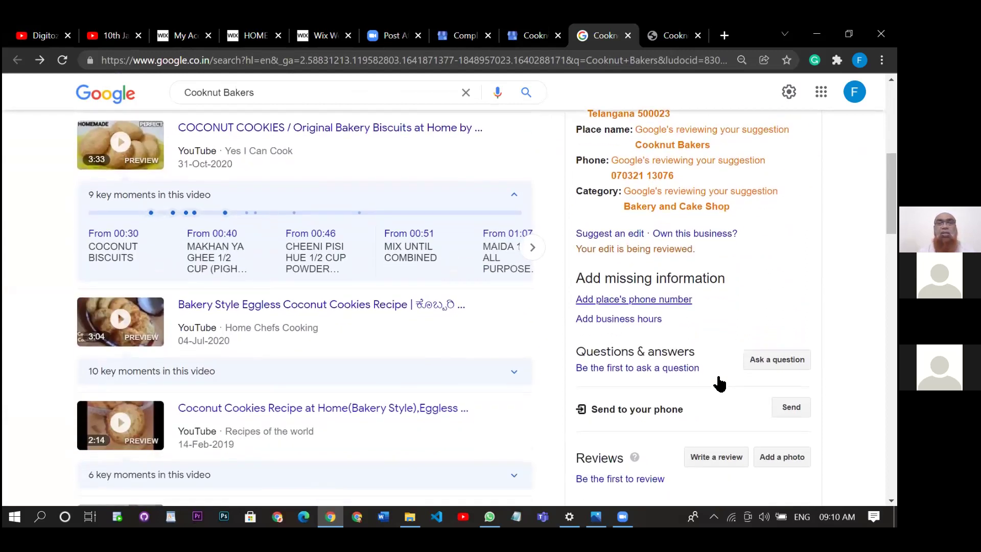
{"action": "scroll", "coordinate": [719, 383], "scroll_direction": "down", "scroll_amount": 1}
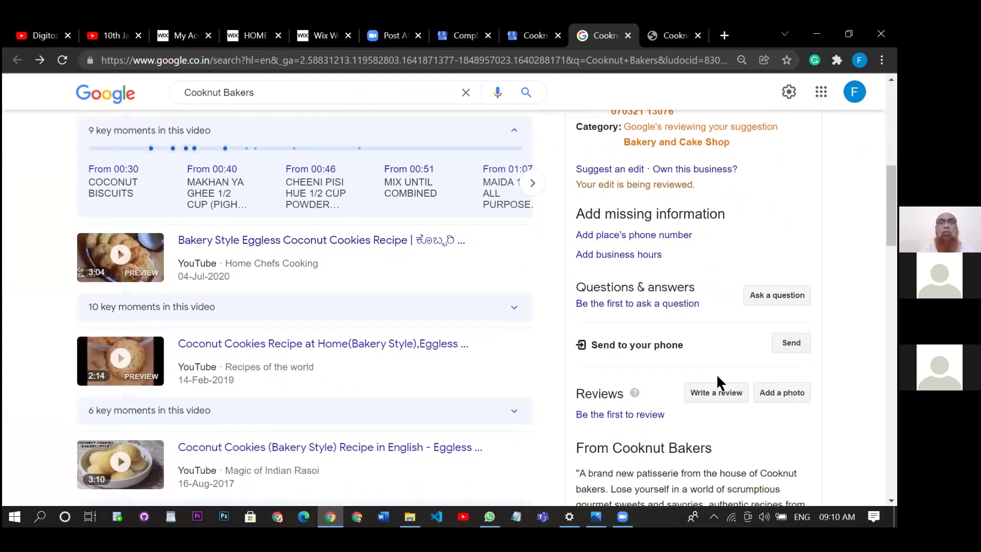
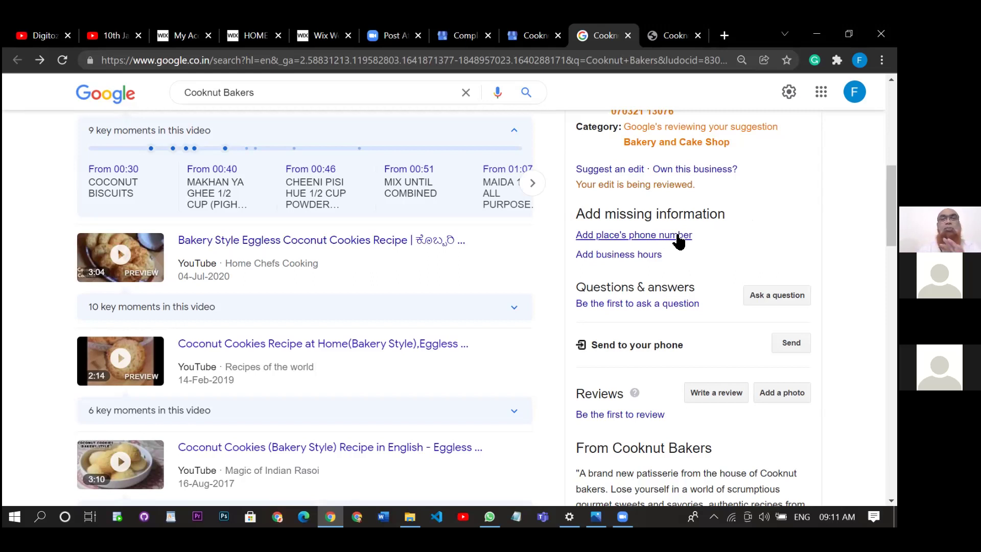
Step: Start adding the place's phone number, then cancel without saving one
{"action": "left_click", "coordinate": [678, 237]}
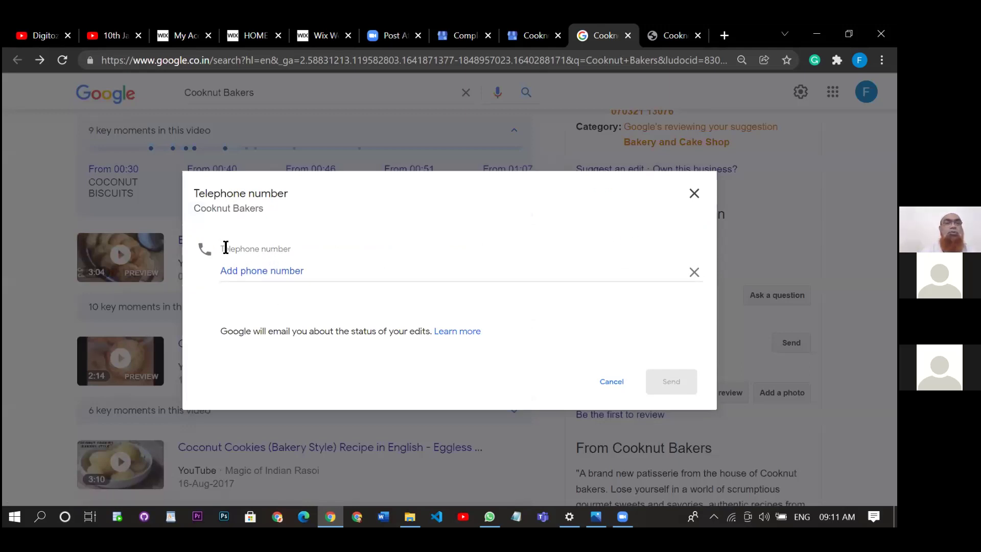
{"action": "left_click", "coordinate": [292, 239]}
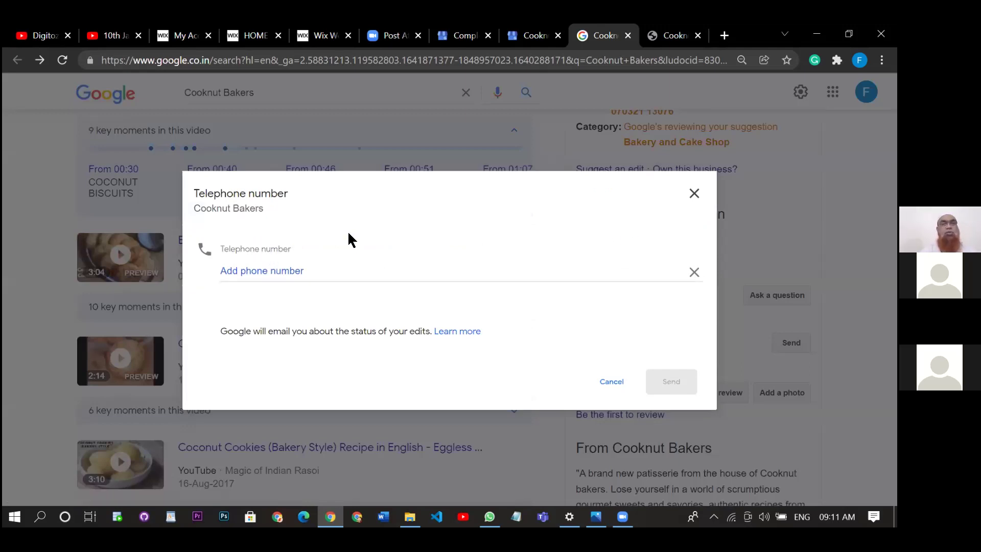
{"action": "left_click", "coordinate": [612, 382]}
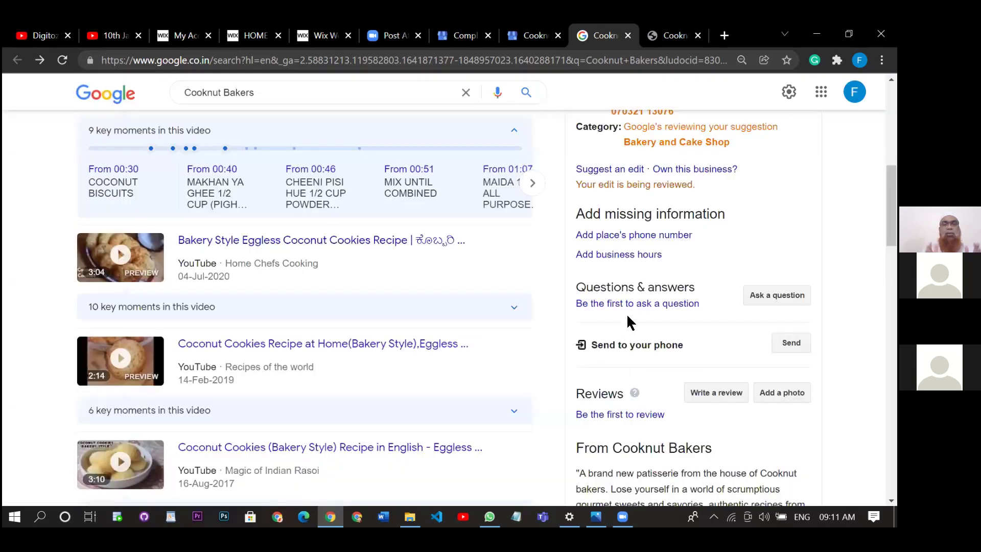
Step: Look over the business hours form and close it without changes
{"action": "left_click", "coordinate": [613, 254]}
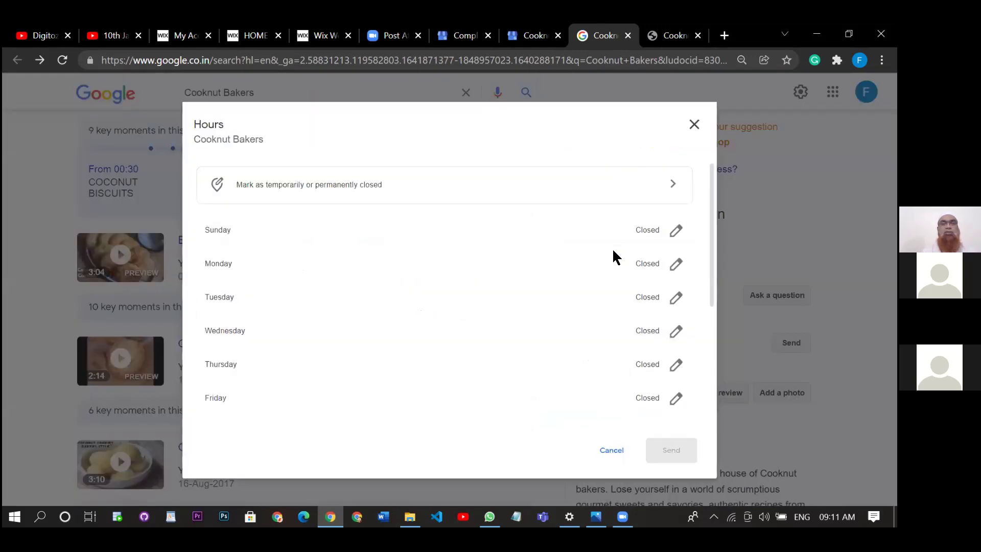
{"action": "scroll", "coordinate": [613, 247], "scroll_direction": "down", "scroll_amount": 3}
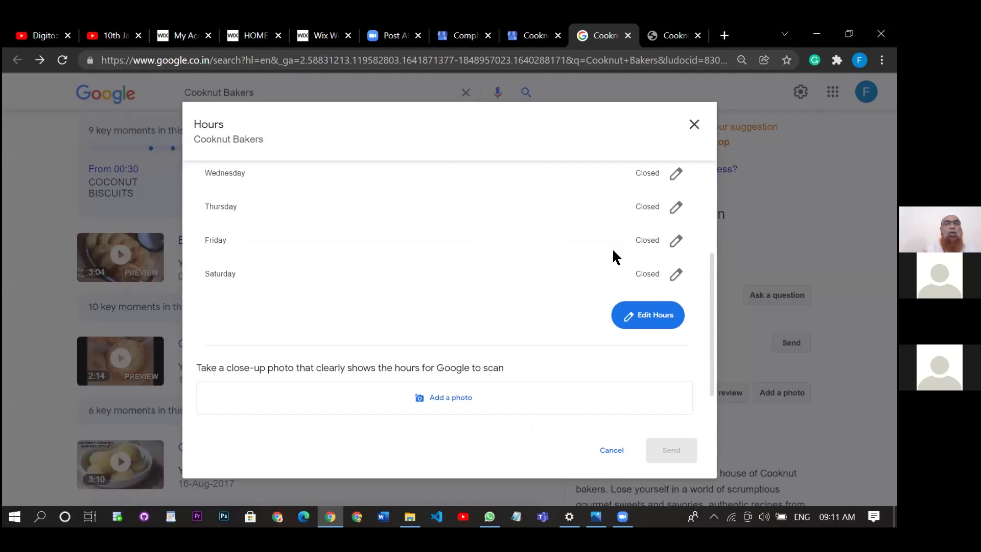
{"action": "scroll", "coordinate": [613, 248], "scroll_direction": "down", "scroll_amount": 1}
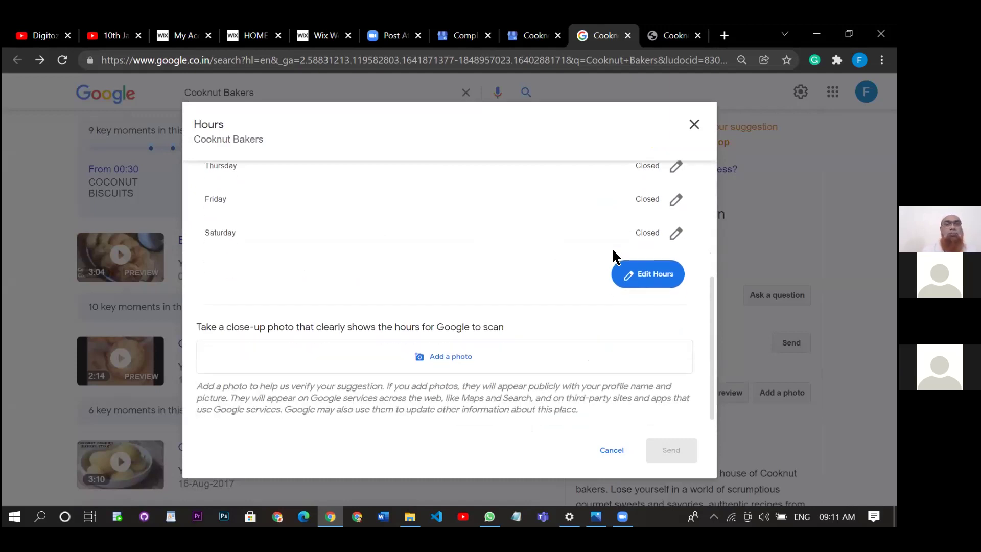
{"action": "scroll", "coordinate": [616, 256], "scroll_direction": "up", "scroll_amount": 4}
{"action": "scroll", "coordinate": [616, 256], "scroll_direction": "down", "scroll_amount": 3}
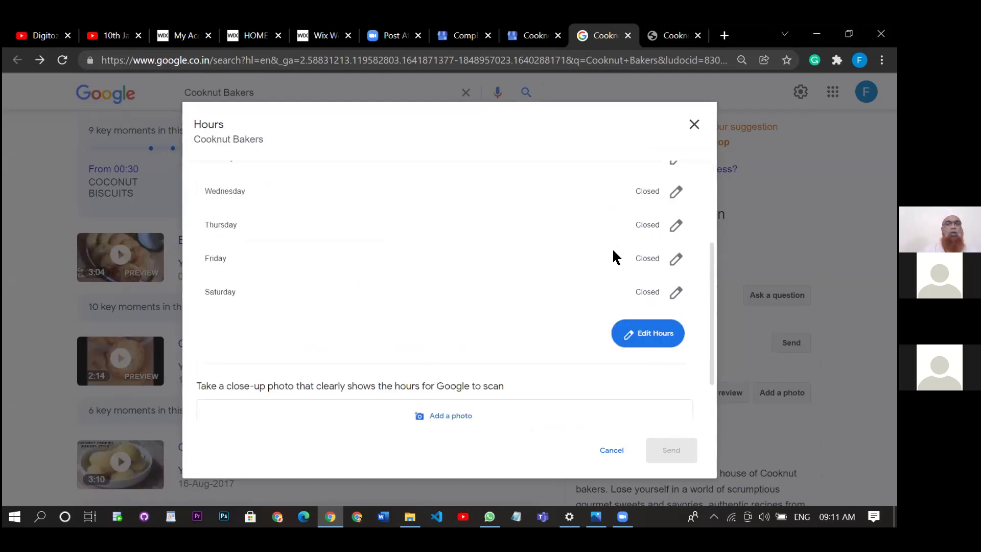
{"action": "scroll", "coordinate": [616, 255], "scroll_direction": "down", "scroll_amount": 1}
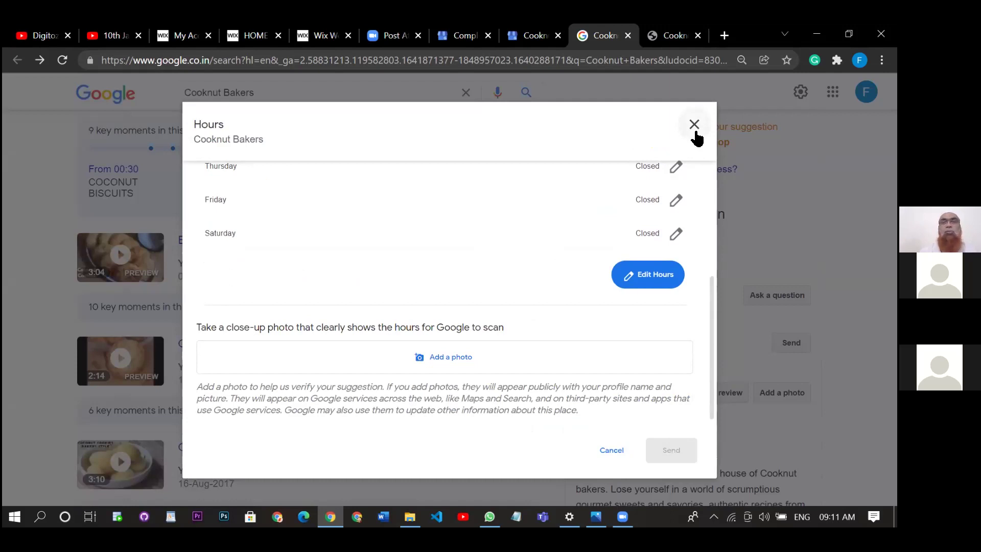
{"action": "left_click", "coordinate": [694, 125]}
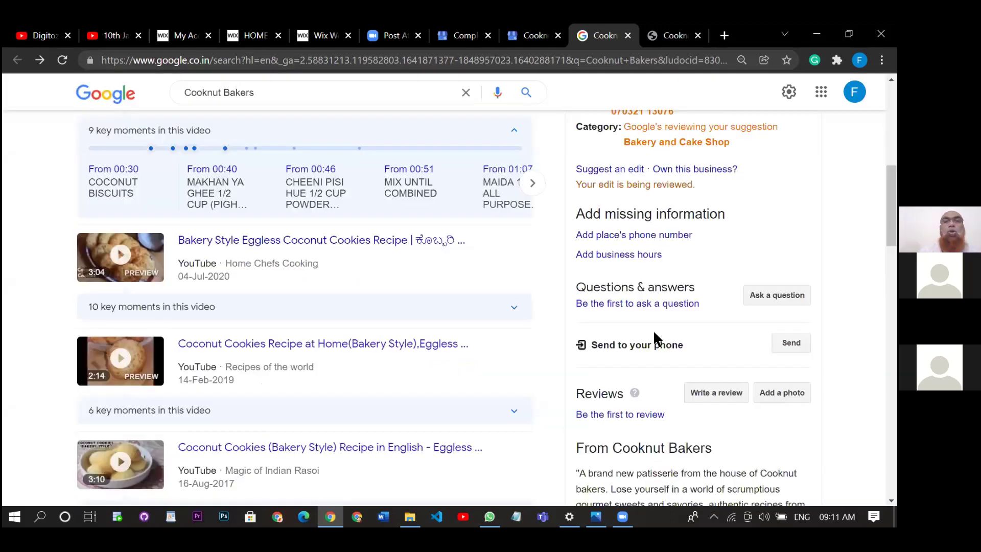
{"action": "scroll", "coordinate": [655, 337], "scroll_direction": "up", "scroll_amount": 10}
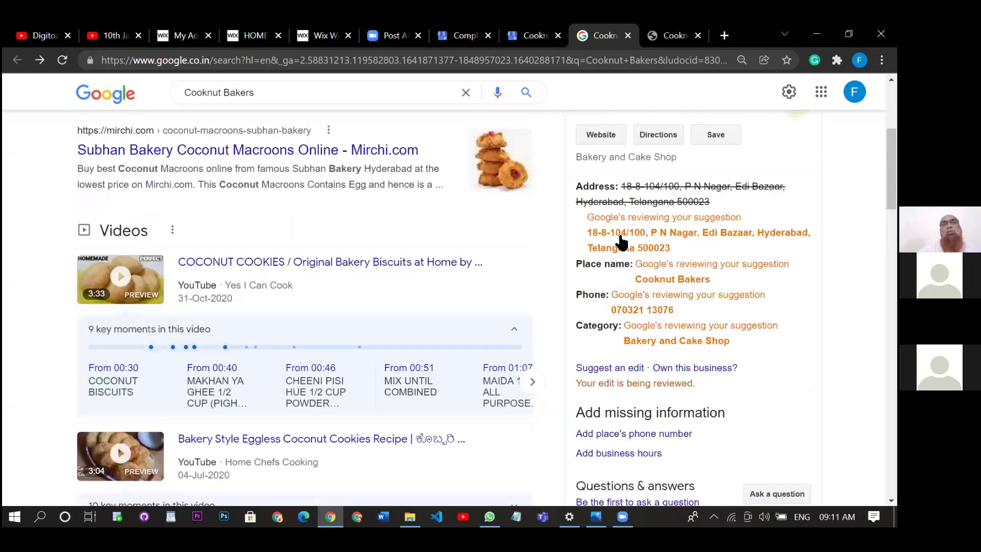
Step: Go to the Cooknut Bakers profile's website page showing cooknut-bakers.business.site as live
{"action": "left_click", "coordinate": [522, 37]}
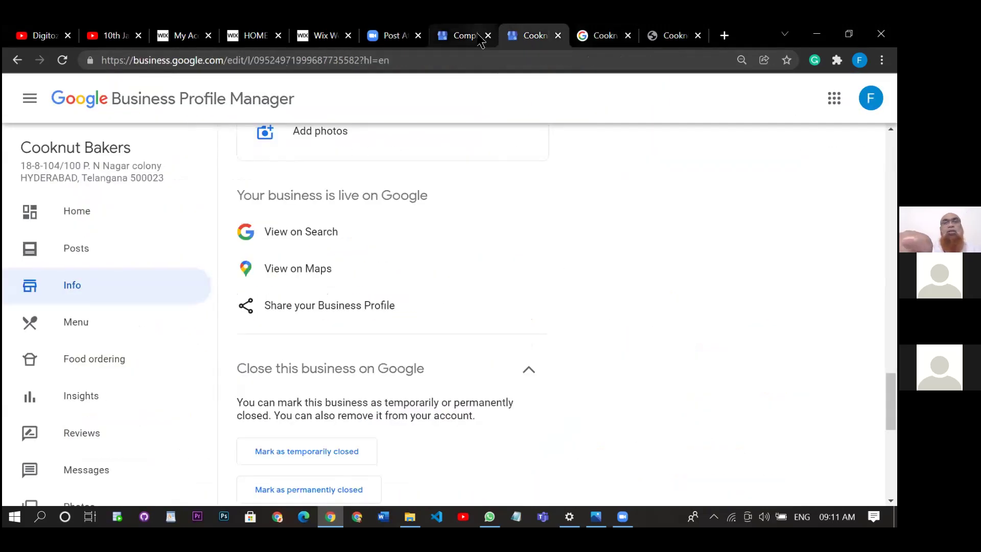
{"action": "left_click", "coordinate": [451, 41]}
{"action": "left_click", "coordinate": [506, 37]}
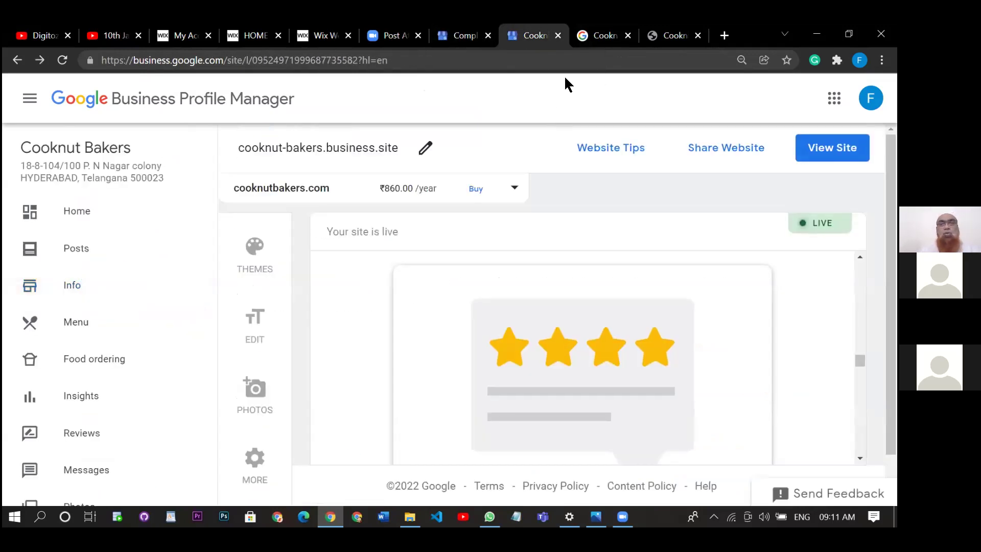
{"action": "scroll", "coordinate": [587, 232], "scroll_direction": "down", "scroll_amount": 1}
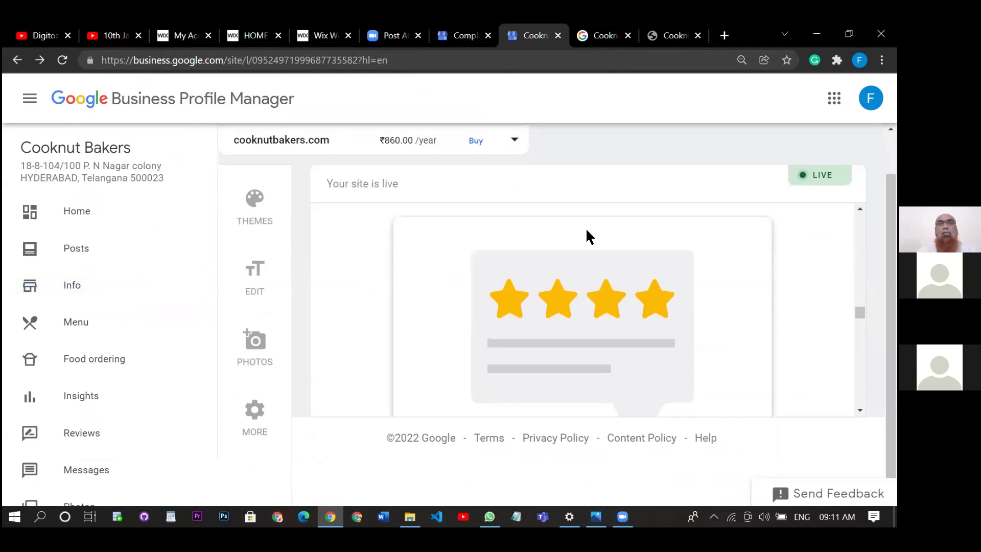
{"action": "scroll", "coordinate": [586, 231], "scroll_direction": "up", "scroll_amount": 1}
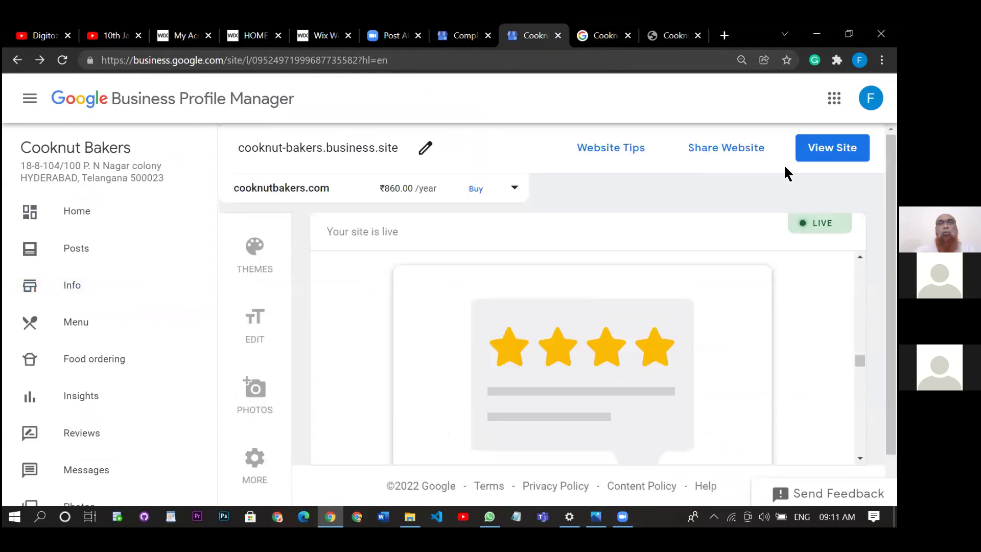
{"action": "left_click", "coordinate": [832, 148]}
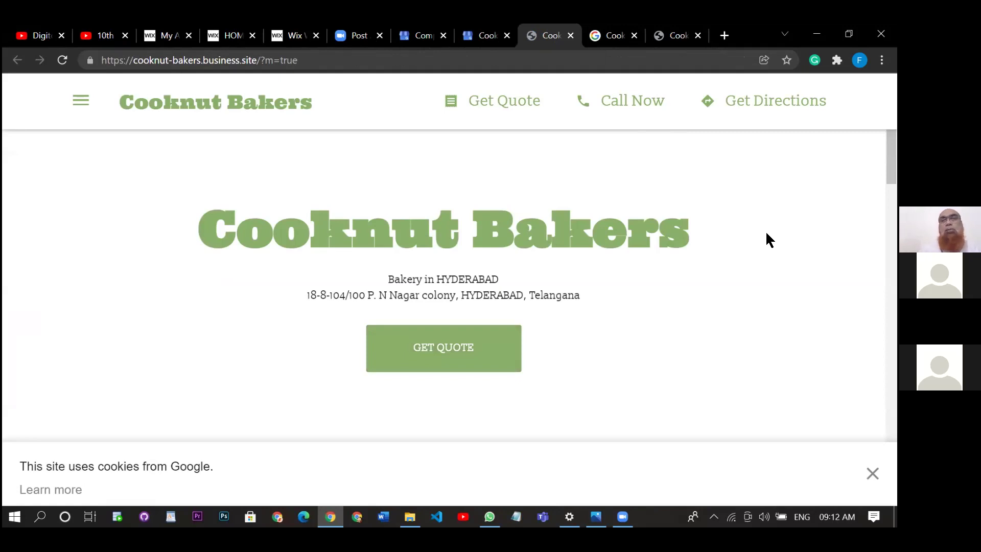
{"action": "scroll", "coordinate": [766, 234], "scroll_direction": "down", "scroll_amount": 5}
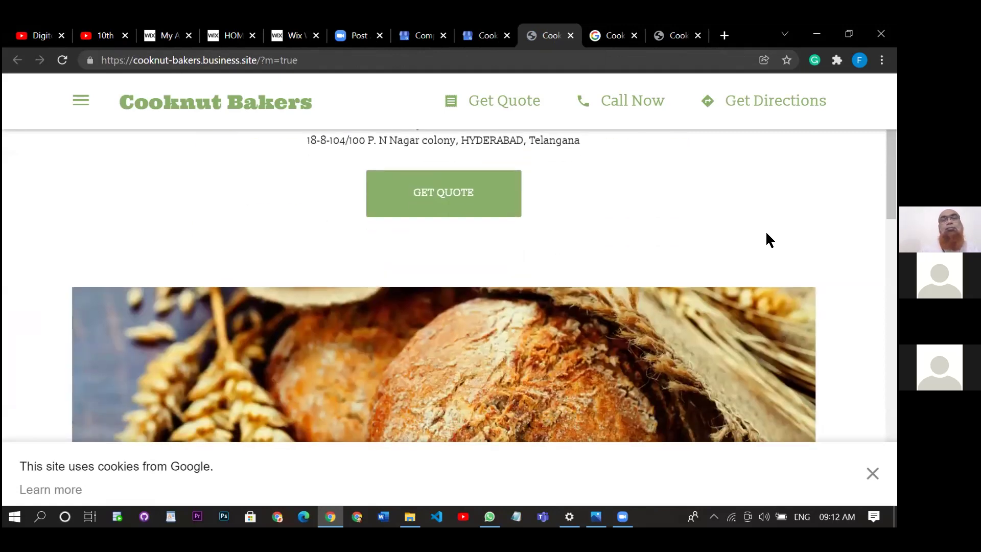
{"action": "scroll", "coordinate": [769, 240], "scroll_direction": "down", "scroll_amount": 6}
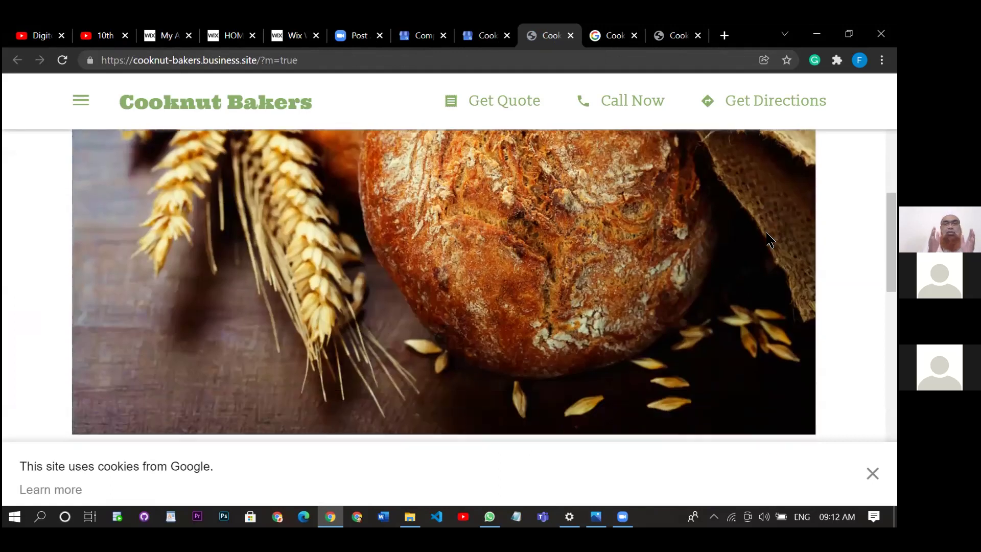
{"action": "scroll", "coordinate": [769, 239], "scroll_direction": "down", "scroll_amount": 3}
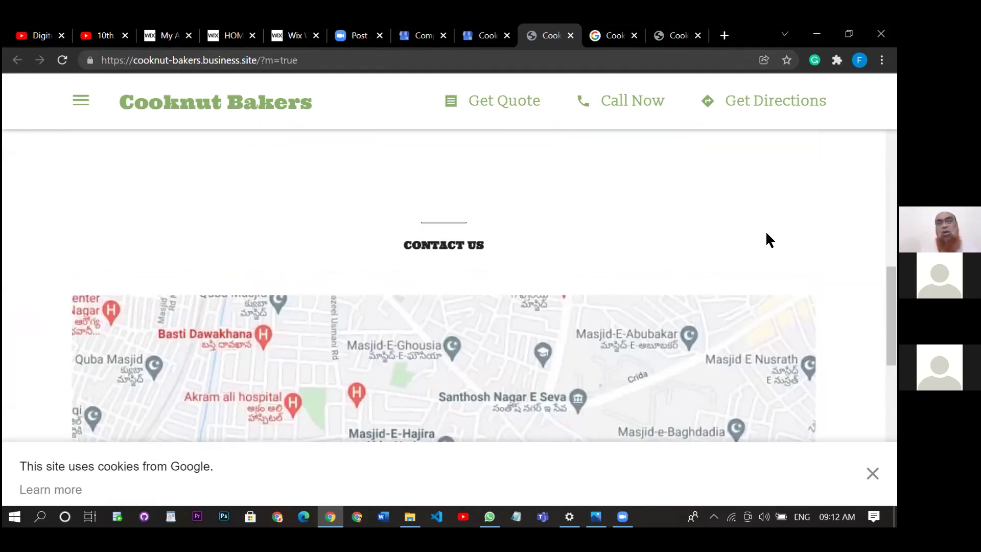
{"action": "scroll", "coordinate": [769, 240], "scroll_direction": "up", "scroll_amount": 5}
{"action": "scroll", "coordinate": [769, 239], "scroll_direction": "up", "scroll_amount": 8}
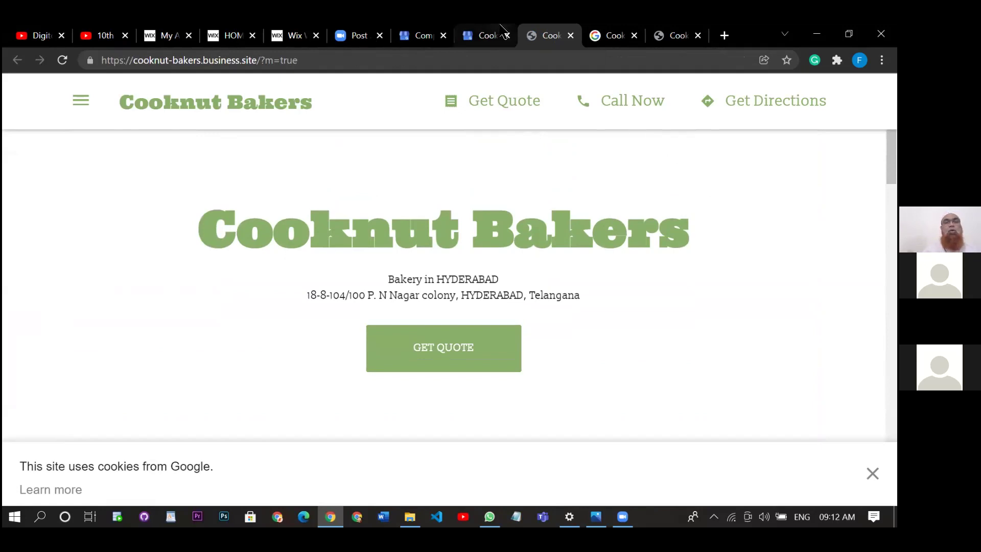
{"action": "left_click", "coordinate": [485, 40]}
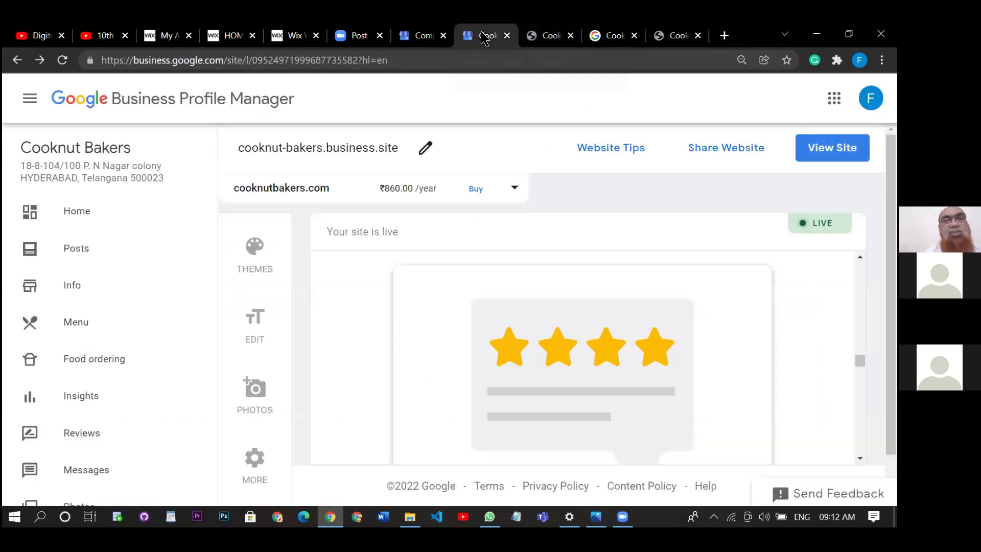
Step: Open the text editor to the headline Cooknut Bakers, description Bakery in HYDERABAD, and empty summary
{"action": "scroll", "coordinate": [673, 397], "scroll_direction": "down", "scroll_amount": 5}
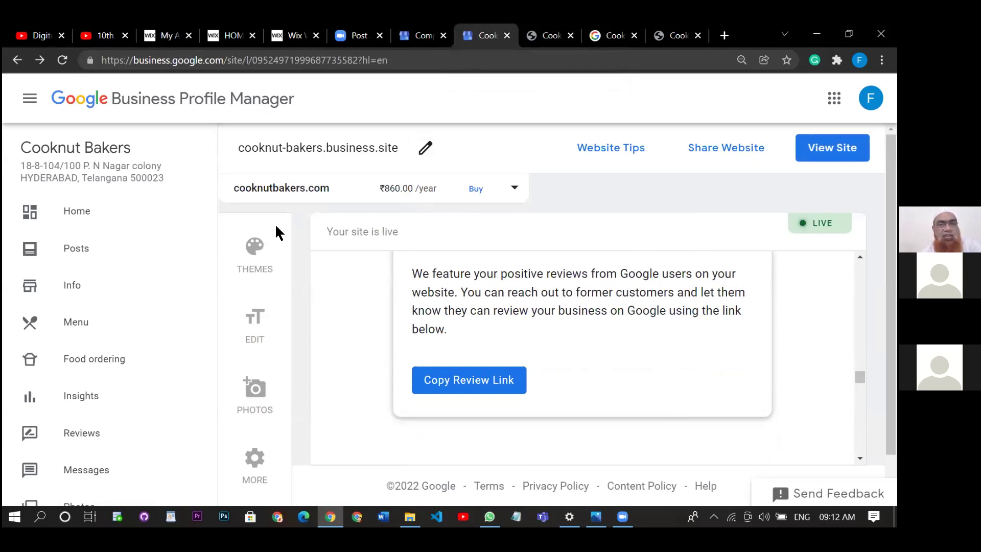
{"action": "left_click", "coordinate": [253, 327]}
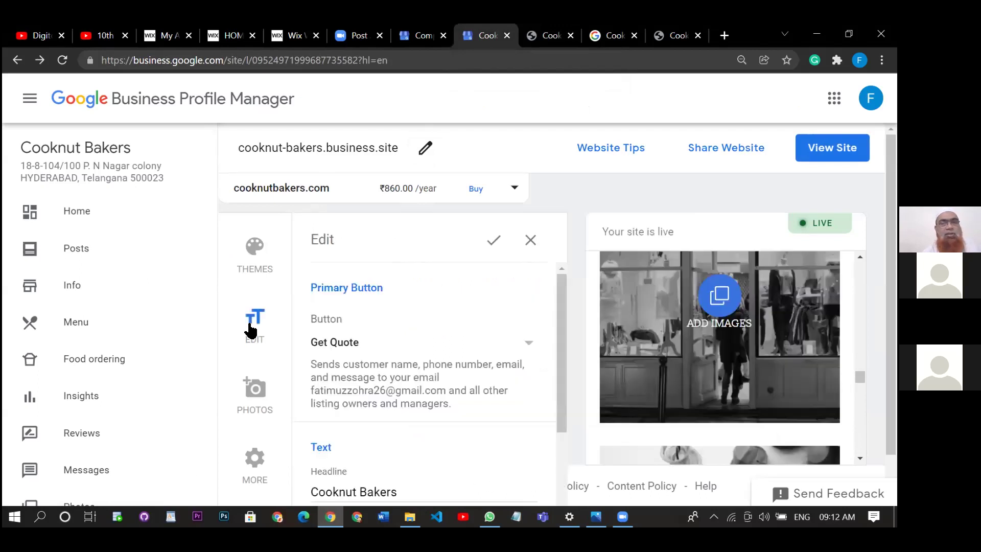
{"action": "scroll", "coordinate": [455, 412], "scroll_direction": "down", "scroll_amount": 1}
{"action": "scroll", "coordinate": [456, 409], "scroll_direction": "down", "scroll_amount": 1}
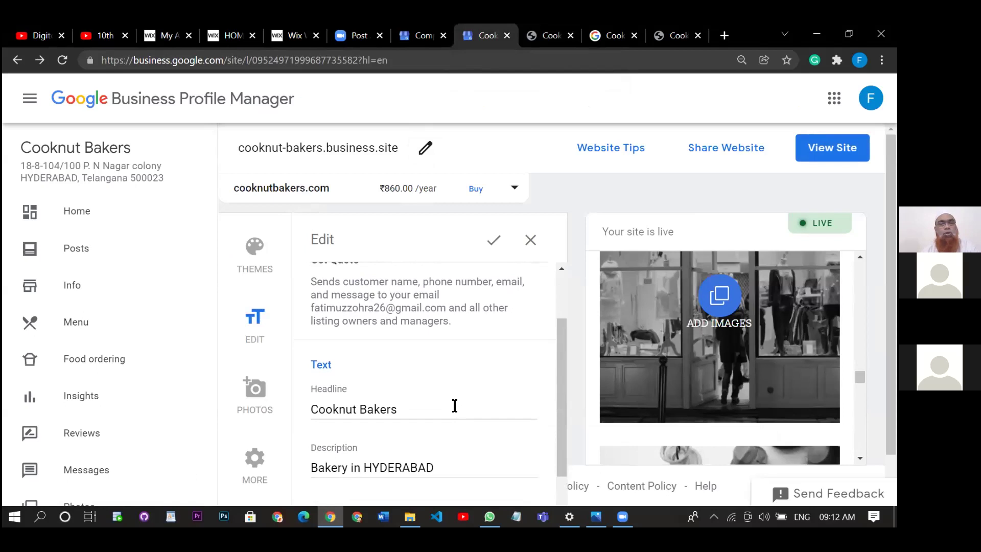
{"action": "scroll", "coordinate": [455, 406], "scroll_direction": "down", "scroll_amount": 5}
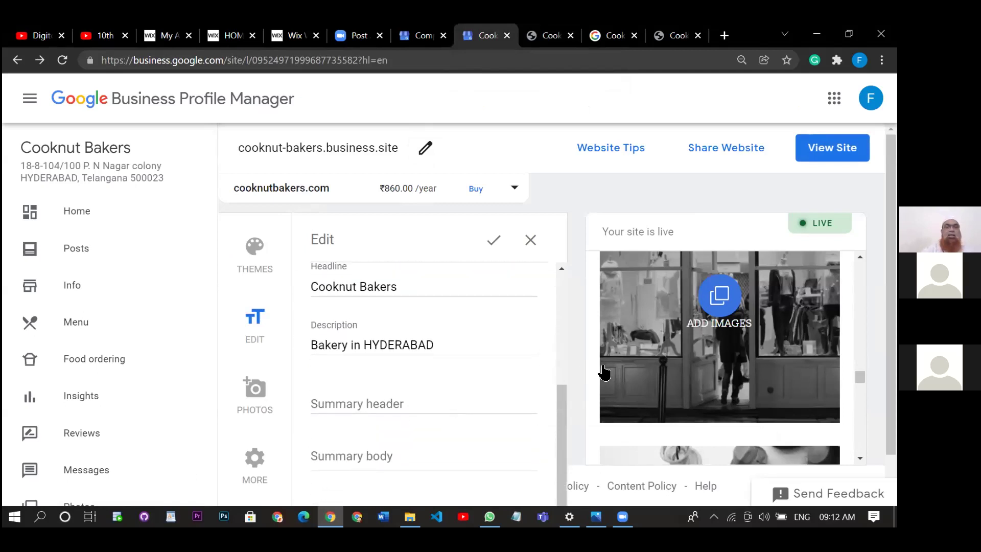
{"action": "scroll", "coordinate": [697, 373], "scroll_direction": "down", "scroll_amount": 3}
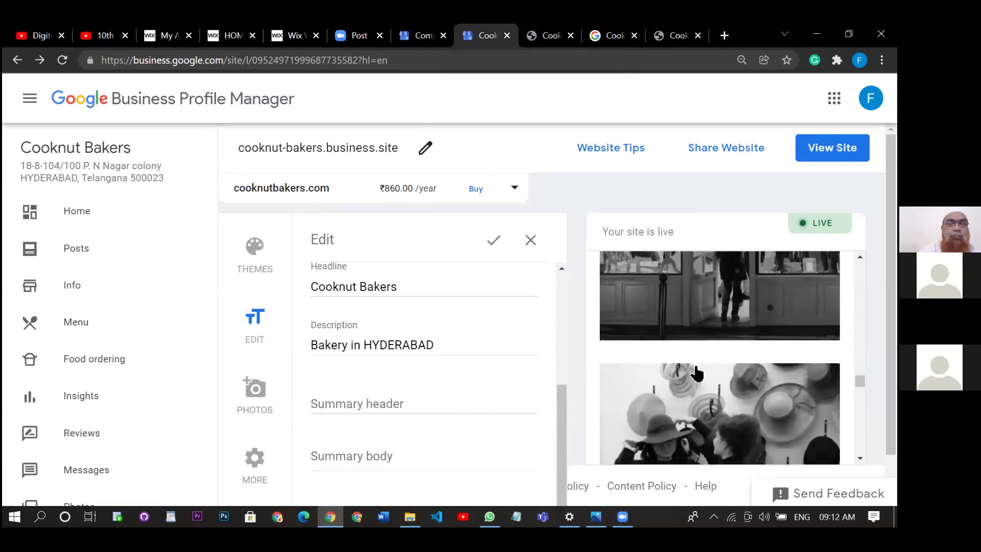
{"action": "scroll", "coordinate": [697, 373], "scroll_direction": "up", "scroll_amount": 2}
{"action": "scroll", "coordinate": [697, 373], "scroll_direction": "up", "scroll_amount": 4}
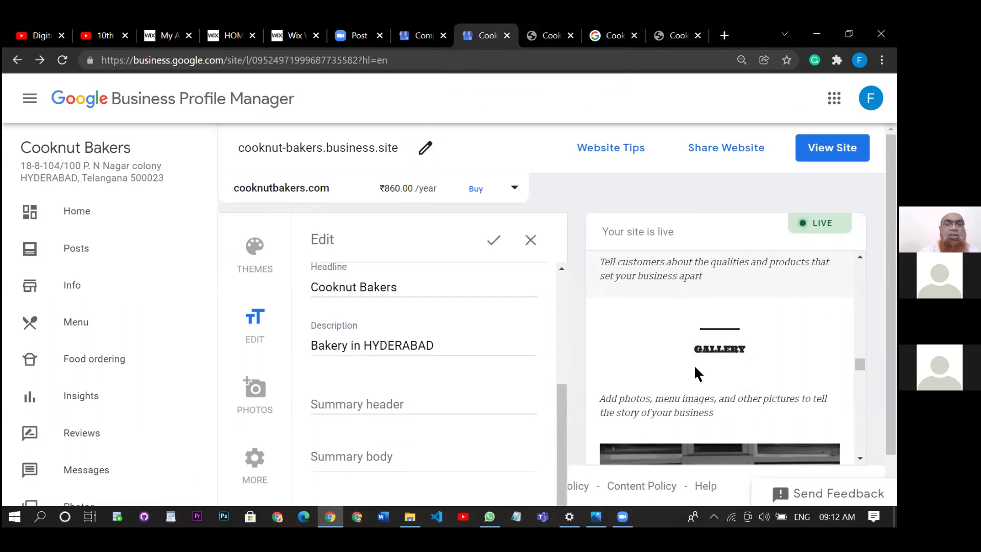
{"action": "scroll", "coordinate": [698, 373], "scroll_direction": "up", "scroll_amount": 4}
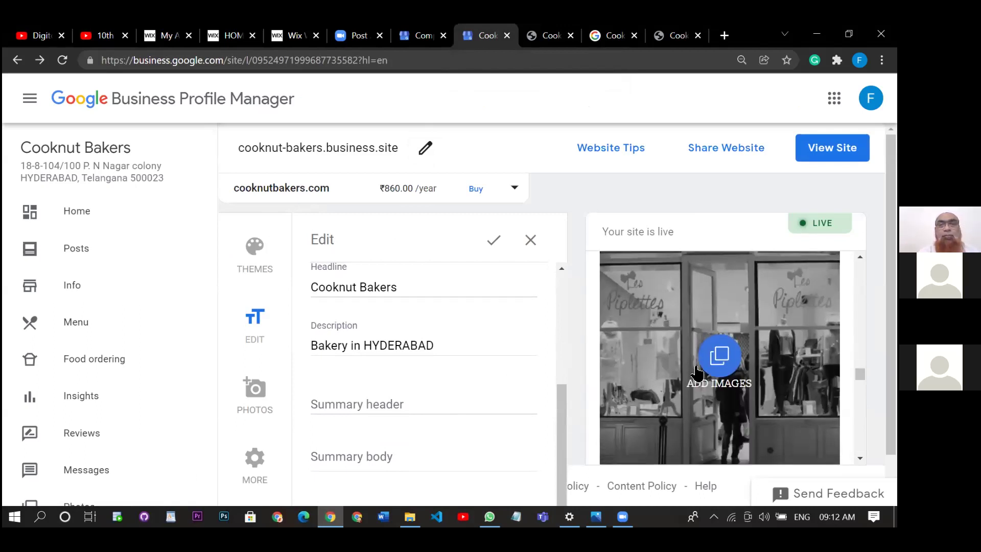
{"action": "scroll", "coordinate": [697, 372], "scroll_direction": "down", "scroll_amount": 3}
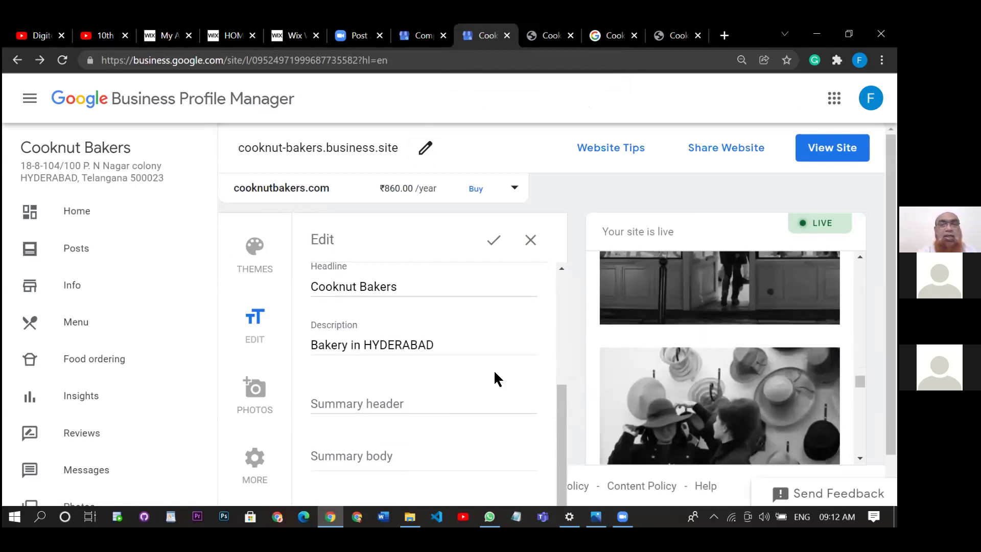
Step: Review the MORE settings: publishing, Google Search and Maps, address cooknut-bakers.business.site, English (United States)
{"action": "left_click", "coordinate": [249, 469]}
{"action": "scroll", "coordinate": [551, 378], "scroll_direction": "down", "scroll_amount": 2}
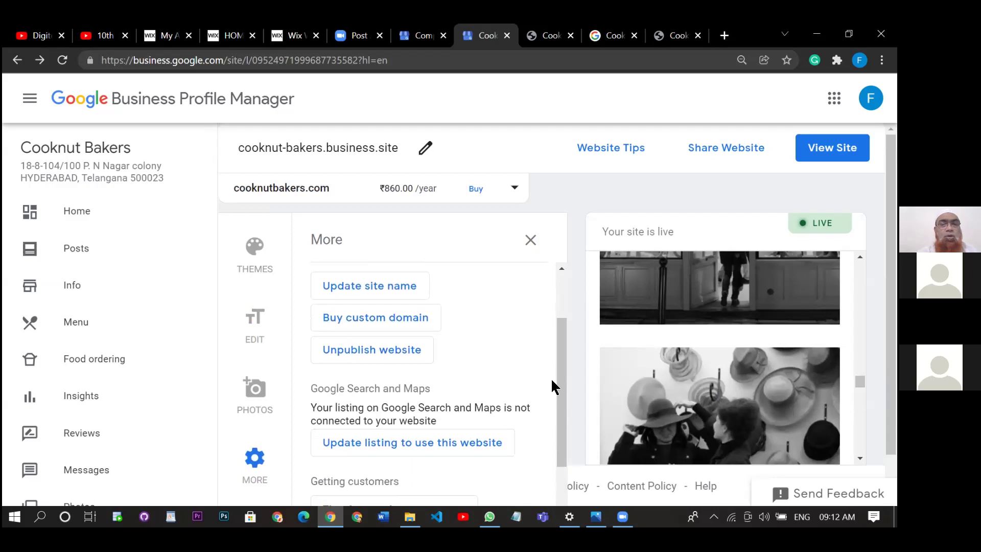
{"action": "scroll", "coordinate": [550, 378], "scroll_direction": "up", "scroll_amount": 2}
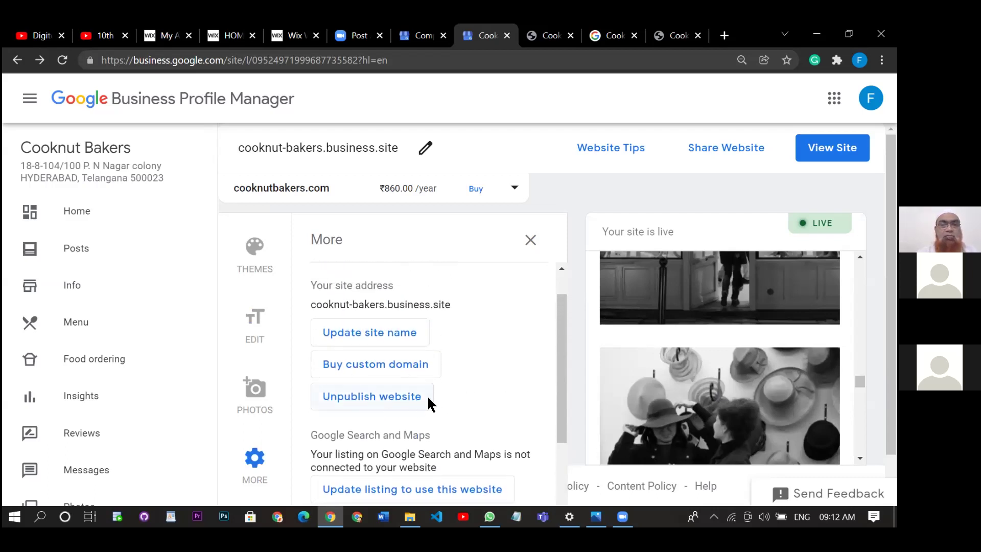
{"action": "scroll", "coordinate": [508, 393], "scroll_direction": "down", "scroll_amount": 2}
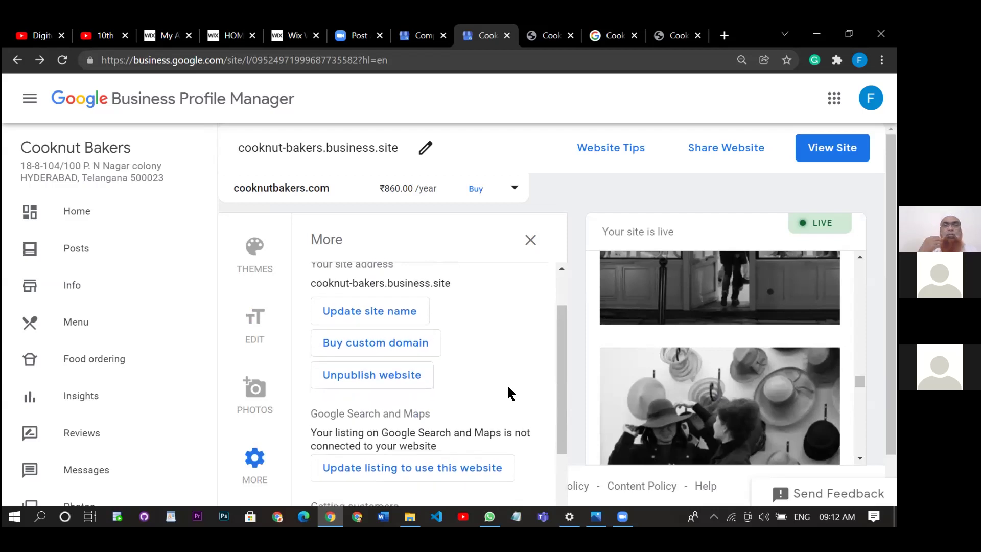
{"action": "scroll", "coordinate": [509, 394], "scroll_direction": "down", "scroll_amount": 1}
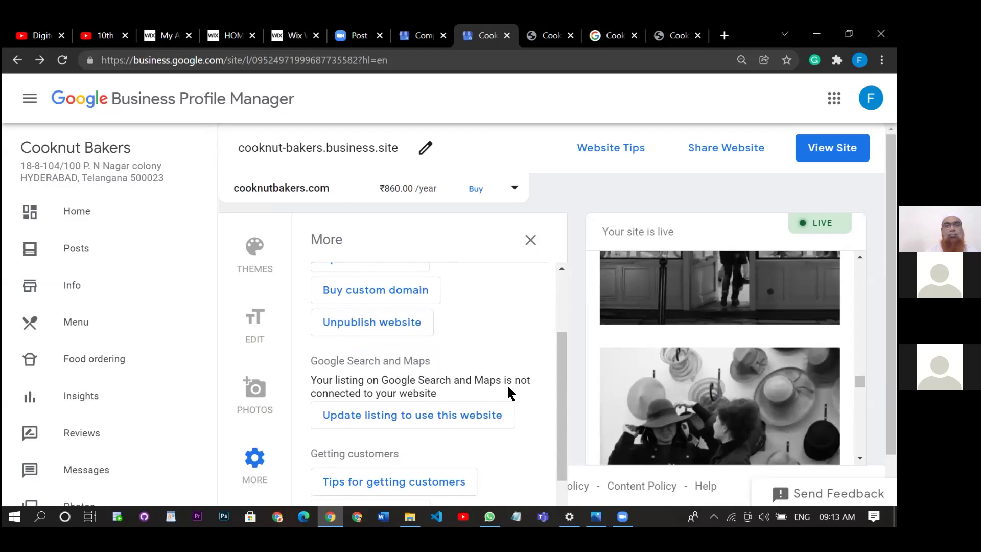
{"action": "scroll", "coordinate": [510, 393], "scroll_direction": "down", "scroll_amount": 2}
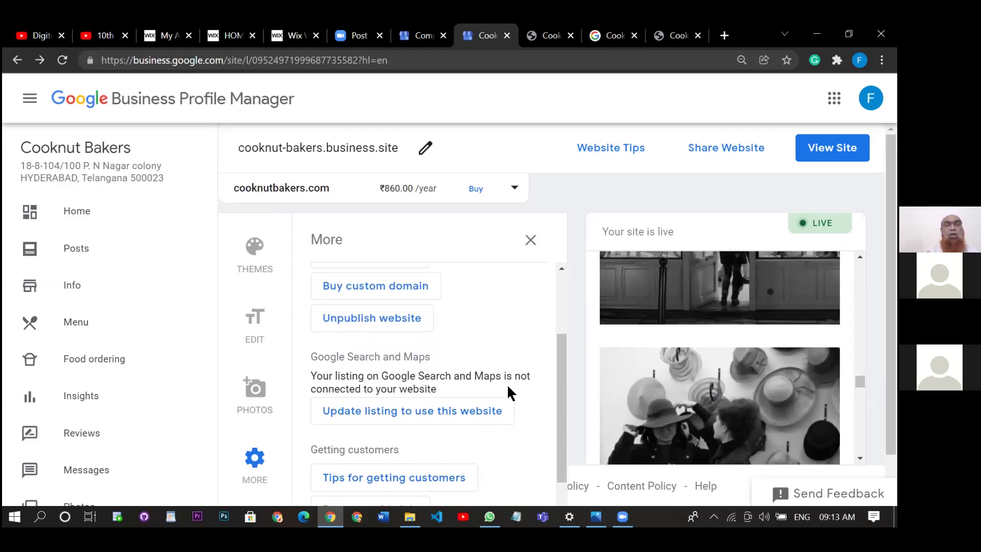
{"action": "scroll", "coordinate": [509, 393], "scroll_direction": "up", "scroll_amount": 1}
{"action": "scroll", "coordinate": [509, 392], "scroll_direction": "down", "scroll_amount": 1}
{"action": "scroll", "coordinate": [509, 393], "scroll_direction": "down", "scroll_amount": 1}
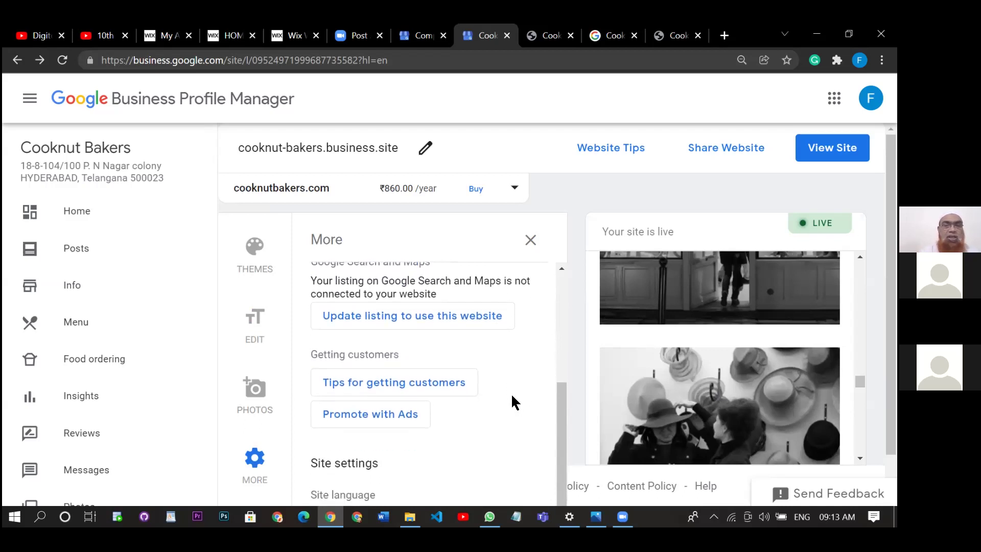
{"action": "scroll", "coordinate": [512, 396], "scroll_direction": "down", "scroll_amount": 3}
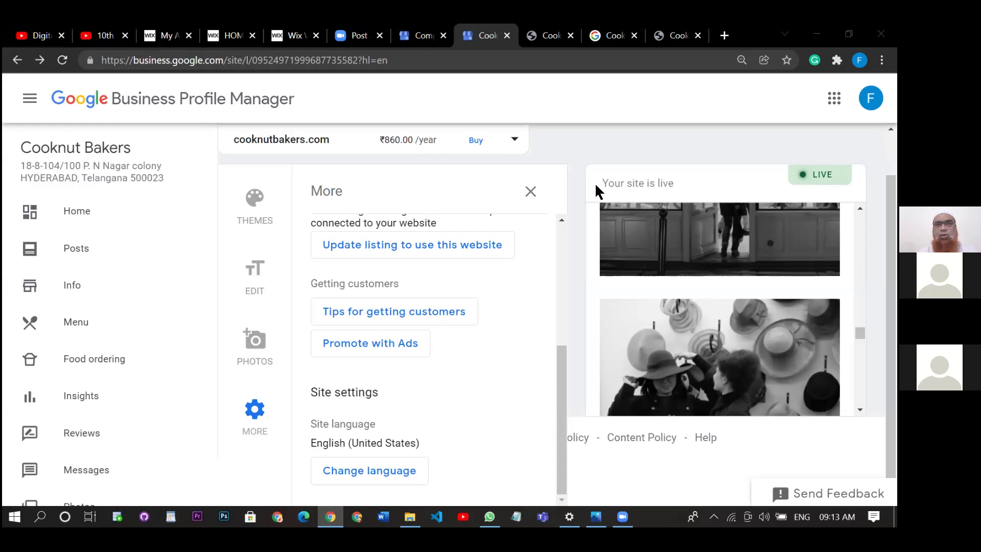
{"action": "left_click_drag", "start_coordinate": [595, 183], "coordinate": [834, 176]}
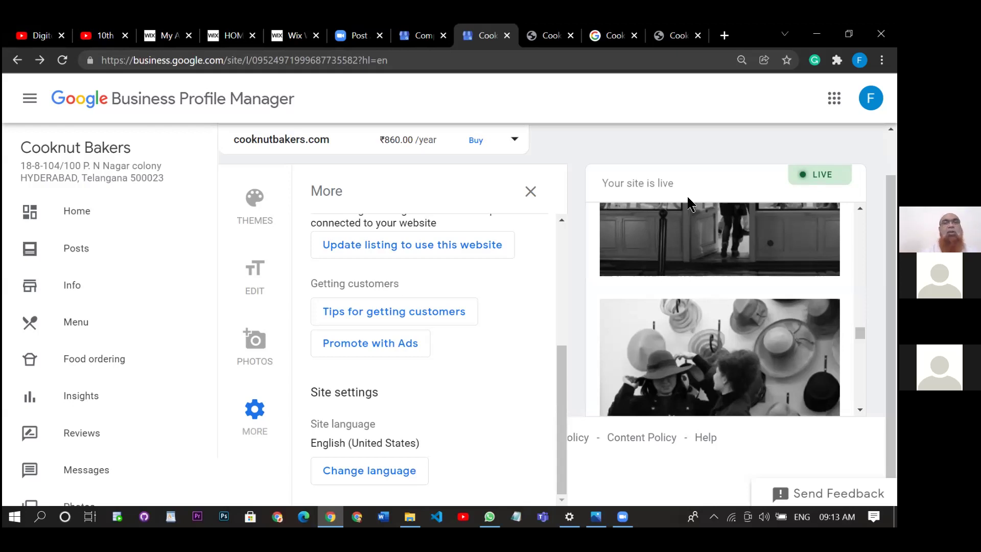
{"action": "scroll", "coordinate": [417, 327], "scroll_direction": "up", "scroll_amount": 4}
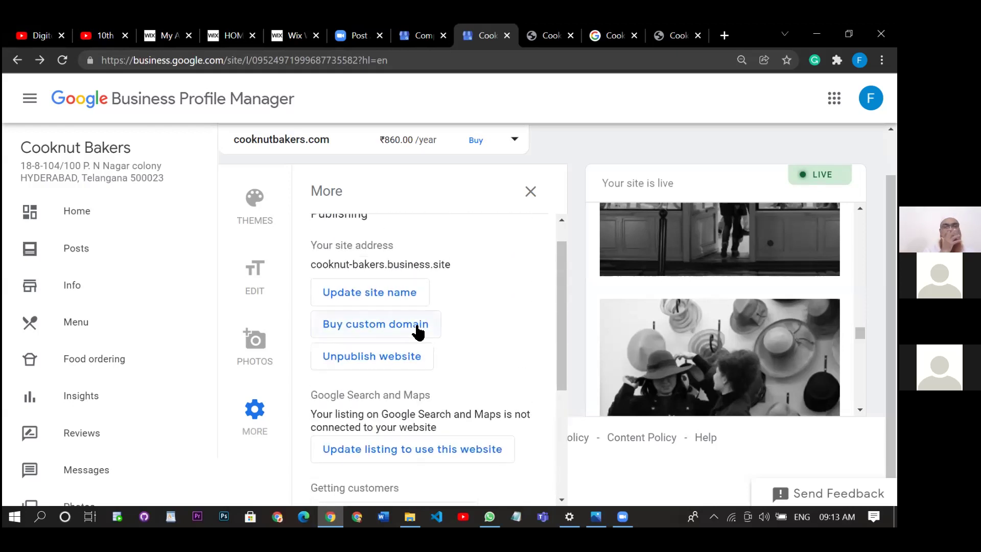
{"action": "scroll", "coordinate": [418, 333], "scroll_direction": "up", "scroll_amount": 1}
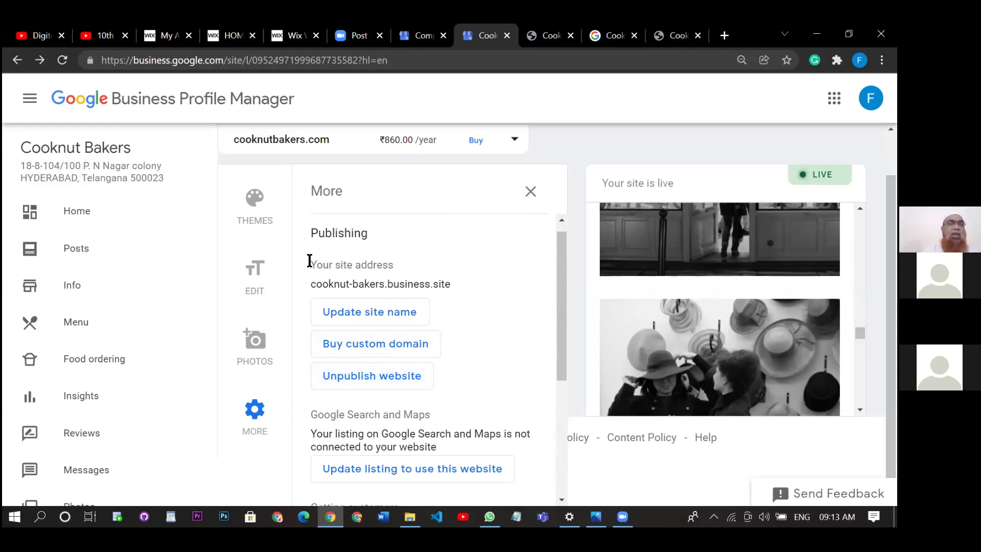
Step: Browse the website themes, keep Spring as the current theme, and reset page zoom
{"action": "left_click", "coordinate": [268, 222]}
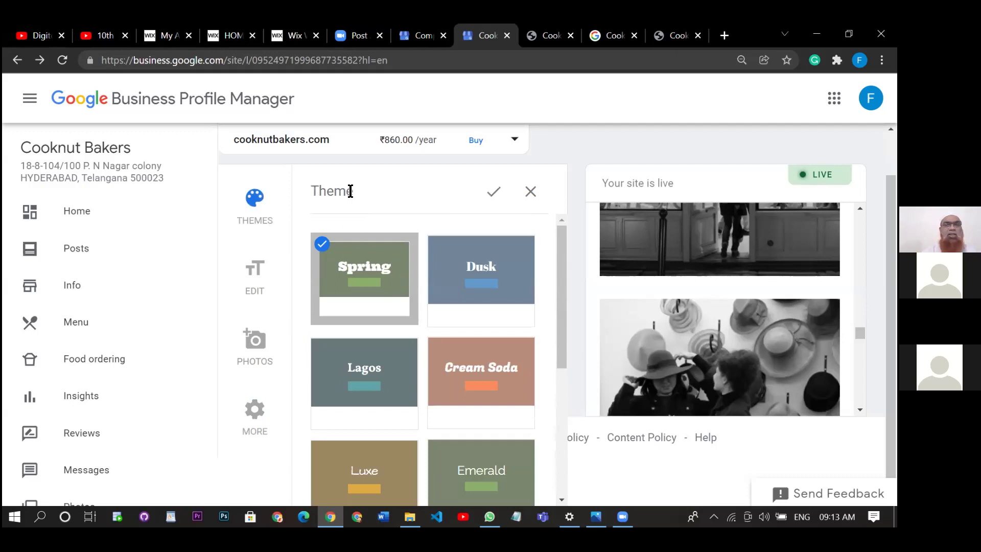
{"action": "scroll", "coordinate": [389, 372], "scroll_direction": "down", "scroll_amount": 4}
{"action": "scroll", "coordinate": [389, 372], "scroll_direction": "up", "scroll_amount": 4}
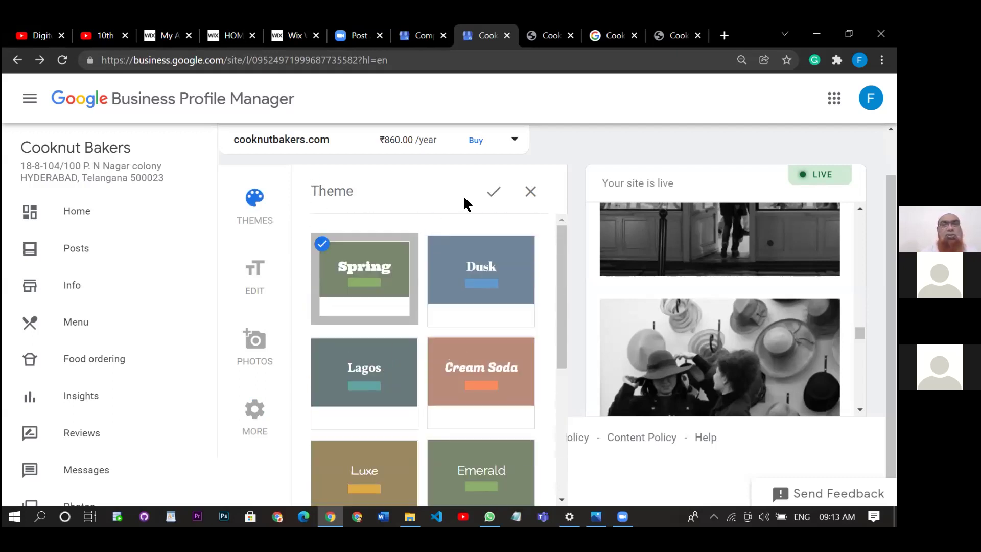
{"action": "left_click", "coordinate": [493, 194]}
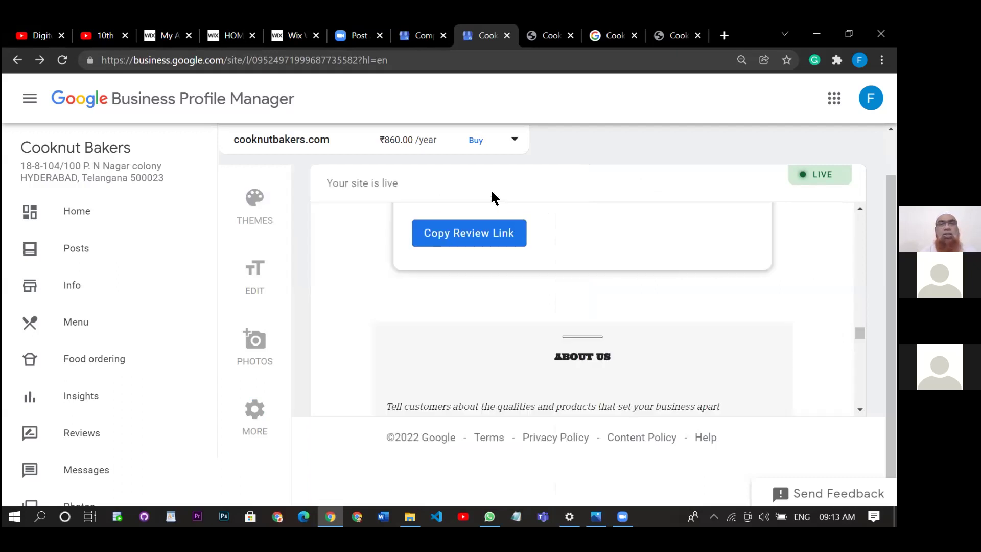
{"action": "left_click", "coordinate": [260, 201]}
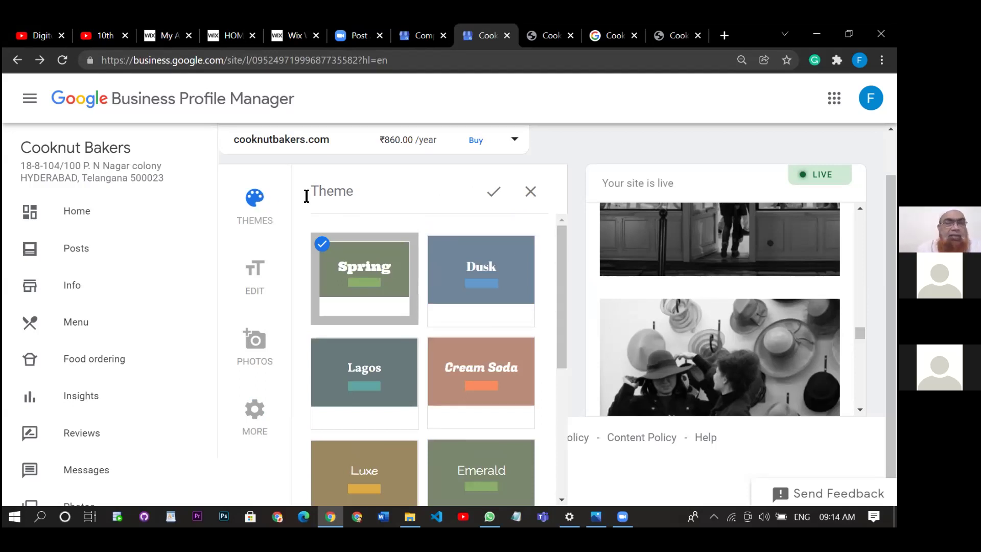
{"action": "scroll", "coordinate": [479, 293], "scroll_direction": "up", "scroll_amount": 1}
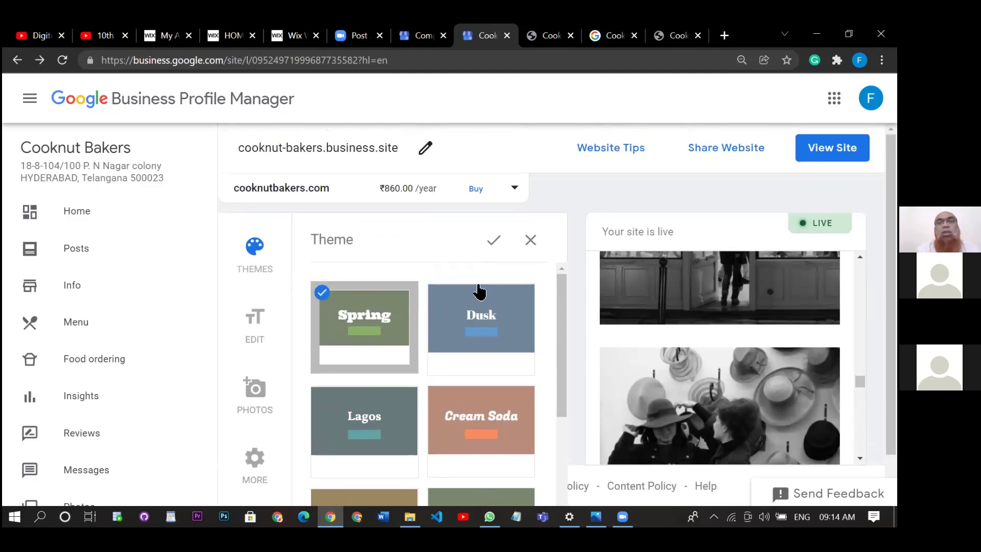
{"action": "key", "text": "ctrl+minus"}
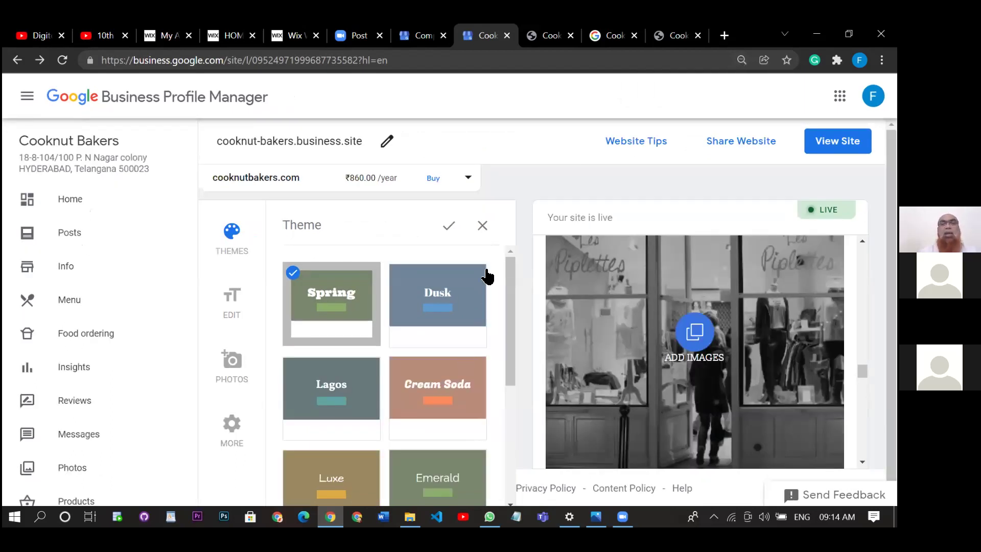
Step: From Website Tips, choose 'Describe your business and offerings' to reach the editable text fields
{"action": "left_click", "coordinate": [640, 146]}
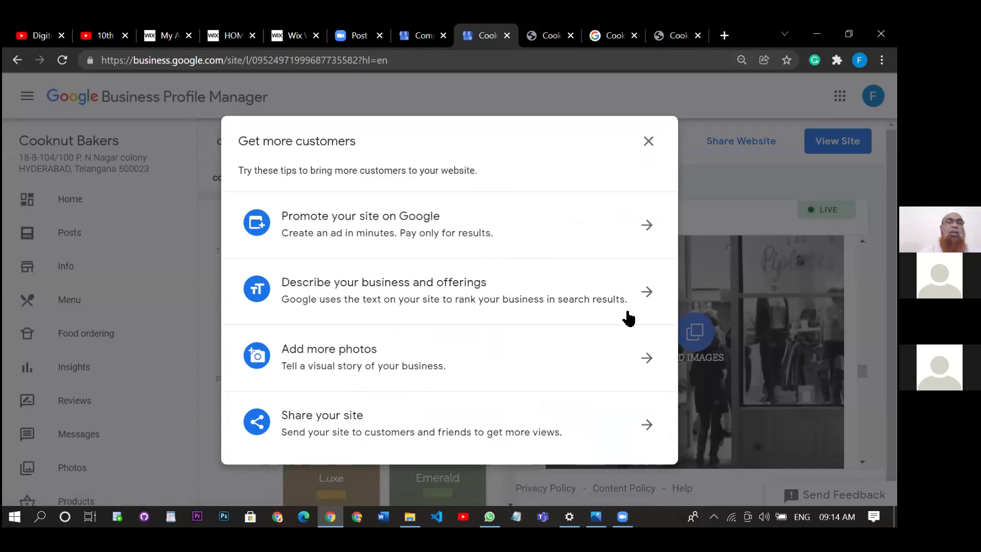
{"action": "left_click", "coordinate": [629, 318]}
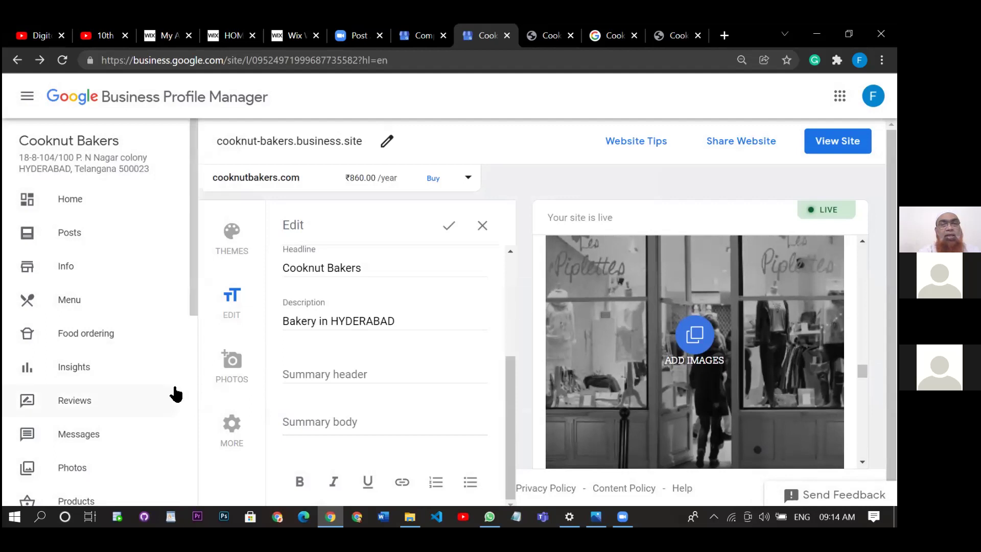
Step: Change the website headline to 'Cooknut Bakers - Fresh Cakes Online'
{"action": "scroll", "coordinate": [315, 340], "scroll_direction": "up", "scroll_amount": 4}
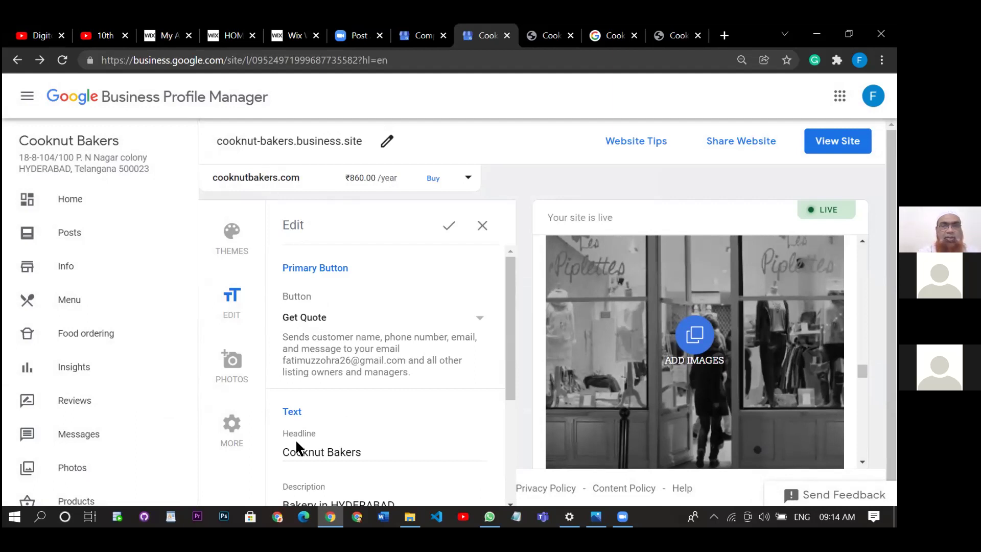
{"action": "scroll", "coordinate": [296, 439], "scroll_direction": "down", "scroll_amount": 3}
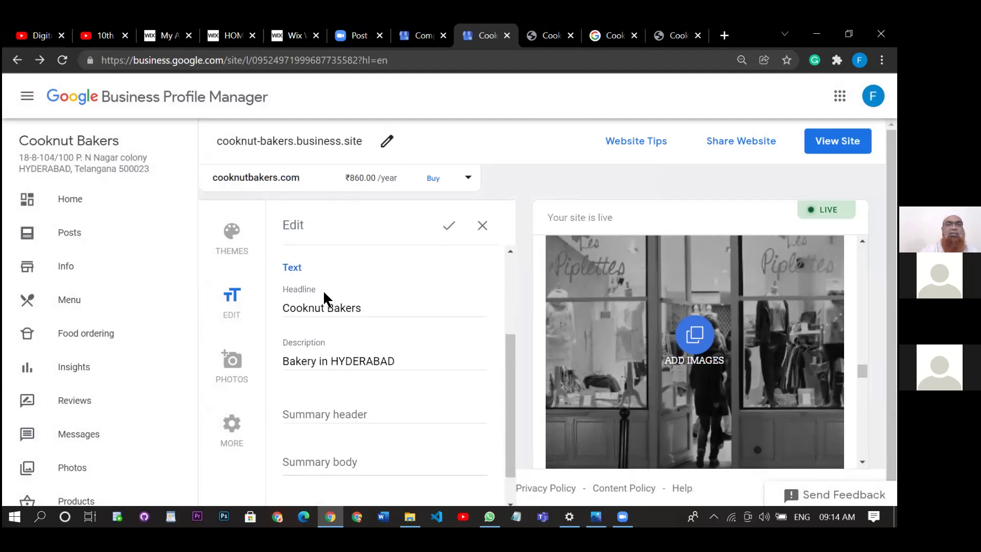
{"action": "left_click", "coordinate": [324, 307]}
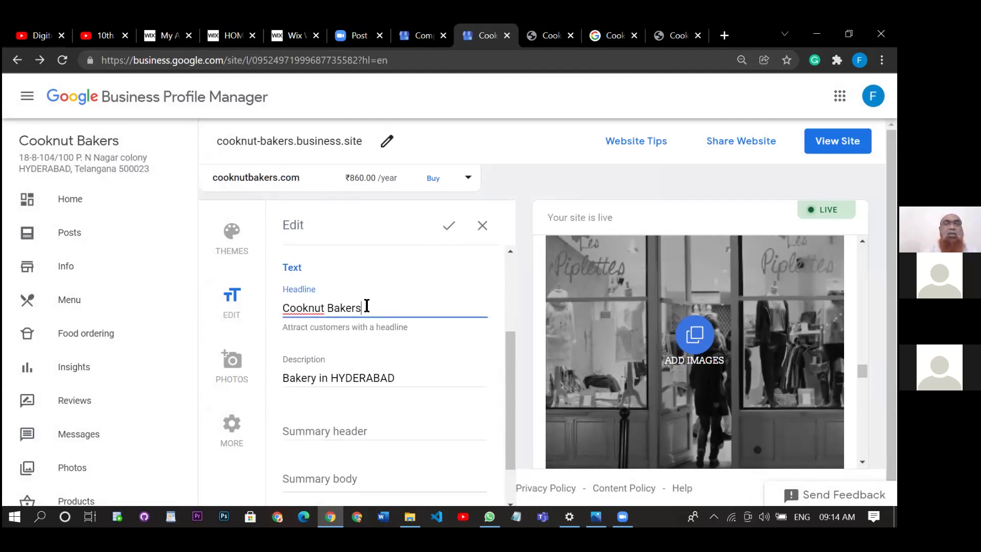
{"action": "key", "text": "BackSpace"}
{"action": "type", "text": "-"}
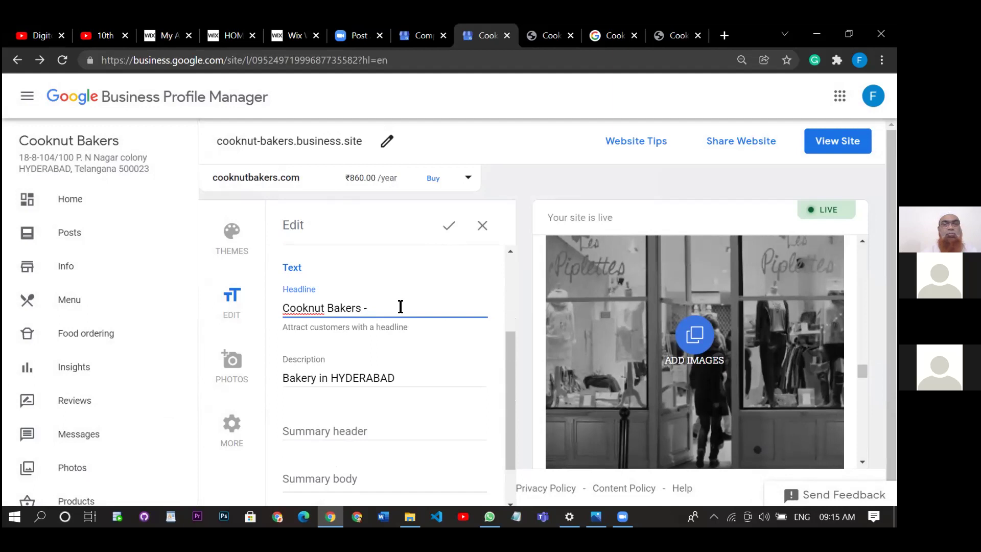
{"action": "type", "text": " Fresh"}
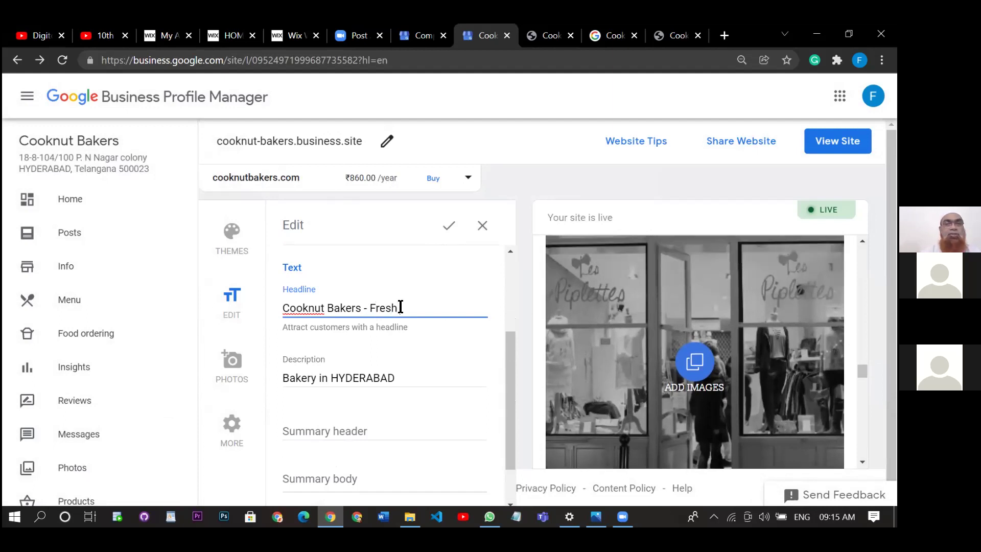
{"action": "type", "text": " b"}
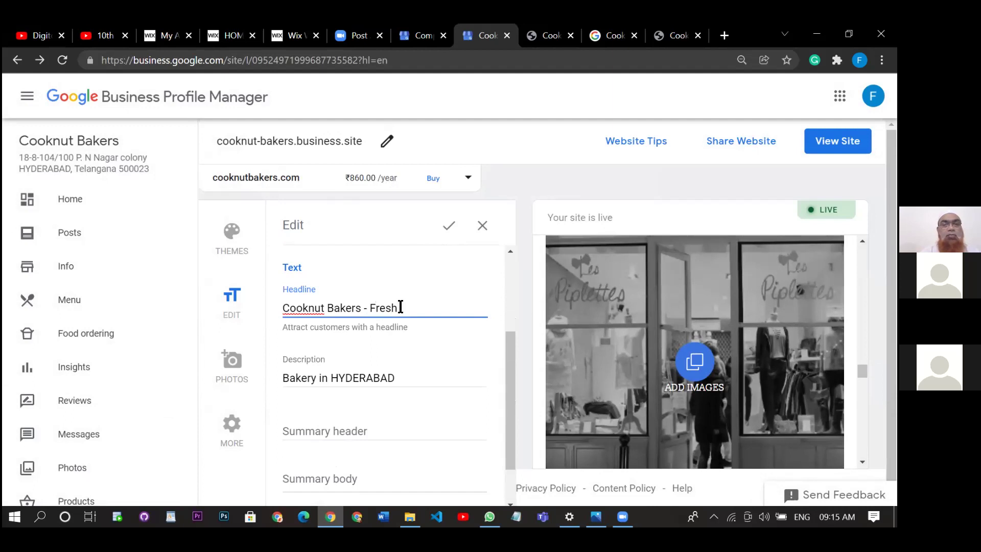
{"action": "type", "text": "Cakes Online"}
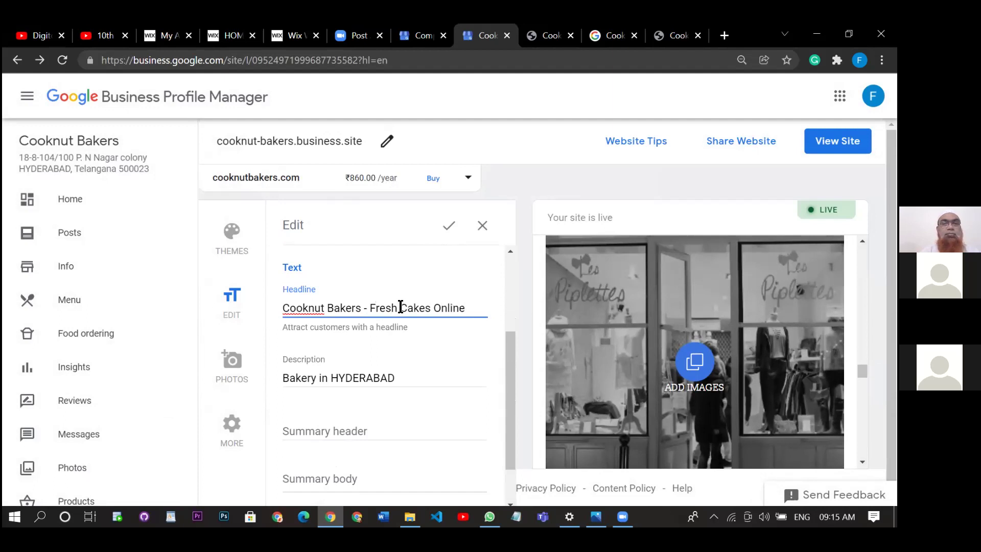
{"action": "scroll", "coordinate": [401, 306], "scroll_direction": "down", "scroll_amount": 1}
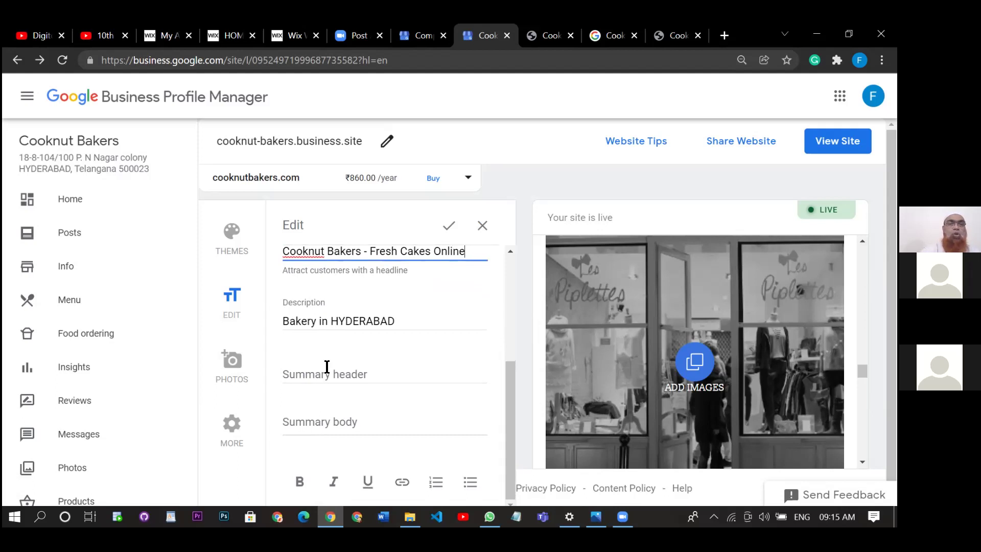
Step: Replace 'Bakery in HYDERABAD' with 'Fresh and Organic Cupcakes right at your door step from Cooknut Bakers'
{"action": "left_click", "coordinate": [330, 321]}
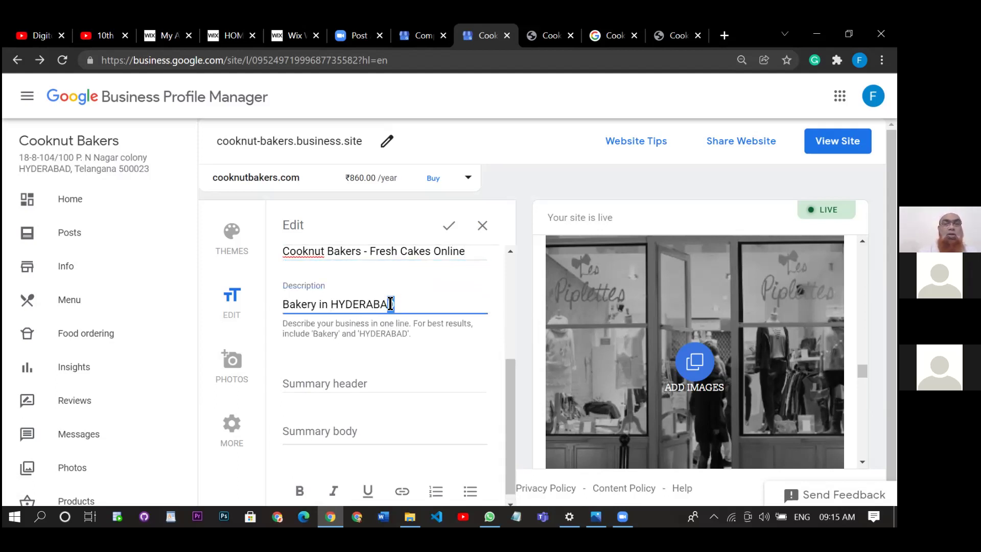
{"action": "left_click_drag", "start_coordinate": [395, 304], "coordinate": [321, 311]}
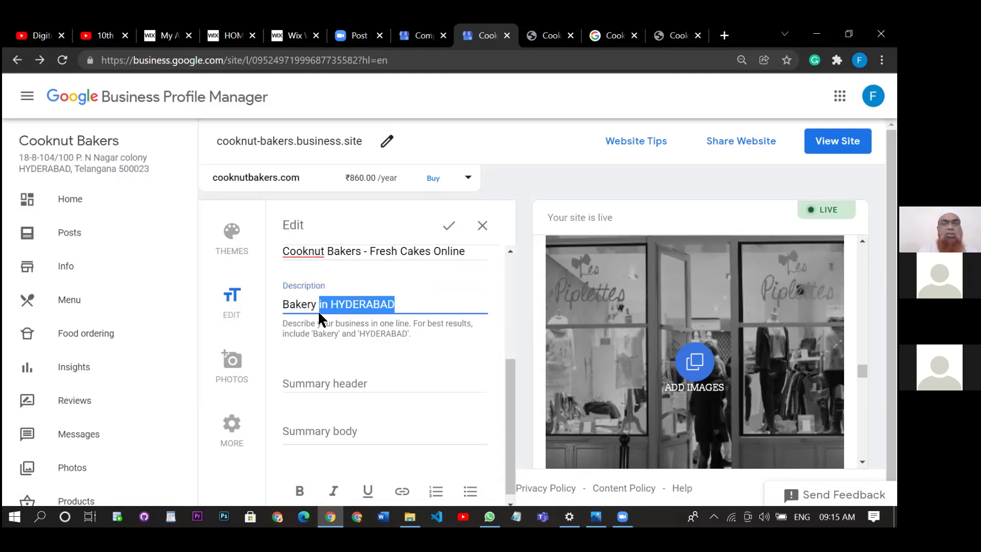
{"action": "key", "text": "BackSpace"}
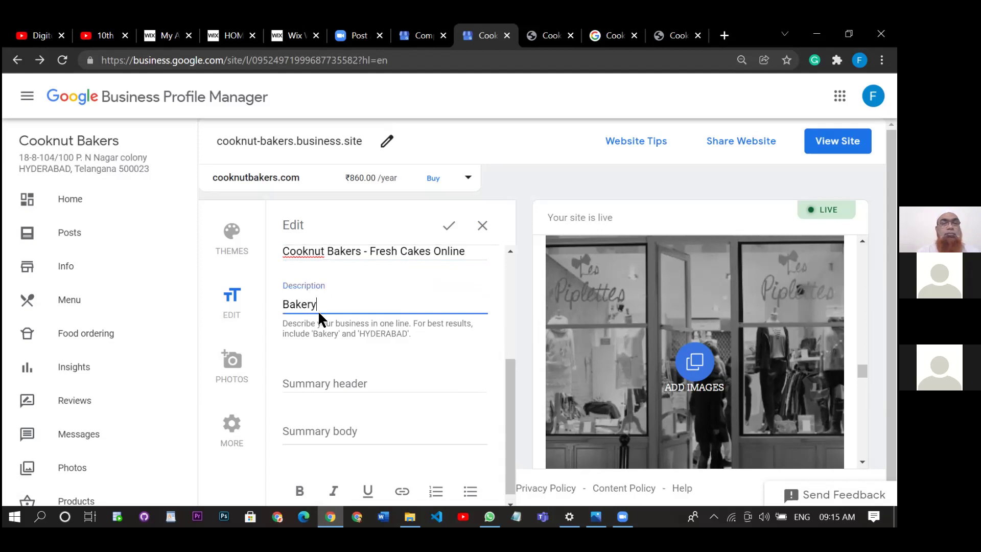
{"action": "left_click_drag", "start_coordinate": [318, 305], "coordinate": [283, 308]}
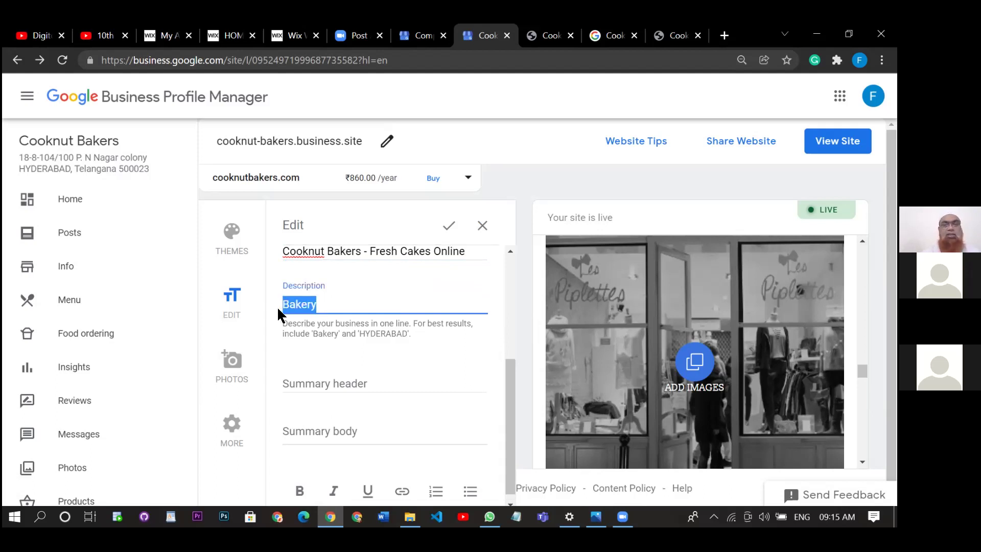
{"action": "type", "text": "Fre"}
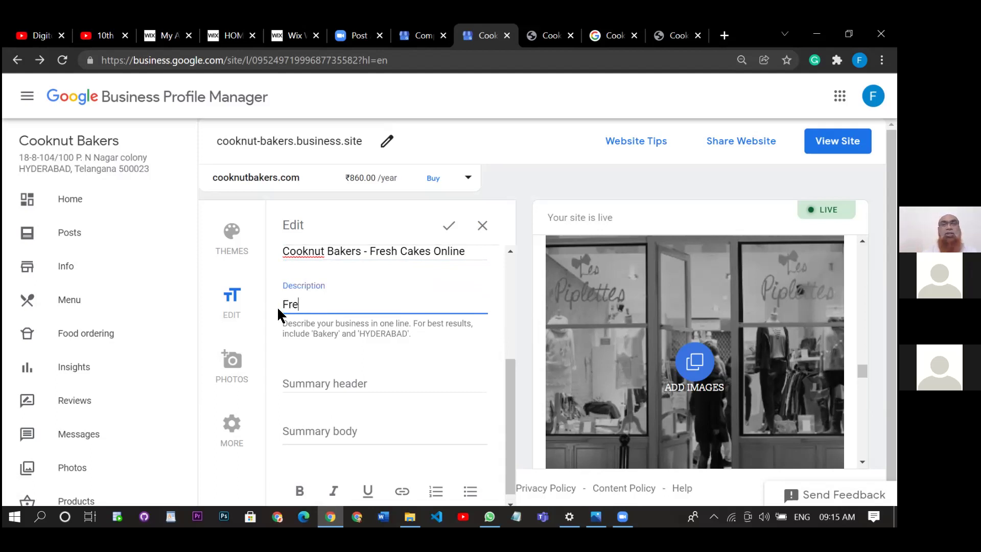
{"action": "type", "text": "sh and"}
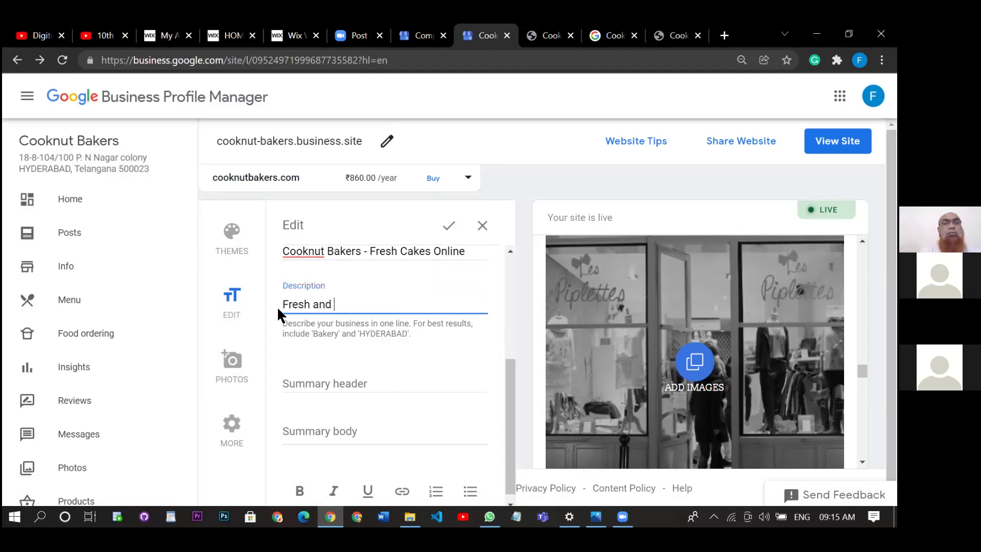
{"action": "type", "text": " Organi"}
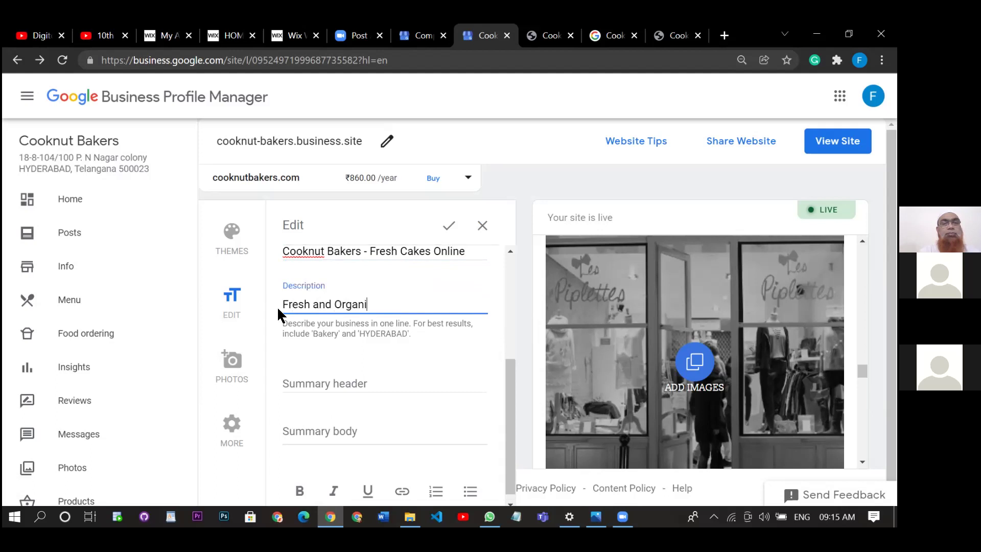
{"action": "type", "text": "c Cupcakke"}
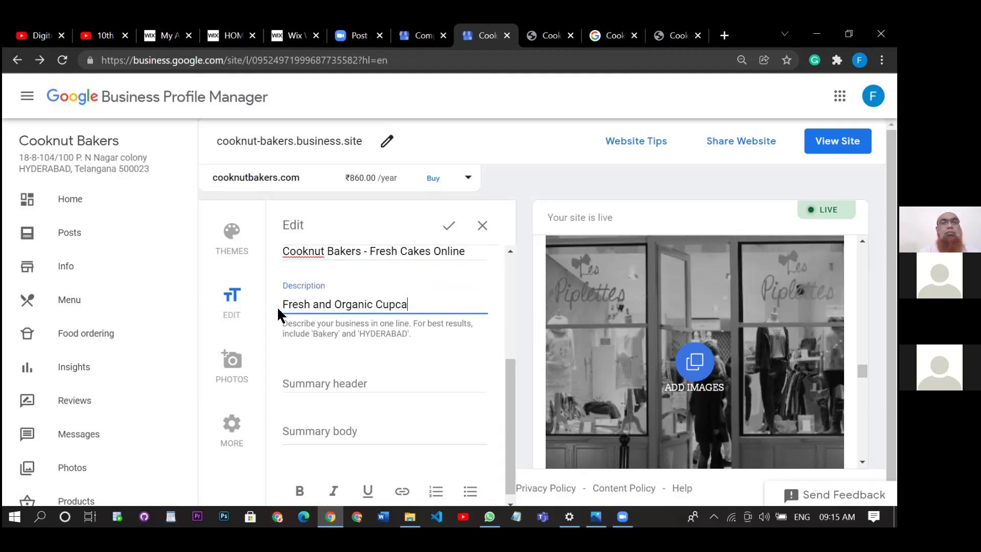
{"action": "key", "text": "BackSpace"}
{"action": "key", "text": "BackSpace"}
{"action": "type", "text": "es right at your"}
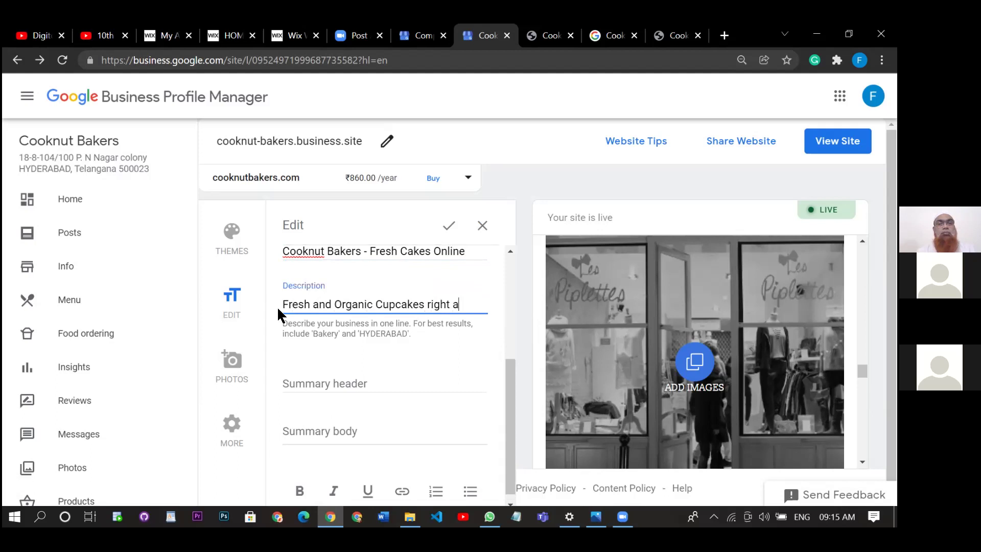
{"action": "type", "text": " d"}
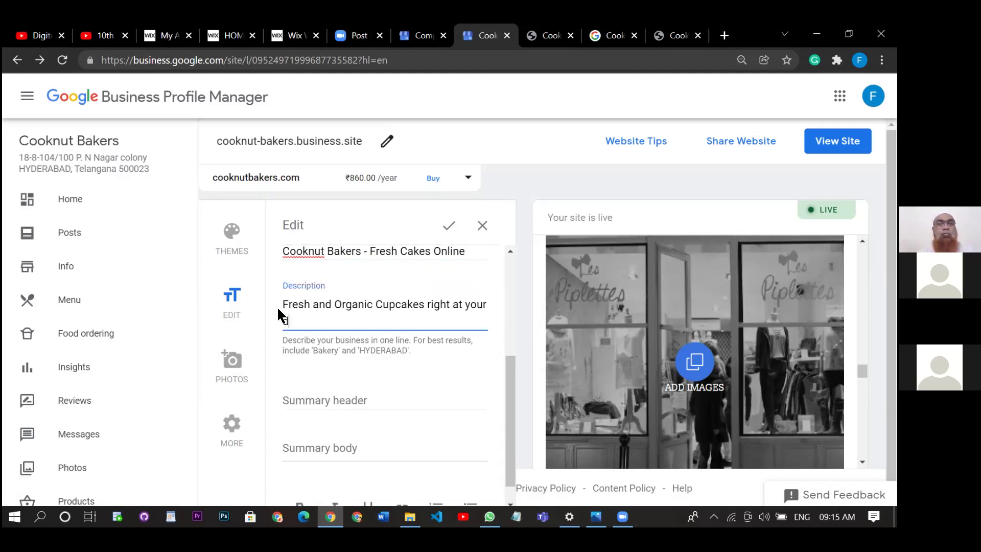
{"action": "type", "text": "oor step"}
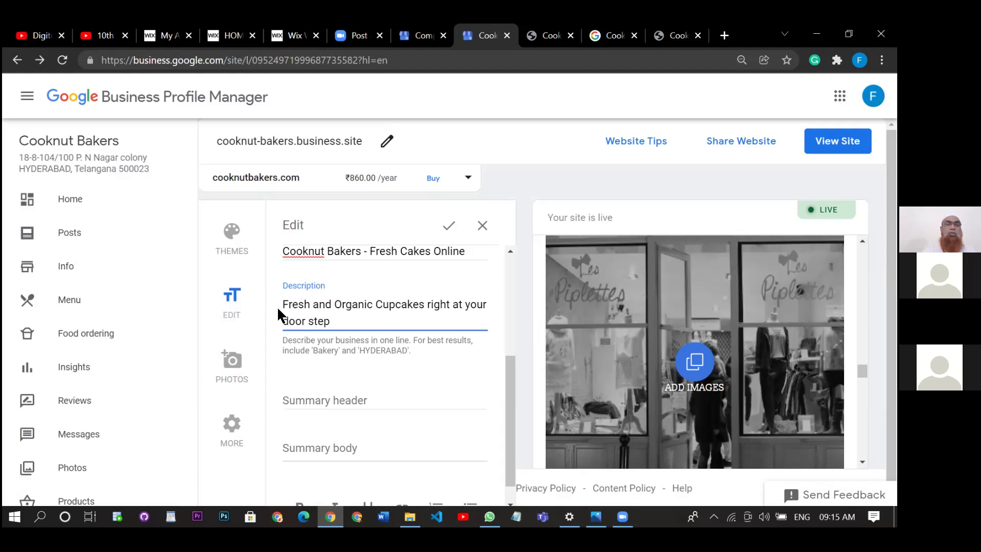
{"action": "type", "text": " f"}
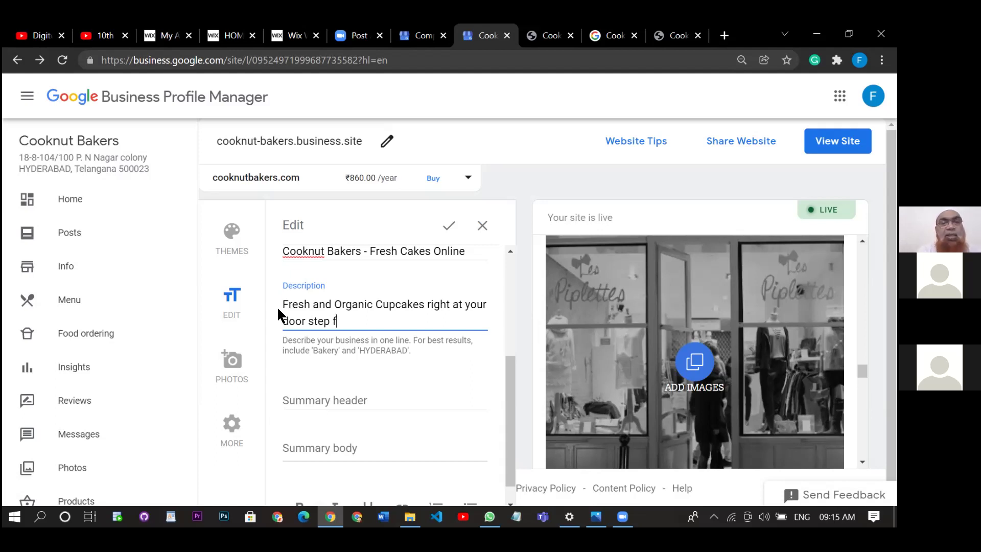
{"action": "type", "text": "rom"}
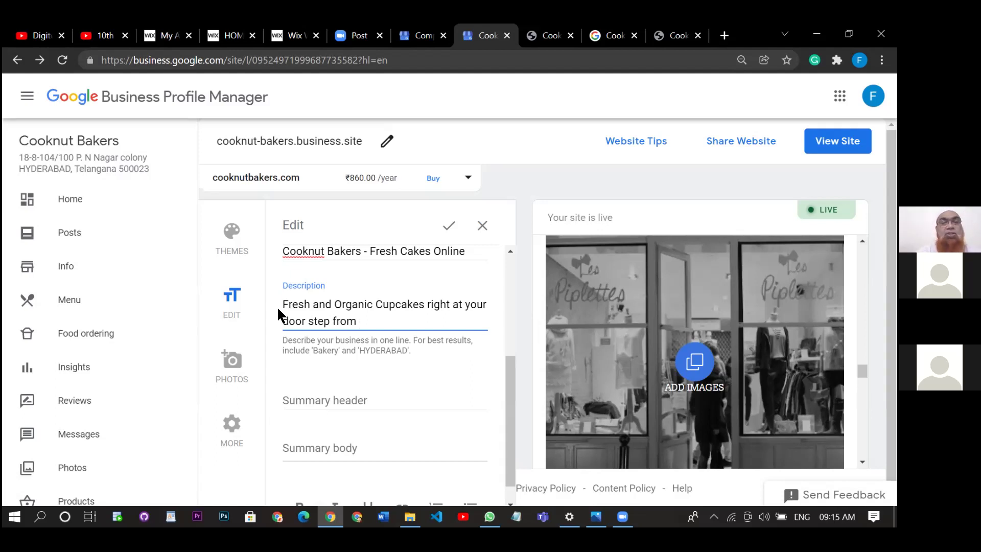
{"action": "type", "text": " Cook"}
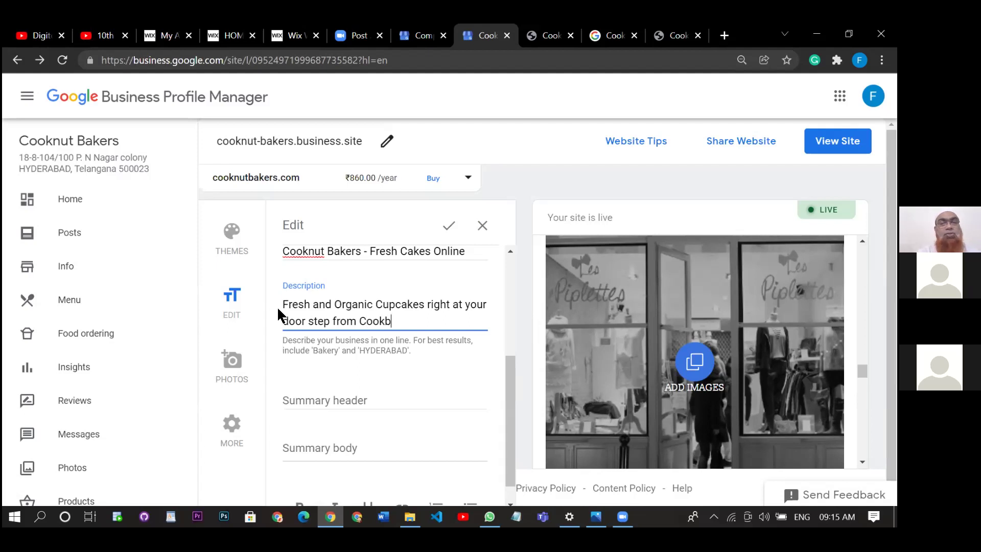
{"action": "type", "text": "nut B"}
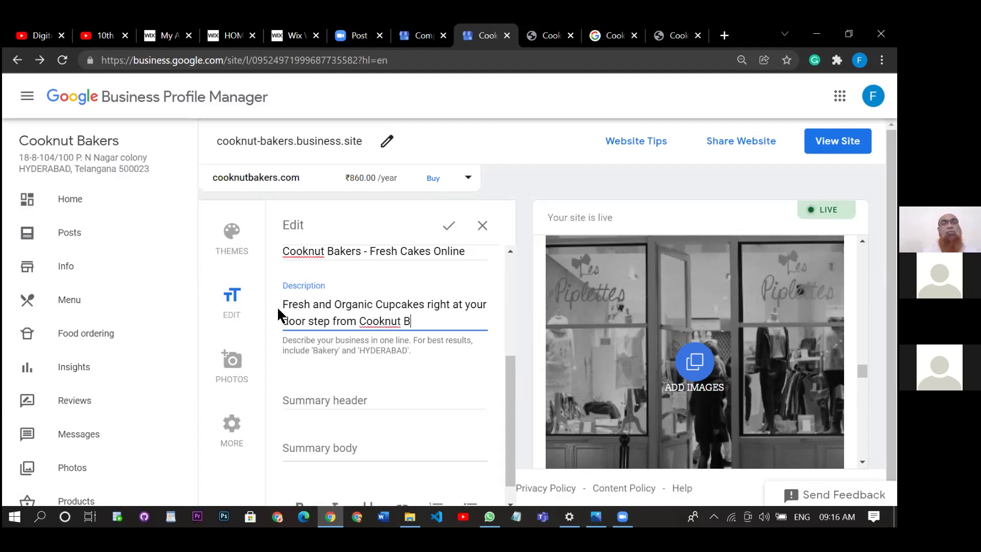
{"action": "type", "text": "akers -"}
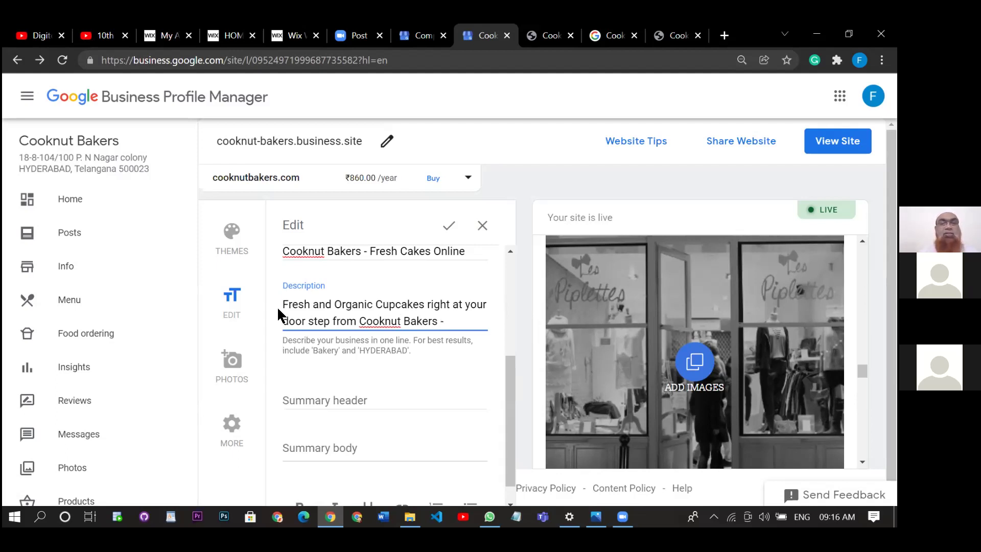
Step: Finish the description with ' - Saidabad Hyderabad', capitalizing Saidabad
{"action": "type", "text": "H"}
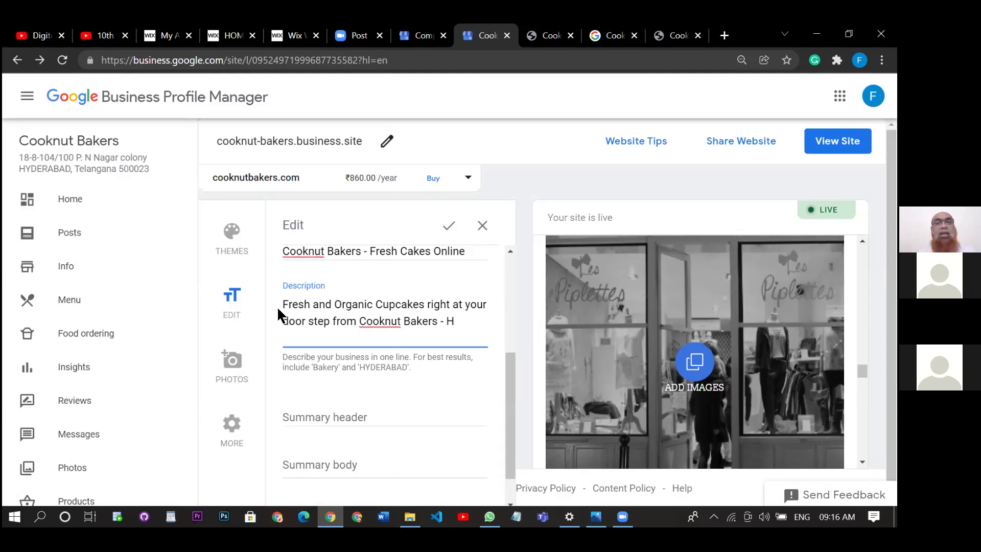
{"action": "key", "text": "BackSpace"}
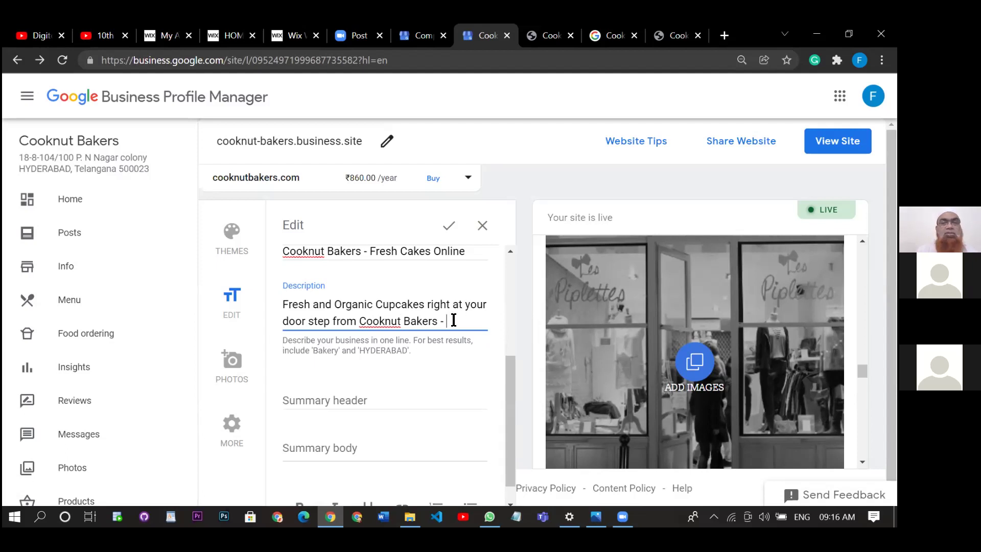
{"action": "type", "text": "saidabad"}
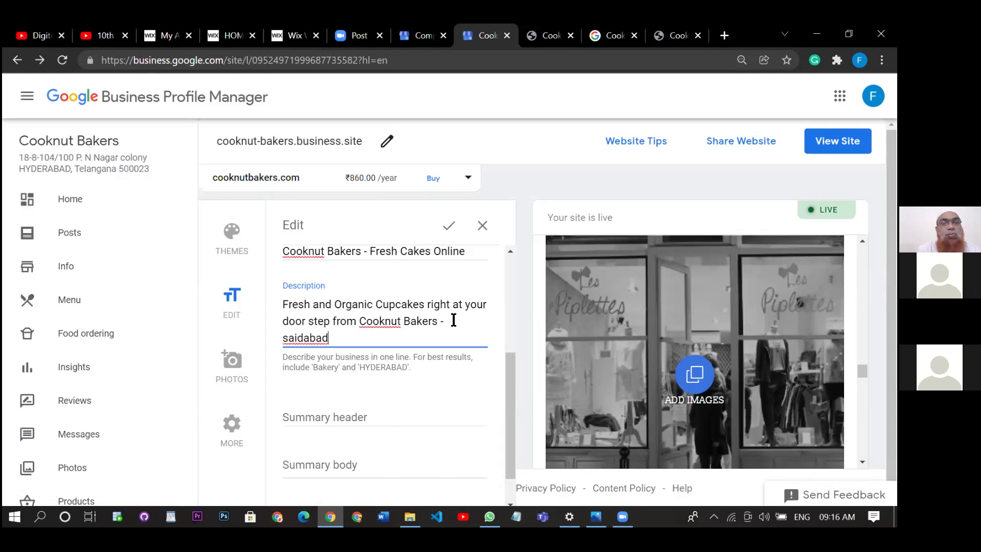
{"action": "type", "text": " hy"}
{"action": "key", "text": "ctrl+h"}
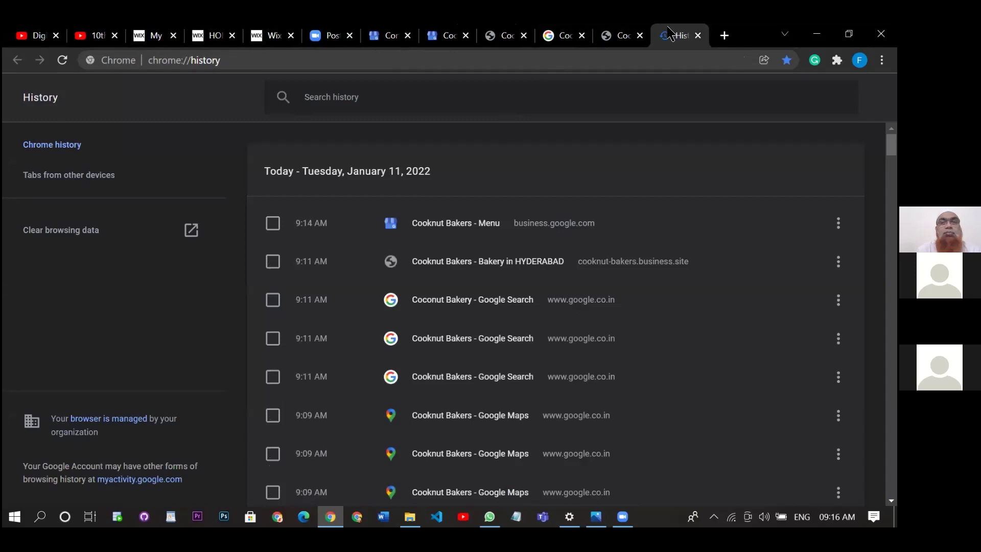
{"action": "left_click", "coordinate": [698, 37]}
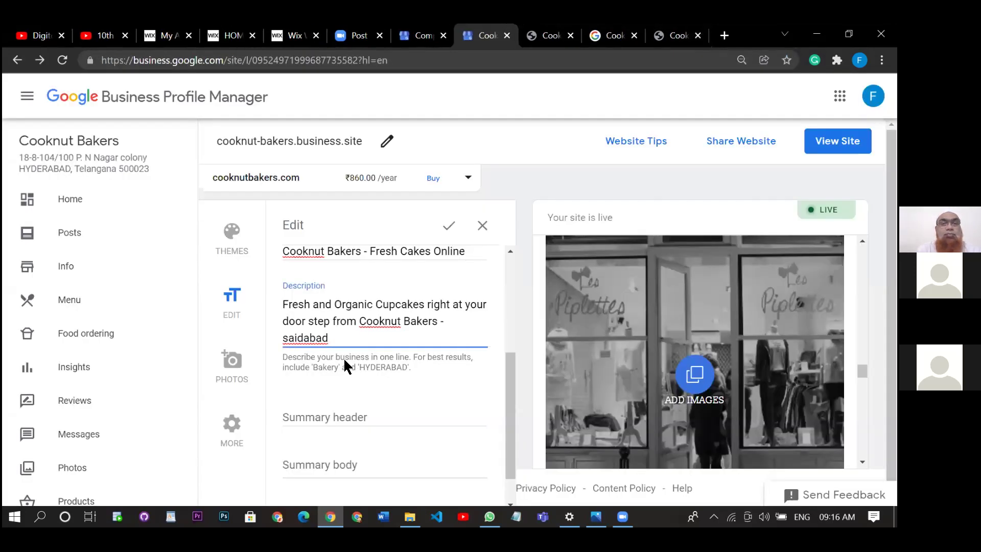
{"action": "type", "text": "Hyderabad"}
{"action": "scroll", "coordinate": [412, 407], "scroll_direction": "down", "scroll_amount": 1}
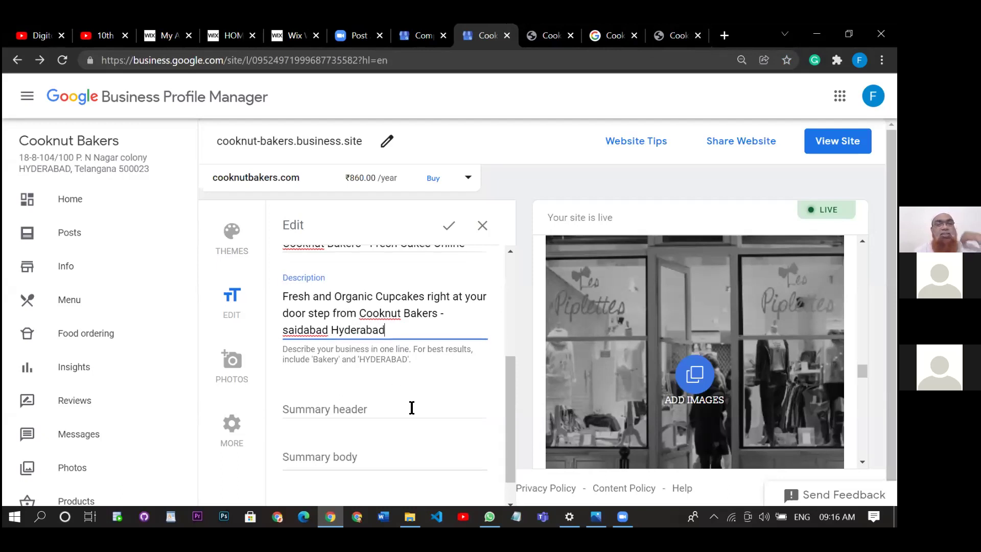
{"action": "left_click", "coordinate": [286, 297]}
{"action": "key", "text": "BackSpace"}
{"action": "type", "text": "S"}
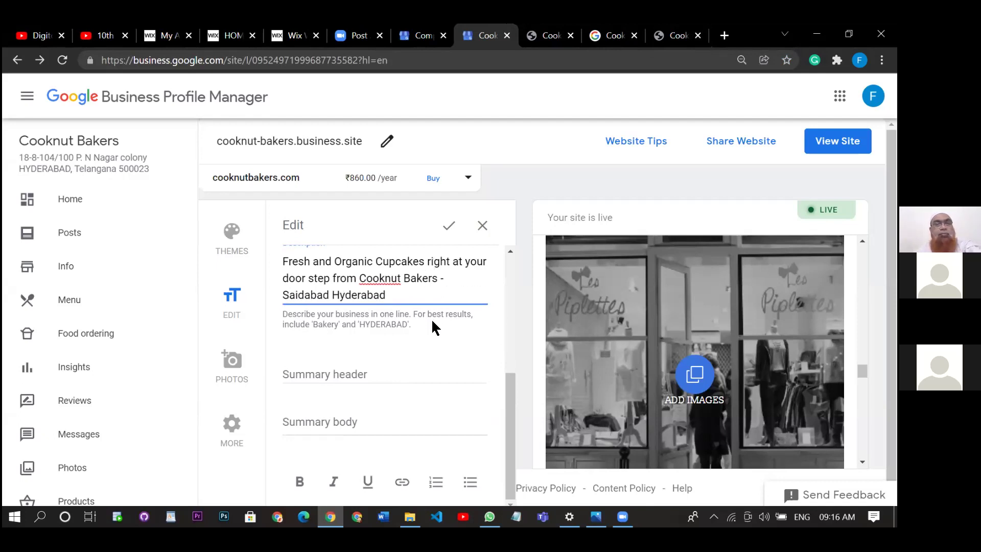
{"action": "scroll", "coordinate": [432, 327], "scroll_direction": "up", "scroll_amount": 2}
{"action": "scroll", "coordinate": [432, 328], "scroll_direction": "down", "scroll_amount": 2}
{"action": "left_click", "coordinate": [349, 376]}
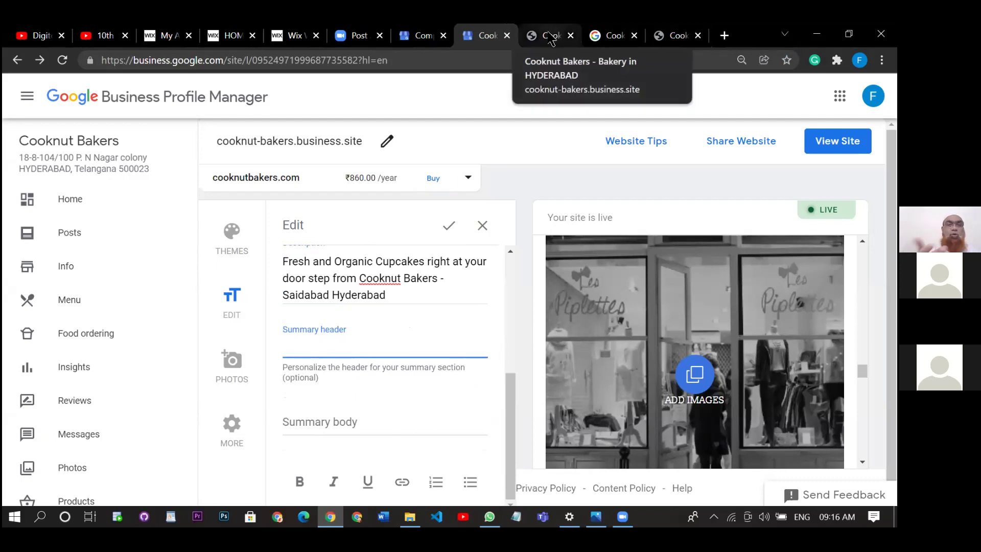
{"action": "left_click", "coordinate": [551, 37]}
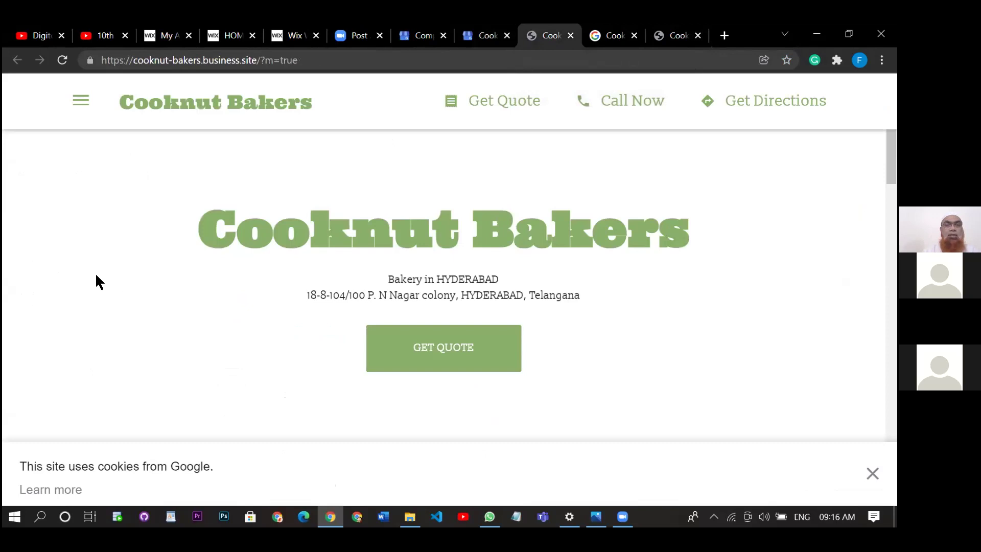
{"action": "left_click", "coordinate": [480, 32]}
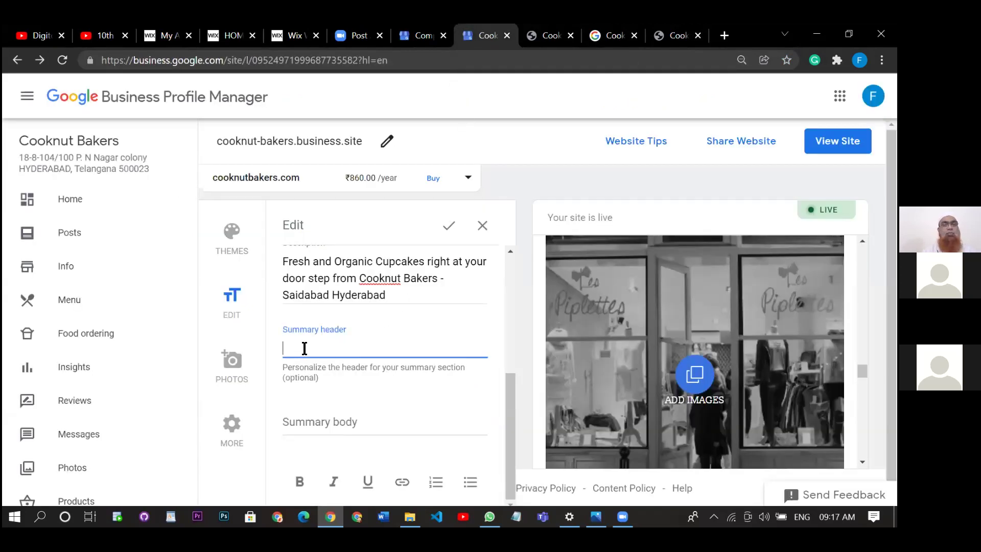
{"action": "scroll", "coordinate": [304, 348], "scroll_direction": "down", "scroll_amount": 1}
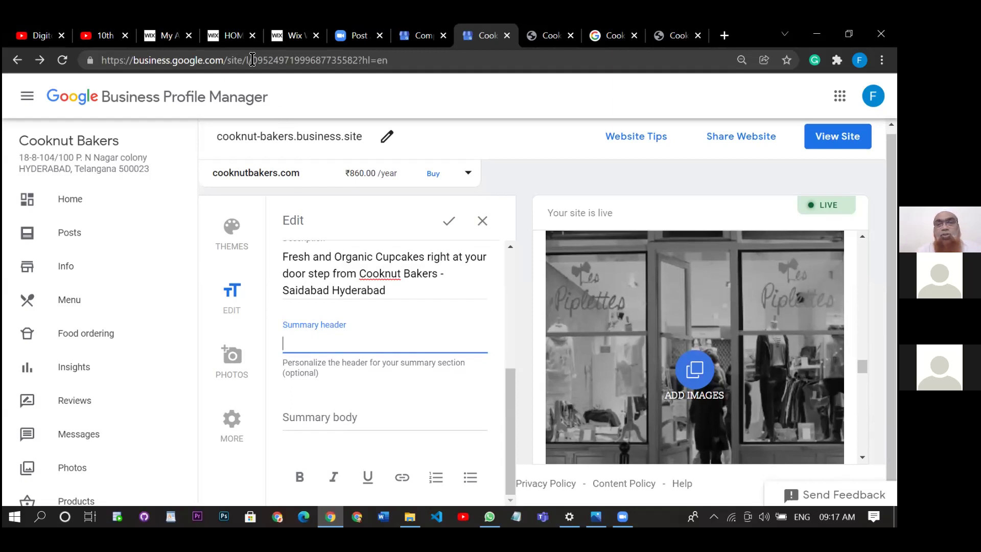
{"action": "left_click", "coordinate": [228, 37]}
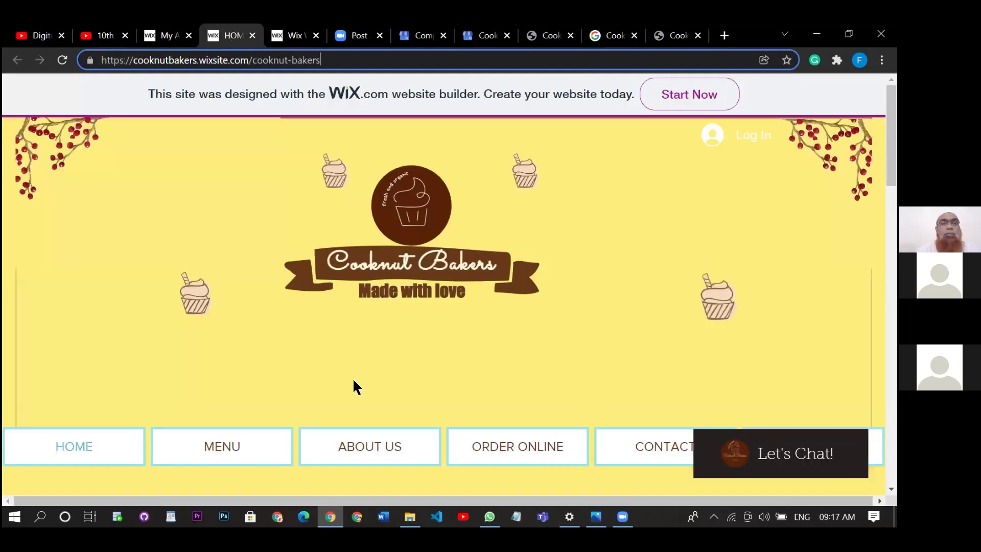
Step: On the Wix site's Menu page, select the 'Cupcakes | All Flavours | Special RedVelvet Cake |' heading
{"action": "scroll", "coordinate": [355, 387], "scroll_direction": "down", "scroll_amount": 5}
{"action": "left_click", "coordinate": [231, 192]}
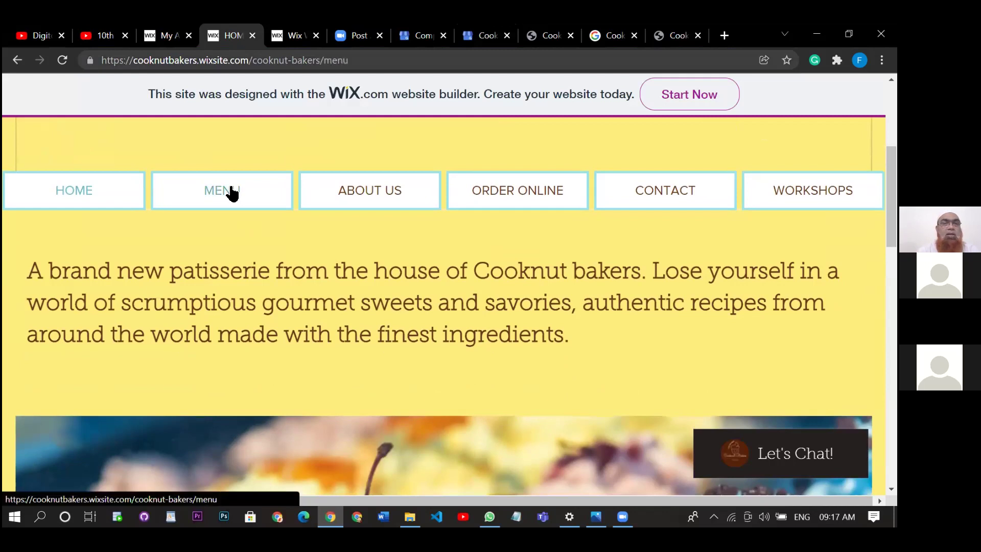
{"action": "scroll", "coordinate": [355, 434], "scroll_direction": "down", "scroll_amount": 5}
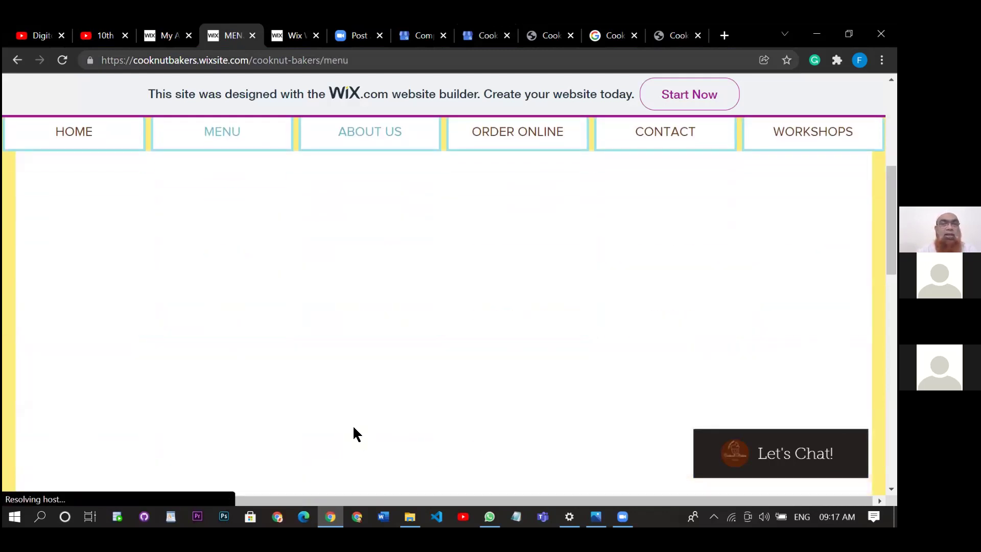
{"action": "scroll", "coordinate": [142, 322], "scroll_direction": "down", "scroll_amount": 1}
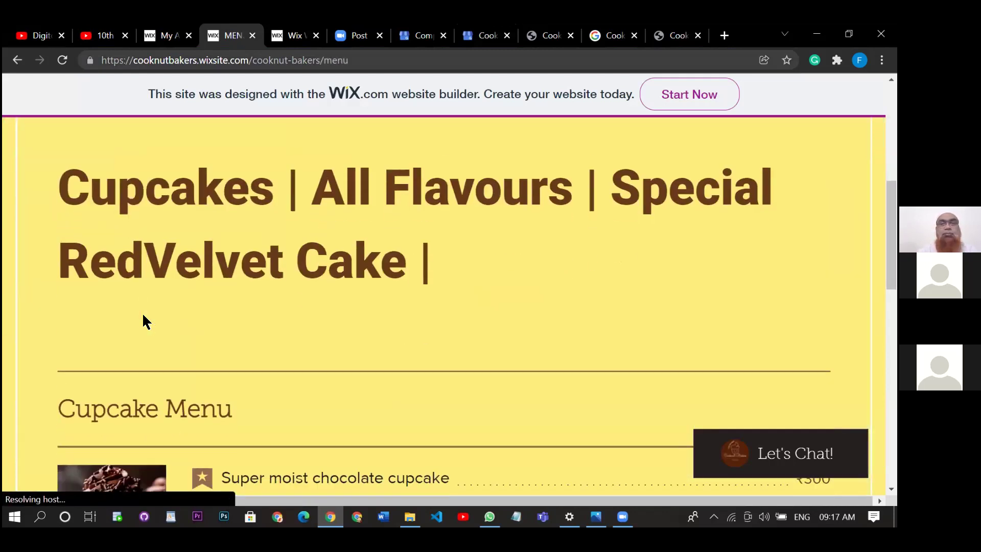
{"action": "left_click_drag", "start_coordinate": [52, 165], "coordinate": [427, 280]}
{"action": "key", "text": "ctrl+c"}
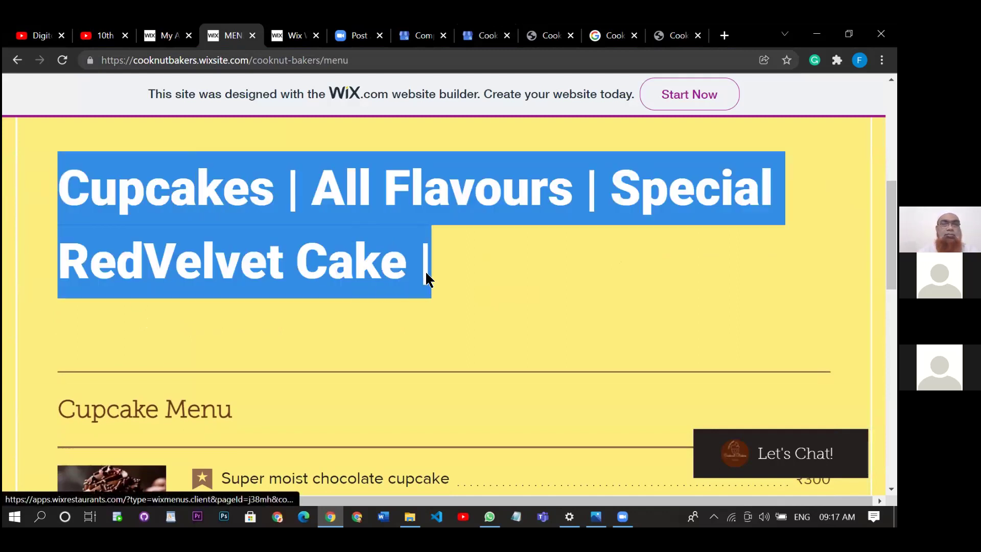
Step: Paste the copied heading into Summary header and edit it to 'Cupcakes,All Flavours,Special RedVelvet'
{"action": "left_click", "coordinate": [483, 35]}
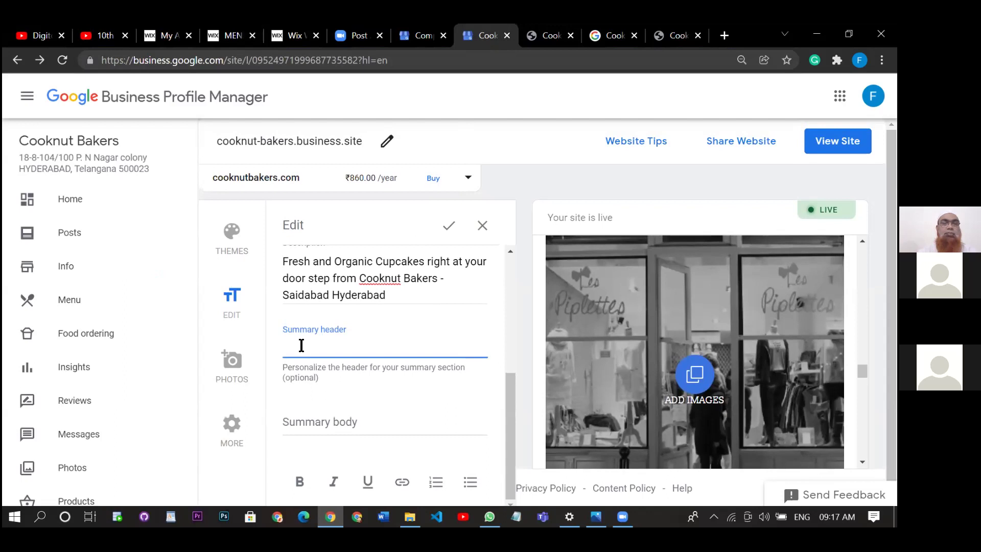
{"action": "key", "text": "ctrl+v"}
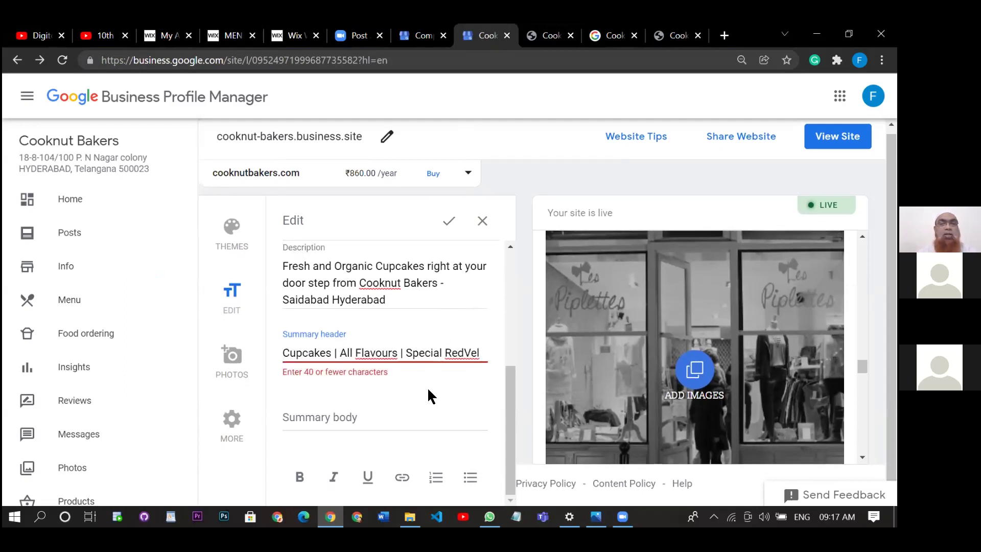
{"action": "left_click", "coordinate": [371, 358]}
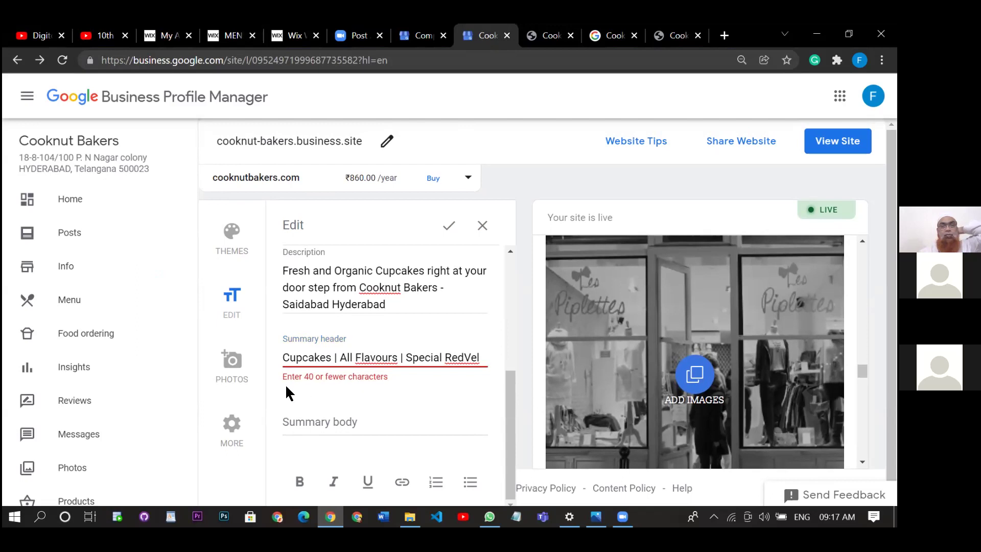
{"action": "left_click", "coordinate": [342, 357]}
{"action": "key", "text": "BackSpace"}
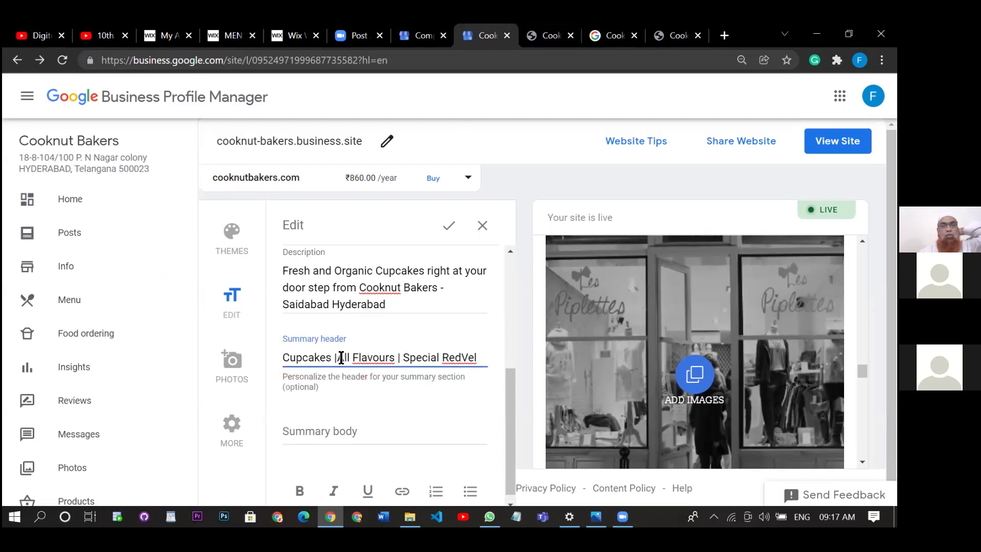
{"action": "key", "text": "BackSpace"}
{"action": "type", "text": ","}
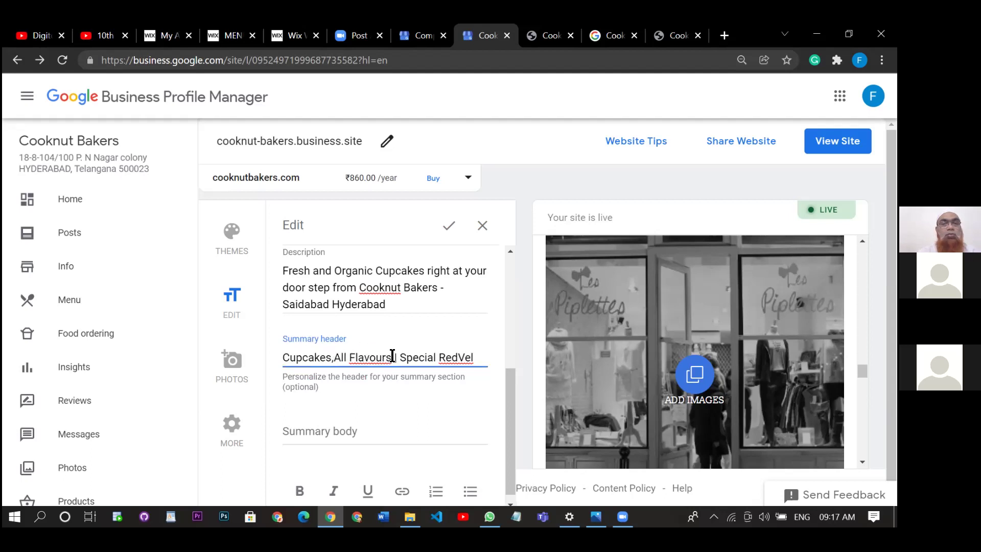
{"action": "left_click", "coordinate": [402, 358]}
{"action": "key", "text": "BackSpace"}
{"action": "key", "text": "BackSpace"}
{"action": "key", "text": "BackSpace"}
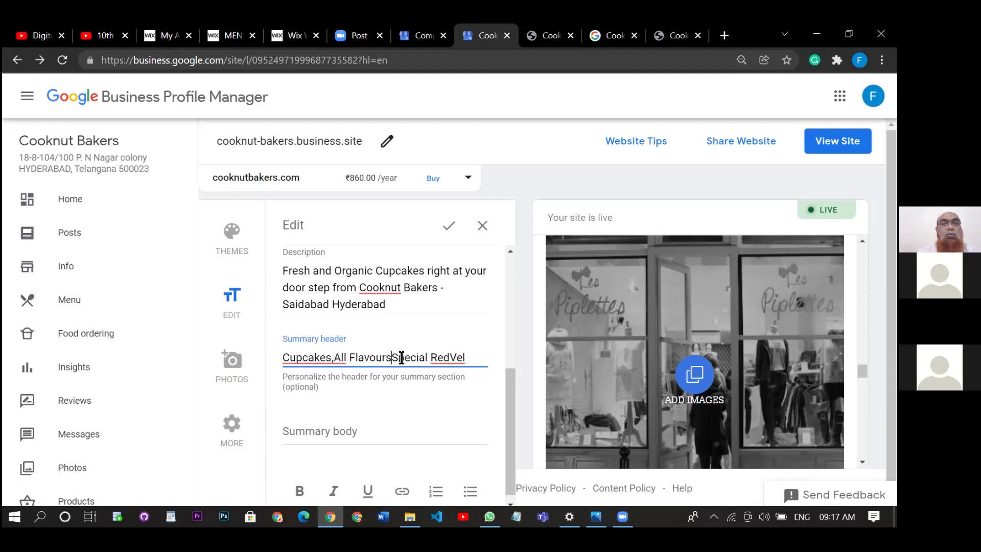
{"action": "type", "text": ","}
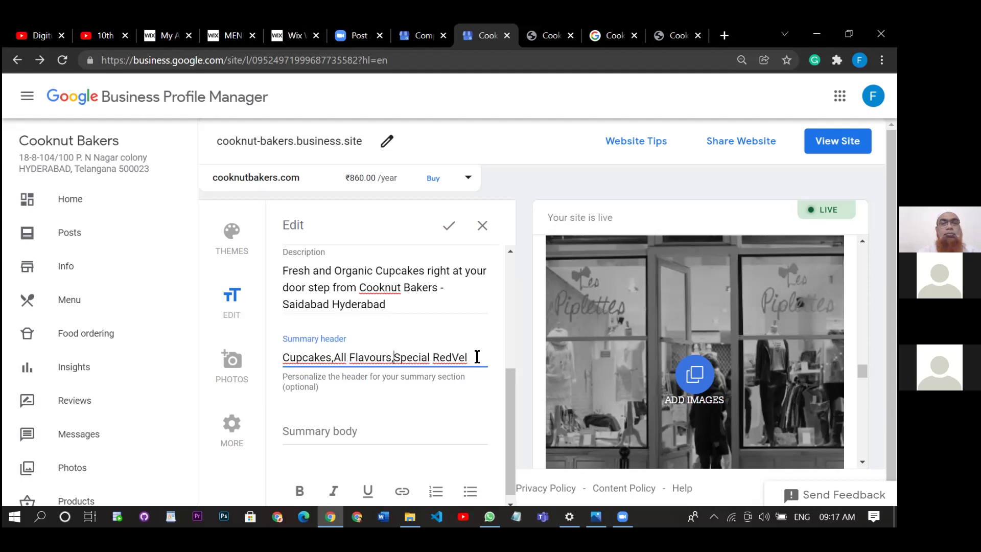
{"action": "left_click", "coordinate": [477, 356]}
{"action": "type", "text": "vet"}
{"action": "left_click", "coordinate": [387, 397]}
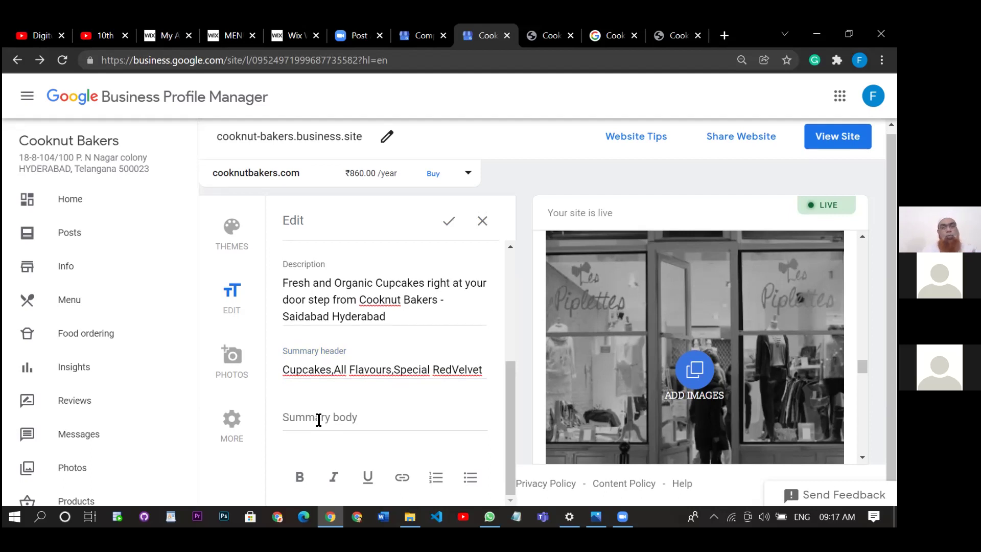
Step: Reload the live Cooknut Bakers site to check it, then save the headline, description and summary edits
{"action": "left_click", "coordinate": [547, 40]}
{"action": "scroll", "coordinate": [421, 322], "scroll_direction": "down", "scroll_amount": 5}
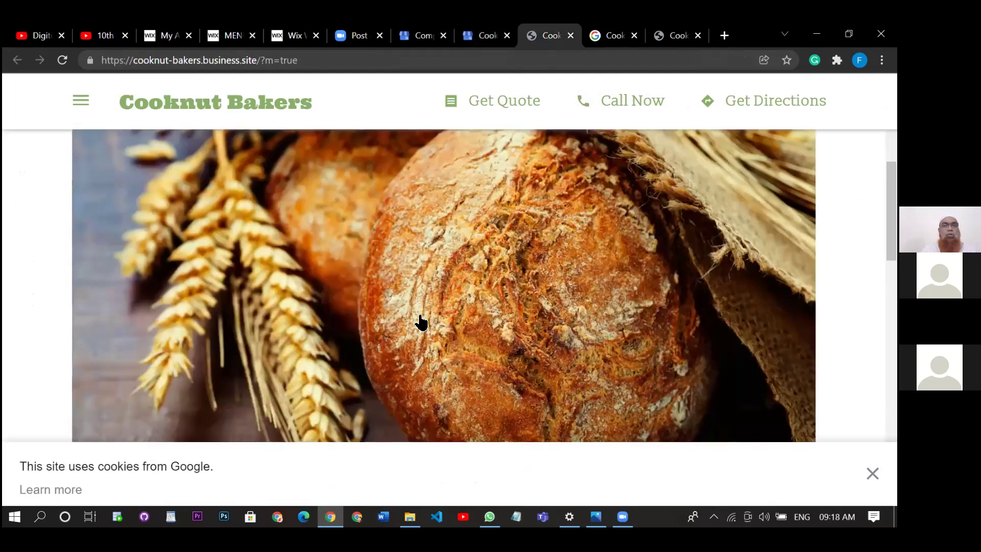
{"action": "scroll", "coordinate": [516, 162], "scroll_direction": "up", "scroll_amount": 5}
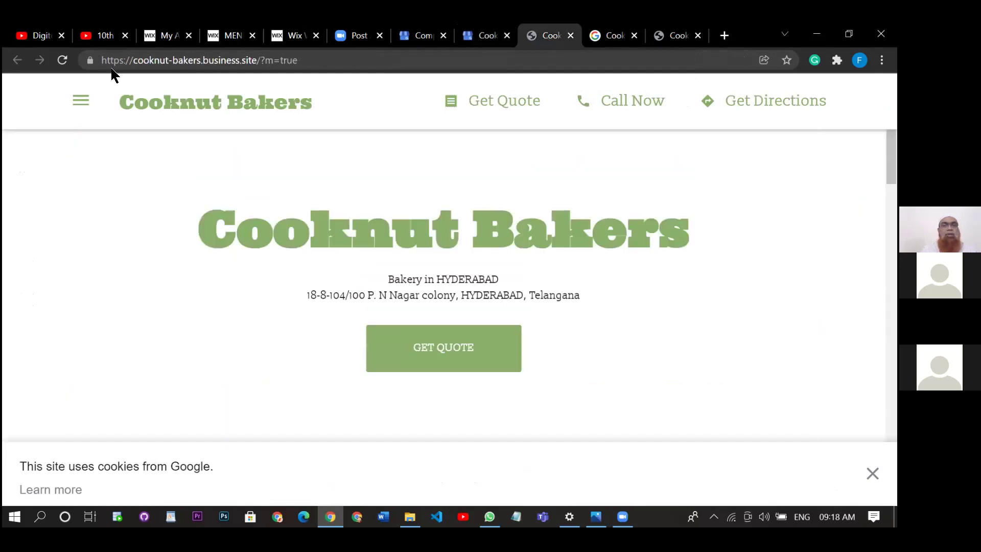
{"action": "left_click", "coordinate": [62, 60]}
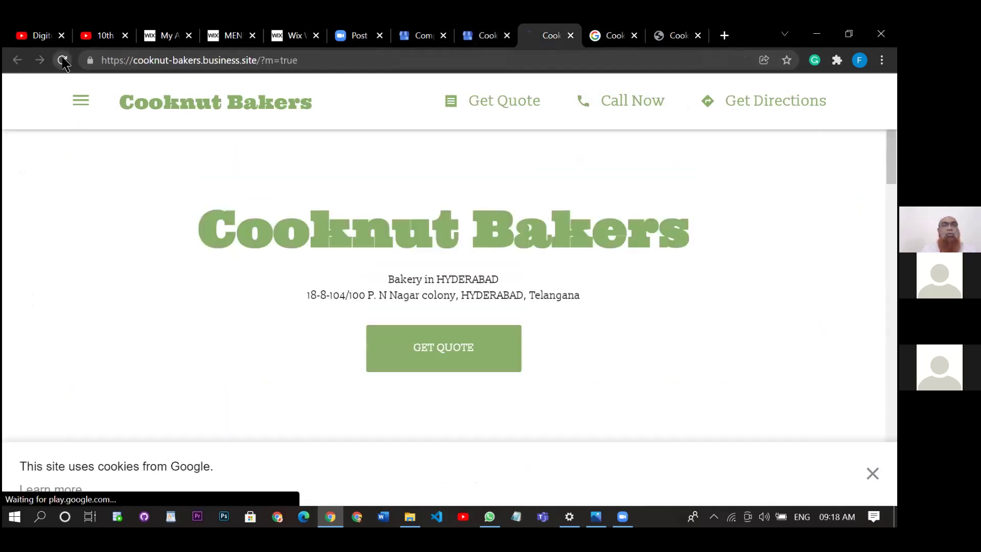
{"action": "left_click", "coordinate": [481, 35]}
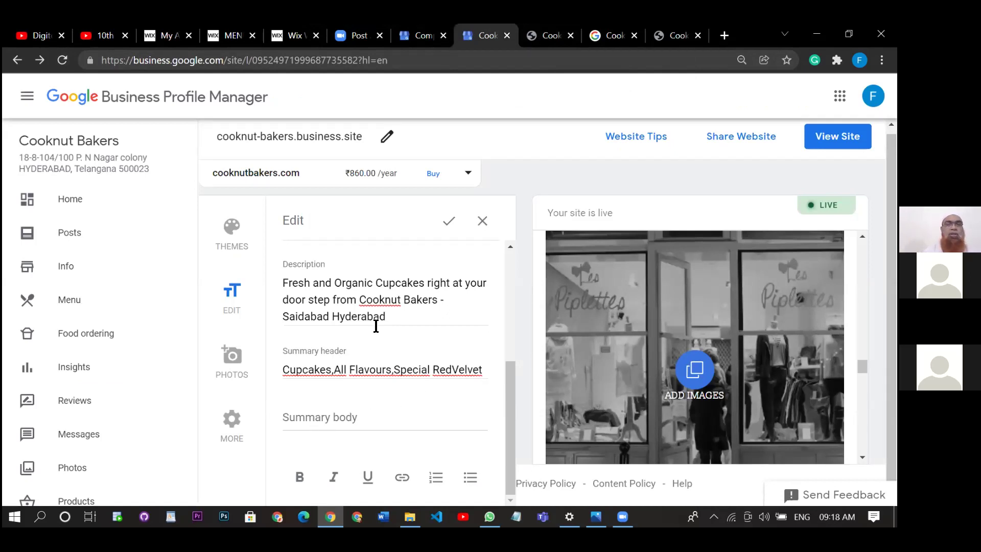
{"action": "left_click", "coordinate": [447, 221]}
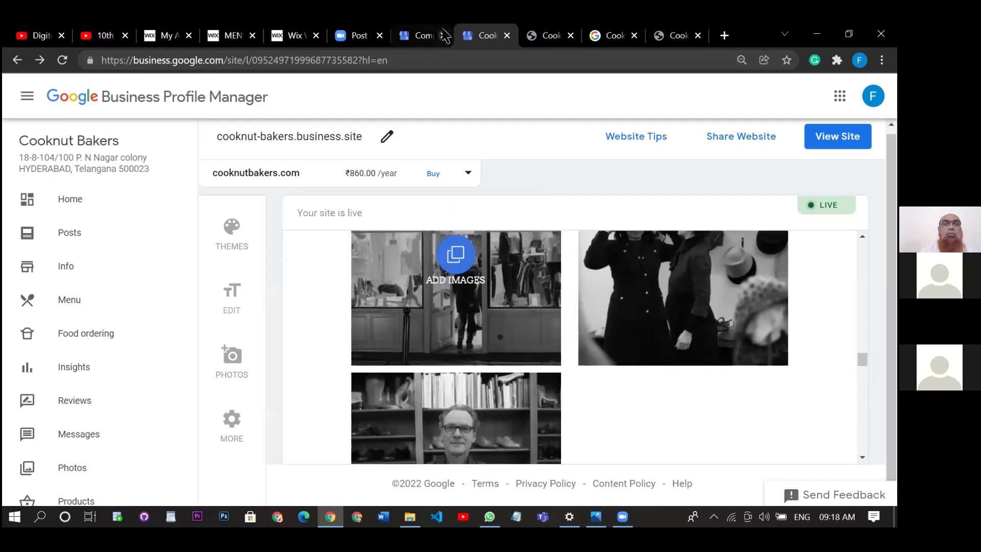
{"action": "left_click", "coordinate": [549, 37]}
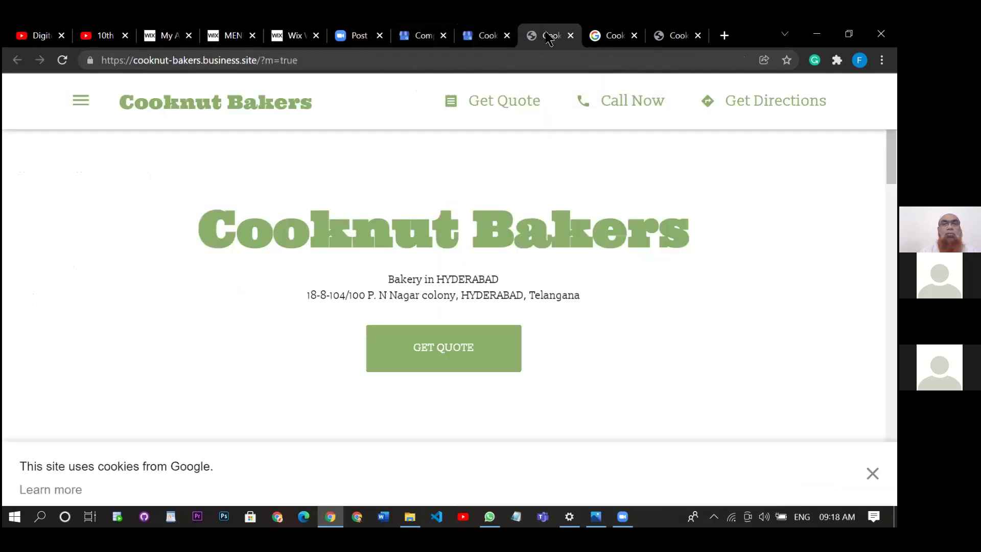
{"action": "left_click", "coordinate": [62, 61]}
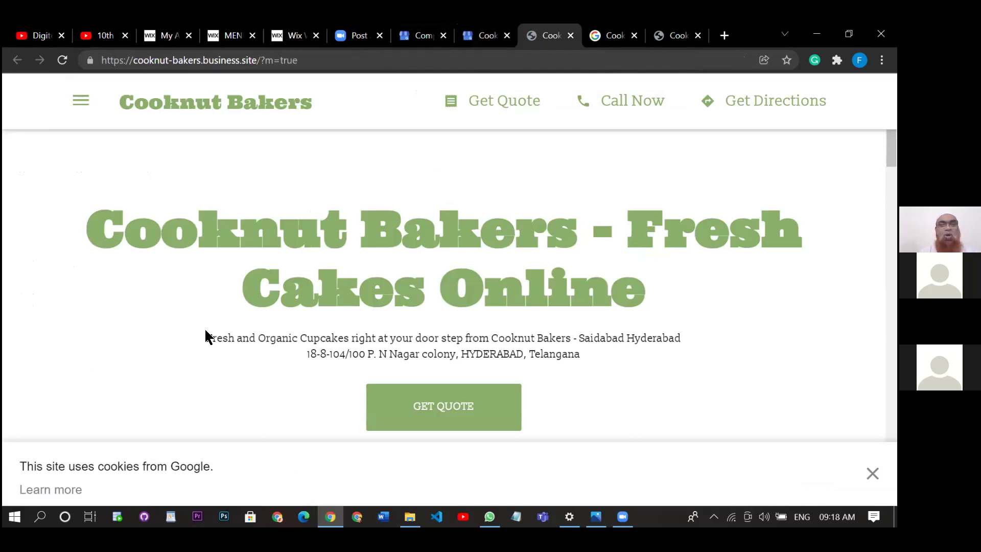
{"action": "scroll", "coordinate": [206, 331], "scroll_direction": "down", "scroll_amount": 3}
{"action": "scroll", "coordinate": [205, 335], "scroll_direction": "down", "scroll_amount": 1}
{"action": "scroll", "coordinate": [206, 334], "scroll_direction": "up", "scroll_amount": 1}
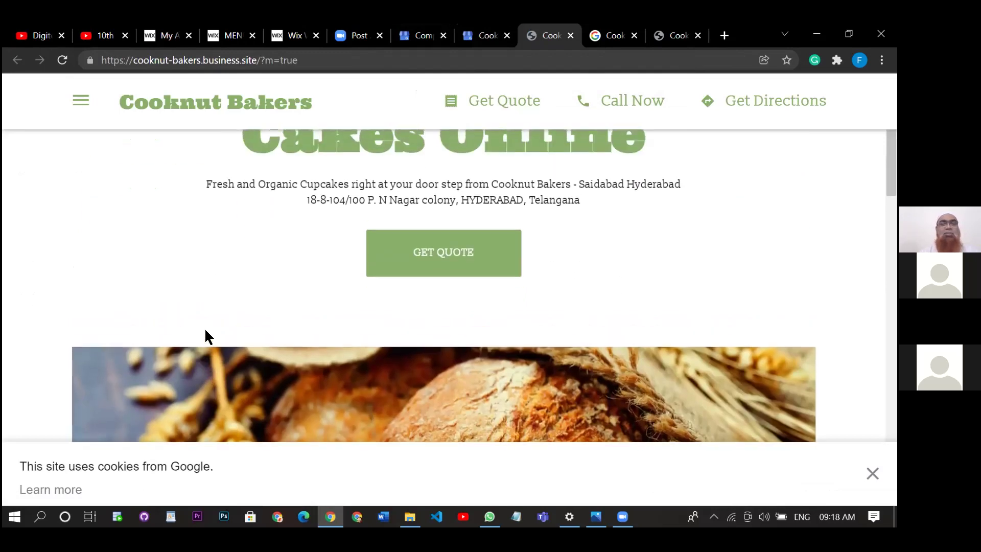
{"action": "left_click_drag", "start_coordinate": [202, 197], "coordinate": [712, 201]}
{"action": "left_click", "coordinate": [616, 224]}
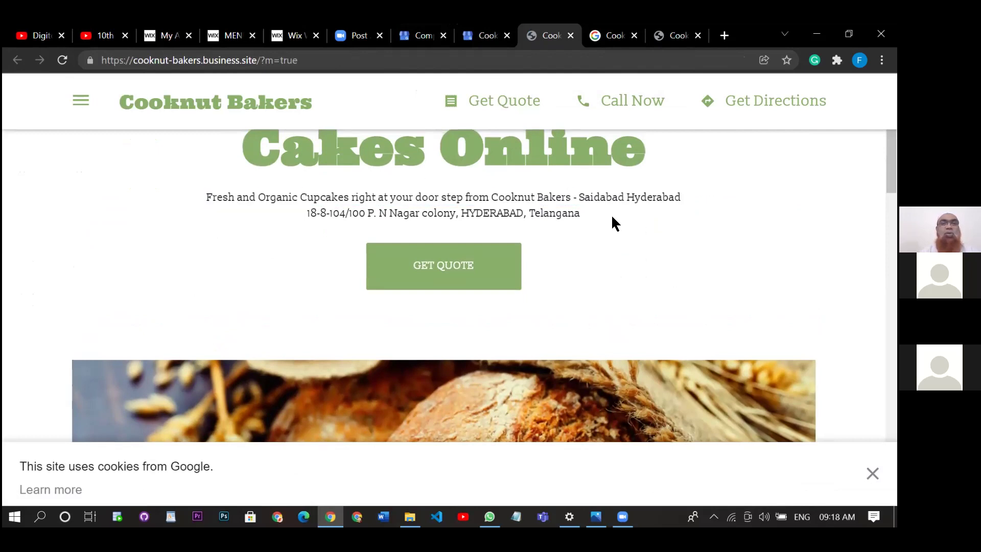
{"action": "left_click_drag", "start_coordinate": [606, 212], "coordinate": [292, 221]}
{"action": "left_click", "coordinate": [294, 221]}
{"action": "scroll", "coordinate": [299, 229], "scroll_direction": "up", "scroll_amount": 3}
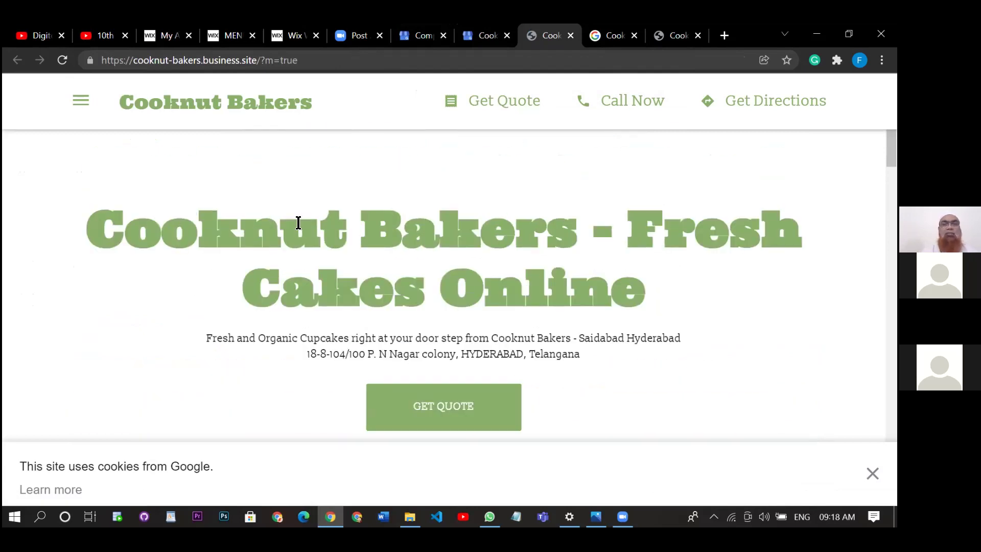
{"action": "scroll", "coordinate": [298, 222], "scroll_direction": "down", "scroll_amount": 5}
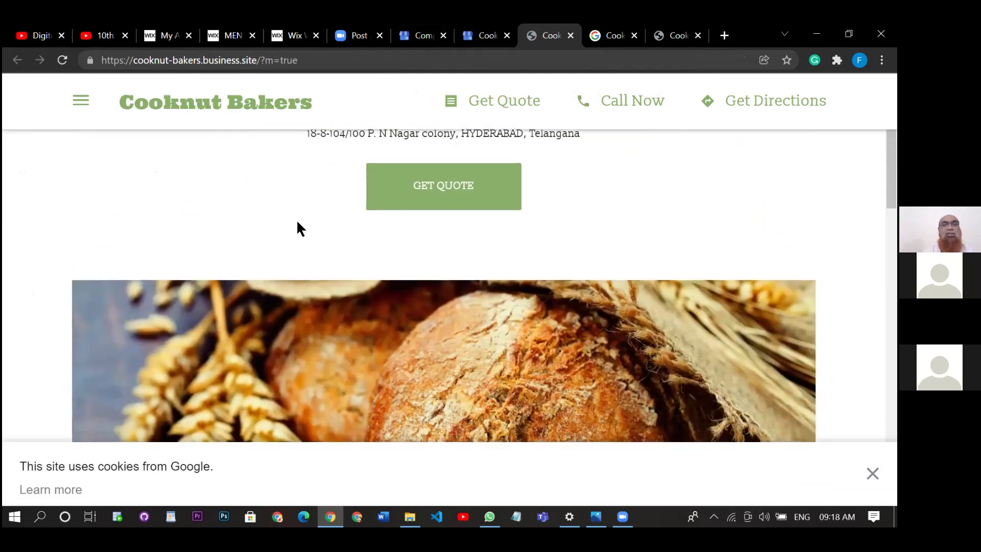
{"action": "scroll", "coordinate": [299, 223], "scroll_direction": "up", "scroll_amount": 5}
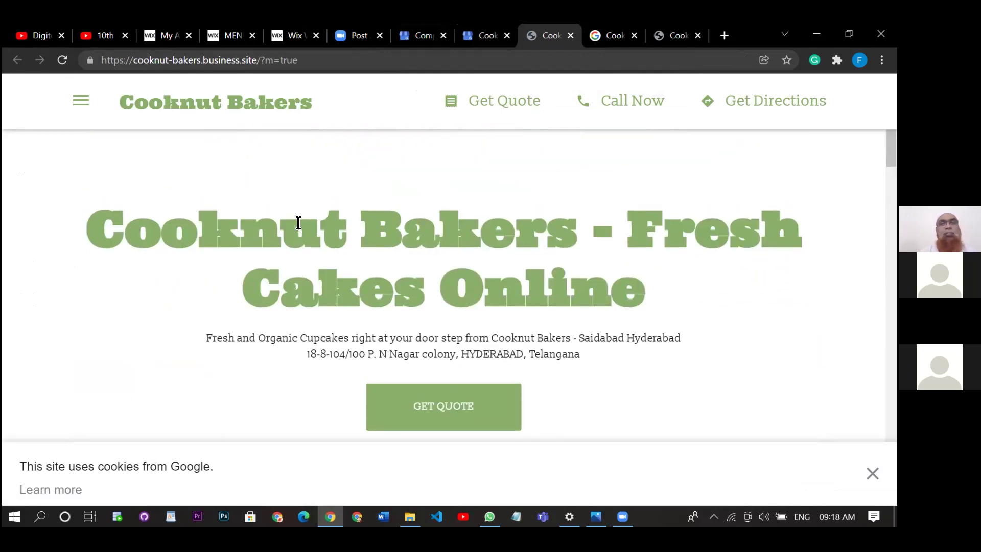
{"action": "left_click", "coordinate": [473, 37]}
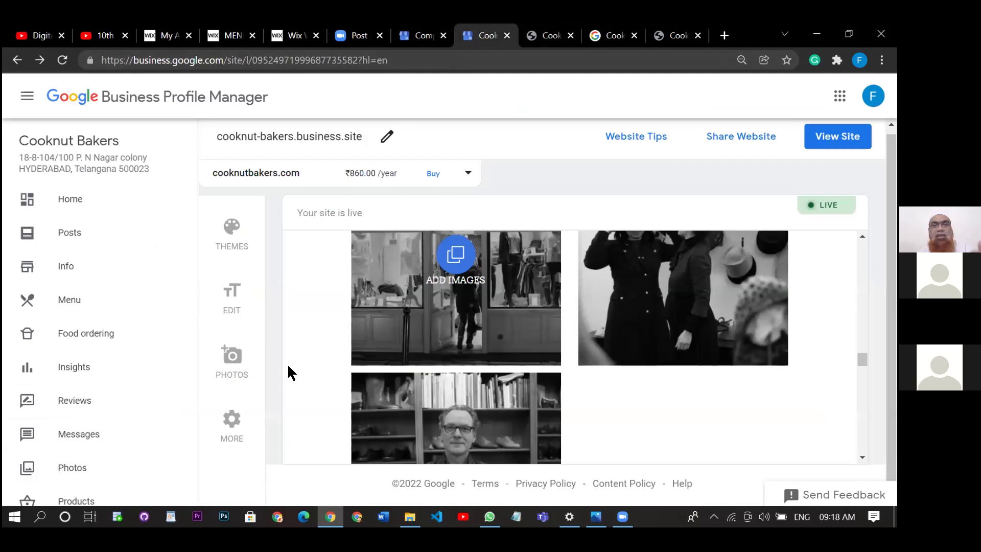
Step: Add Small-Batch-Yellow-Cupcakes-recipe-photo-0714 from the Desktop to the website gallery
{"action": "left_click", "coordinate": [457, 261]}
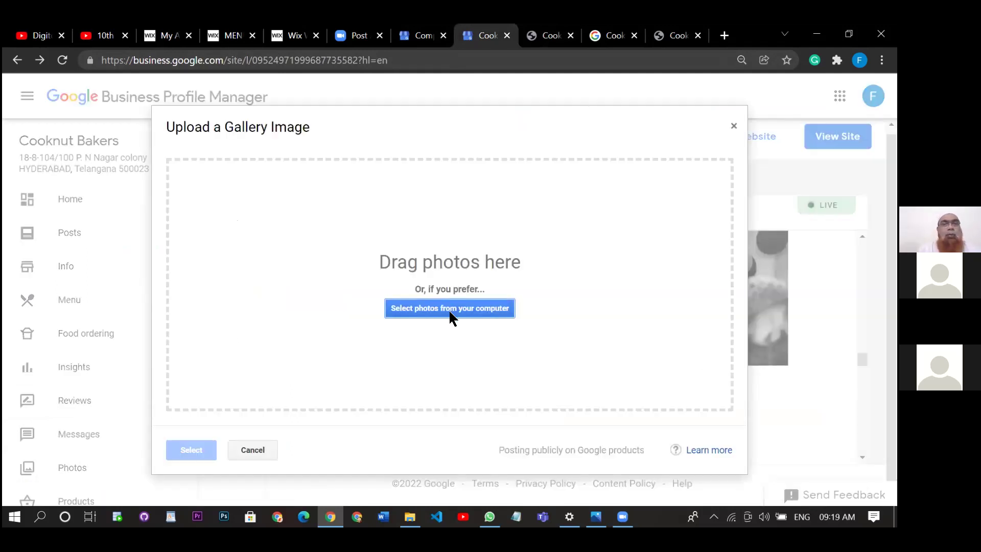
{"action": "left_click", "coordinate": [451, 310]}
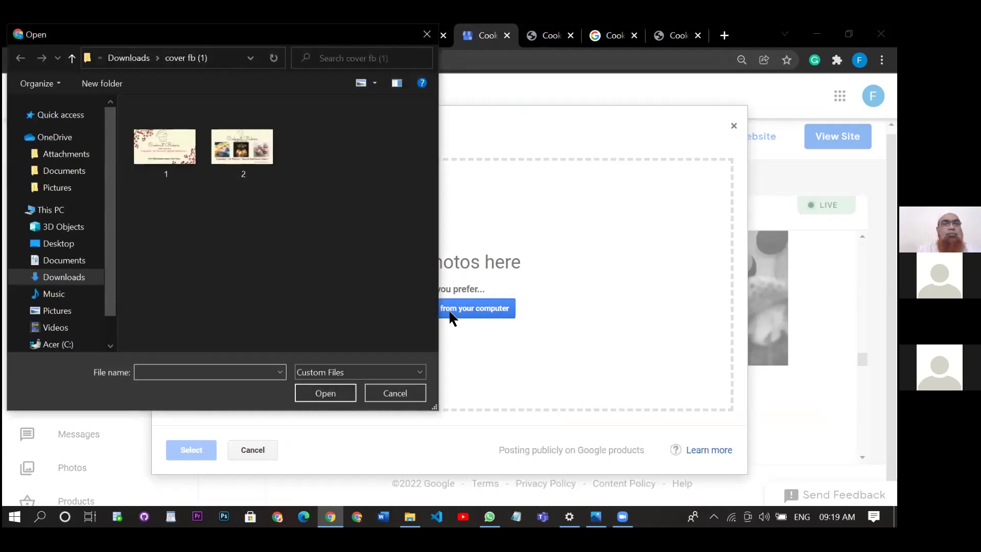
{"action": "left_click", "coordinate": [60, 245]}
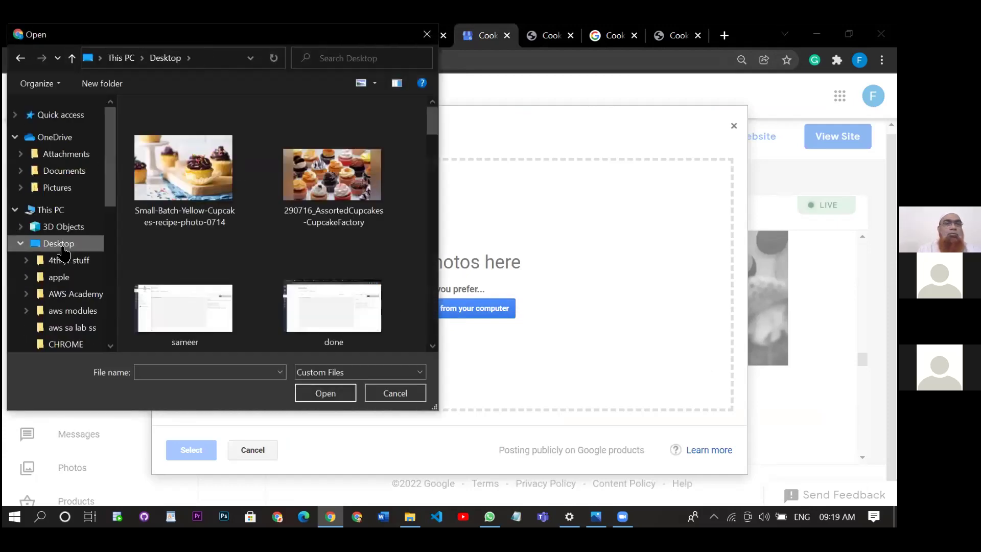
{"action": "left_click_drag", "start_coordinate": [397, 244], "coordinate": [153, 182]}
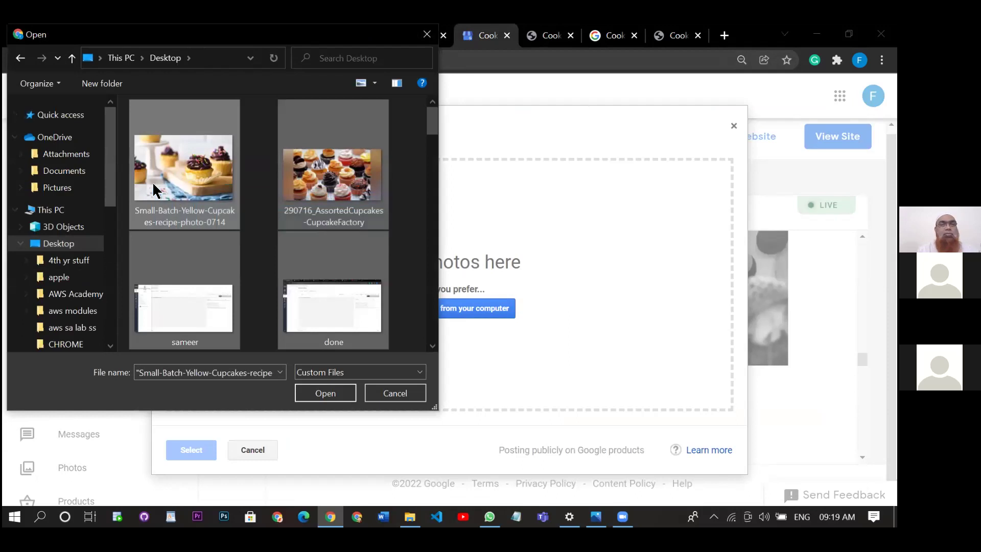
{"action": "left_click", "coordinate": [162, 276]}
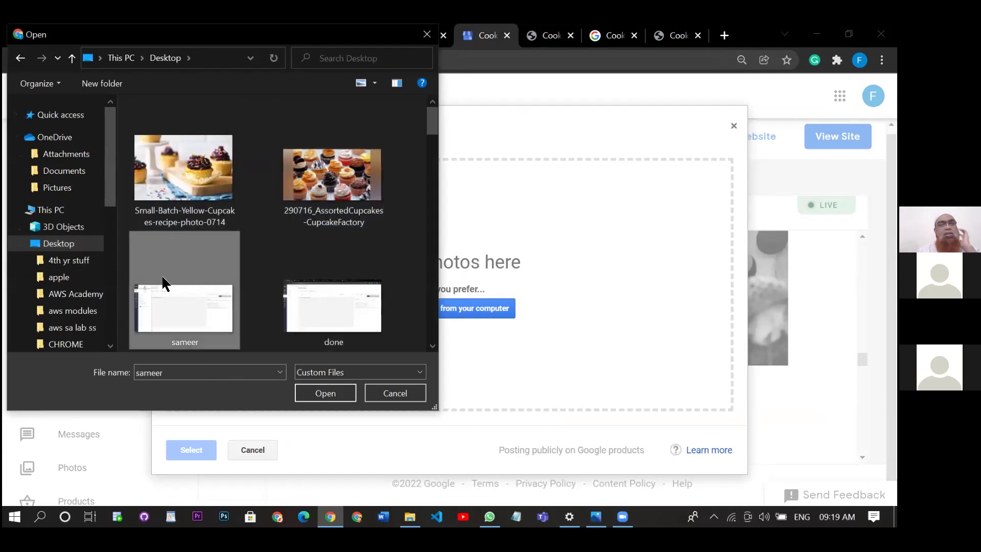
{"action": "left_click", "coordinate": [212, 374]}
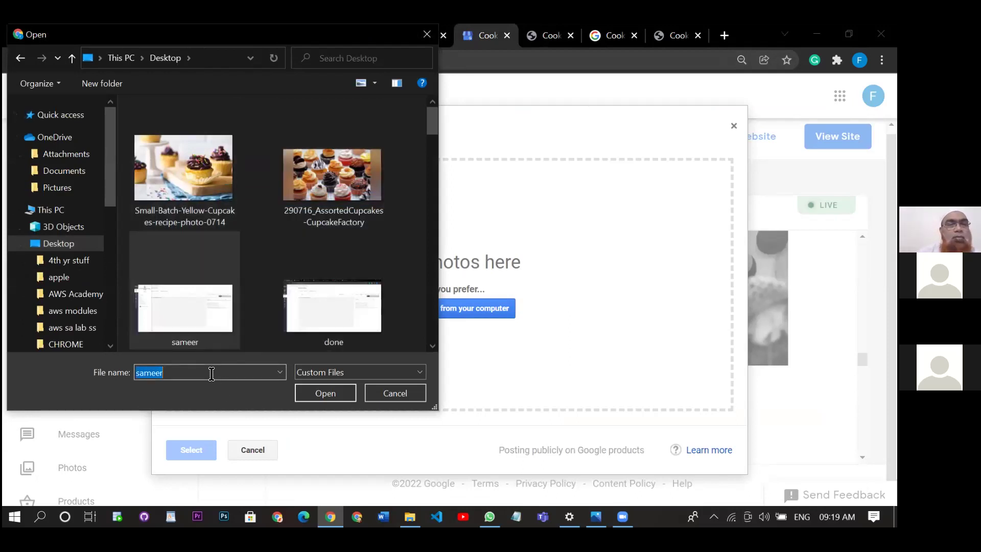
{"action": "left_click", "coordinate": [173, 200]}
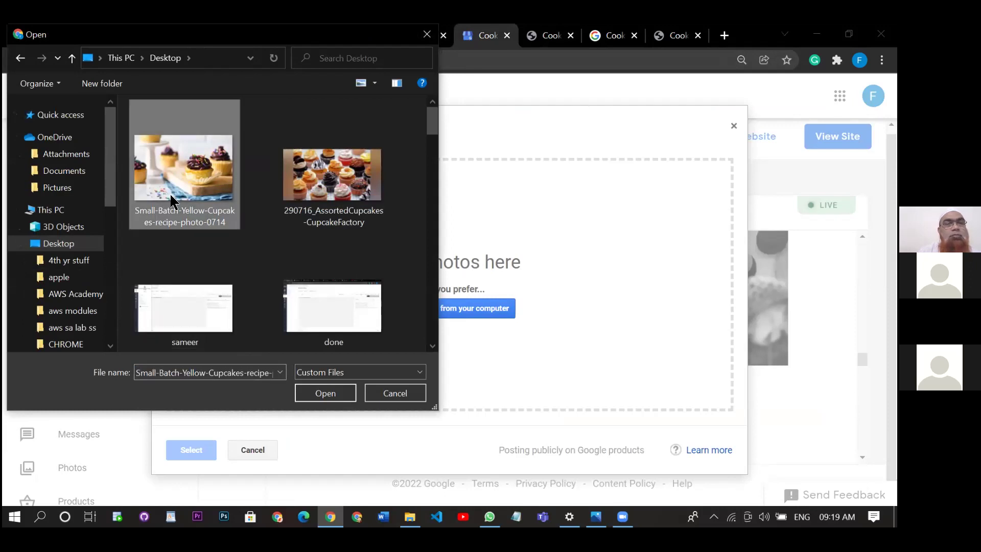
{"action": "left_click", "coordinate": [327, 396]}
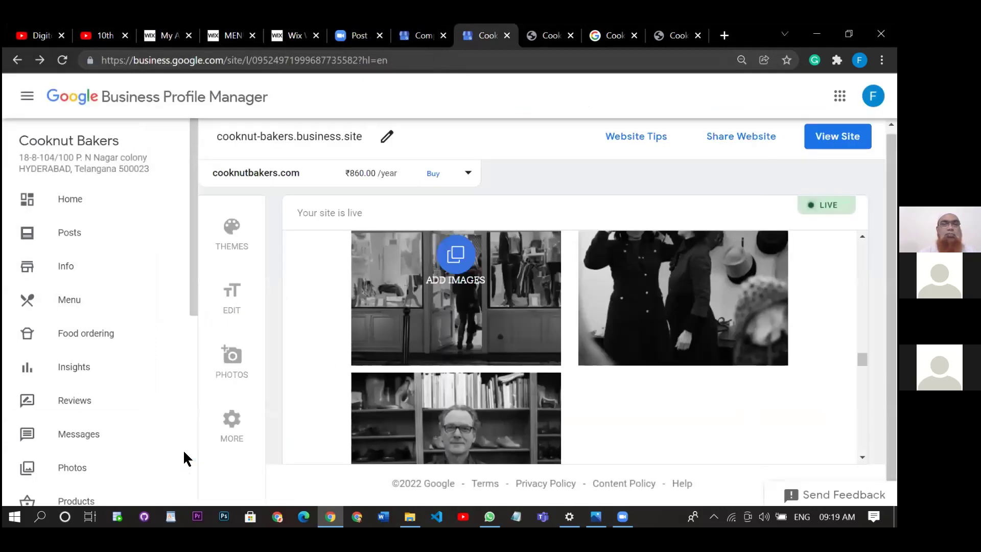
Step: Upload moist-chocolate-cupcakes-5 and Award-Winning-Chocolate-Coconut-Cupcakes-2879 together into the website gallery
{"action": "scroll", "coordinate": [510, 358], "scroll_direction": "down", "scroll_amount": 5}
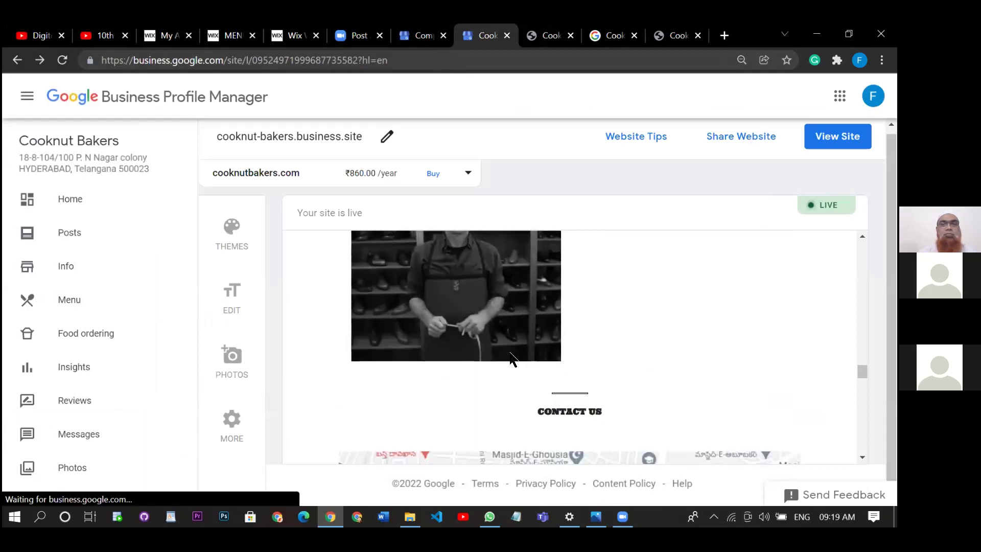
{"action": "scroll", "coordinate": [510, 354], "scroll_direction": "up", "scroll_amount": 5}
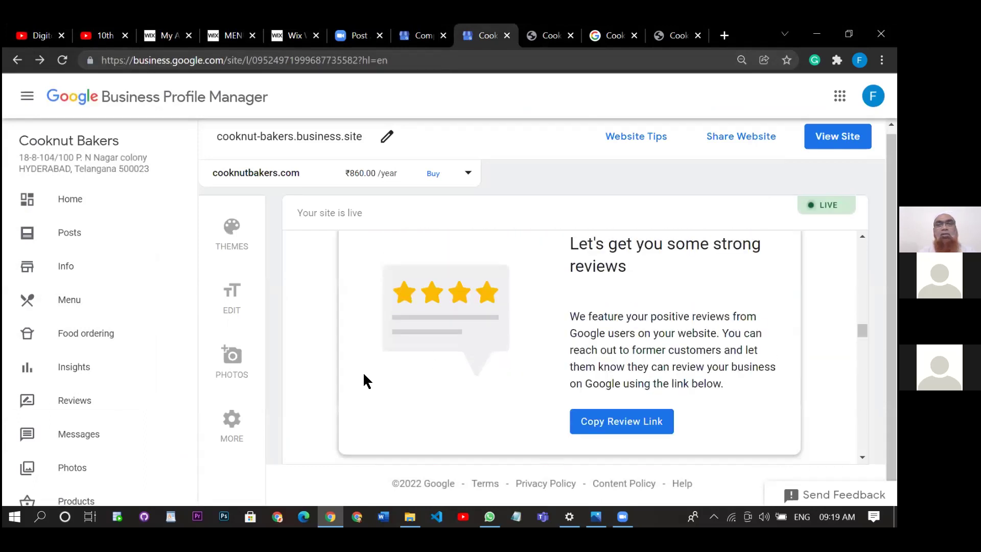
{"action": "left_click", "coordinate": [233, 363]}
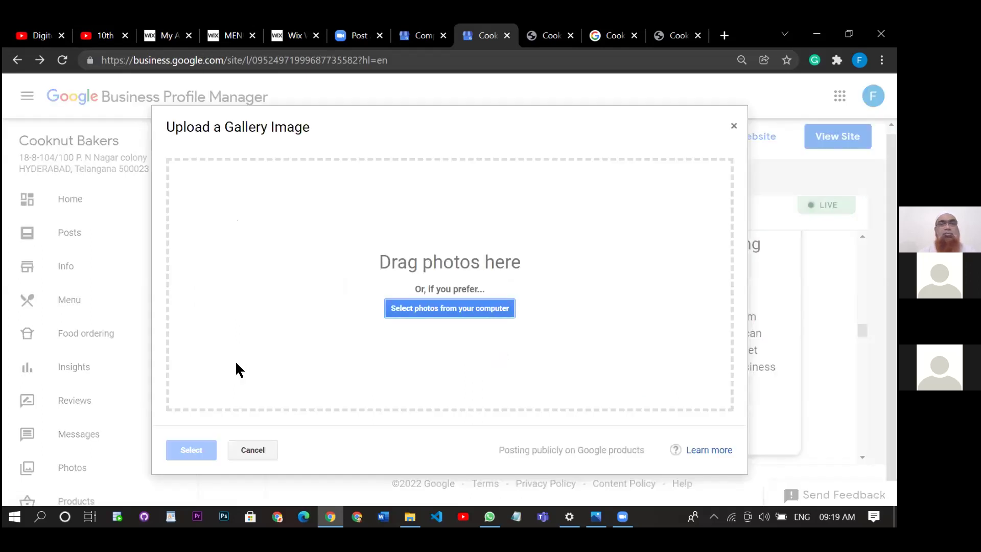
{"action": "left_click", "coordinate": [429, 307]}
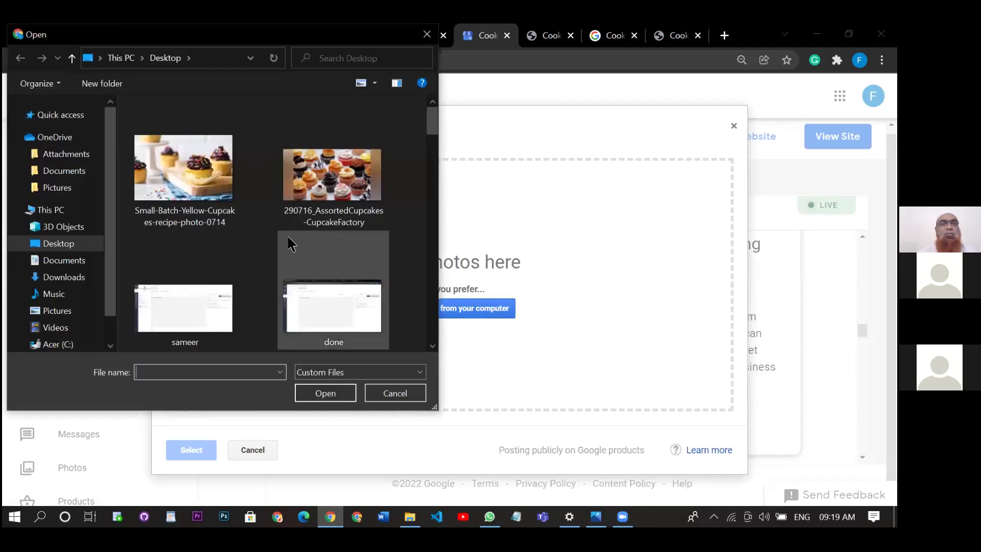
{"action": "left_click", "coordinate": [297, 202]}
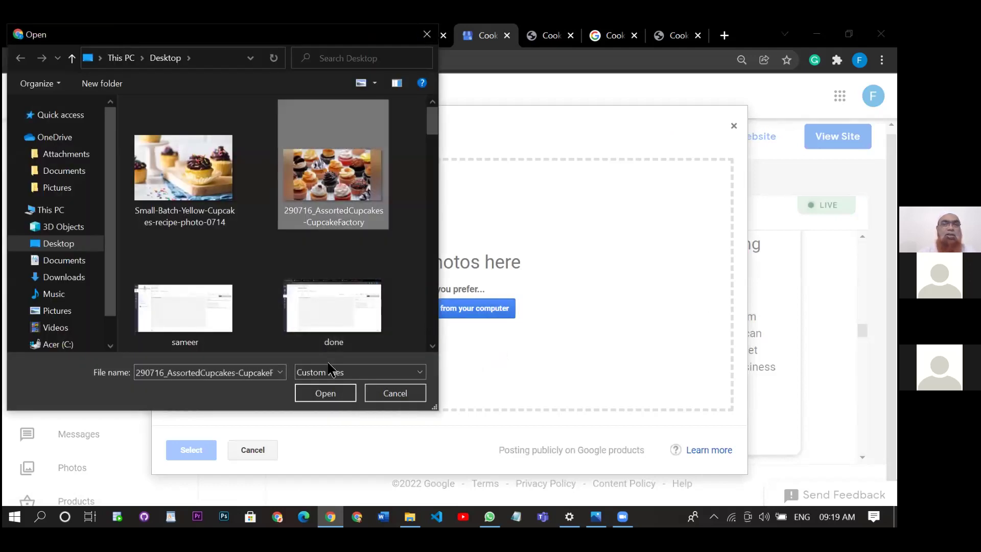
{"action": "scroll", "coordinate": [313, 317], "scroll_direction": "down", "scroll_amount": 5}
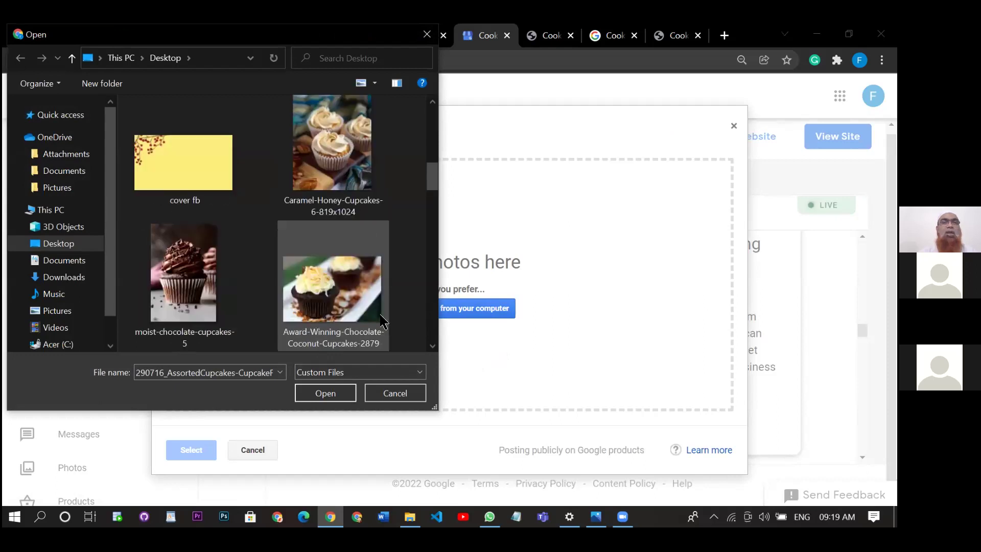
{"action": "left_click_drag", "start_coordinate": [404, 323], "coordinate": [172, 314]}
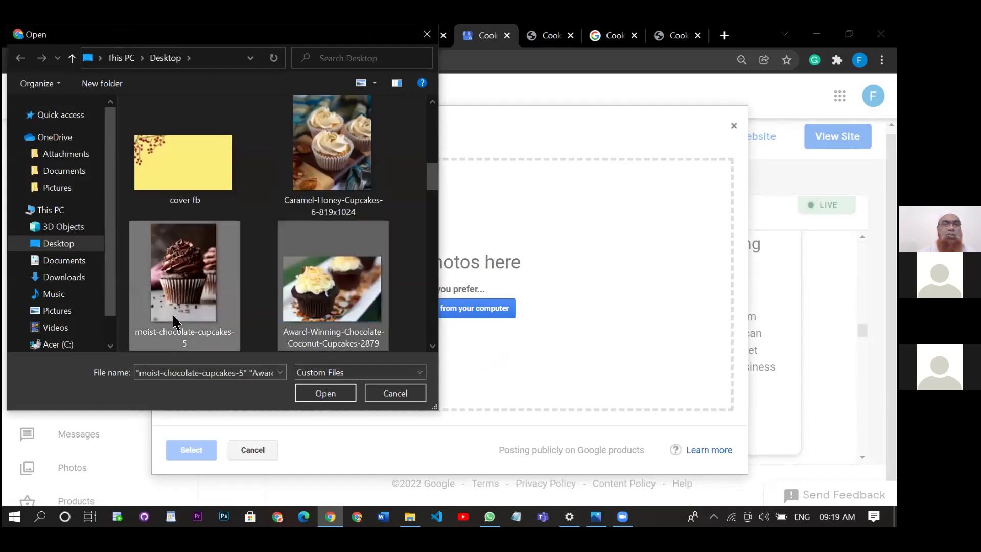
{"action": "left_click", "coordinate": [331, 393]}
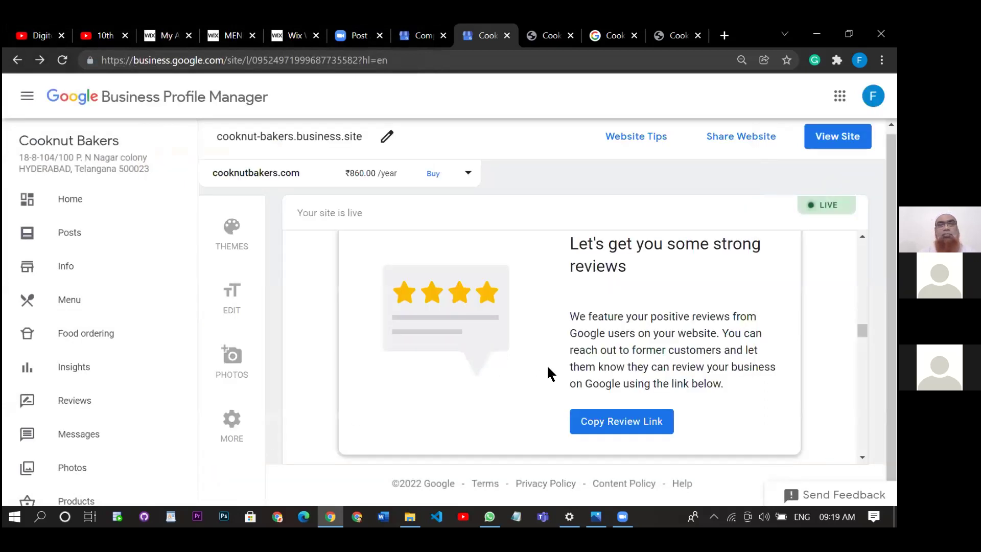
{"action": "scroll", "coordinate": [548, 368], "scroll_direction": "down", "scroll_amount": 10}
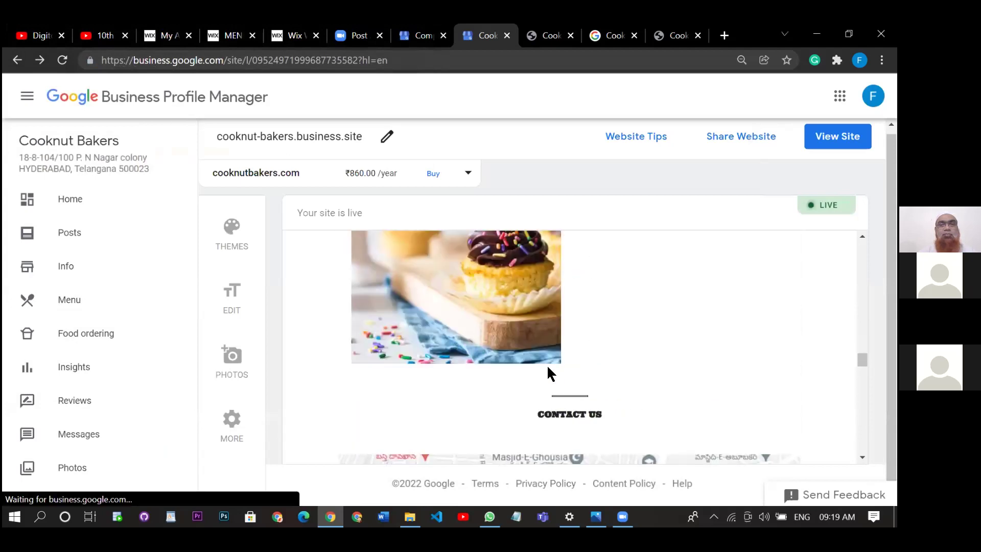
{"action": "scroll", "coordinate": [548, 373], "scroll_direction": "down", "scroll_amount": 1}
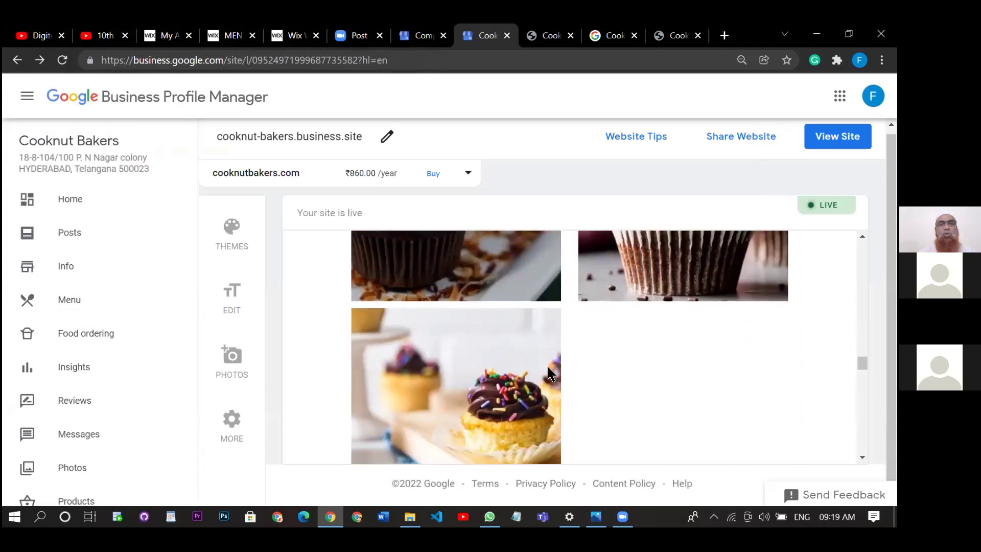
{"action": "scroll", "coordinate": [548, 373], "scroll_direction": "down", "scroll_amount": 3}
{"action": "scroll", "coordinate": [548, 373], "scroll_direction": "up", "scroll_amount": 3}
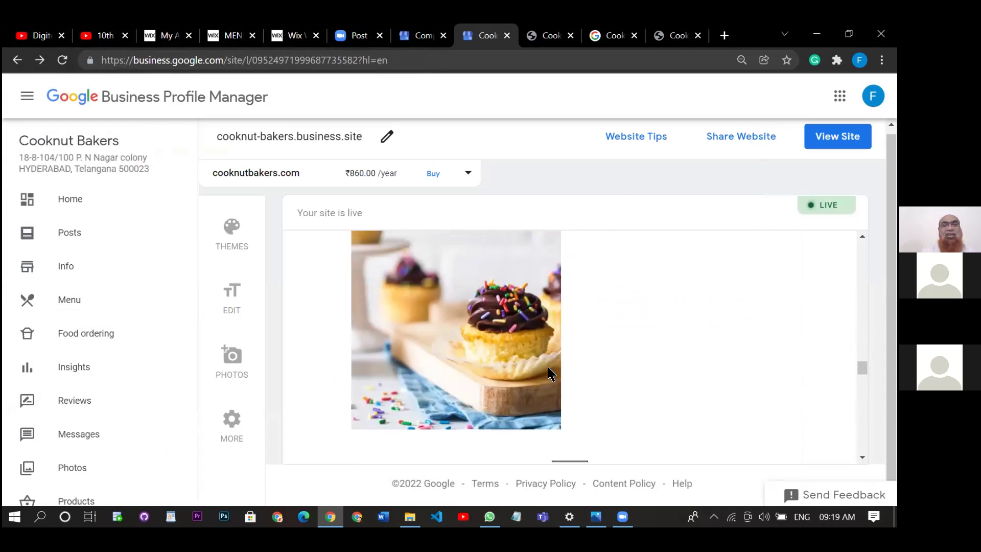
{"action": "scroll", "coordinate": [549, 373], "scroll_direction": "up", "scroll_amount": 4}
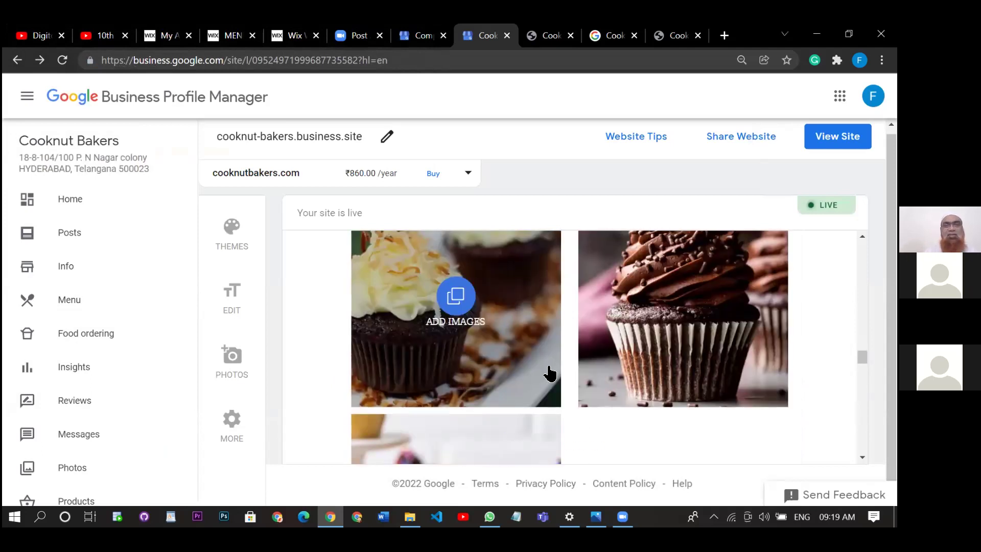
{"action": "scroll", "coordinate": [550, 374], "scroll_direction": "up", "scroll_amount": 1}
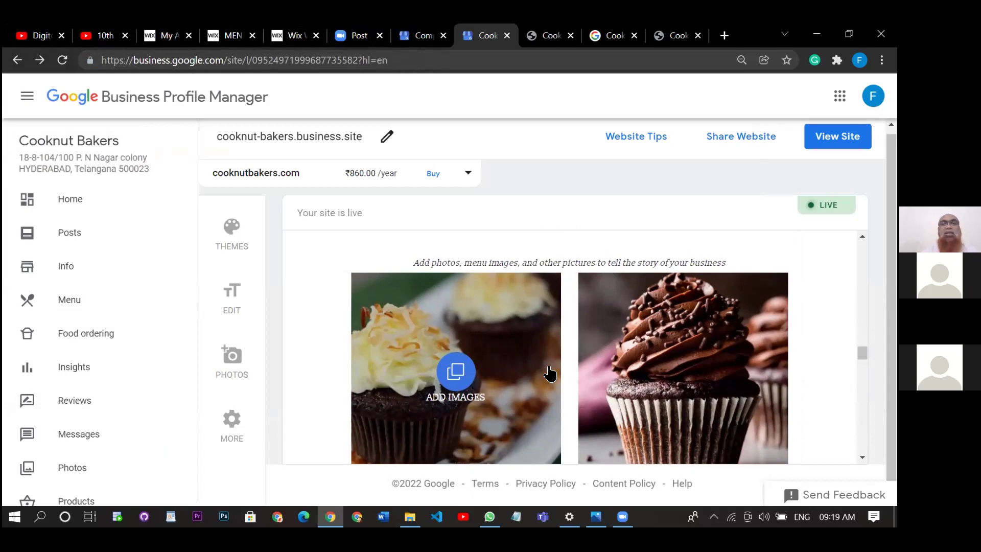
{"action": "scroll", "coordinate": [549, 374], "scroll_direction": "down", "scroll_amount": 5}
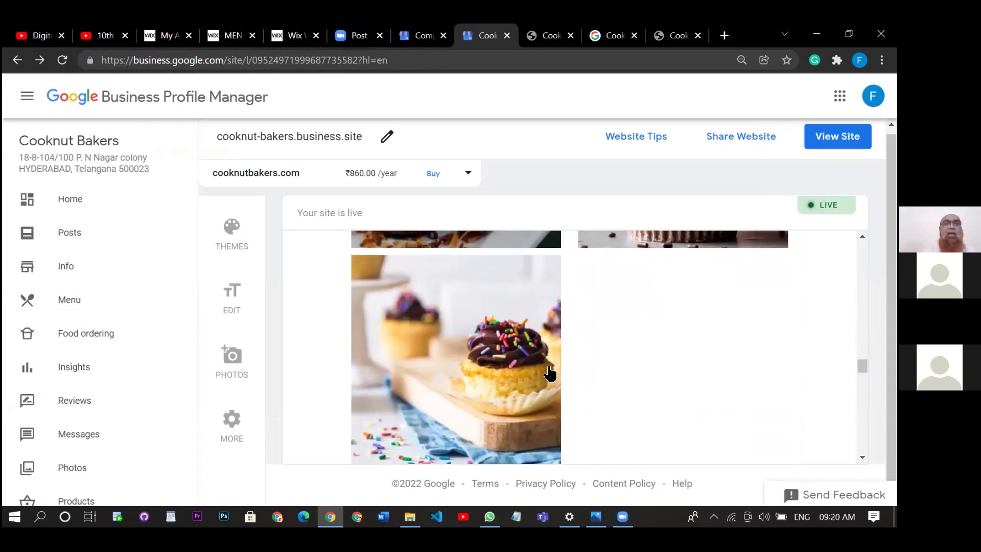
{"action": "scroll", "coordinate": [549, 373], "scroll_direction": "up", "scroll_amount": 2}
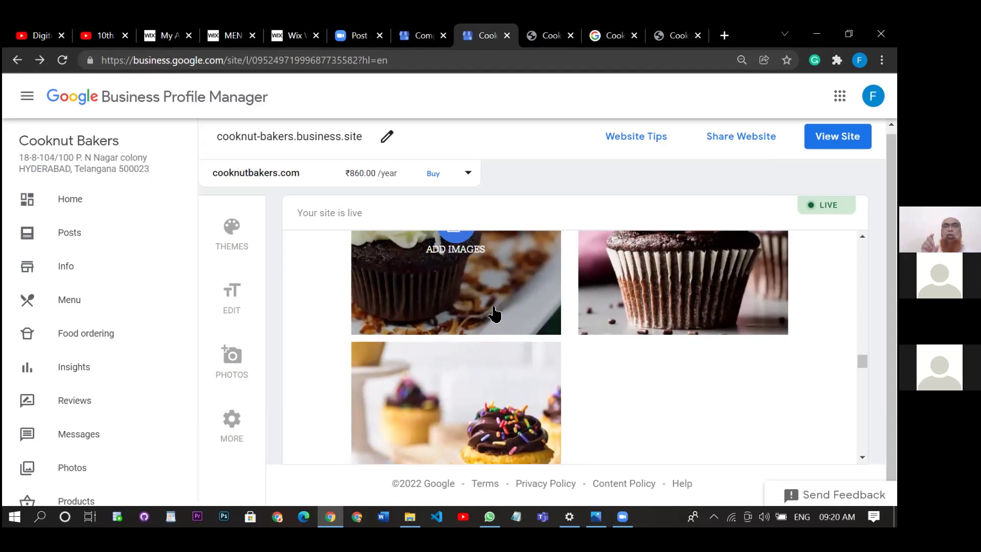
{"action": "scroll", "coordinate": [495, 314], "scroll_direction": "down", "scroll_amount": 3}
{"action": "scroll", "coordinate": [495, 314], "scroll_direction": "down", "scroll_amount": 2}
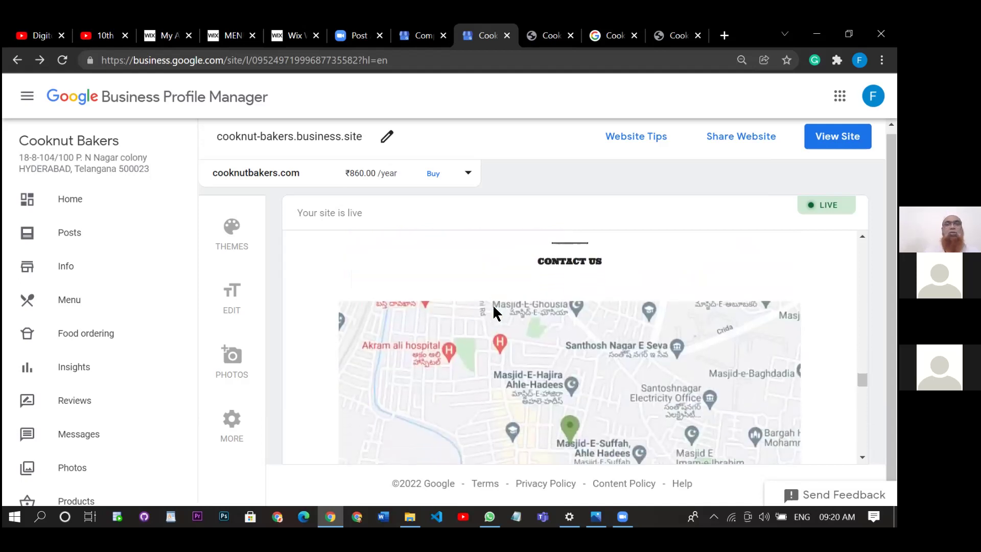
{"action": "scroll", "coordinate": [495, 315], "scroll_direction": "up", "scroll_amount": 3}
{"action": "scroll", "coordinate": [495, 315], "scroll_direction": "up", "scroll_amount": 3}
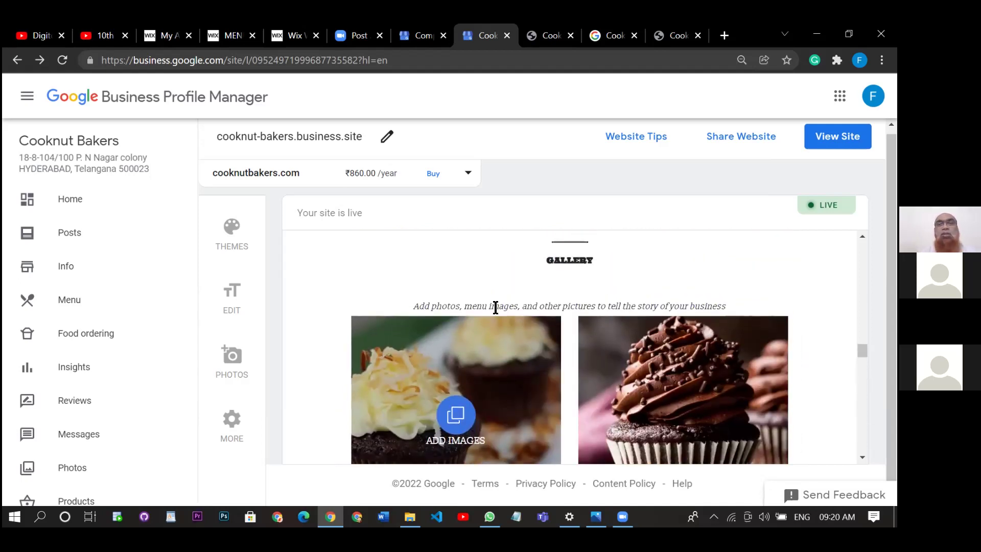
{"action": "scroll", "coordinate": [495, 306], "scroll_direction": "up", "scroll_amount": 2}
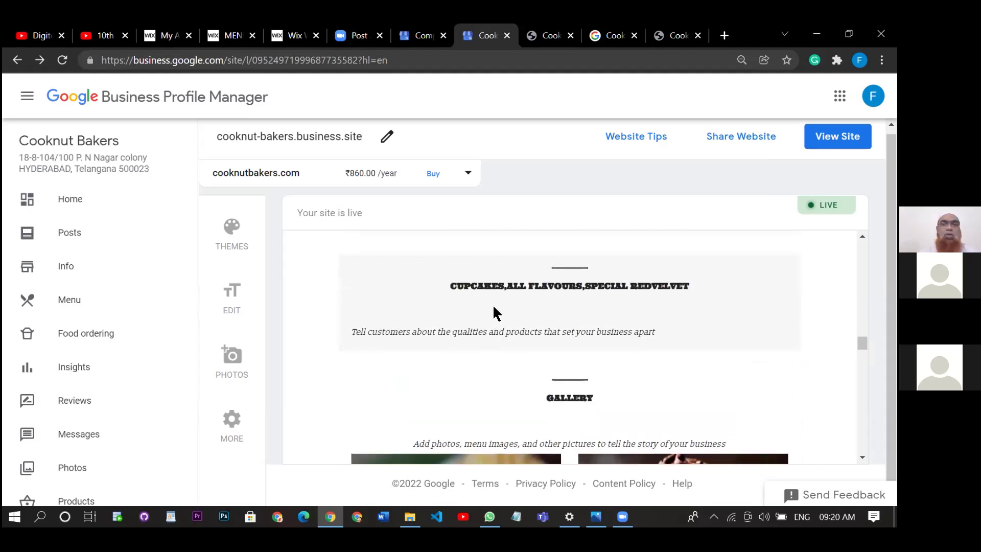
{"action": "left_click_drag", "start_coordinate": [350, 332], "coordinate": [677, 325]}
{"action": "left_click", "coordinate": [676, 325]}
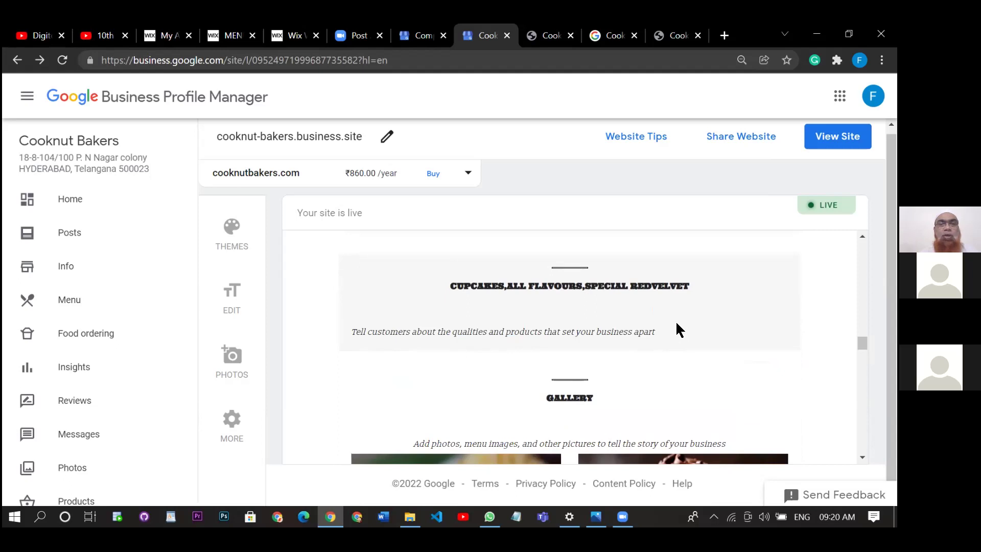
{"action": "scroll", "coordinate": [677, 323], "scroll_direction": "up", "scroll_amount": 1}
{"action": "scroll", "coordinate": [633, 347], "scroll_direction": "up", "scroll_amount": 3}
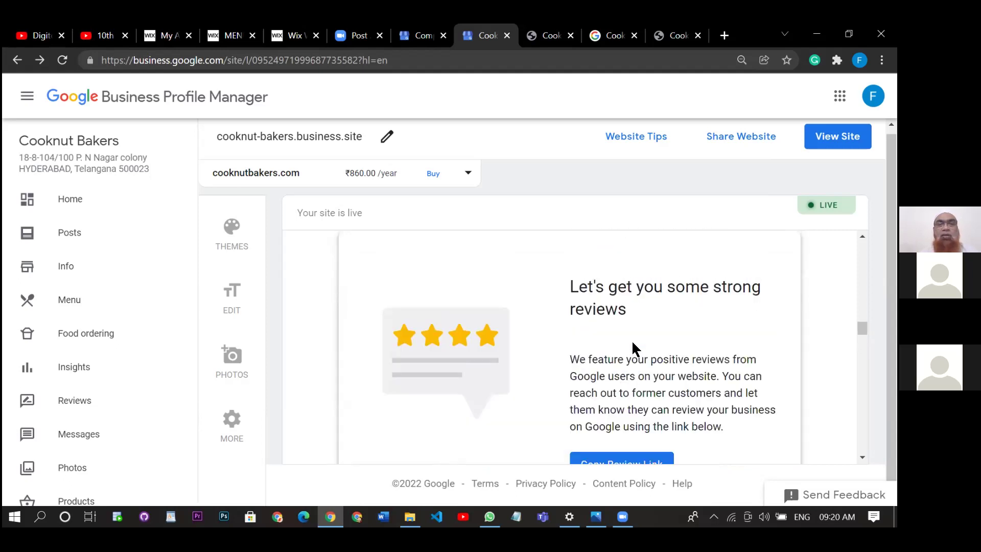
{"action": "scroll", "coordinate": [634, 348], "scroll_direction": "up", "scroll_amount": 3}
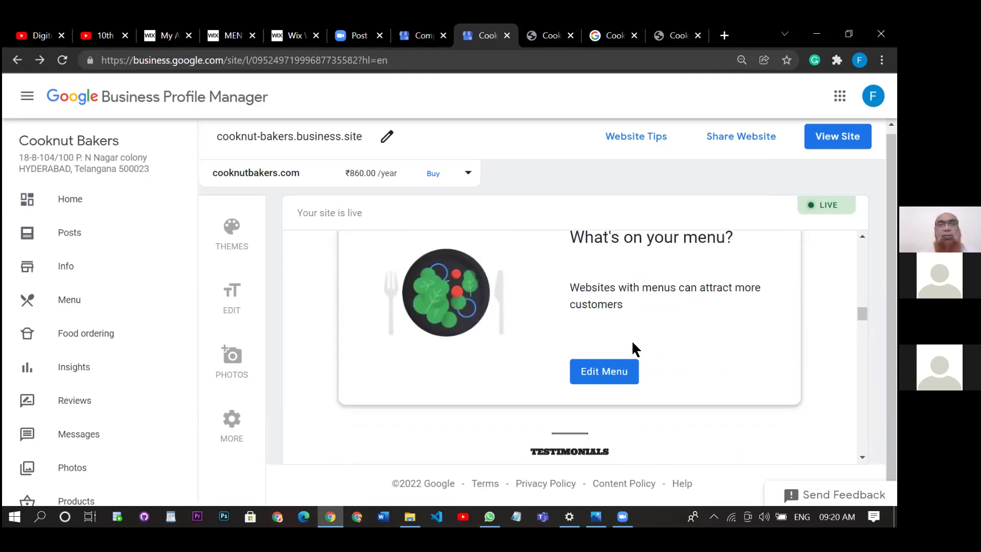
{"action": "scroll", "coordinate": [633, 347], "scroll_direction": "down", "scroll_amount": 6}
{"action": "scroll", "coordinate": [504, 303], "scroll_direction": "up", "scroll_amount": 1}
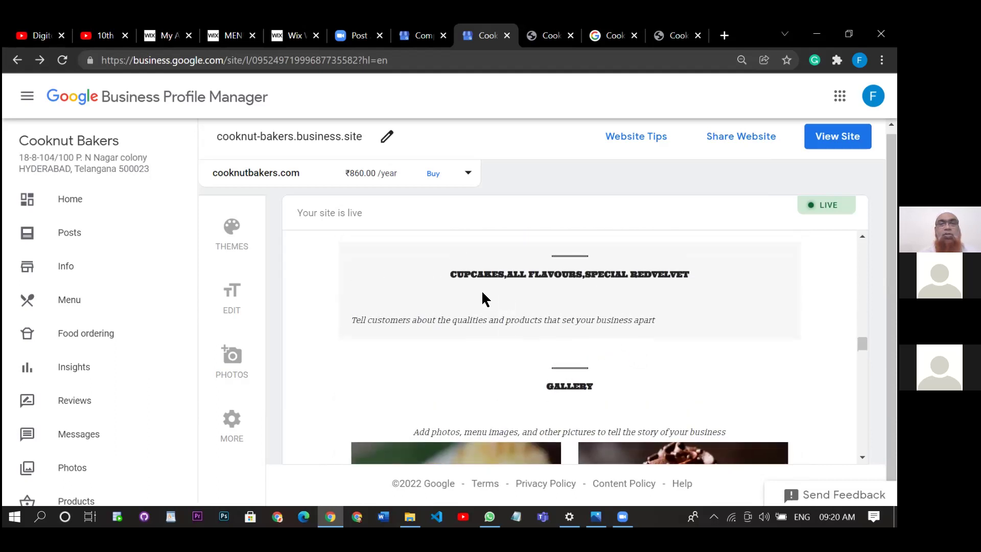
{"action": "left_click_drag", "start_coordinate": [454, 273], "coordinate": [718, 293]}
{"action": "left_click", "coordinate": [717, 288]}
{"action": "scroll", "coordinate": [717, 287], "scroll_direction": "up", "scroll_amount": 5}
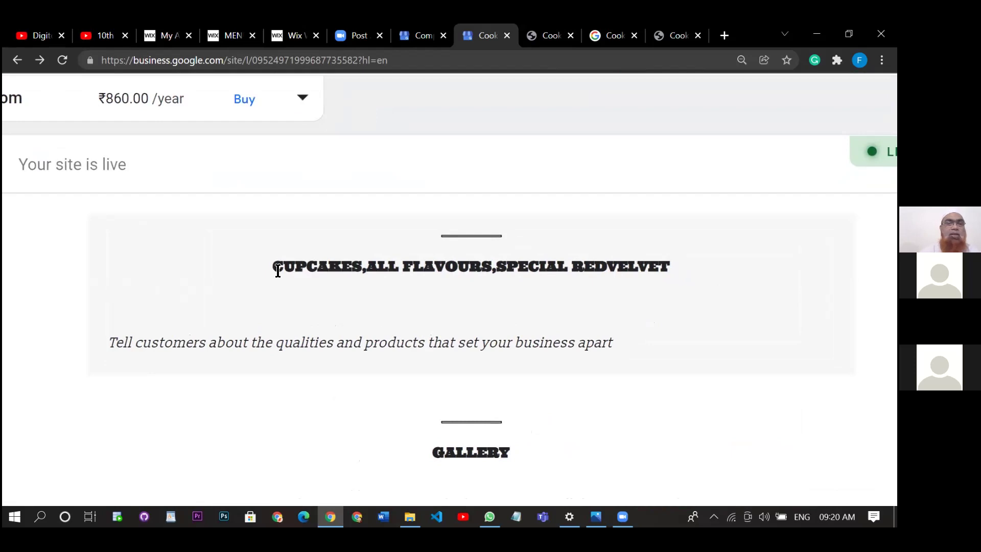
{"action": "left_click_drag", "start_coordinate": [274, 271], "coordinate": [691, 240]}
{"action": "left_click", "coordinate": [691, 240]}
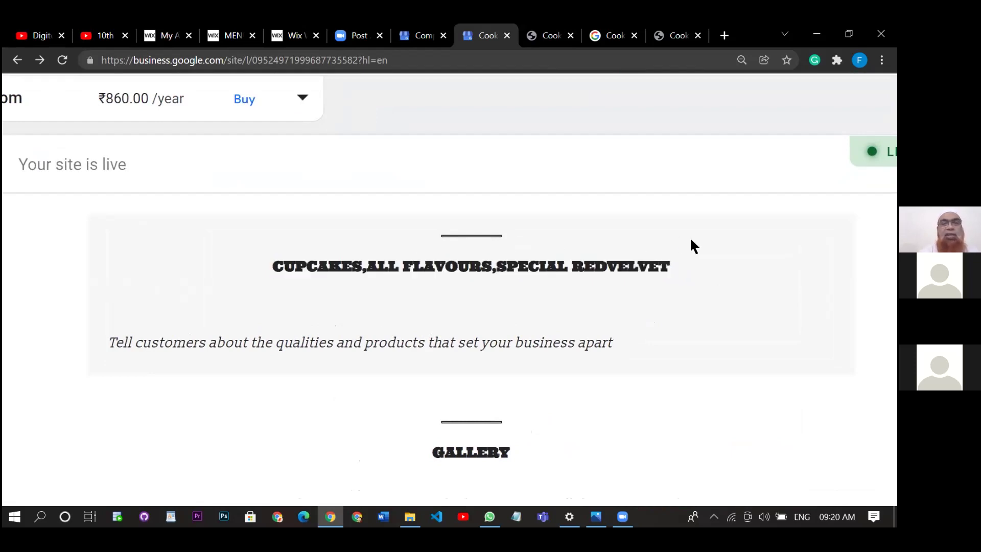
{"action": "scroll", "coordinate": [690, 237], "scroll_direction": "down", "scroll_amount": 5}
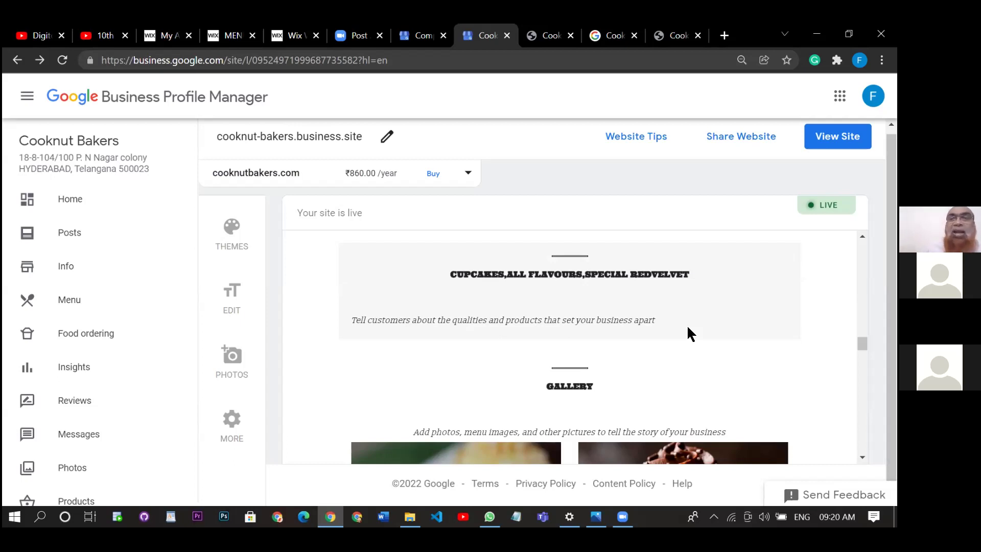
{"action": "scroll", "coordinate": [691, 333], "scroll_direction": "down", "scroll_amount": 2}
{"action": "scroll", "coordinate": [691, 333], "scroll_direction": "up", "scroll_amount": 3}
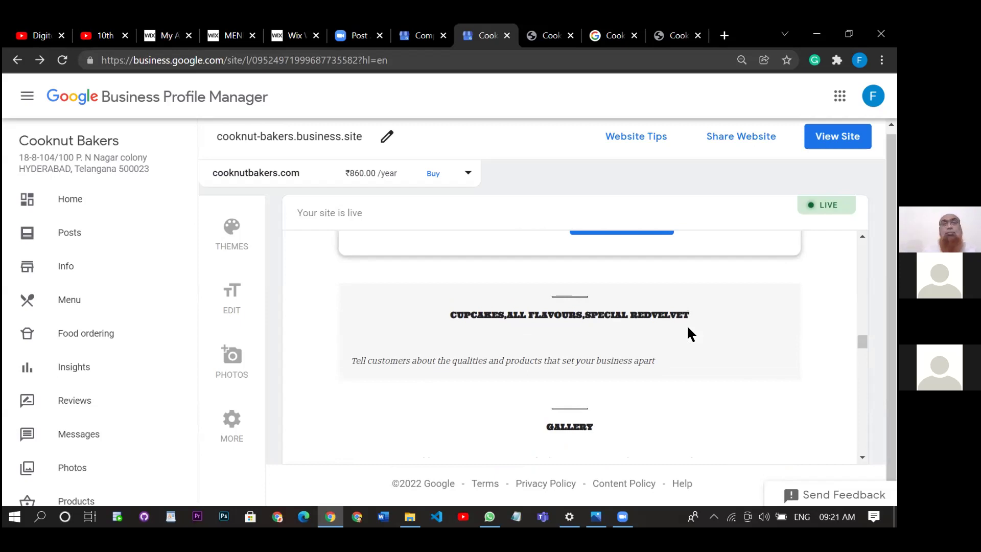
{"action": "scroll", "coordinate": [691, 334], "scroll_direction": "down", "scroll_amount": 6}
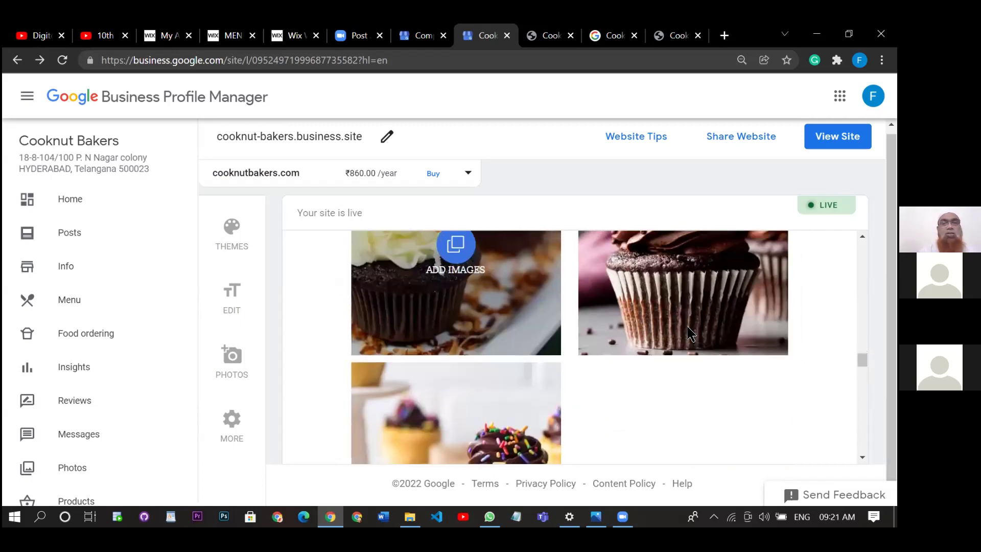
{"action": "scroll", "coordinate": [691, 333], "scroll_direction": "up", "scroll_amount": 5}
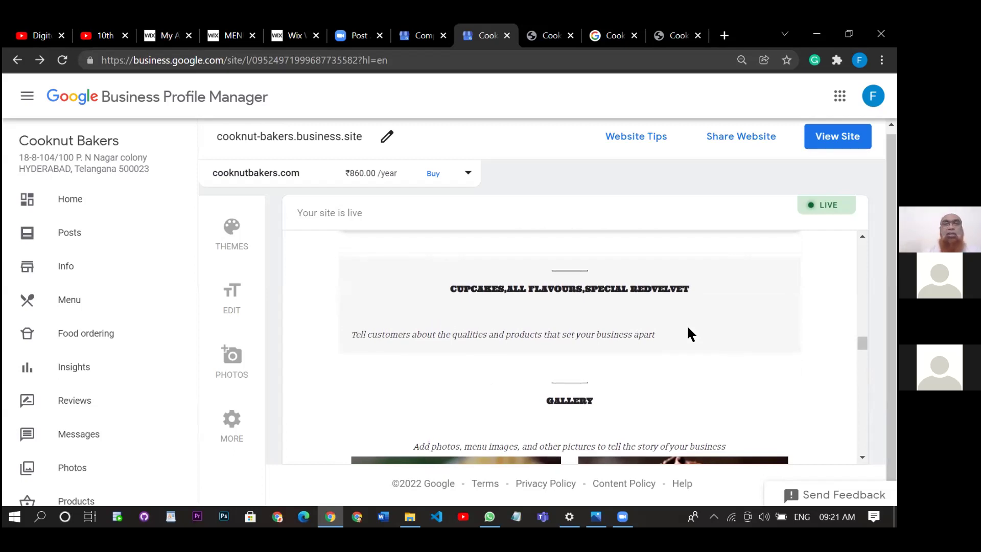
{"action": "left_click", "coordinate": [839, 136]}
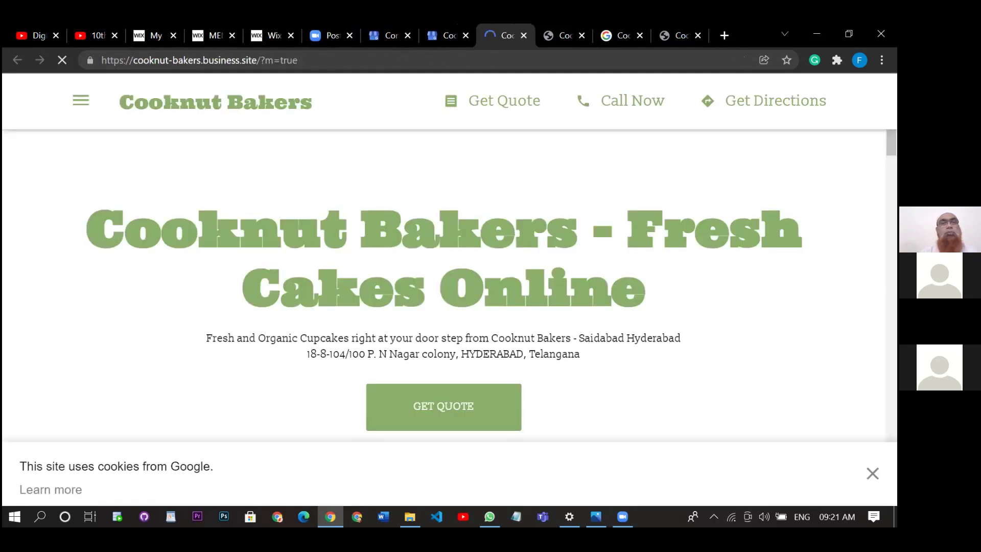
{"action": "scroll", "coordinate": [558, 346], "scroll_direction": "down", "scroll_amount": 5}
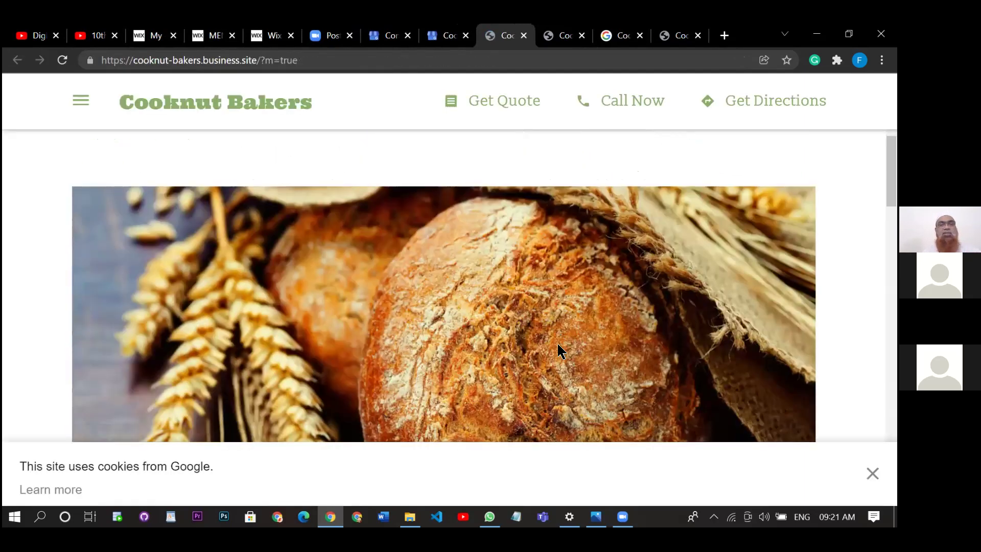
{"action": "scroll", "coordinate": [559, 346], "scroll_direction": "down", "scroll_amount": 5}
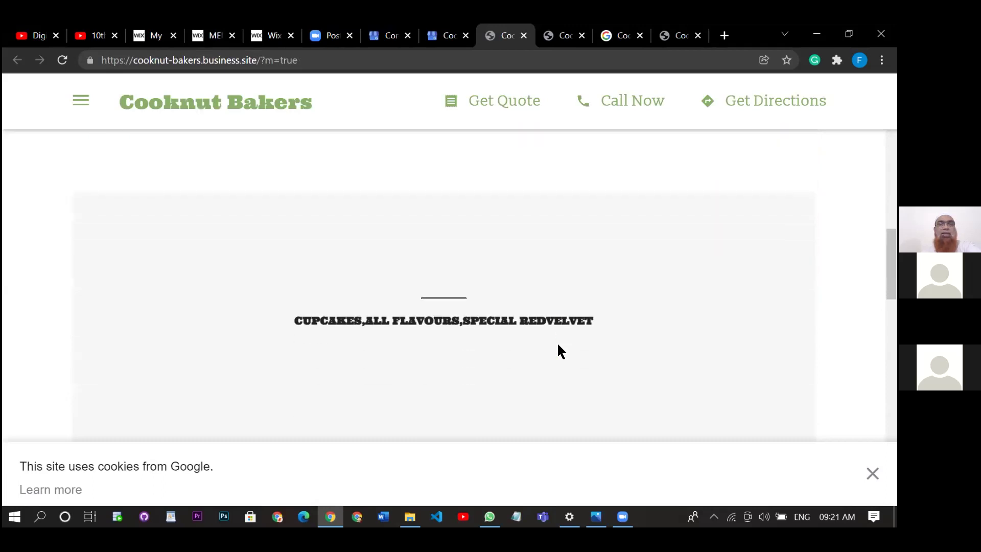
{"action": "scroll", "coordinate": [558, 345], "scroll_direction": "up", "scroll_amount": 8}
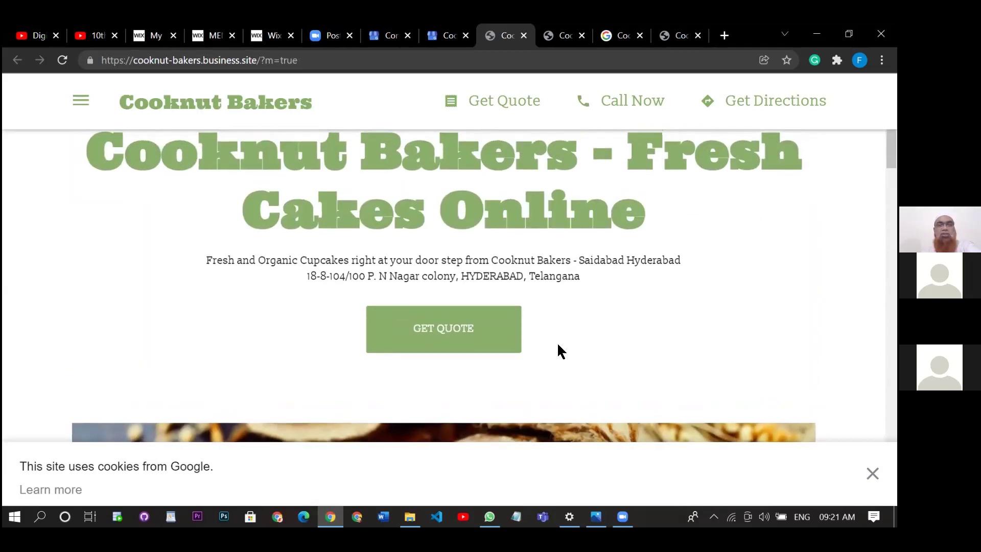
{"action": "scroll", "coordinate": [558, 345], "scroll_direction": "down", "scroll_amount": 5}
{"action": "scroll", "coordinate": [560, 350], "scroll_direction": "down", "scroll_amount": 1}
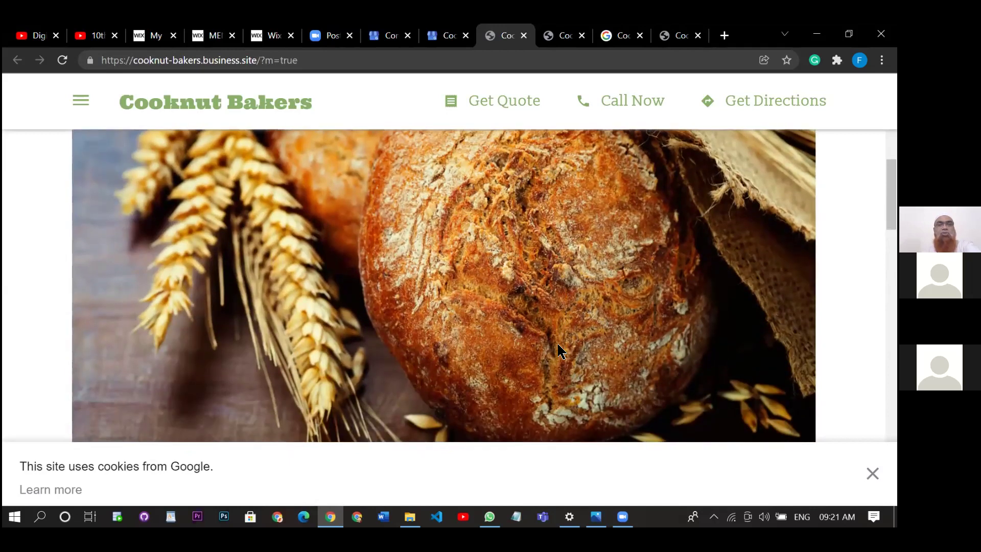
{"action": "scroll", "coordinate": [559, 347], "scroll_direction": "down", "scroll_amount": 3}
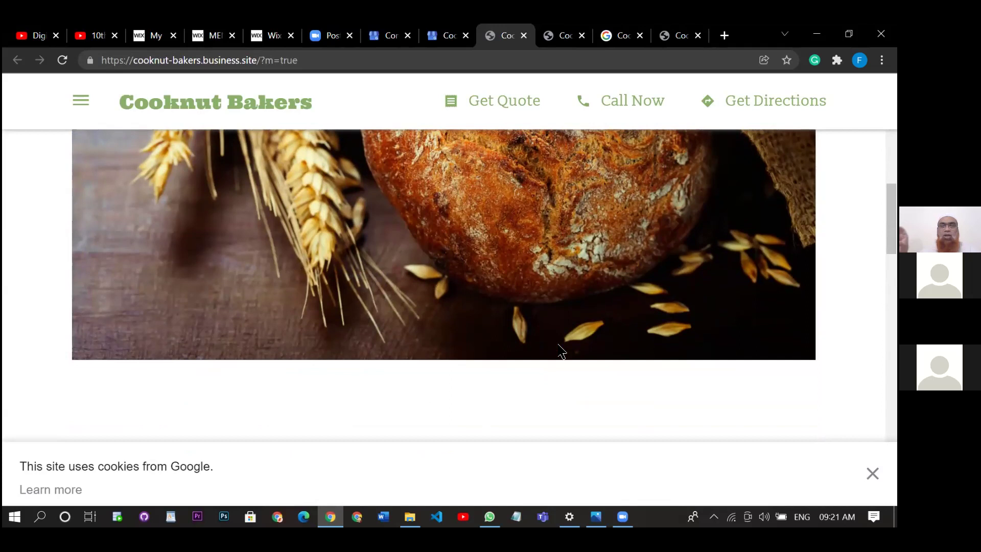
{"action": "scroll", "coordinate": [561, 351], "scroll_direction": "down", "scroll_amount": 1}
{"action": "scroll", "coordinate": [561, 352], "scroll_direction": "down", "scroll_amount": 5}
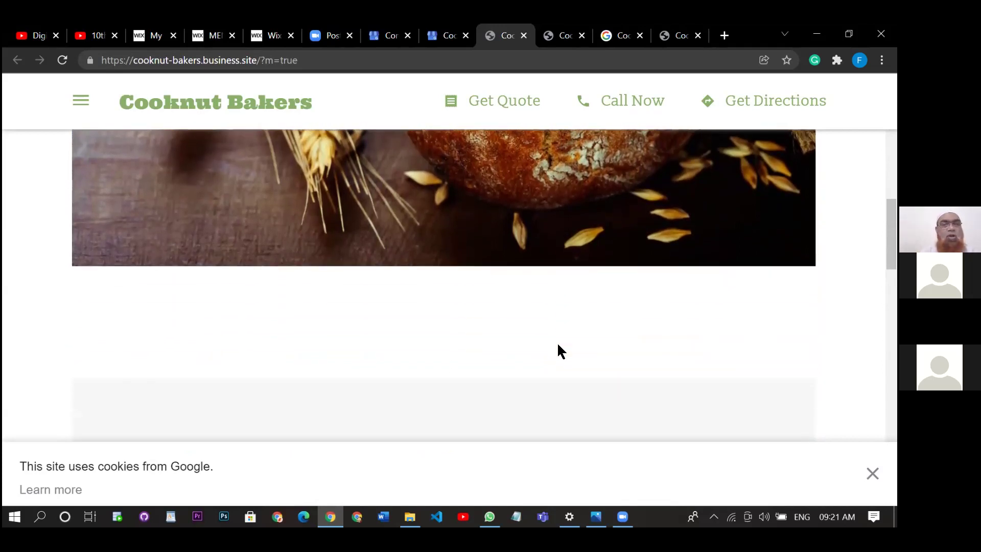
{"action": "scroll", "coordinate": [561, 351], "scroll_direction": "down", "scroll_amount": 3}
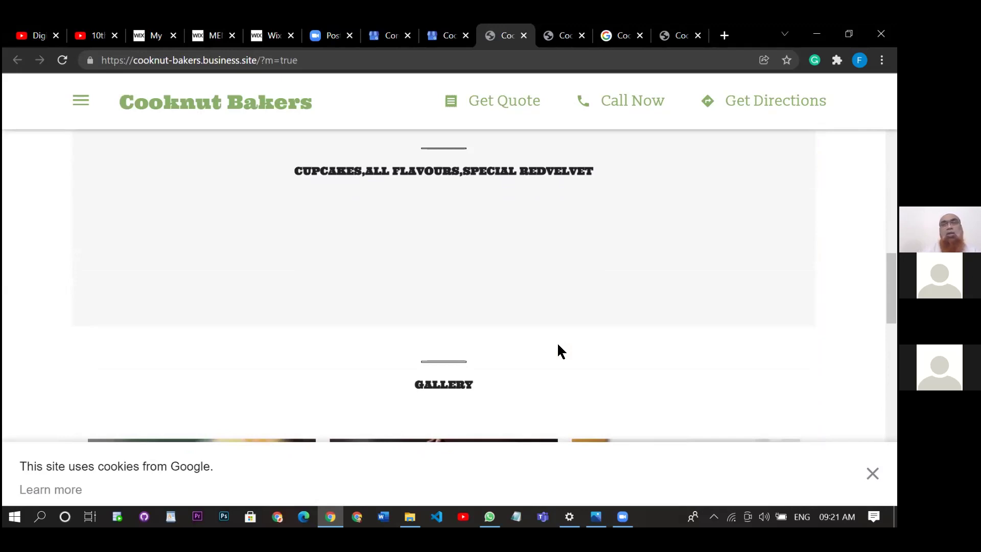
{"action": "left_click_drag", "start_coordinate": [605, 175], "coordinate": [269, 223]}
{"action": "left_click", "coordinate": [269, 223]}
{"action": "scroll", "coordinate": [269, 223], "scroll_direction": "up", "scroll_amount": 3}
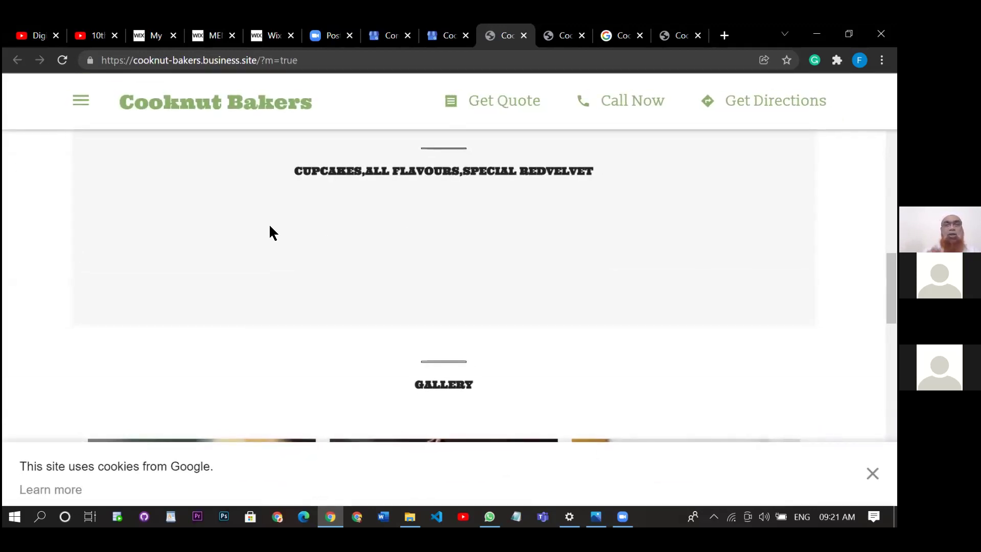
{"action": "scroll", "coordinate": [270, 228], "scroll_direction": "down", "scroll_amount": 4}
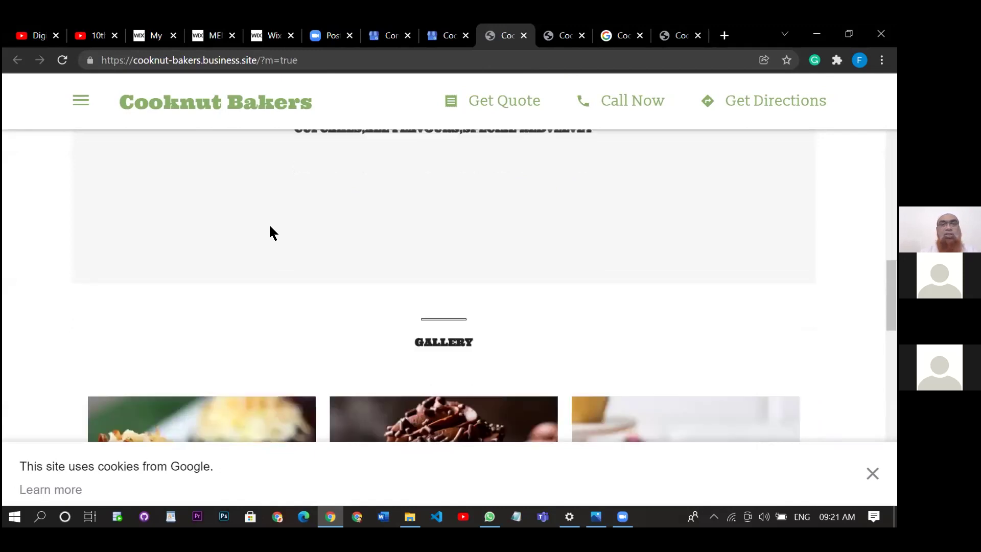
{"action": "scroll", "coordinate": [273, 233], "scroll_direction": "down", "scroll_amount": 2}
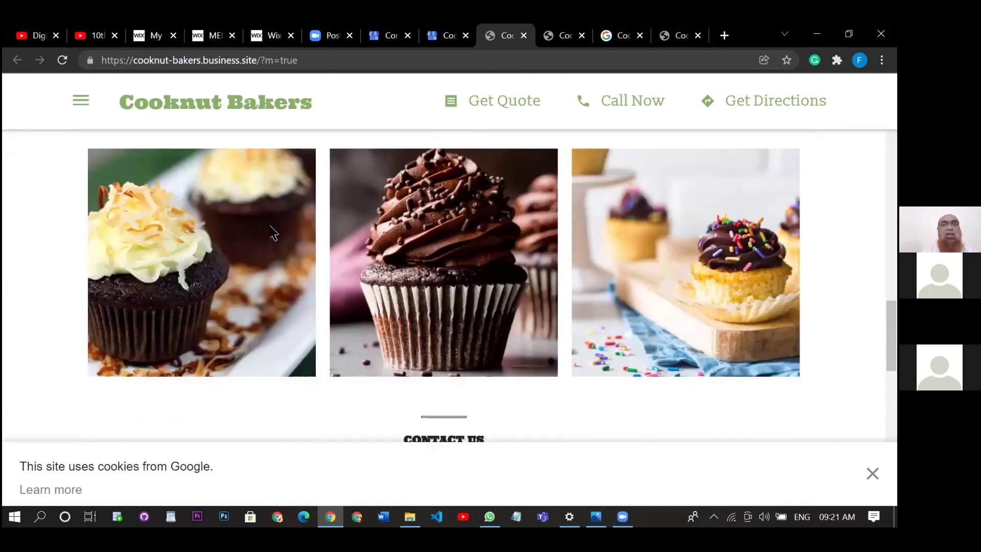
{"action": "scroll", "coordinate": [271, 231], "scroll_direction": "up", "scroll_amount": 1}
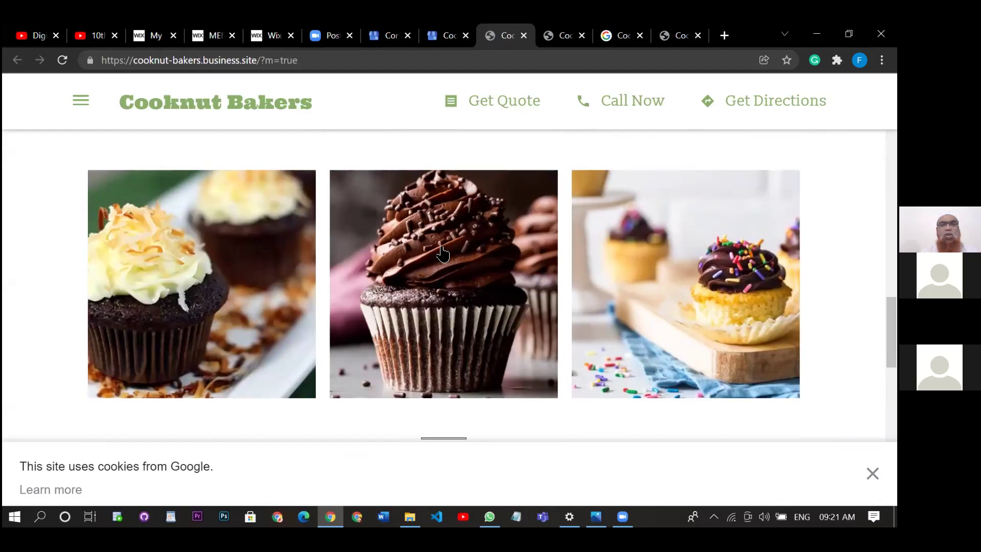
{"action": "scroll", "coordinate": [460, 263], "scroll_direction": "down", "scroll_amount": 3}
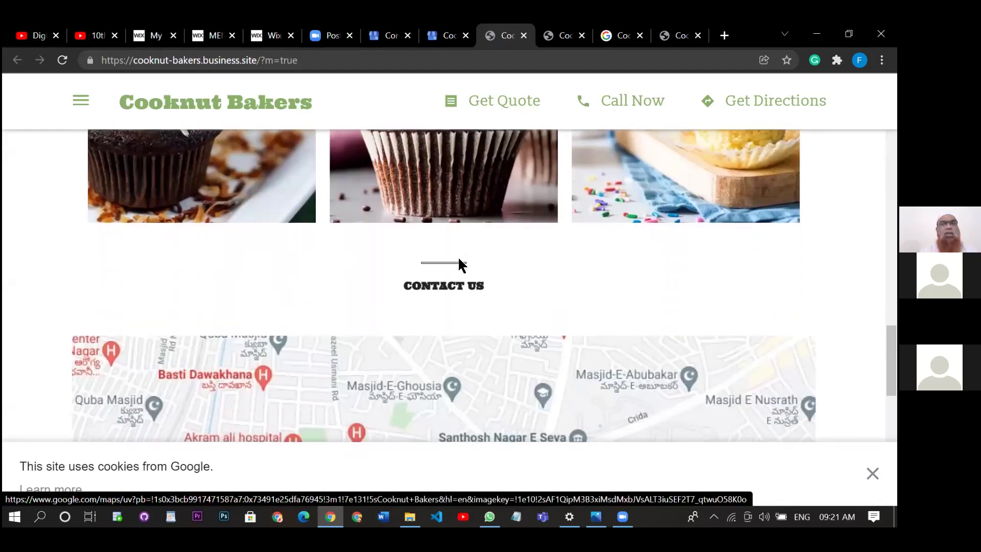
{"action": "scroll", "coordinate": [460, 263], "scroll_direction": "down", "scroll_amount": 4}
{"action": "scroll", "coordinate": [459, 266], "scroll_direction": "down", "scroll_amount": 3}
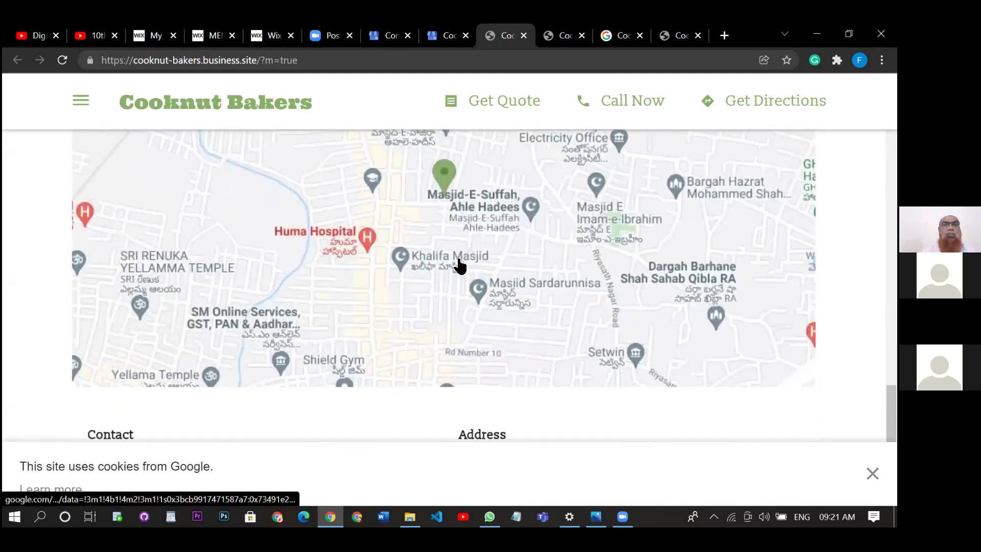
{"action": "scroll", "coordinate": [460, 263], "scroll_direction": "down", "scroll_amount": 5}
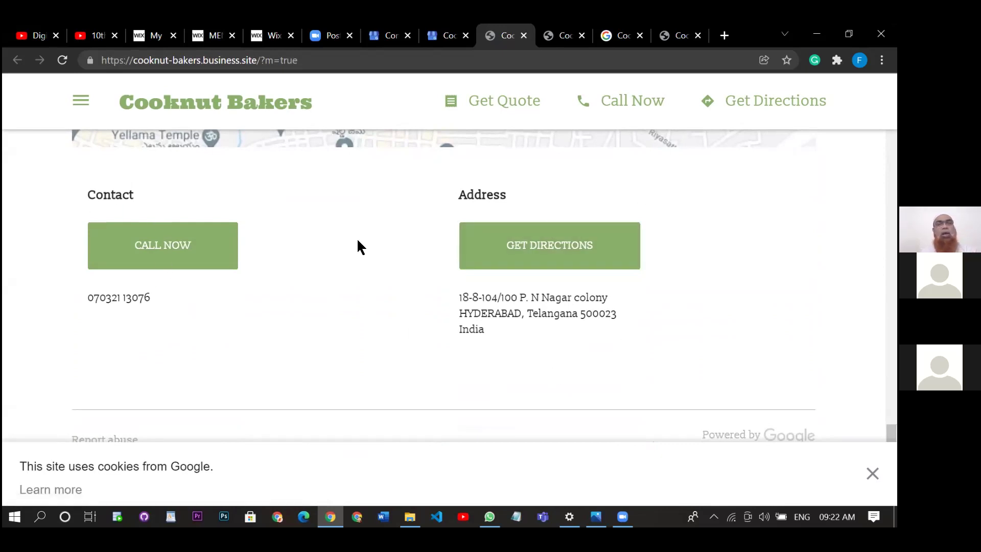
{"action": "scroll", "coordinate": [358, 240], "scroll_direction": "up", "scroll_amount": 1}
{"action": "scroll", "coordinate": [358, 241], "scroll_direction": "up", "scroll_amount": 20}
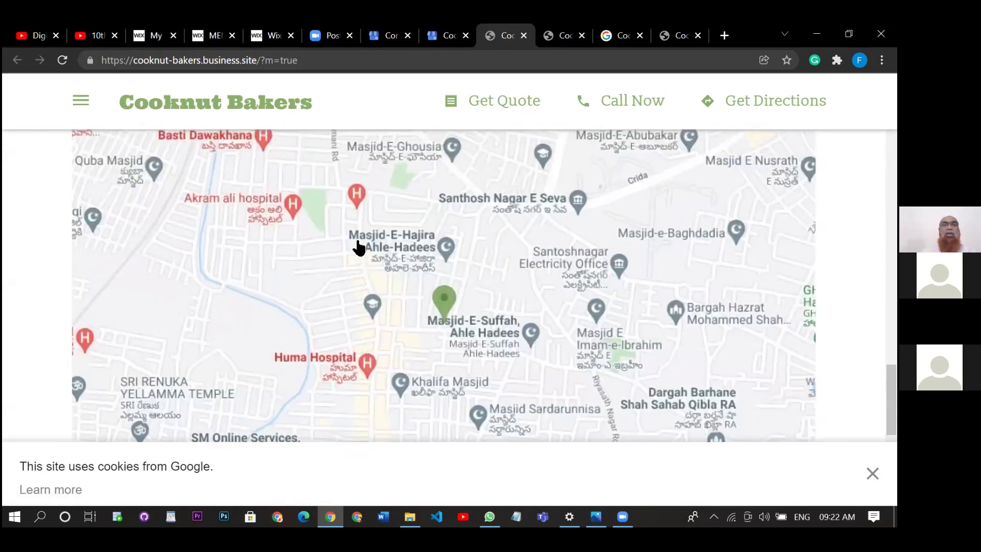
{"action": "scroll", "coordinate": [359, 245], "scroll_direction": "up", "scroll_amount": 2}
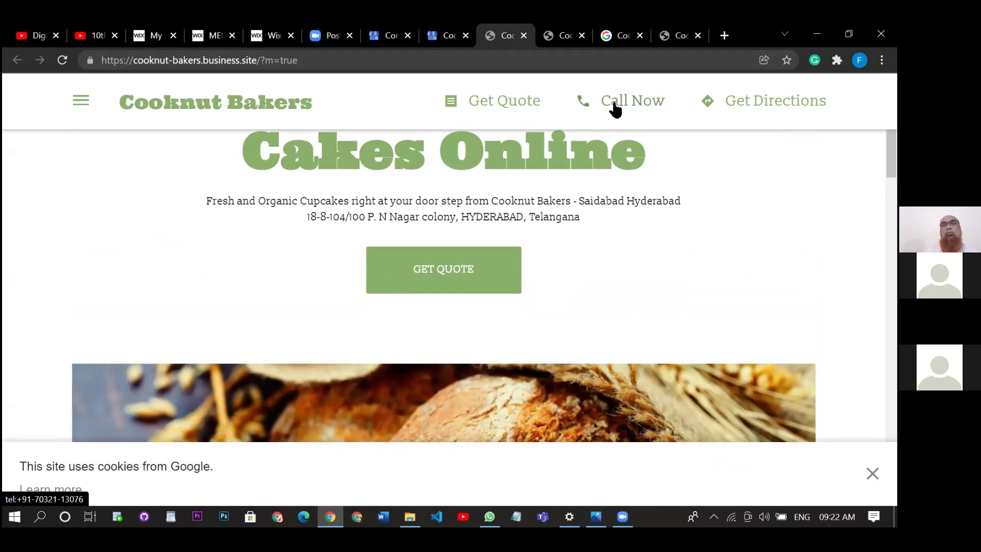
{"action": "left_click", "coordinate": [78, 102]}
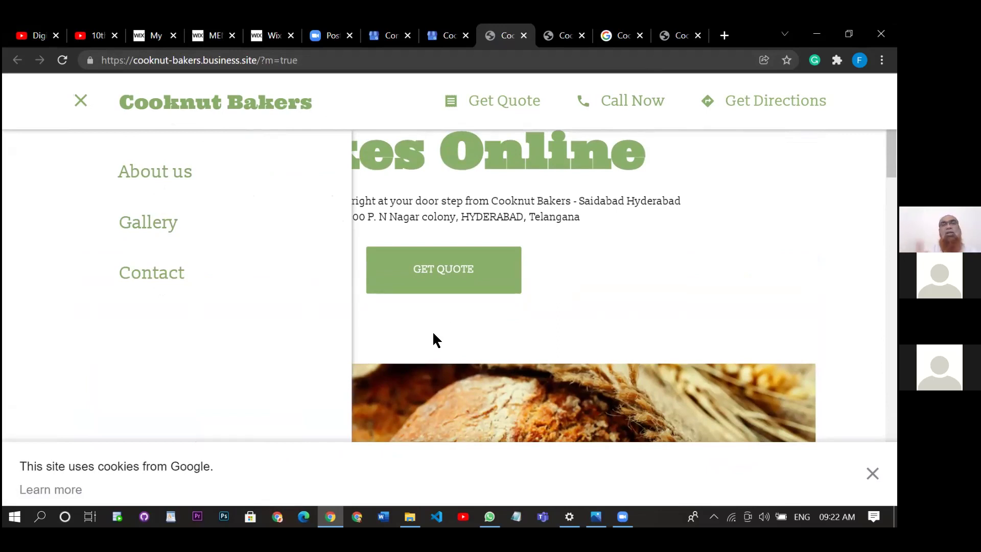
{"action": "left_click", "coordinate": [82, 104]}
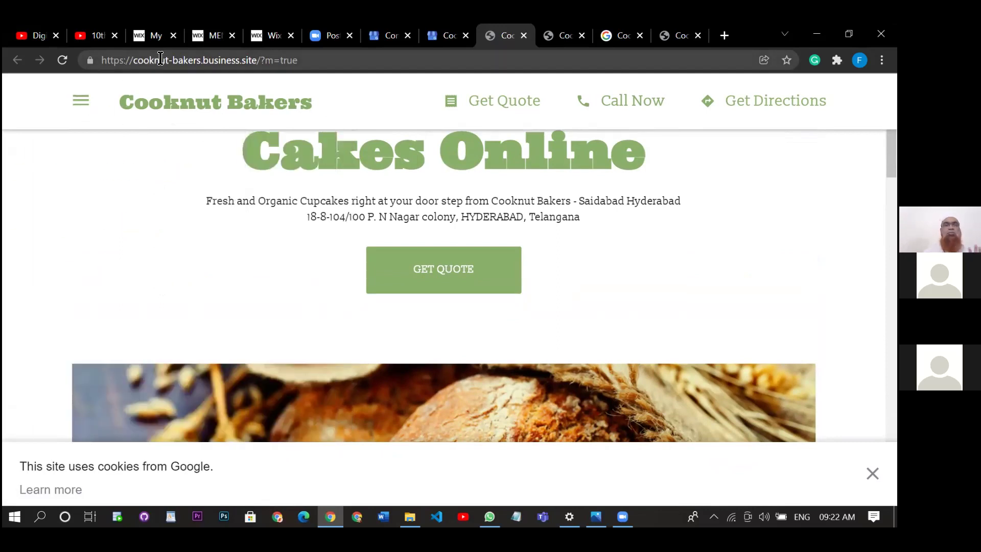
{"action": "left_click", "coordinate": [261, 61]}
{"action": "left_click", "coordinate": [261, 67]}
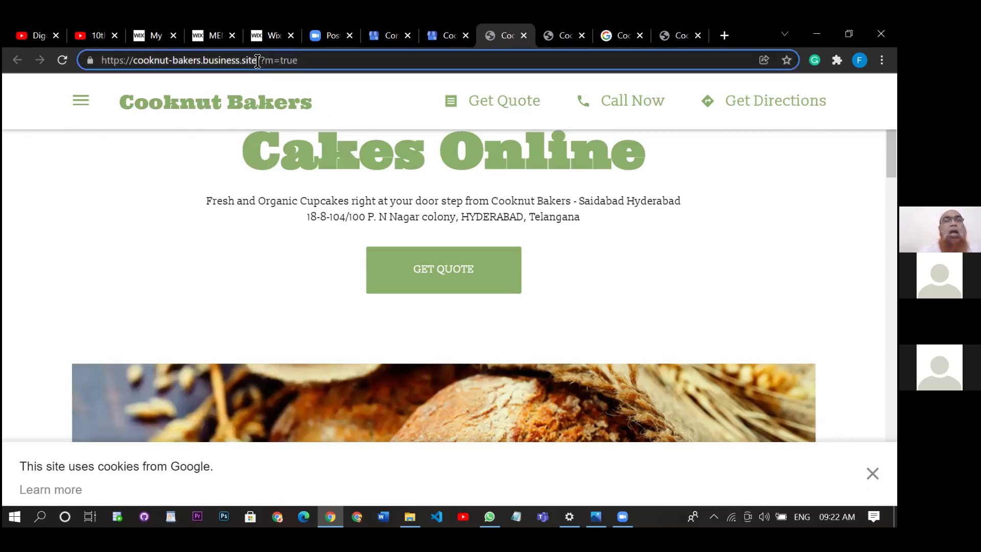
{"action": "left_click_drag", "start_coordinate": [260, 66], "coordinate": [103, 77]}
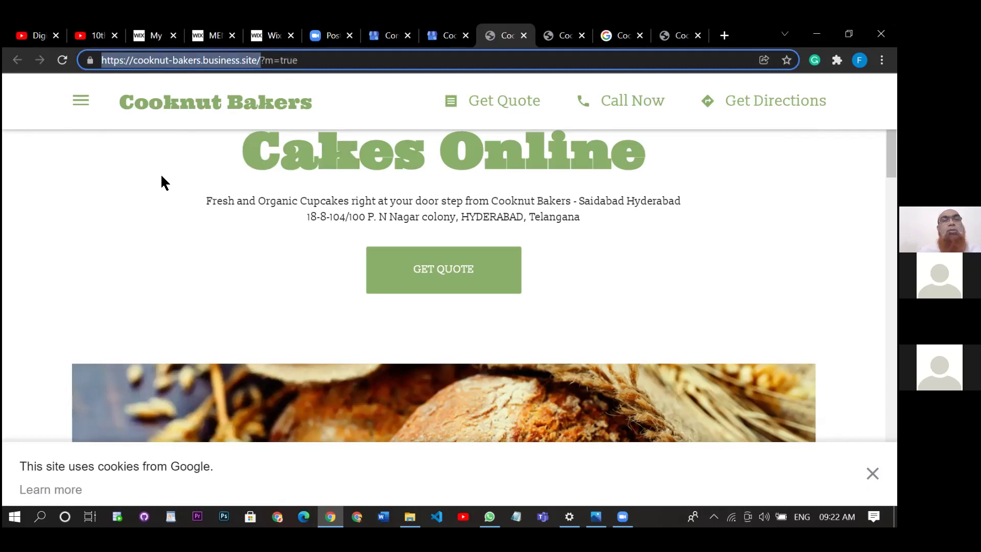
{"action": "left_click", "coordinate": [630, 261]}
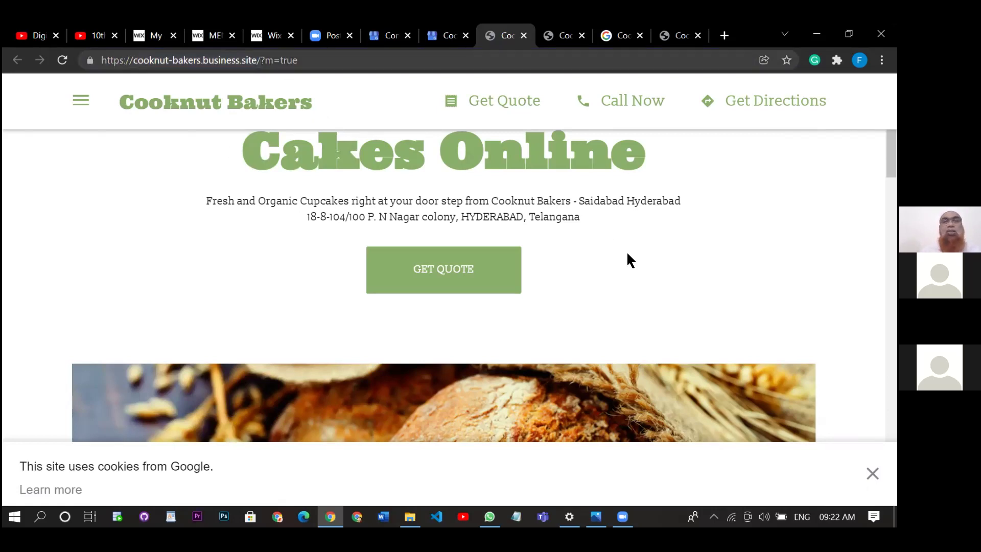
Step: Open Chrome DevTools on the live site and enlarge the responsive device preview
{"action": "right_click", "coordinate": [668, 242]}
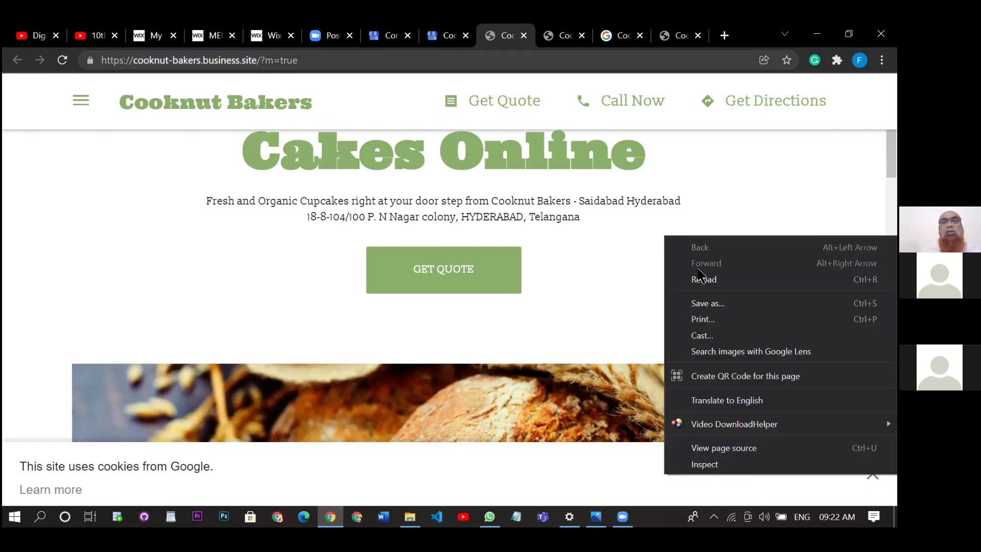
{"action": "left_click", "coordinate": [723, 465]}
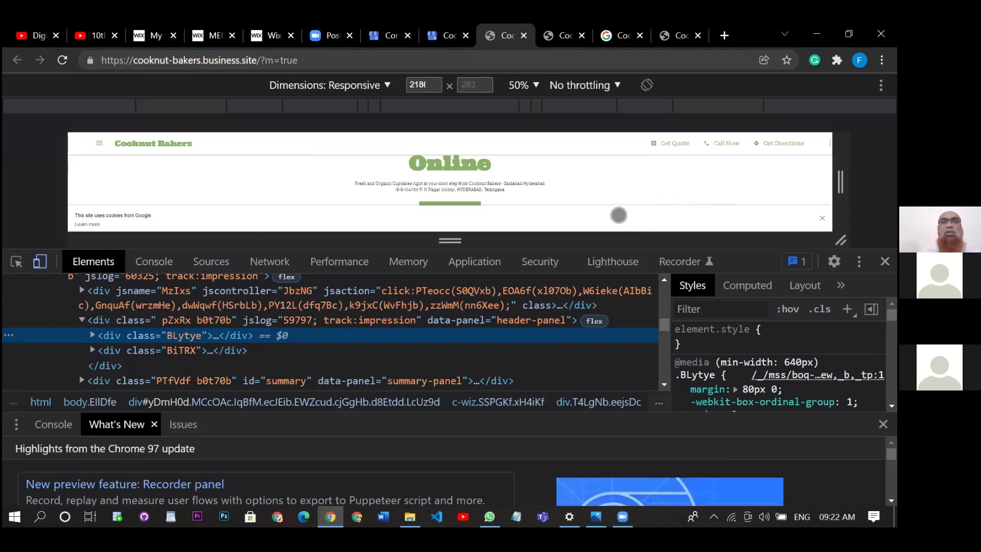
{"action": "scroll", "coordinate": [670, 197], "scroll_direction": "down", "scroll_amount": 2}
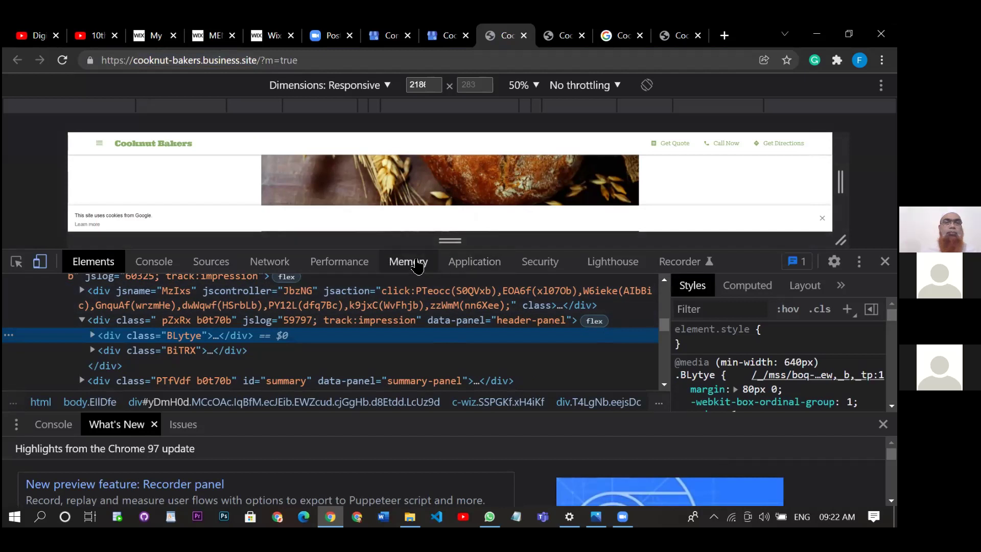
{"action": "left_click_drag", "start_coordinate": [412, 250], "coordinate": [410, 364]}
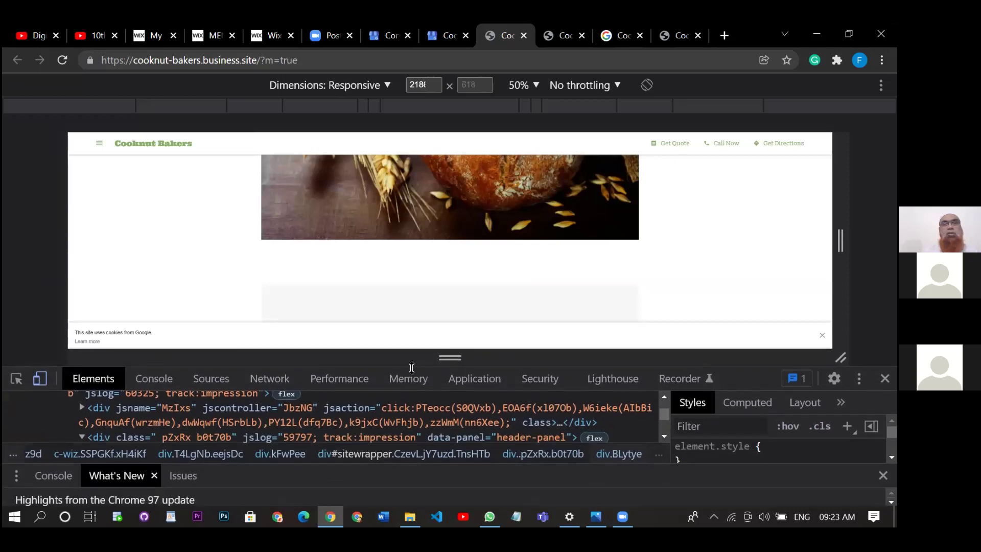
{"action": "scroll", "coordinate": [428, 282], "scroll_direction": "up", "scroll_amount": 3}
{"action": "scroll", "coordinate": [427, 283], "scroll_direction": "up", "scroll_amount": 3}
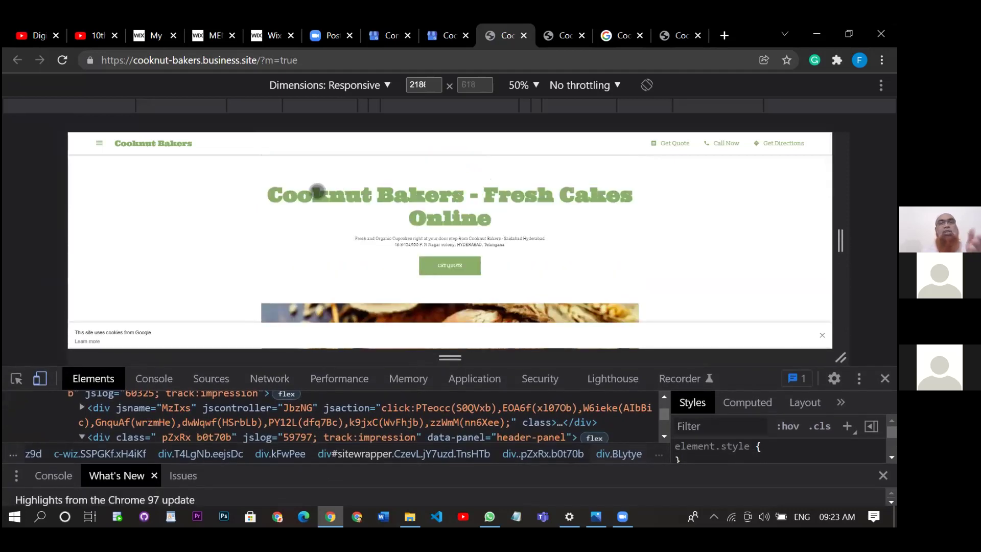
Step: Try the Get quote form, zoom to 110%, and scroll down to the Contact and Address section
{"action": "left_click", "coordinate": [450, 263]}
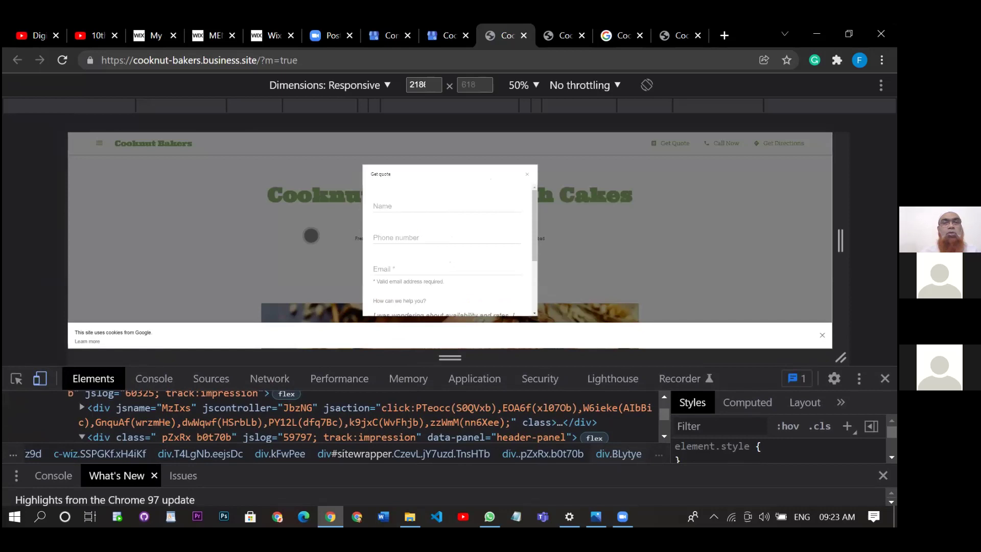
{"action": "key", "text": "ctrl+minus"}
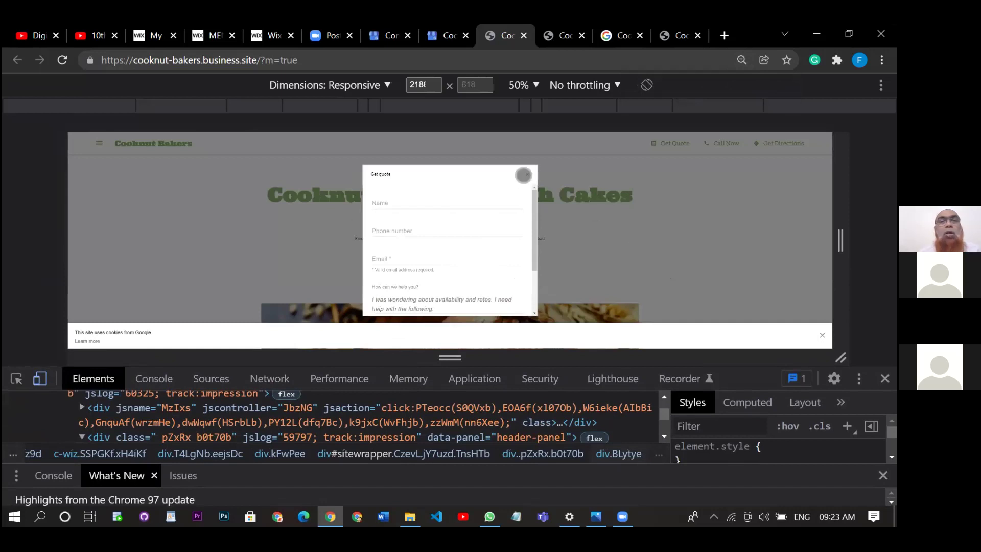
{"action": "left_click", "coordinate": [527, 174]}
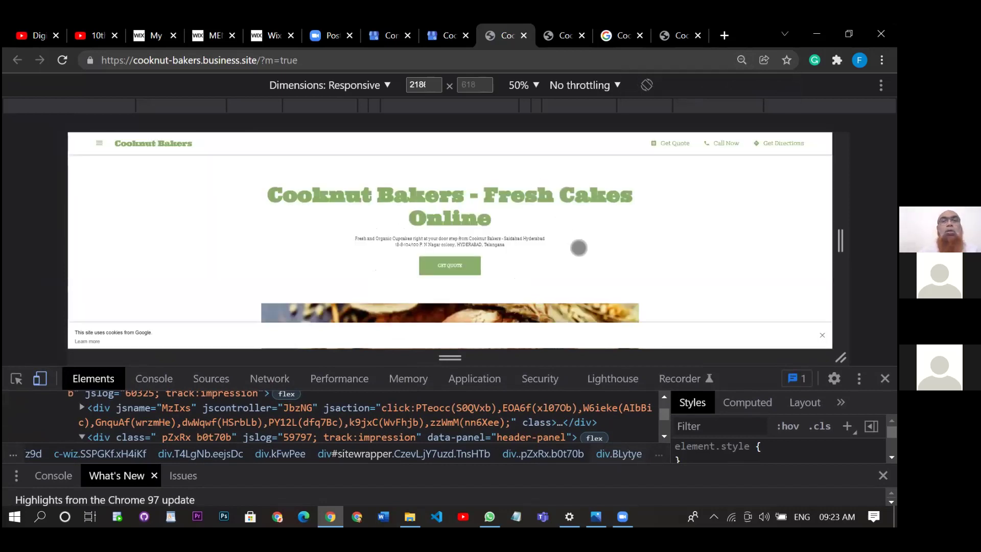
{"action": "scroll", "coordinate": [578, 248], "scroll_direction": "down", "scroll_amount": 5}
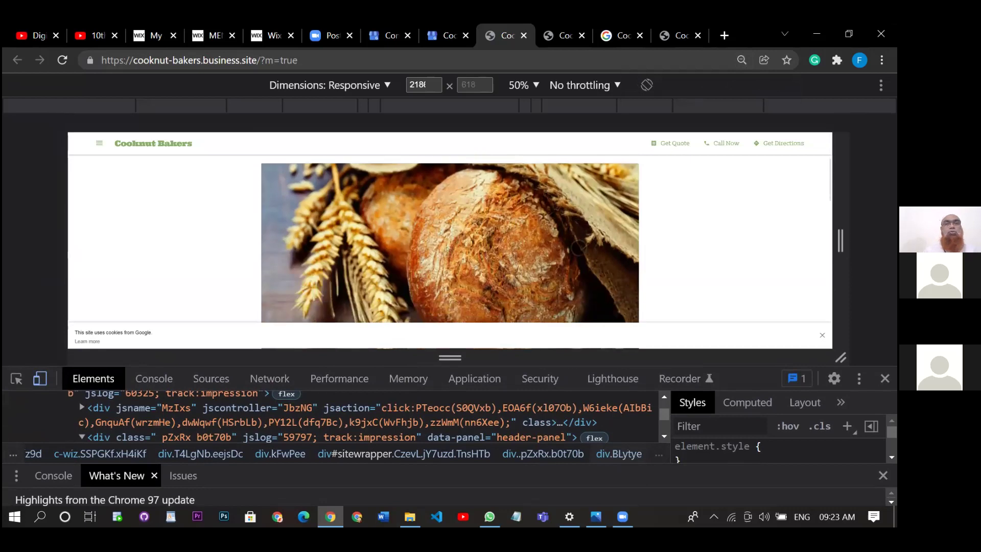
{"action": "scroll", "coordinate": [578, 248], "scroll_direction": "down", "scroll_amount": 5}
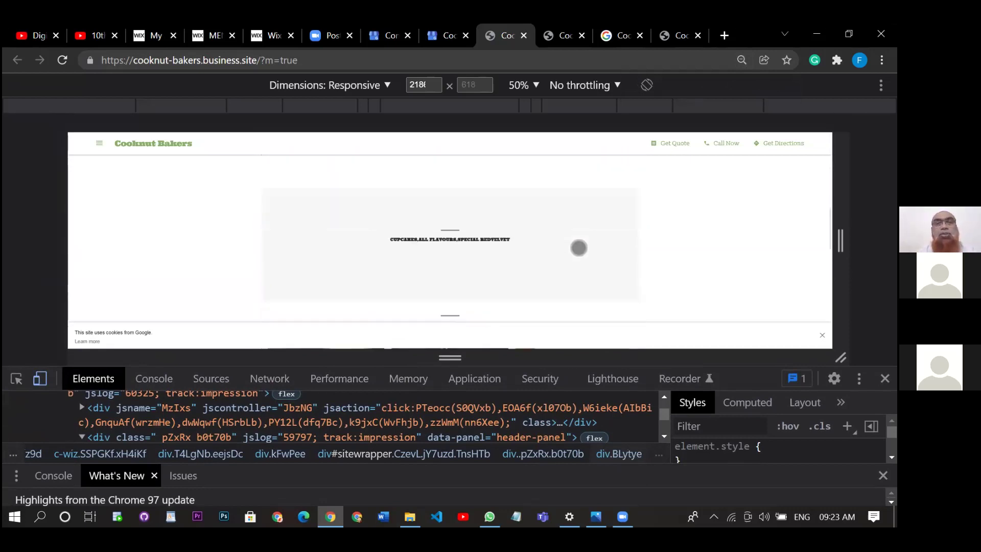
{"action": "scroll", "coordinate": [579, 248], "scroll_direction": "down", "scroll_amount": 5}
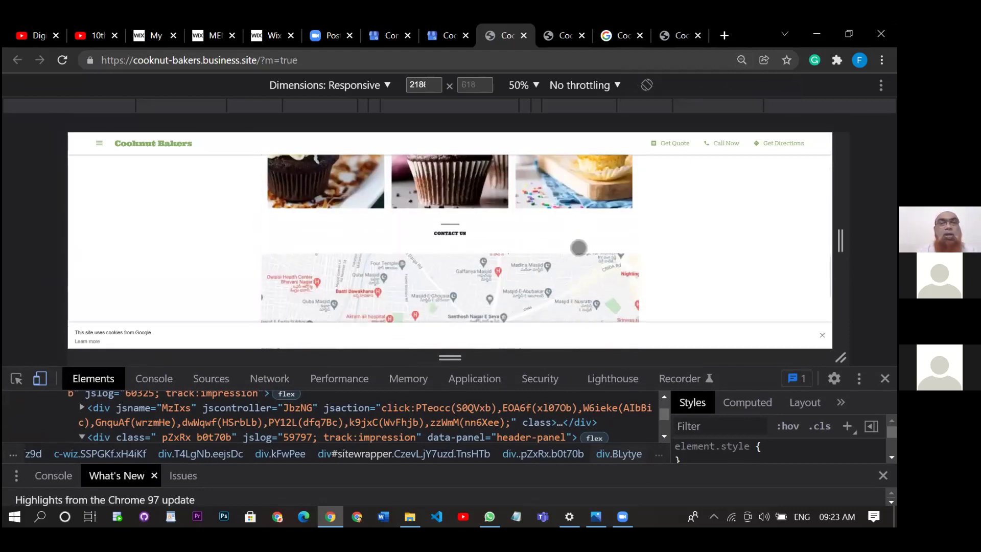
{"action": "scroll", "coordinate": [578, 248], "scroll_direction": "down", "scroll_amount": 2}
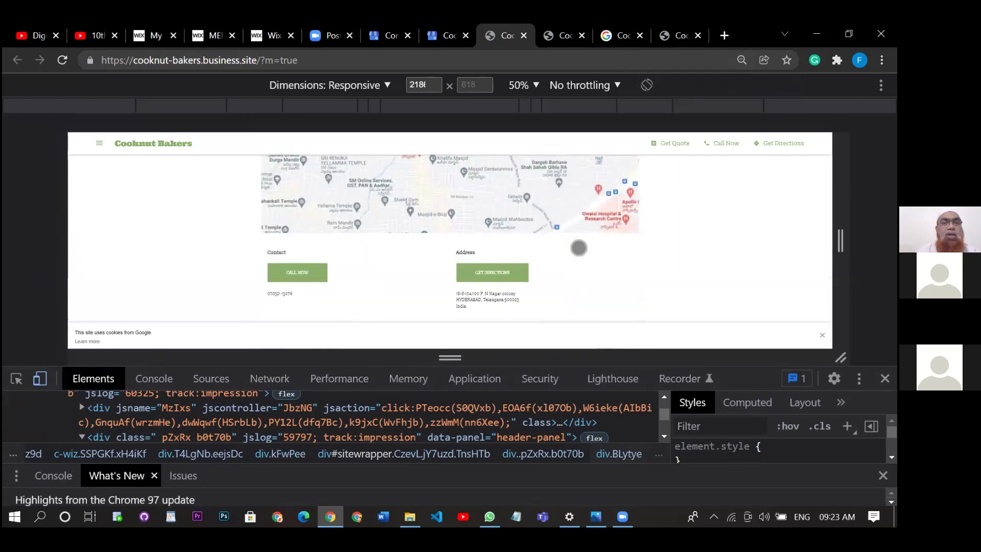
{"action": "scroll", "coordinate": [578, 248], "scroll_direction": "down", "scroll_amount": 1}
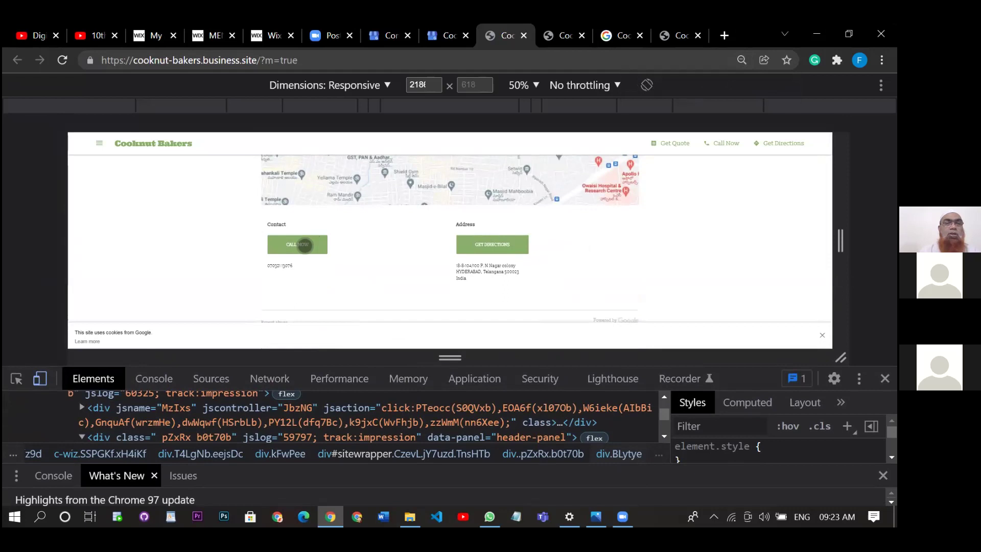
Step: Test the CALL NOW button, dismiss the 'Make a call from' popup, and close DevTools
{"action": "left_click", "coordinate": [304, 245]}
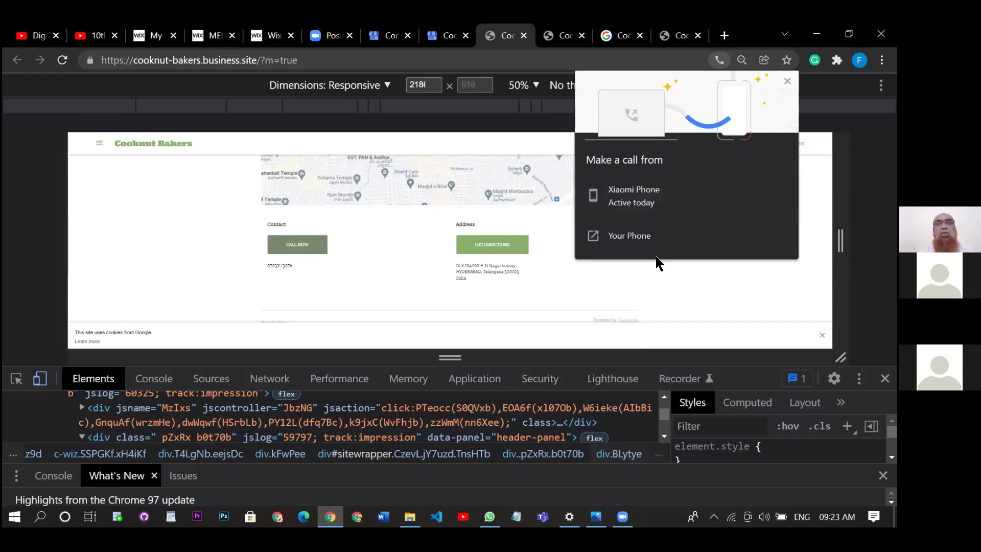
{"action": "left_click", "coordinate": [437, 277]}
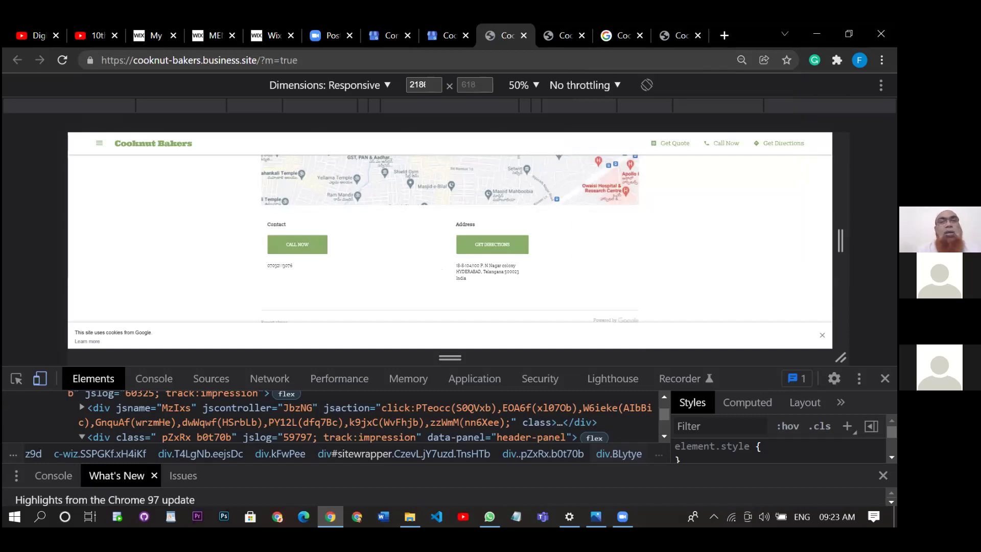
{"action": "left_click", "coordinate": [885, 378]}
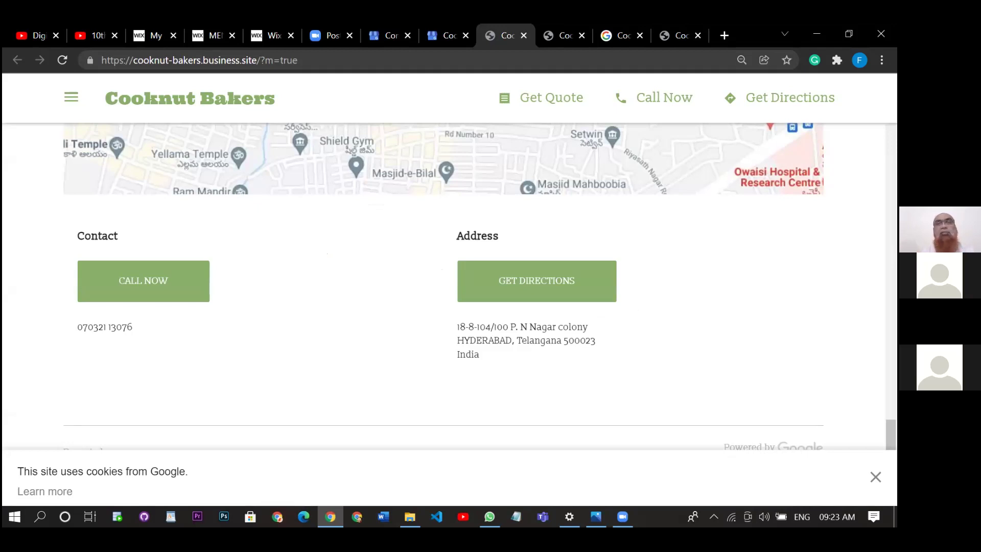
Step: Adjust the screen brightness and return to the Business Profile Manager tab
{"action": "key", "text": "XF86MonBrightnessDown"}
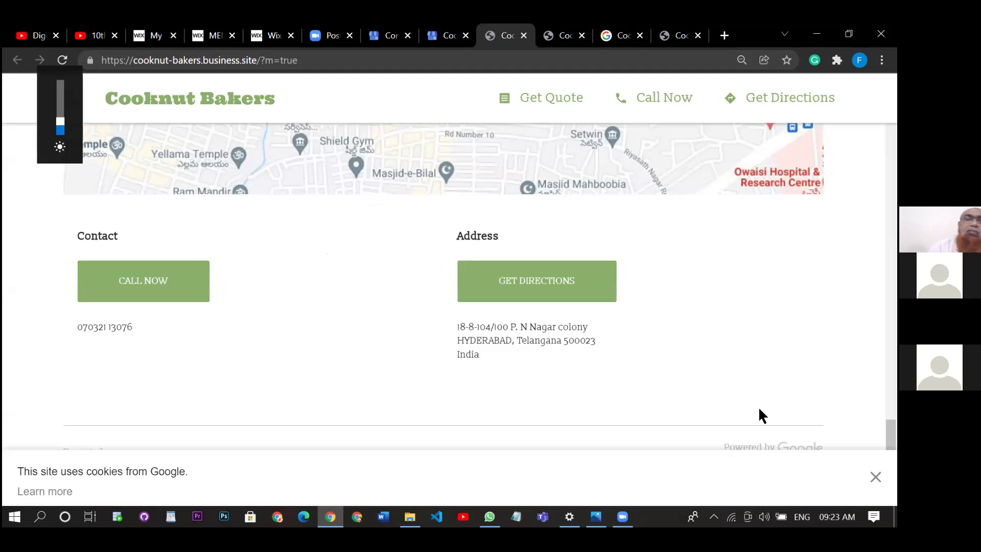
{"action": "key", "text": "XF86MonBrightnessUp"}
{"action": "key", "text": "XF86MonBrightnessUp"}
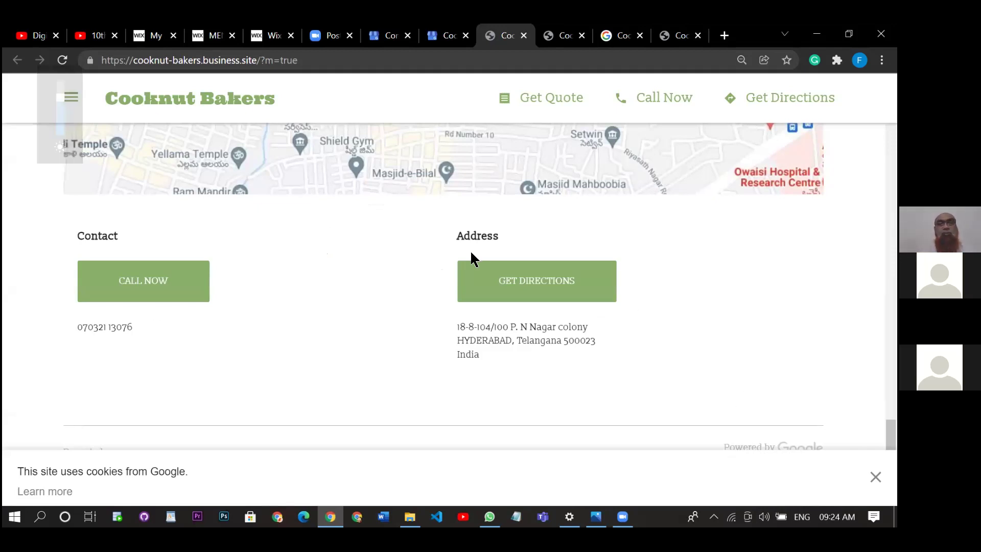
{"action": "scroll", "coordinate": [473, 259], "scroll_direction": "up", "scroll_amount": 6}
{"action": "scroll", "coordinate": [473, 259], "scroll_direction": "up", "scroll_amount": 8}
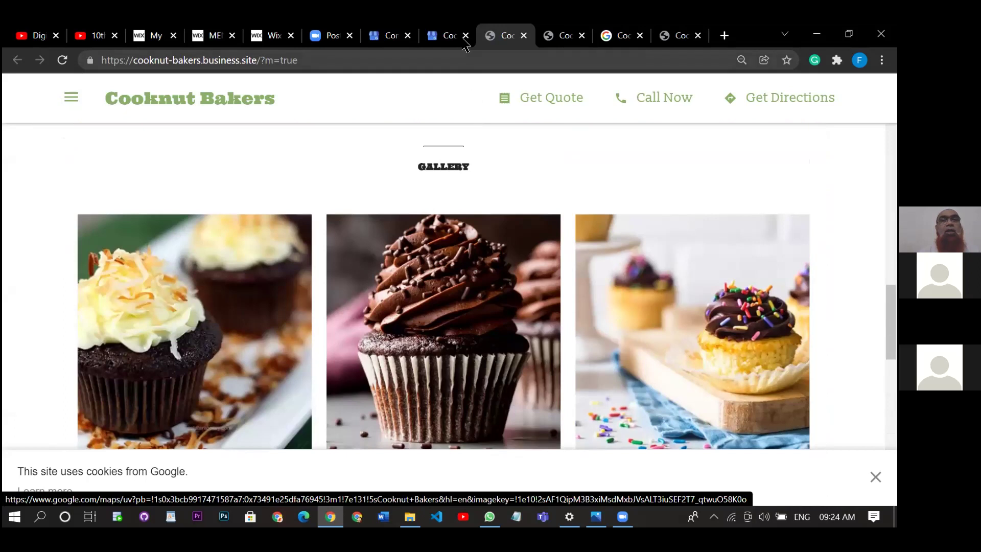
{"action": "left_click", "coordinate": [447, 35]}
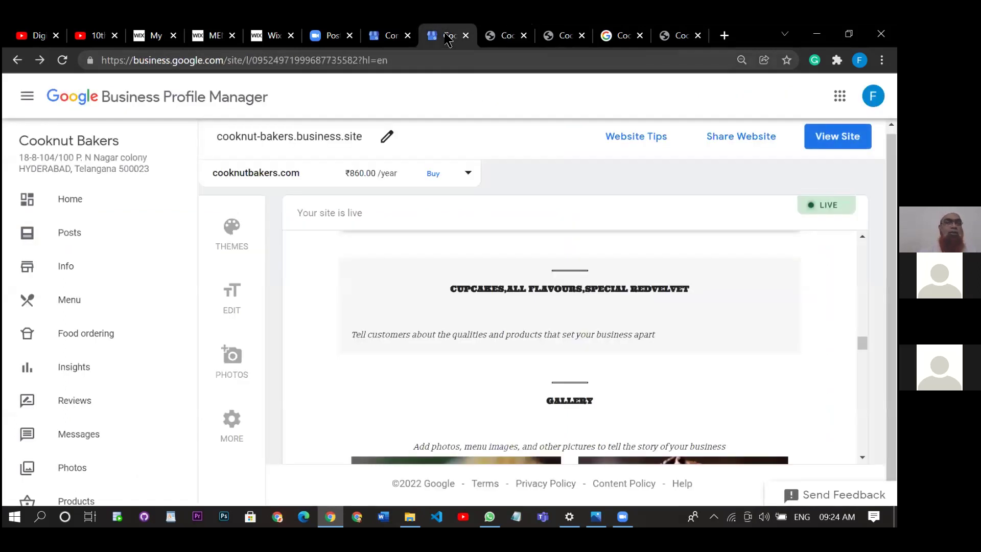
Step: Go to the Cooknut Bakers Home dashboard, showing 55% completion, and scroll through every card to the footer
{"action": "left_click", "coordinate": [76, 204]}
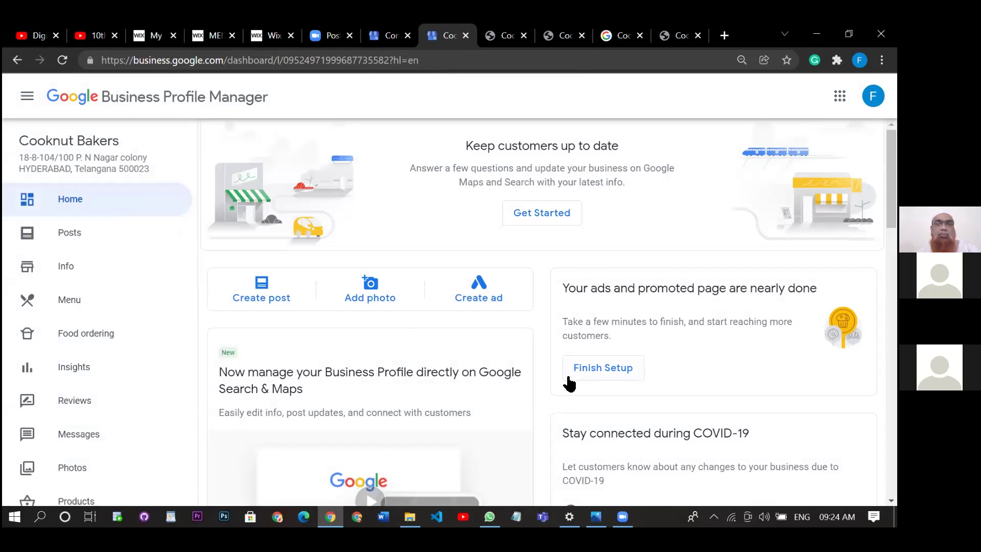
{"action": "scroll", "coordinate": [668, 379], "scroll_direction": "down", "scroll_amount": 2}
{"action": "scroll", "coordinate": [667, 378], "scroll_direction": "down", "scroll_amount": 2}
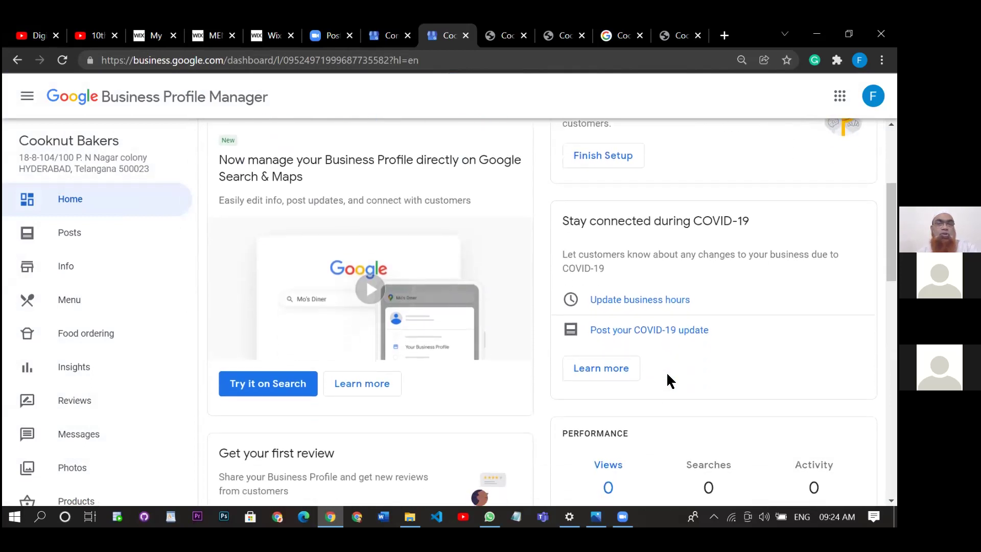
{"action": "scroll", "coordinate": [668, 376], "scroll_direction": "down", "scroll_amount": 2}
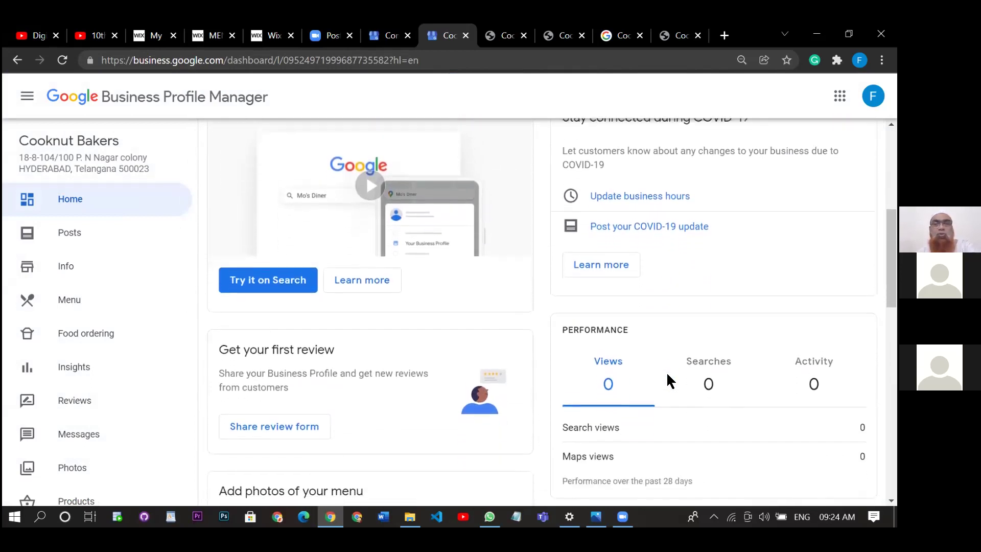
{"action": "scroll", "coordinate": [668, 381], "scroll_direction": "down", "scroll_amount": 1}
{"action": "scroll", "coordinate": [668, 380], "scroll_direction": "down", "scroll_amount": 2}
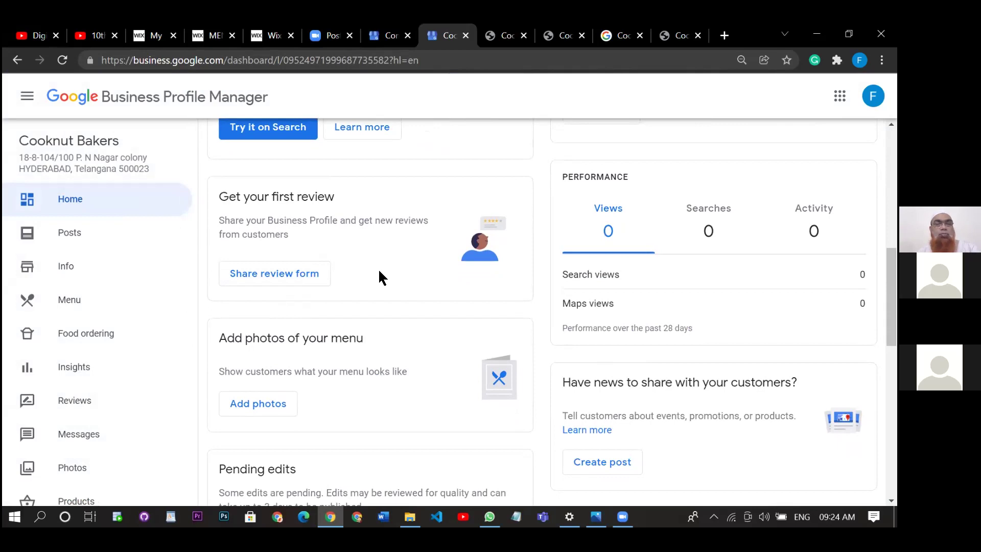
{"action": "scroll", "coordinate": [379, 271], "scroll_direction": "down", "scroll_amount": 1}
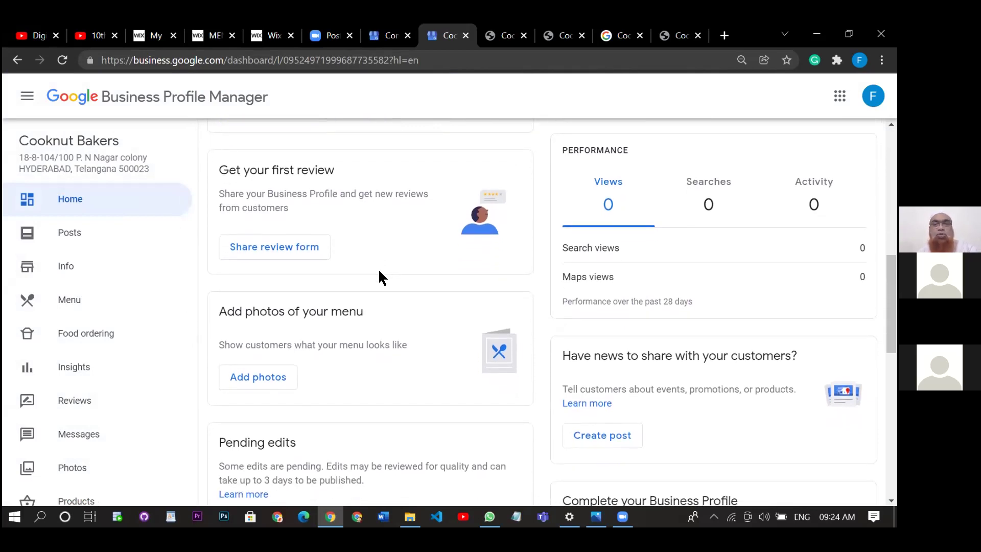
{"action": "scroll", "coordinate": [379, 271], "scroll_direction": "down", "scroll_amount": 3}
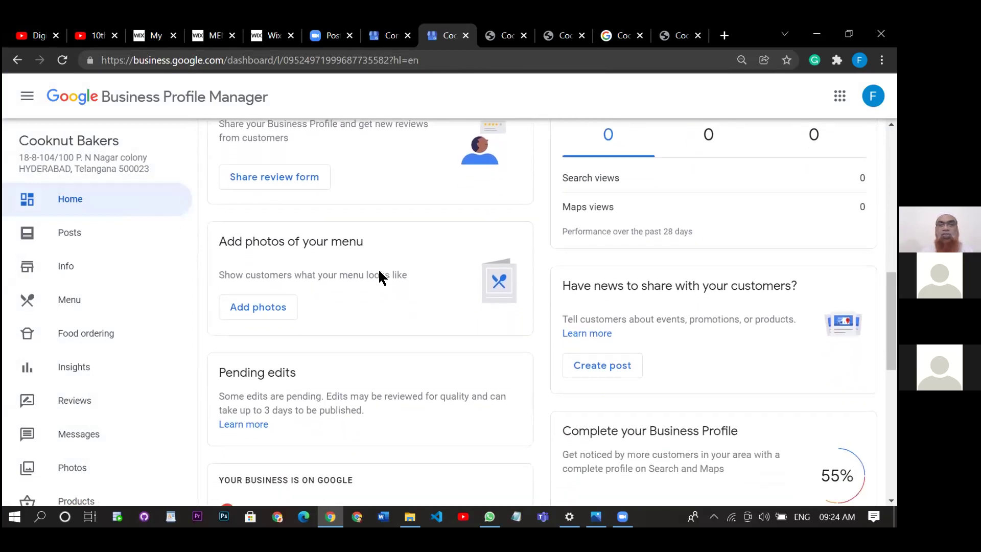
{"action": "scroll", "coordinate": [379, 278], "scroll_direction": "down", "scroll_amount": 3}
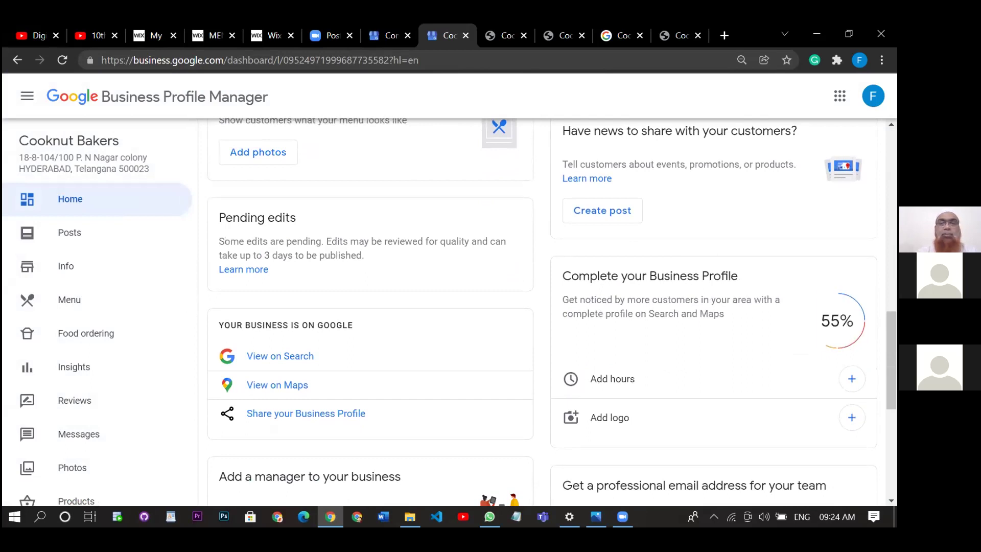
{"action": "scroll", "coordinate": [757, 316], "scroll_direction": "down", "scroll_amount": 2}
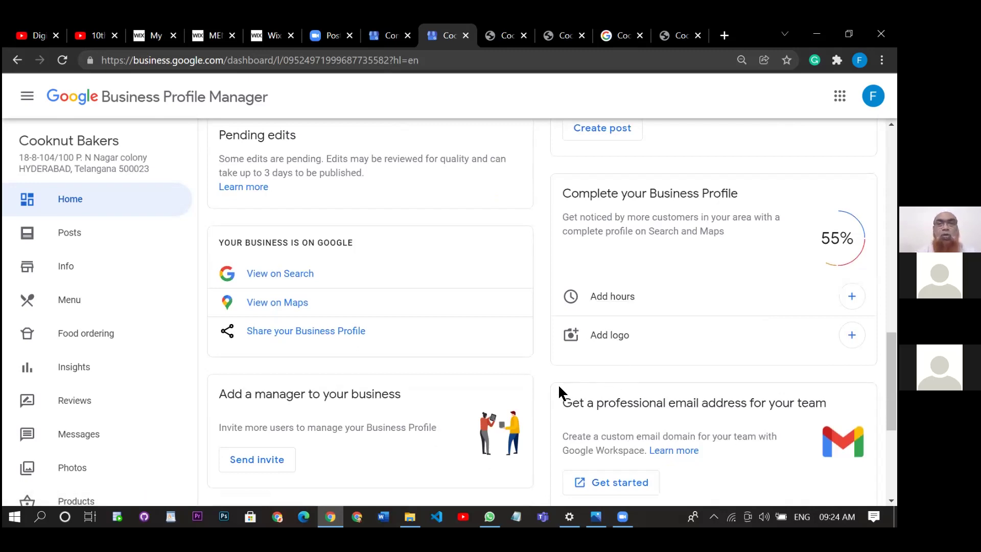
{"action": "scroll", "coordinate": [559, 387], "scroll_direction": "up", "scroll_amount": 1}
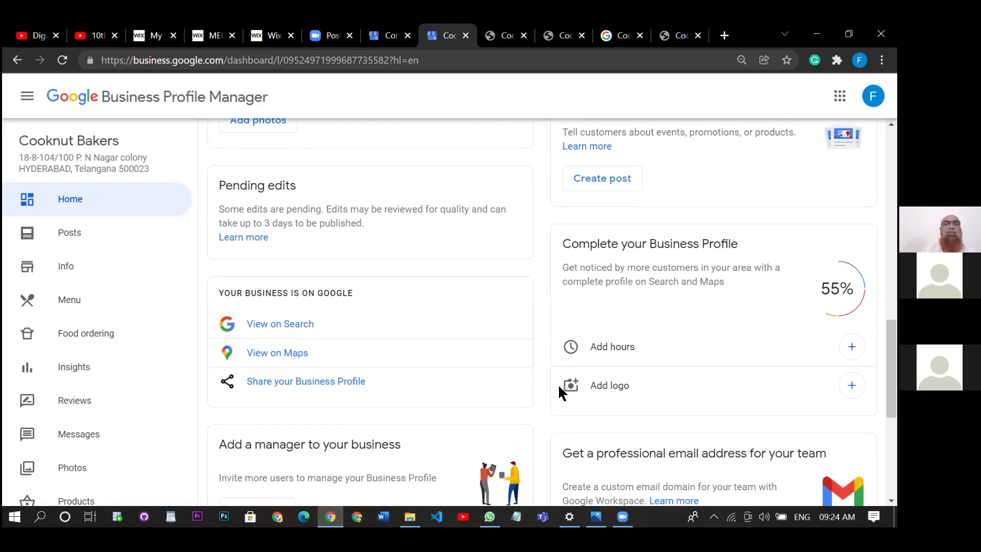
{"action": "scroll", "coordinate": [562, 393], "scroll_direction": "down", "scroll_amount": 2}
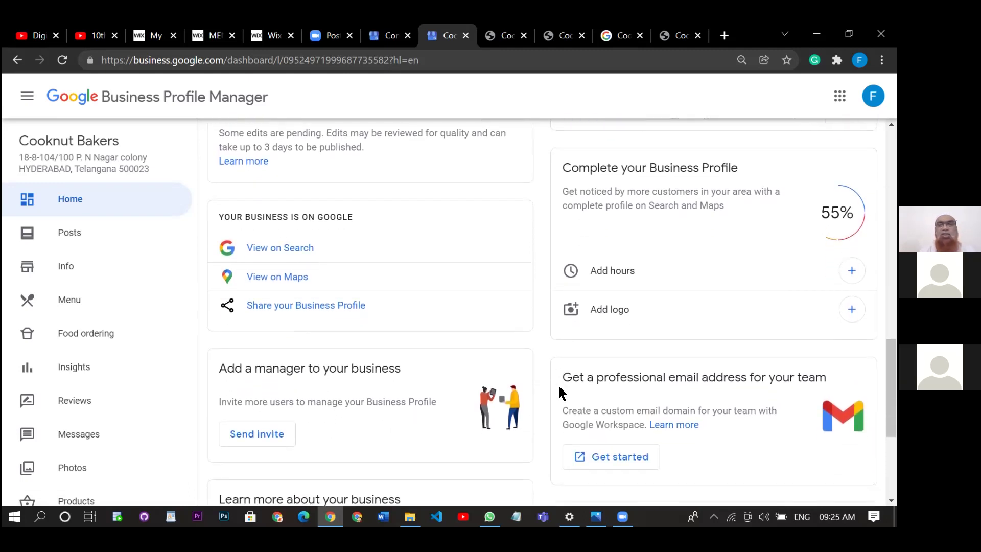
{"action": "scroll", "coordinate": [562, 394], "scroll_direction": "down", "scroll_amount": 3}
{"action": "scroll", "coordinate": [562, 393], "scroll_direction": "down", "scroll_amount": 2}
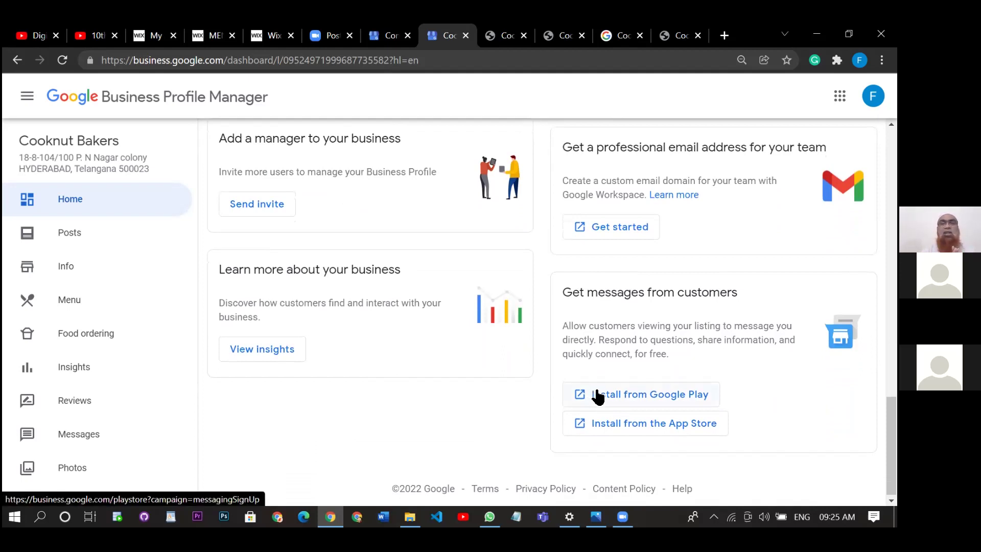
Step: Clear a stray text selection and collapse then re-expand the navigation sidebar
{"action": "left_click_drag", "start_coordinate": [620, 422], "coordinate": [532, 427]}
{"action": "left_click", "coordinate": [533, 427]}
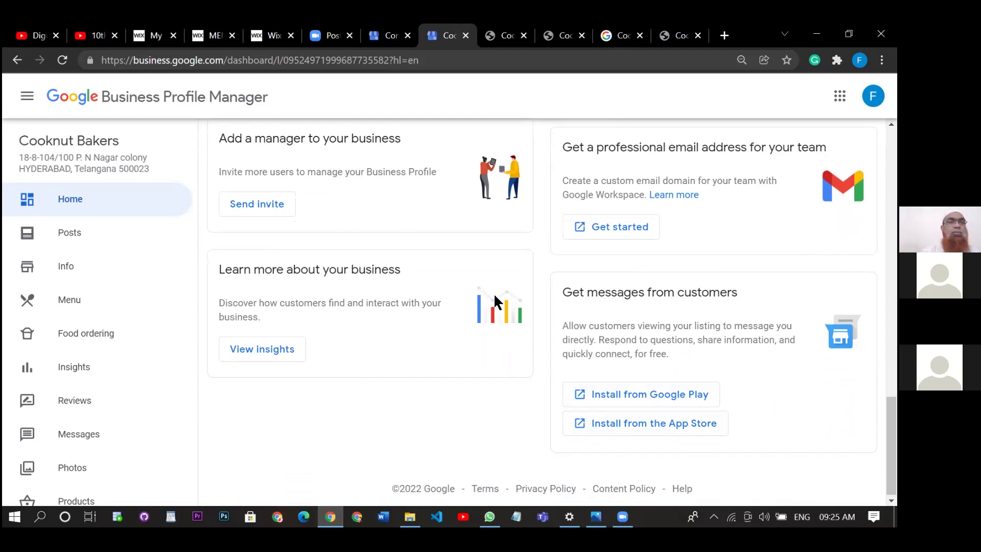
{"action": "scroll", "coordinate": [484, 276], "scroll_direction": "up", "scroll_amount": 2}
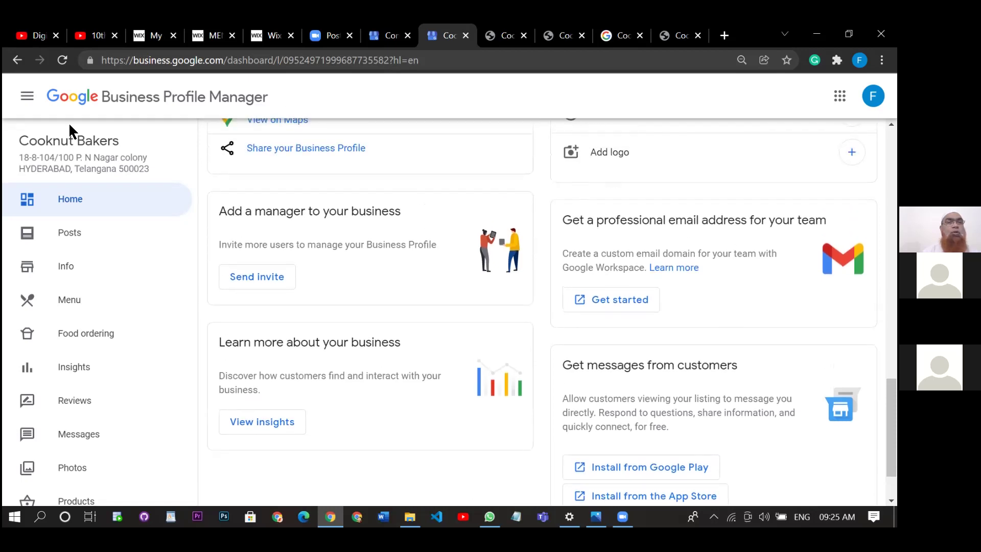
{"action": "left_click", "coordinate": [26, 101]}
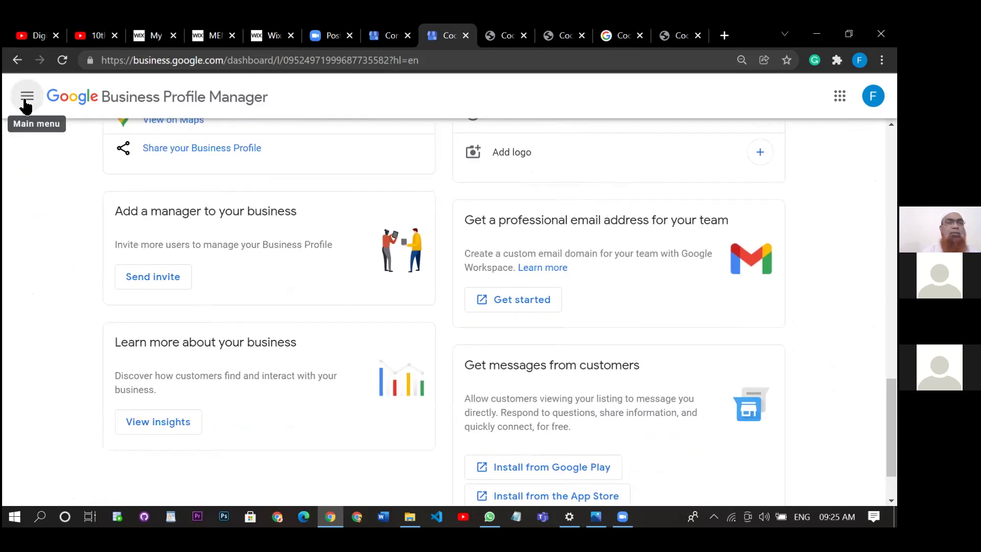
{"action": "left_click", "coordinate": [26, 102]}
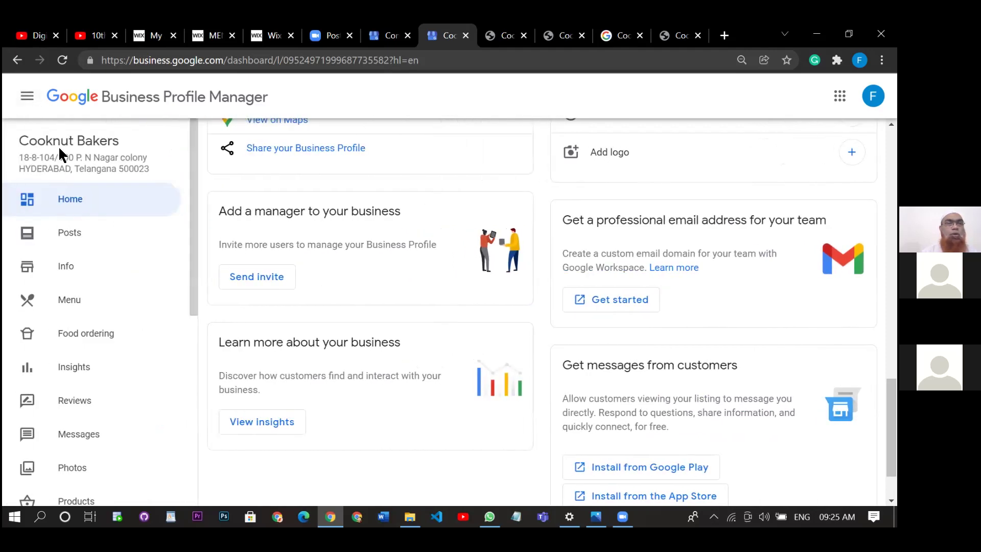
Step: Inspect the business name and Telangana address, then reload the dashboard home and scroll to Create post
{"action": "double_click", "coordinate": [19, 144]}
{"action": "left_click", "coordinate": [17, 150]}
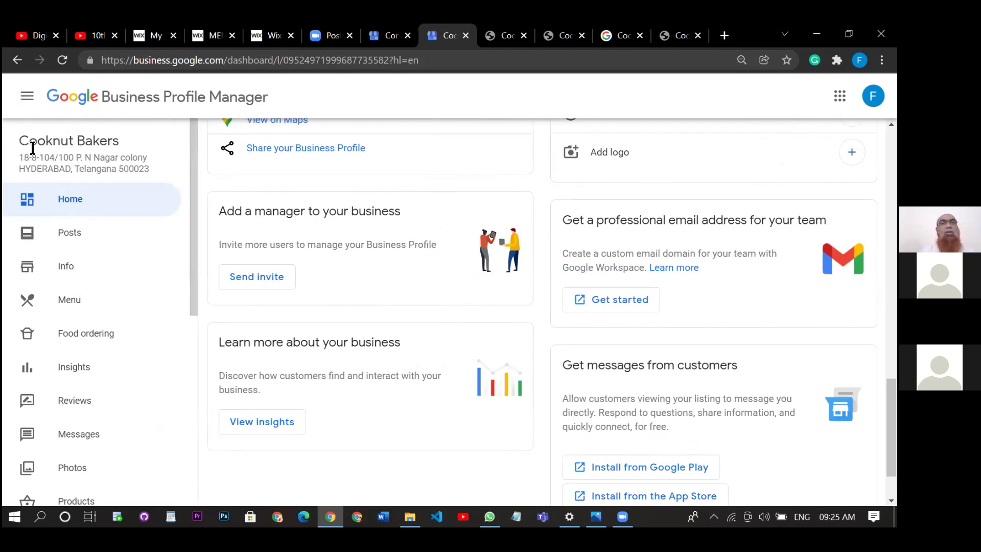
{"action": "double_click", "coordinate": [82, 165]}
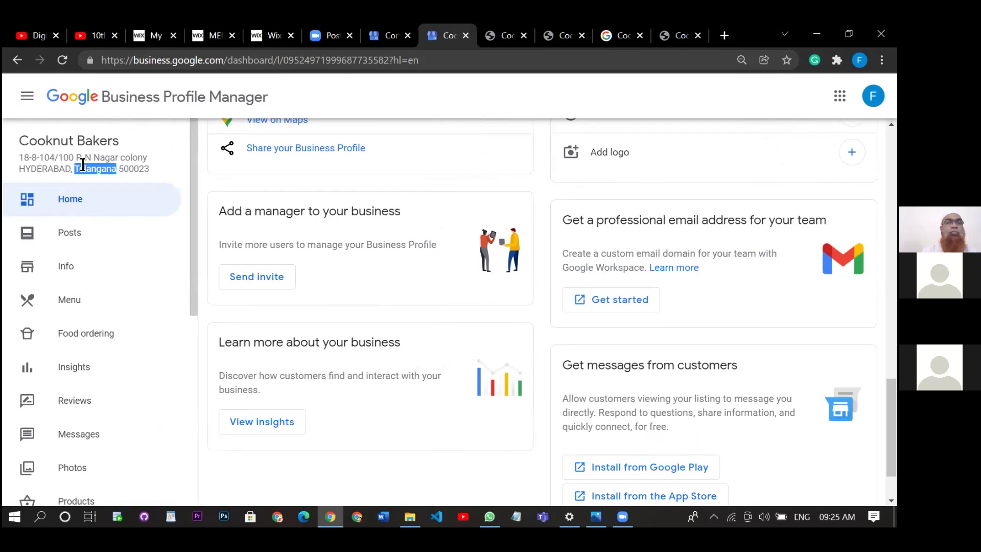
{"action": "left_click", "coordinate": [82, 166]}
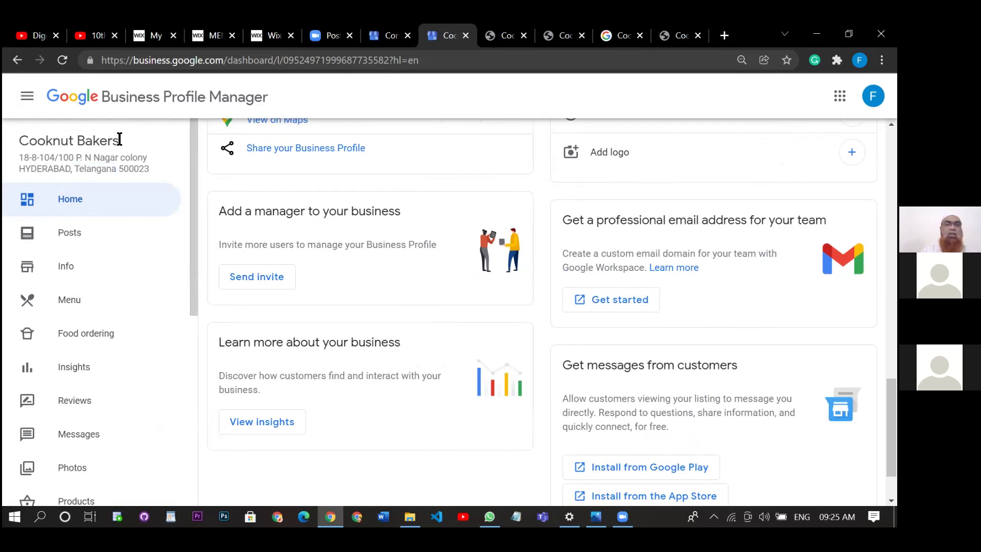
{"action": "left_click", "coordinate": [149, 105]}
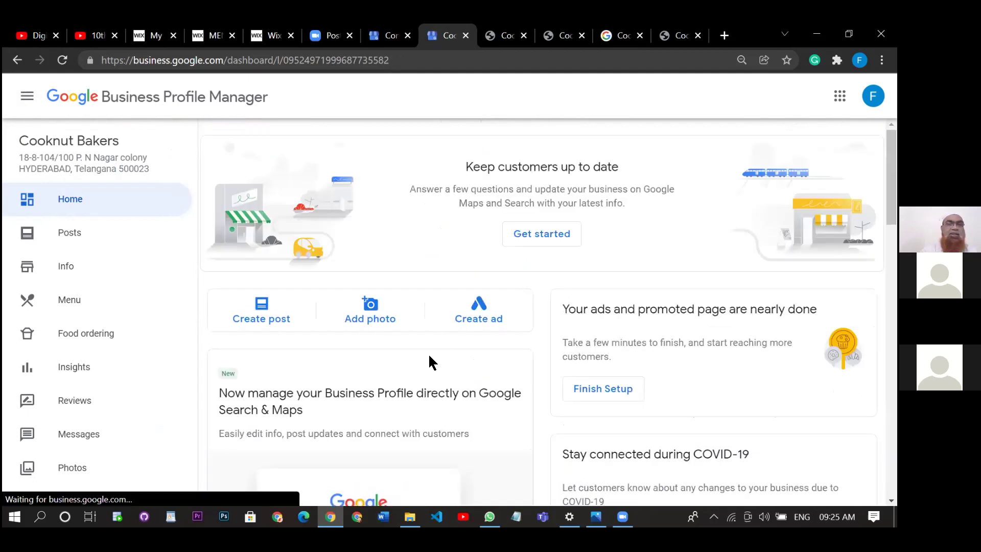
{"action": "scroll", "coordinate": [428, 354], "scroll_direction": "down", "scroll_amount": 3}
{"action": "scroll", "coordinate": [428, 360], "scroll_direction": "down", "scroll_amount": 2}
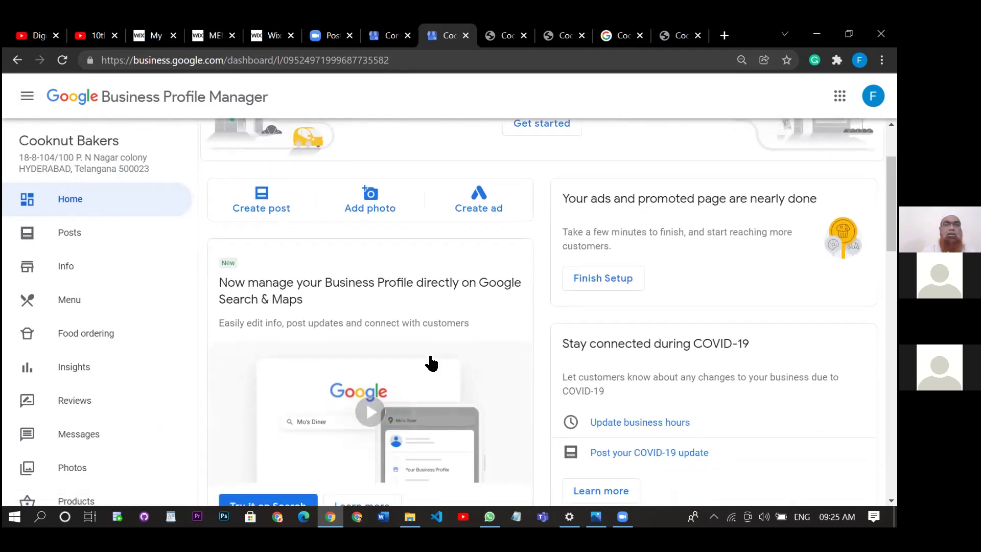
Step: Begin a new post, read the posting policy notice, and choose the Offer type
{"action": "left_click", "coordinate": [279, 193]}
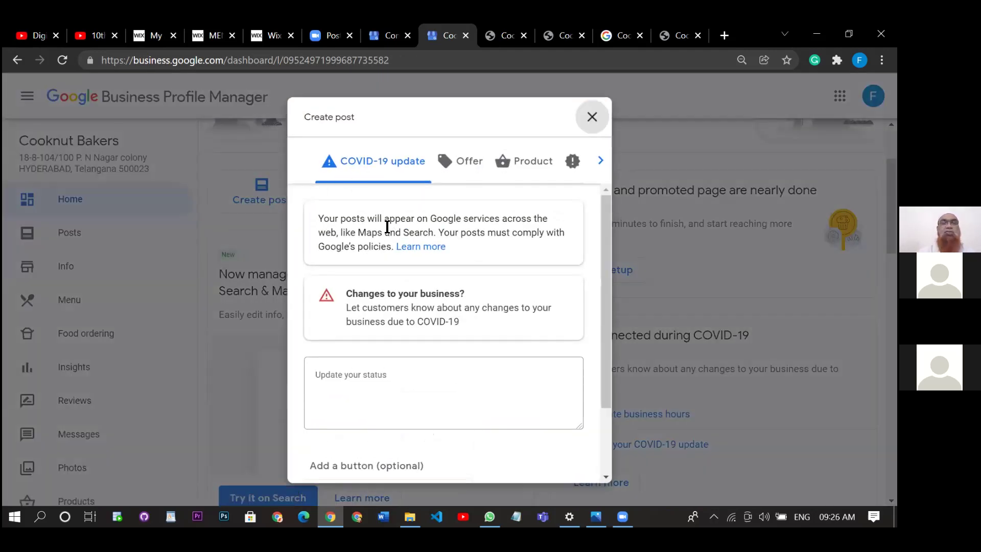
{"action": "left_click_drag", "start_coordinate": [315, 217], "coordinate": [470, 245]}
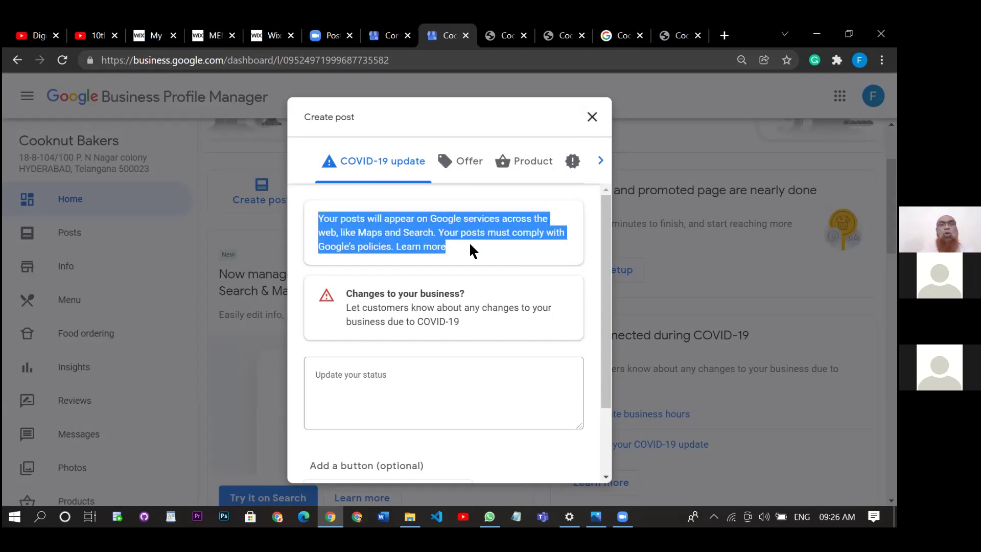
{"action": "left_click", "coordinate": [470, 245]}
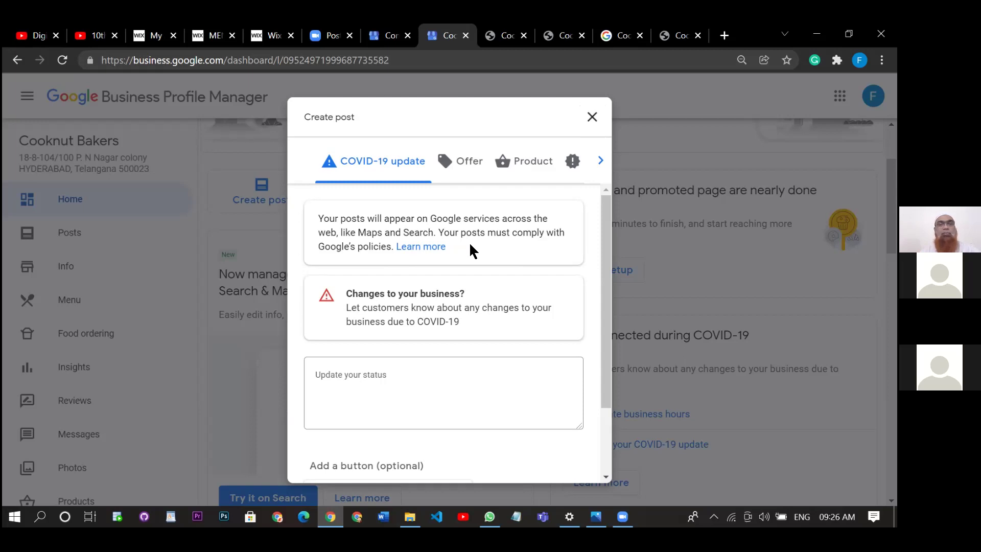
{"action": "scroll", "coordinate": [470, 246], "scroll_direction": "down", "scroll_amount": 2}
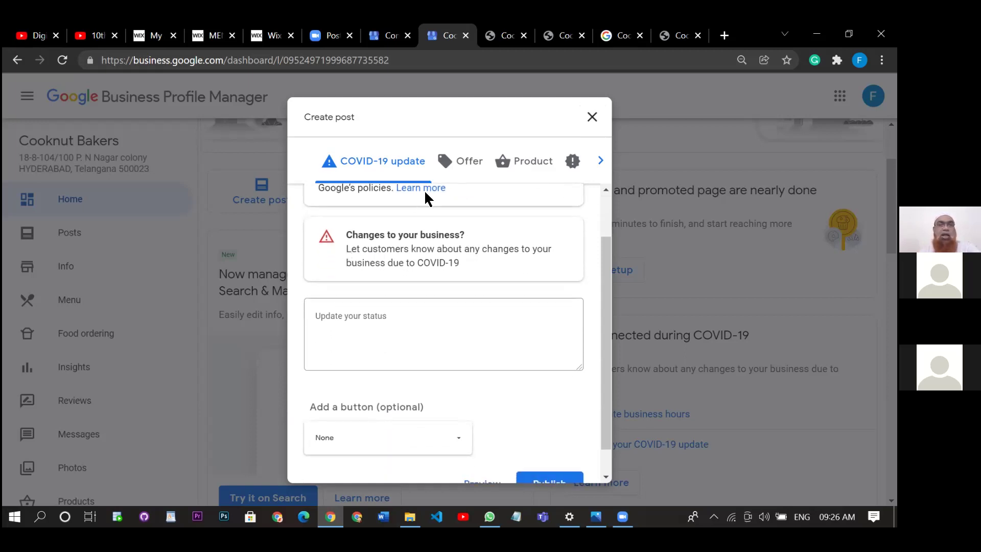
{"action": "left_click", "coordinate": [452, 163]}
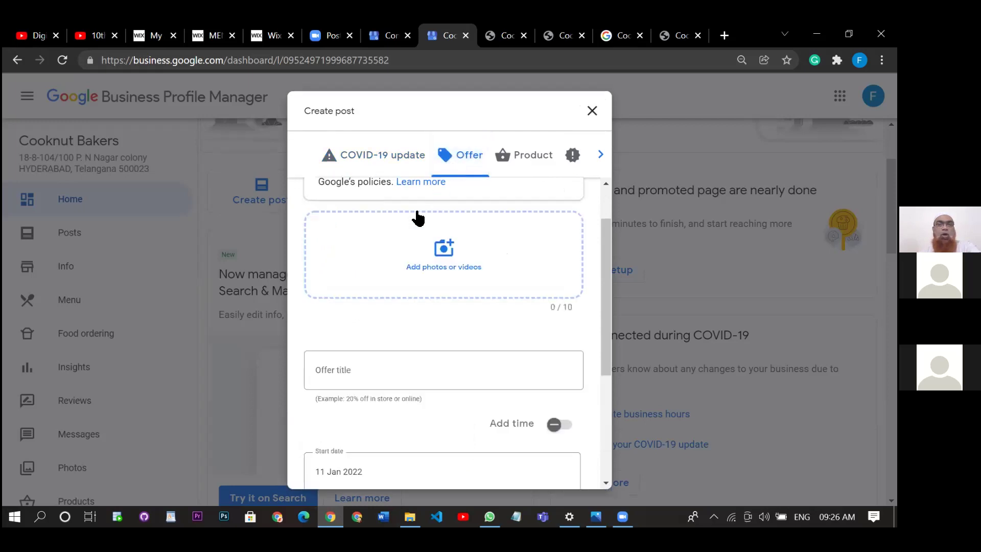
Step: Attach the Small-Batch-Yellow-Cupcakes photo from the Desktop as the offer's first image
{"action": "scroll", "coordinate": [382, 254], "scroll_direction": "up", "scroll_amount": 1}
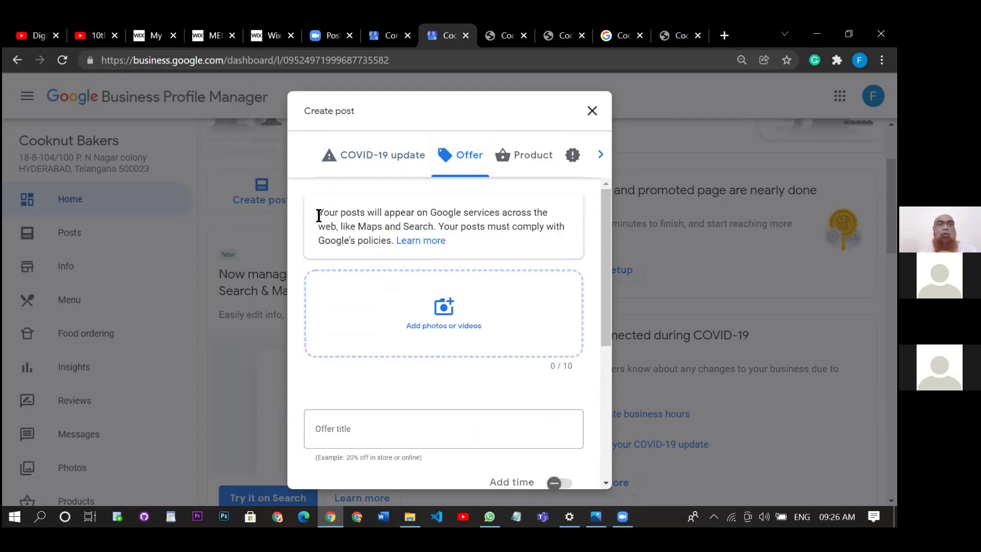
{"action": "left_click_drag", "start_coordinate": [314, 208], "coordinate": [491, 238]}
{"action": "triple_click", "coordinate": [492, 235]}
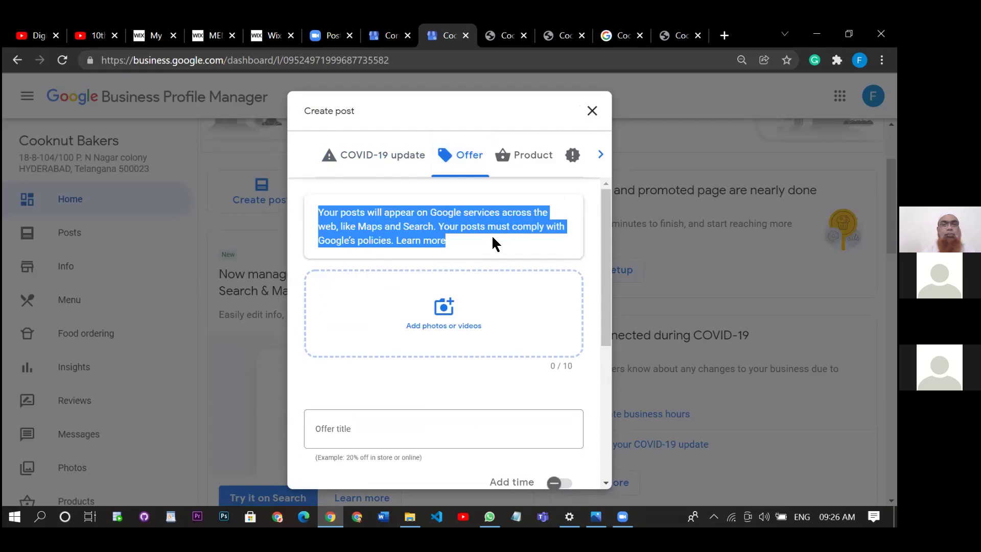
{"action": "left_click", "coordinate": [492, 234]}
{"action": "left_click", "coordinate": [446, 307]}
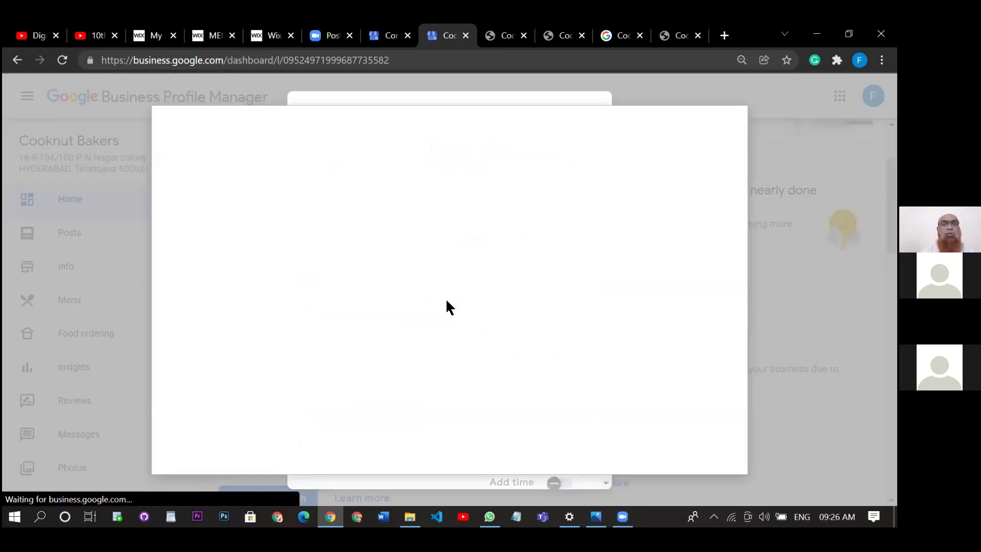
{"action": "left_click", "coordinate": [441, 330]}
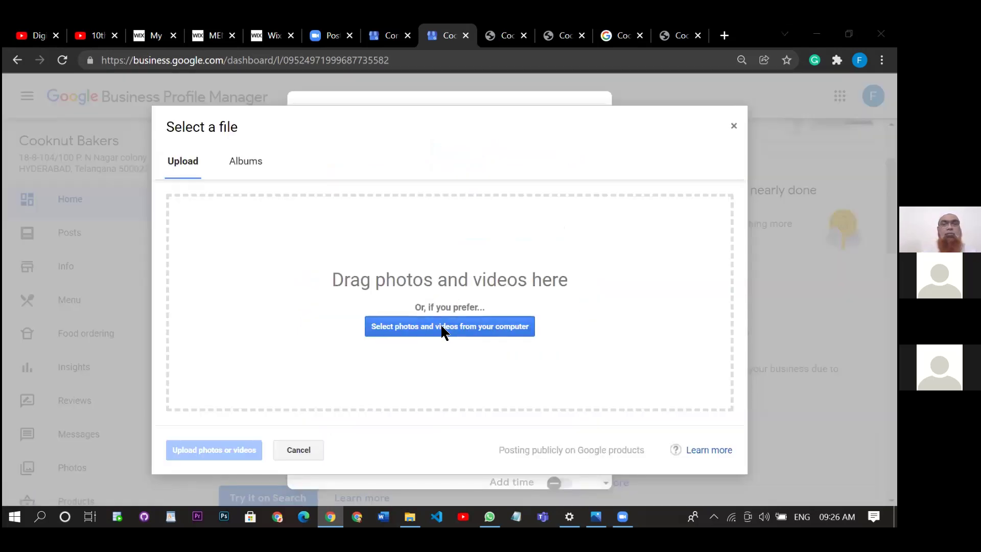
{"action": "left_click", "coordinate": [184, 168]}
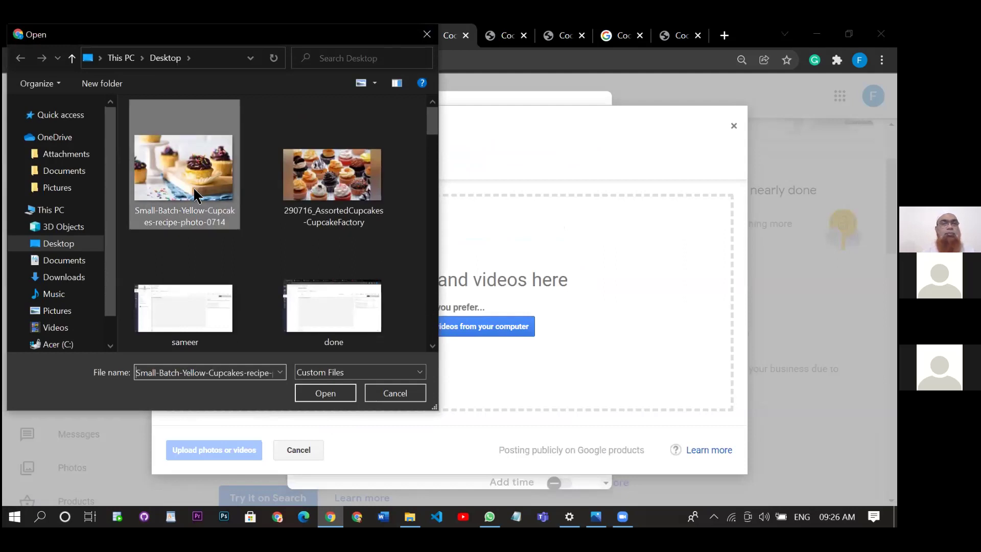
{"action": "left_click", "coordinate": [310, 388]}
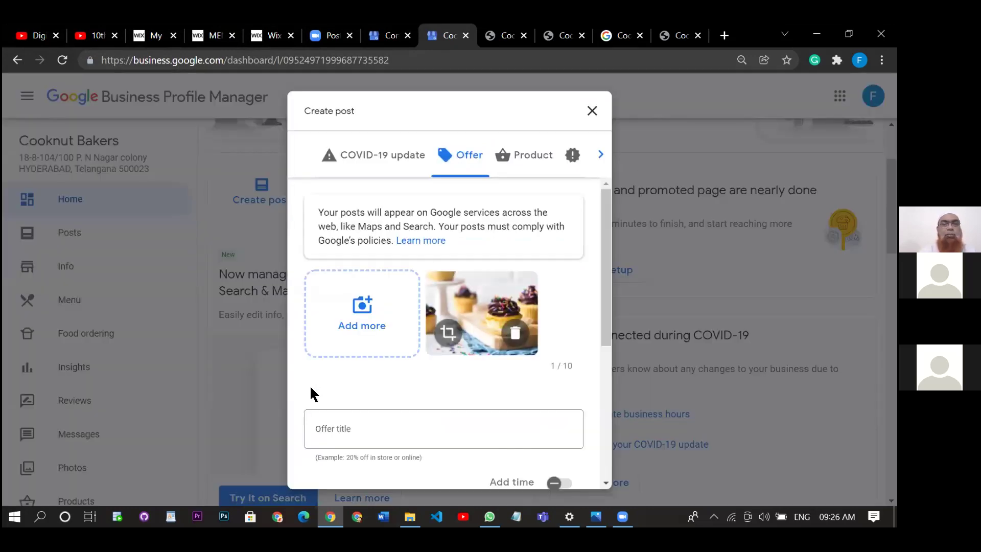
{"action": "scroll", "coordinate": [309, 385], "scroll_direction": "down", "scroll_amount": 1}
Step: Enter 'Avail 20% discount on your first order.' as the offer title
{"action": "left_click", "coordinate": [327, 385]}
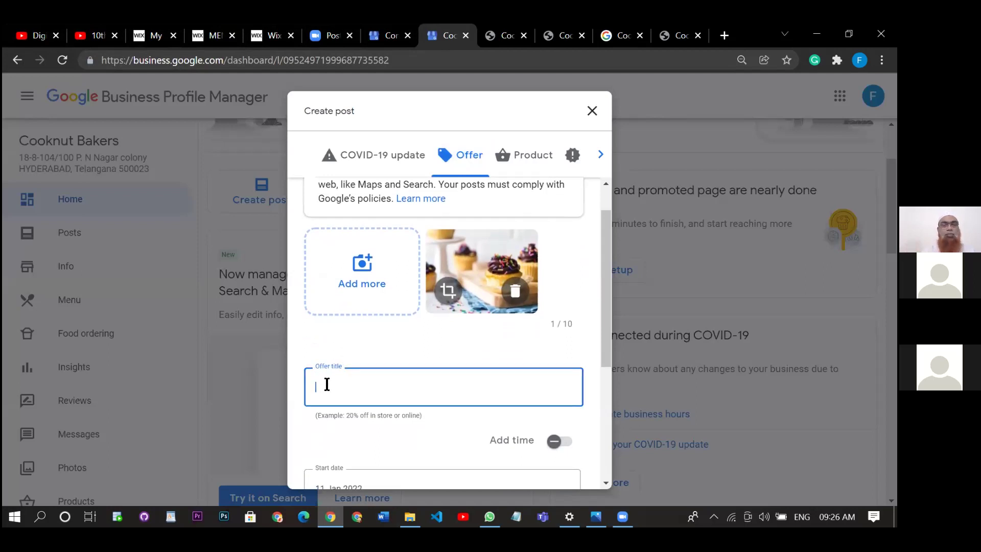
{"action": "type", "text": "Av"}
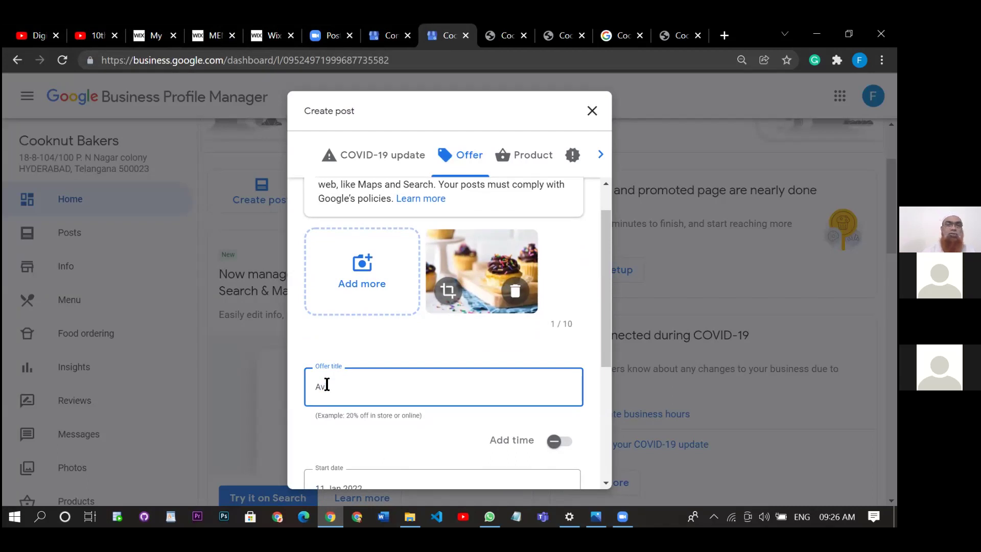
{"action": "type", "text": "ail 20% d"}
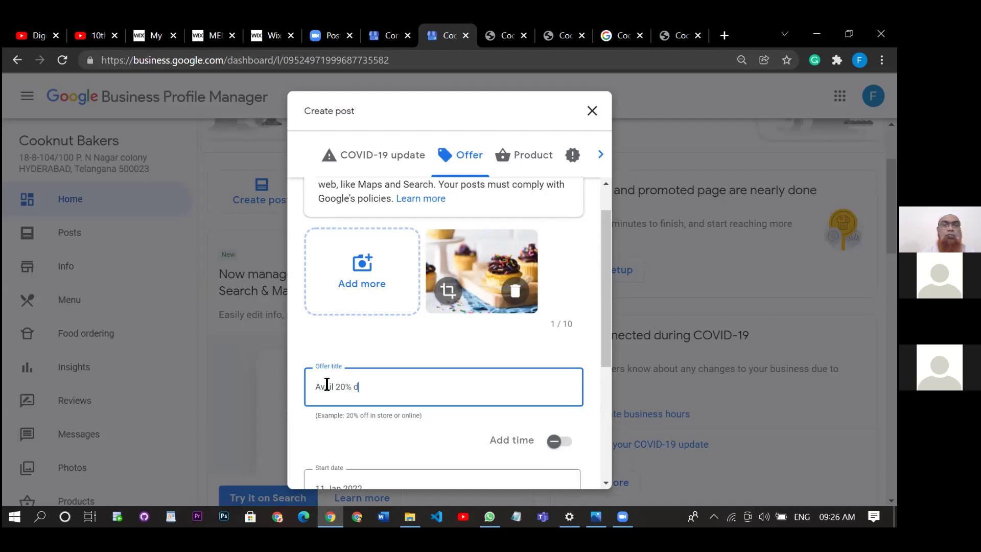
{"action": "type", "text": "isco"}
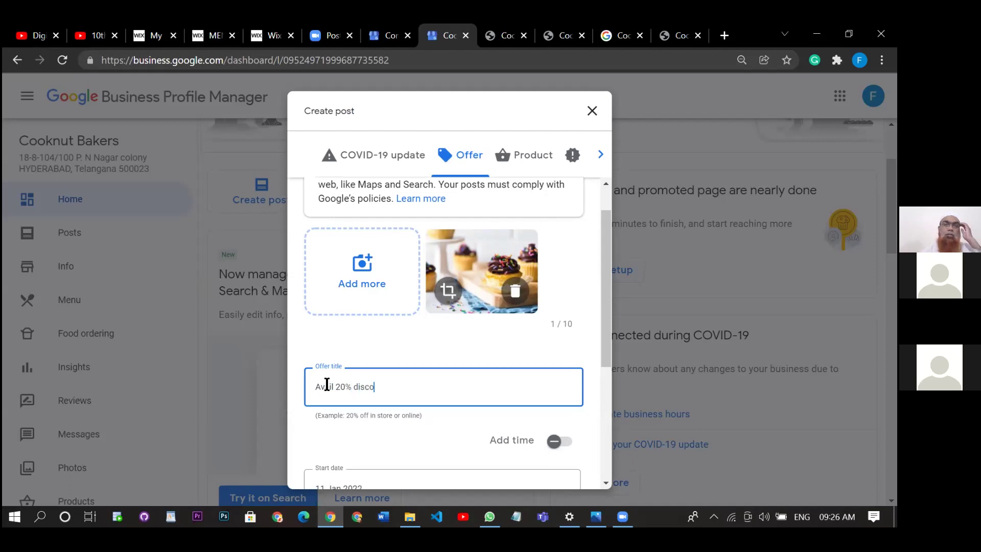
{"action": "type", "text": "unt on "}
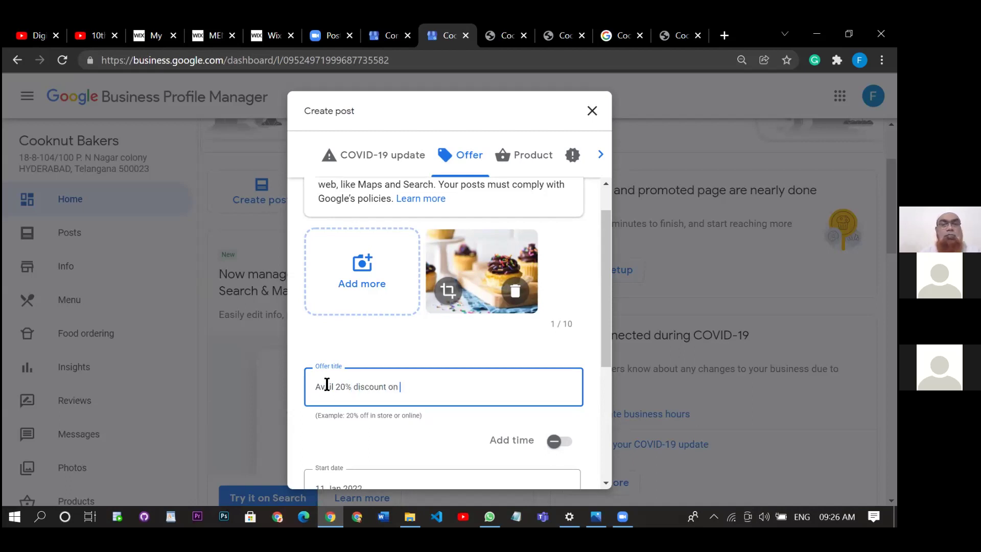
{"action": "type", "text": "o your first orde"}
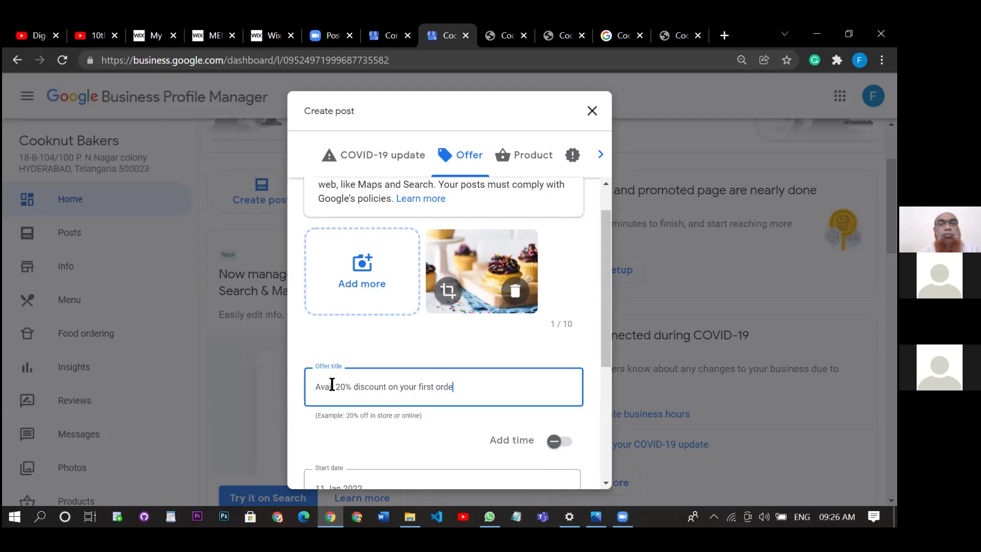
{"action": "type", "text": "r."}
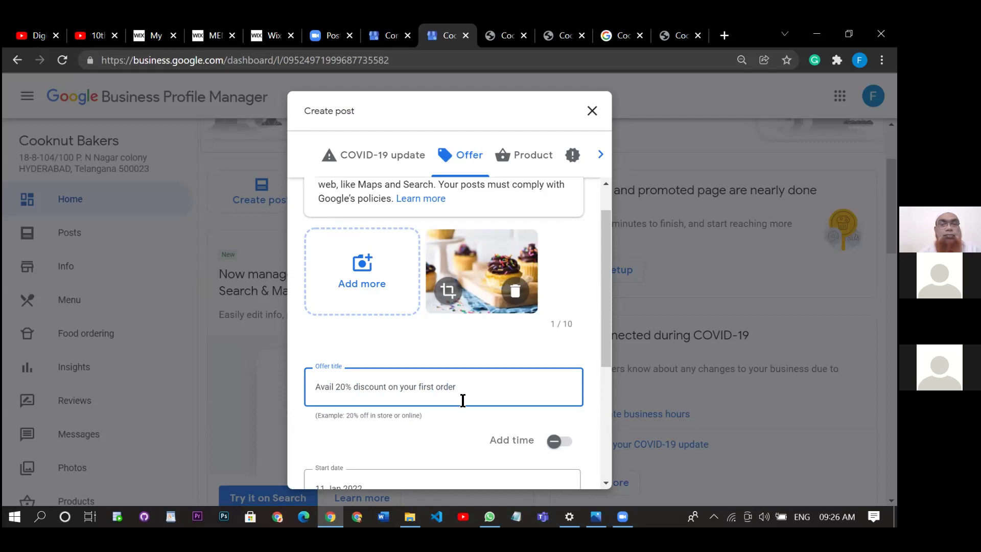
{"action": "scroll", "coordinate": [462, 399], "scroll_direction": "down", "scroll_amount": 1}
{"action": "scroll", "coordinate": [463, 400], "scroll_direction": "down", "scroll_amount": 3}
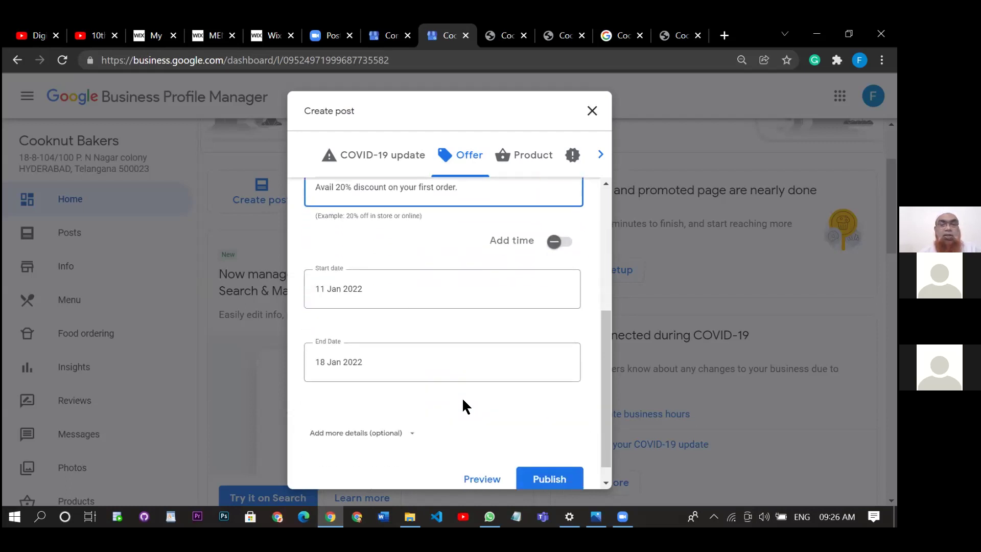
Step: Keep the 11 Jan 2022 start date and change the end date from 18 to 15 Jan 2022
{"action": "left_click", "coordinate": [344, 289]}
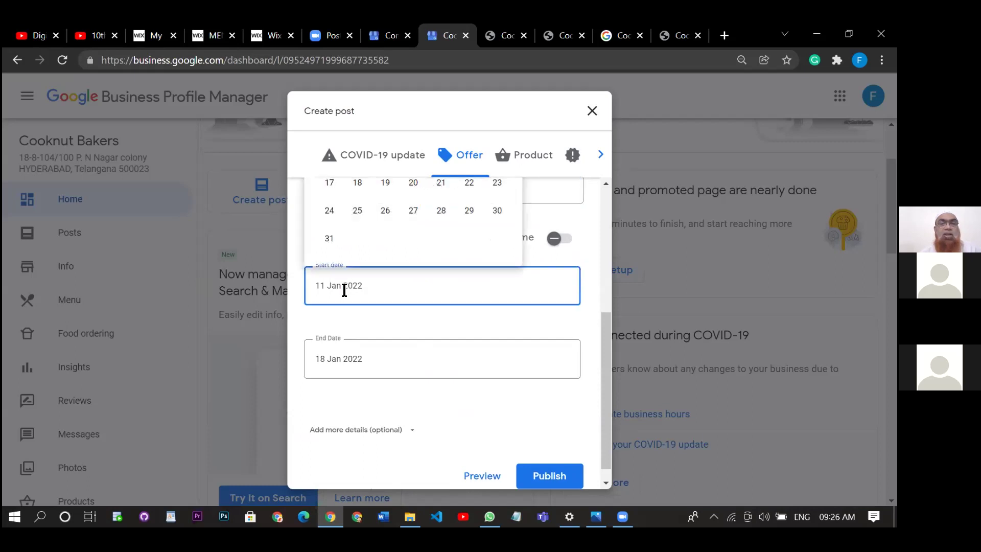
{"action": "scroll", "coordinate": [374, 290], "scroll_direction": "down", "scroll_amount": 1}
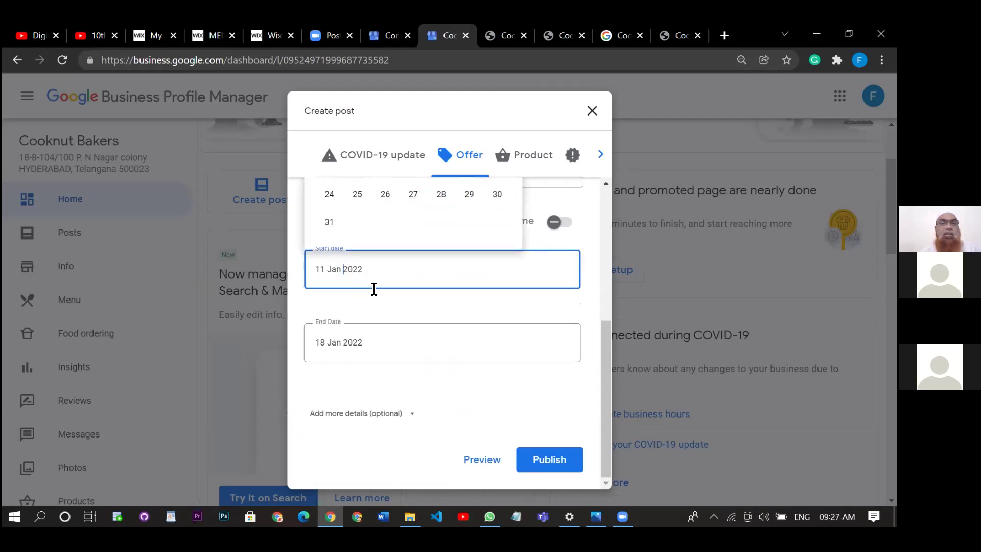
{"action": "scroll", "coordinate": [393, 345], "scroll_direction": "up", "scroll_amount": 1}
{"action": "left_click", "coordinate": [392, 346]}
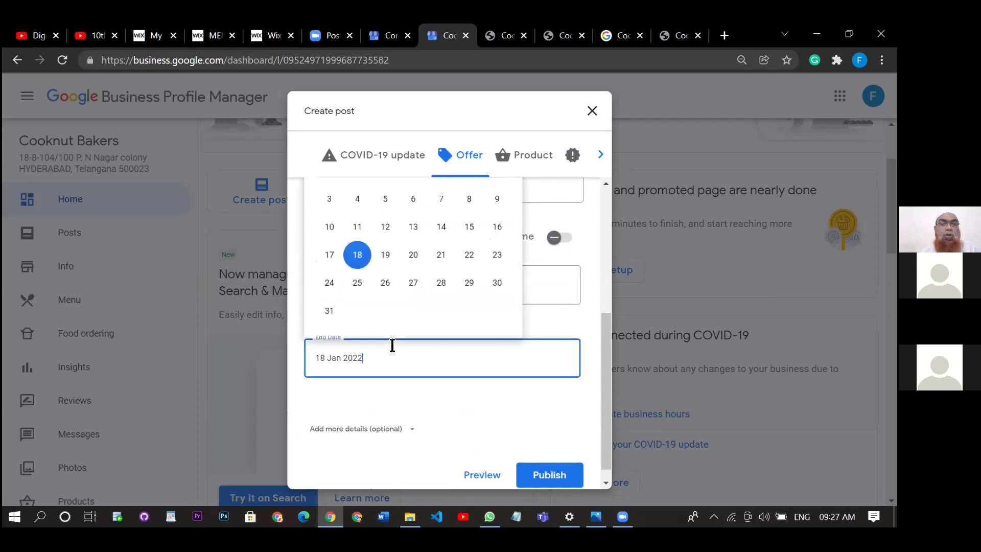
{"action": "left_click", "coordinate": [326, 356]}
{"action": "key", "text": "BackSpace"}
{"action": "type", "text": "5"}
{"action": "scroll", "coordinate": [327, 356], "scroll_direction": "down", "scroll_amount": 1}
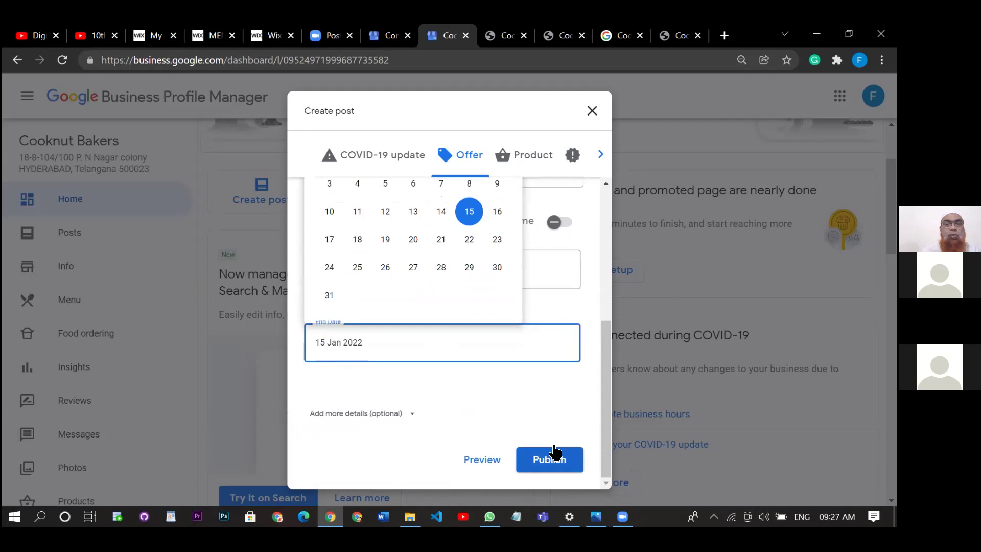
{"action": "scroll", "coordinate": [442, 385], "scroll_direction": "up", "scroll_amount": 5}
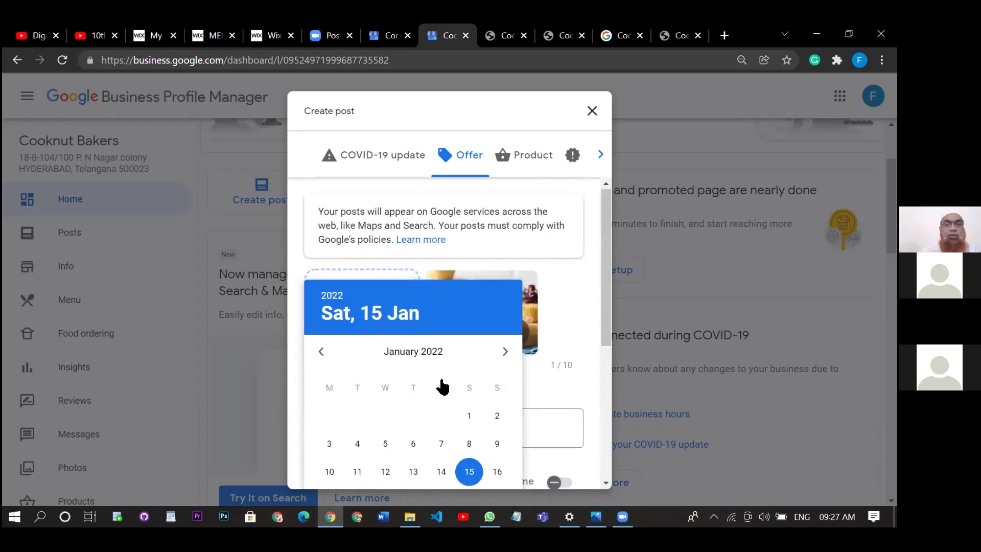
{"action": "left_click", "coordinate": [565, 276]}
Step: Zoom the browser out to review the whole offer form
{"action": "scroll", "coordinate": [566, 280], "scroll_direction": "down", "scroll_amount": 3}
{"action": "scroll", "coordinate": [566, 278], "scroll_direction": "down", "scroll_amount": 3}
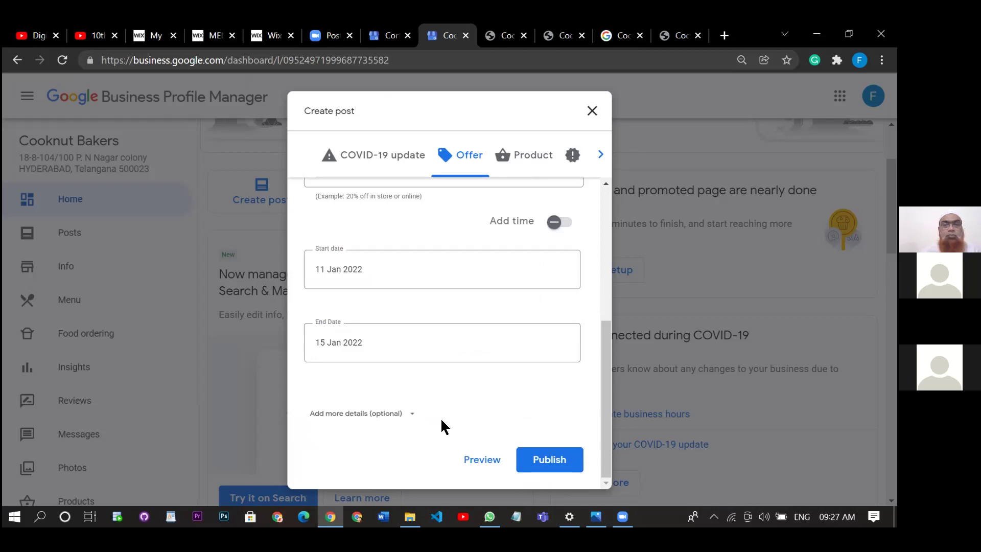
{"action": "key", "text": "ctrl+minus"}
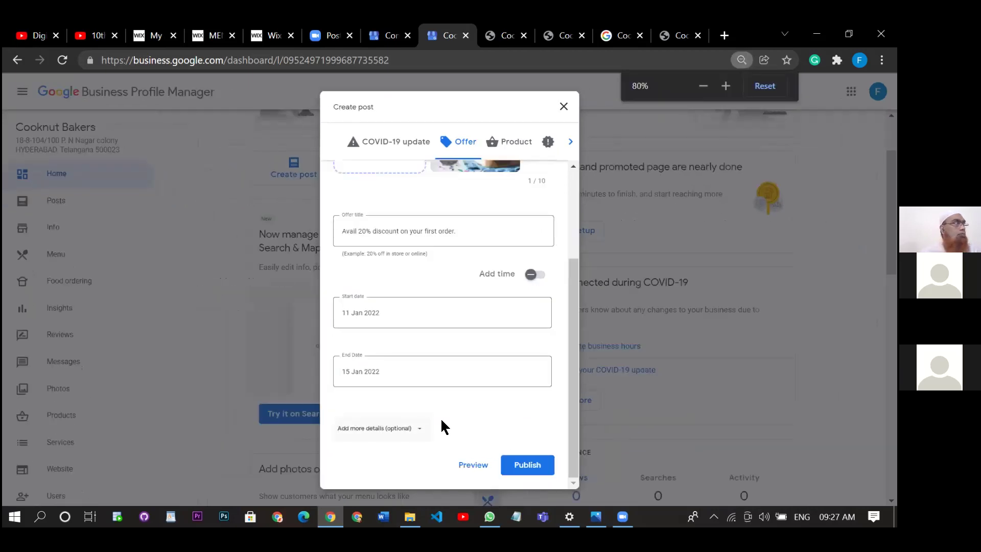
{"action": "scroll", "coordinate": [441, 421], "scroll_direction": "up", "scroll_amount": 3}
{"action": "scroll", "coordinate": [524, 333], "scroll_direction": "down", "scroll_amount": 4}
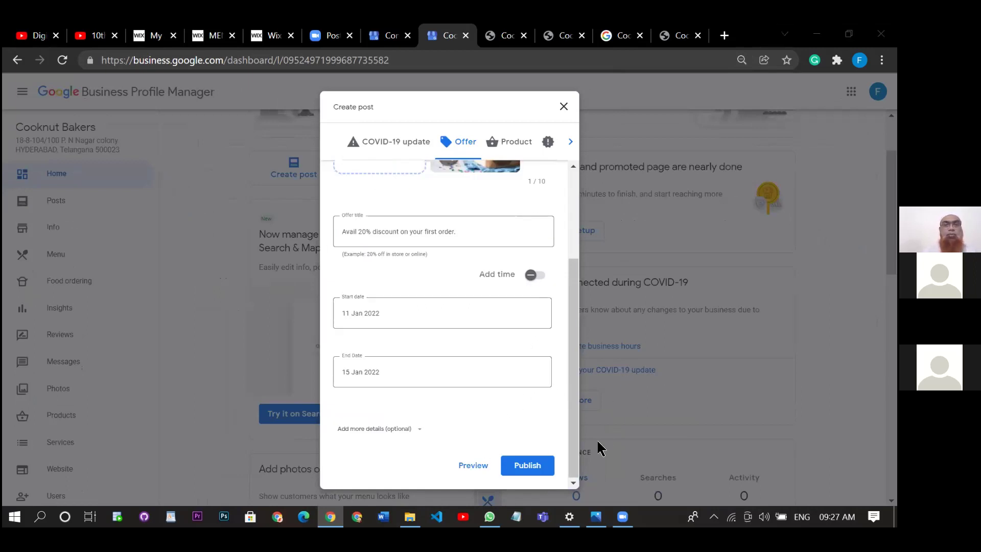
Step: Preview and publish the 20% discount offer post, then open the posts list
{"action": "left_click", "coordinate": [472, 466]}
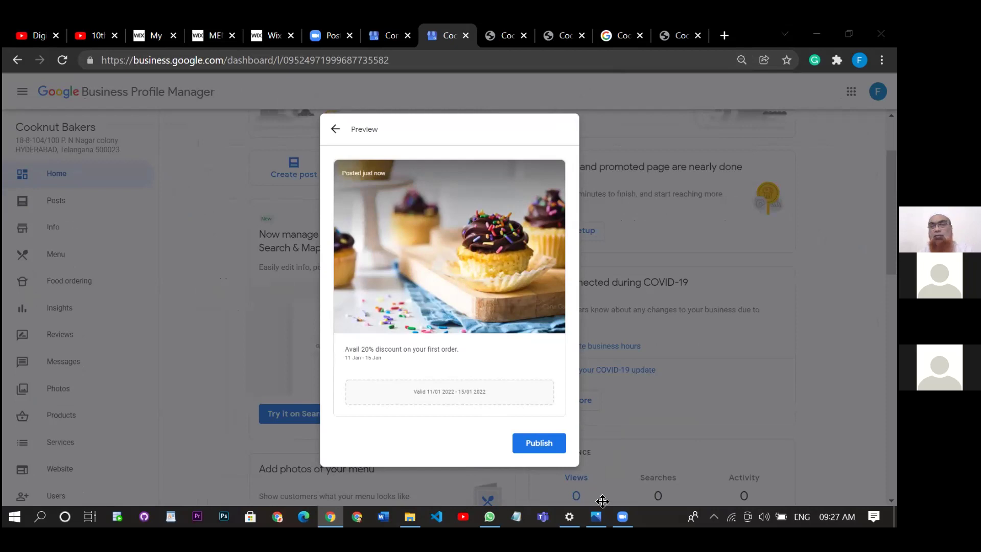
{"action": "left_click", "coordinate": [540, 445]}
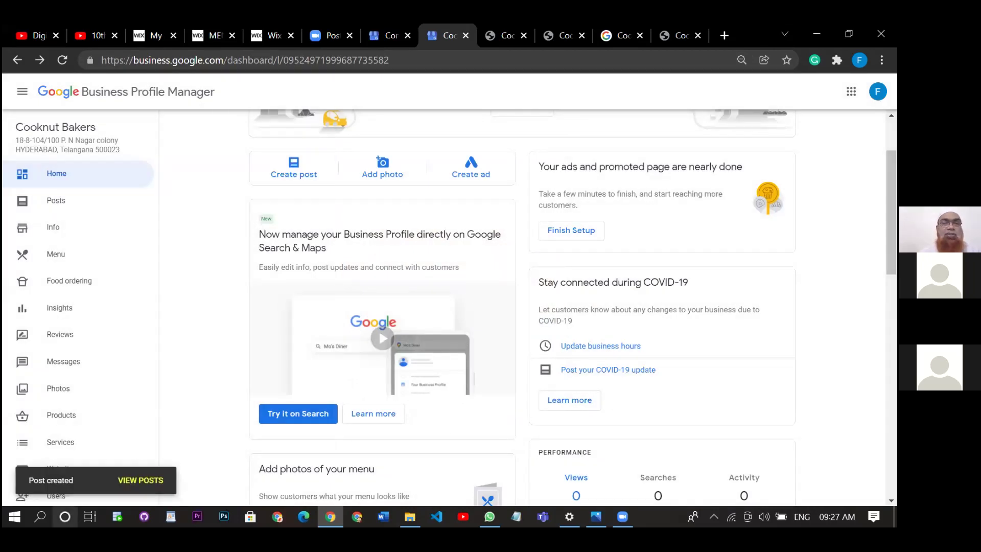
{"action": "left_click", "coordinate": [153, 480]}
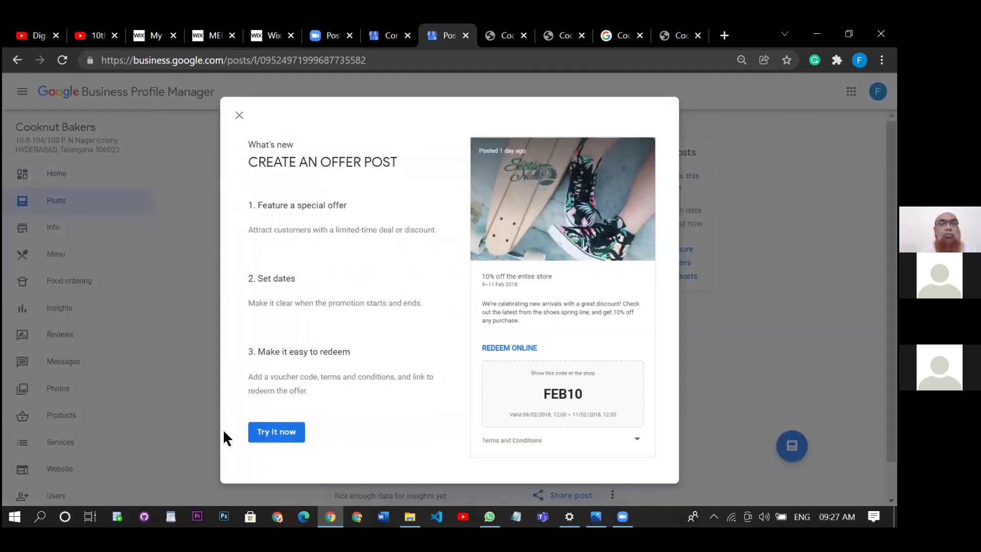
Step: Dismiss the offer tips, go back to the Home dashboard, and start a new post
{"action": "left_click", "coordinate": [239, 115]}
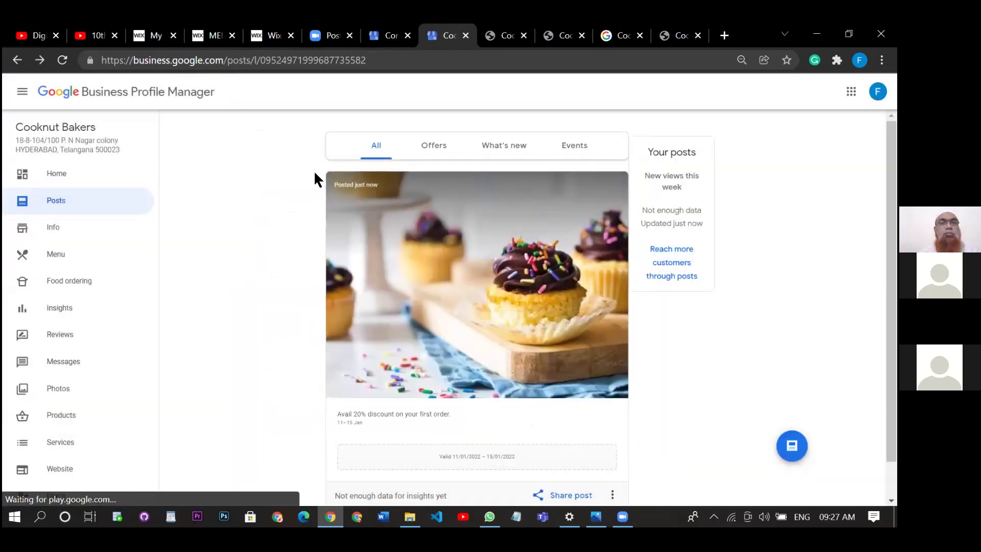
{"action": "key", "text": "alt+Left"}
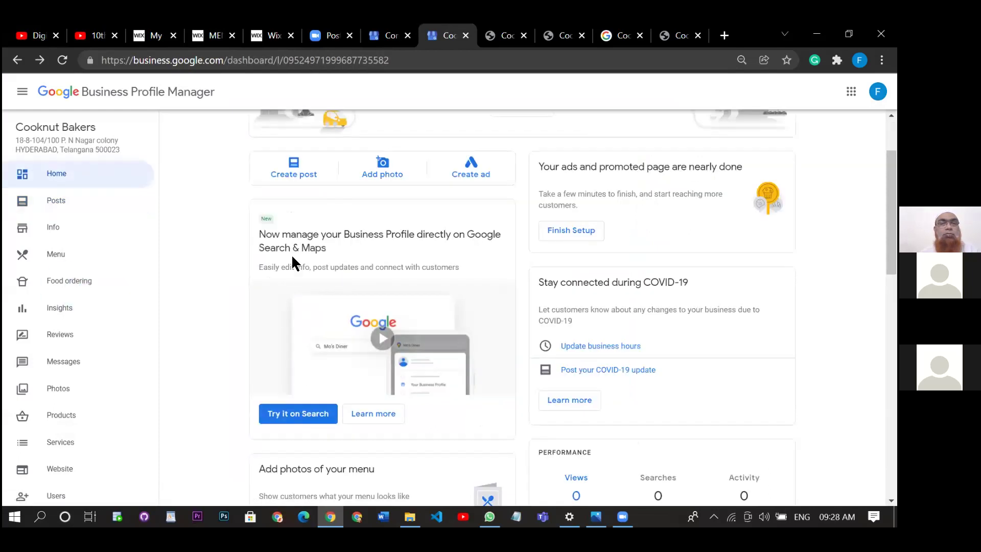
{"action": "left_click", "coordinate": [293, 178]}
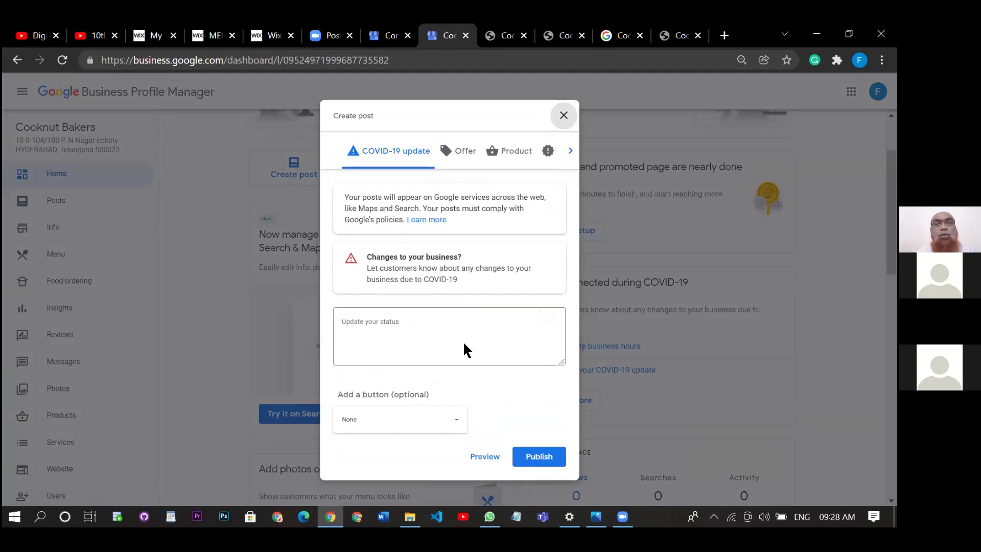
Step: Look through the Product and What's New post types, ending on the empty Product form
{"action": "left_click", "coordinate": [513, 156]}
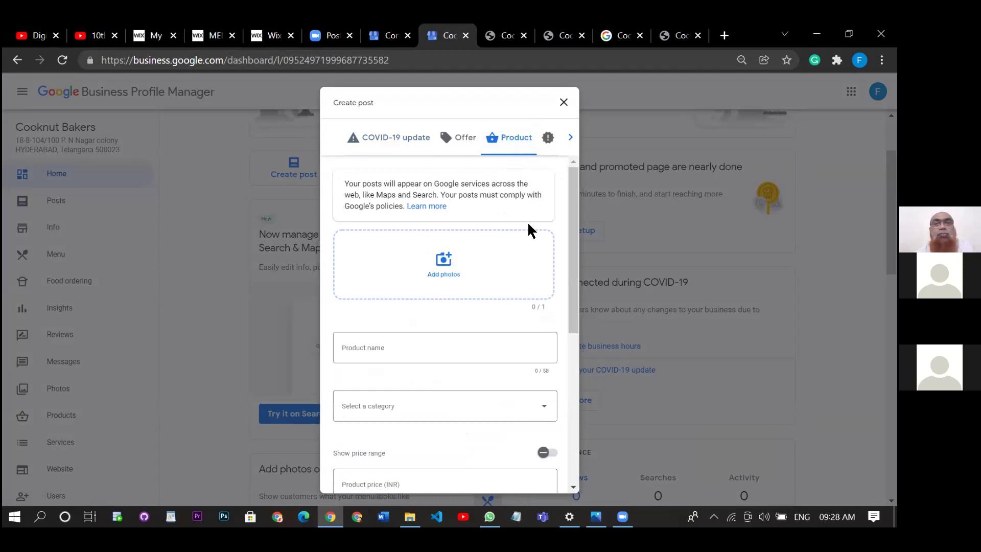
{"action": "scroll", "coordinate": [454, 362], "scroll_direction": "down", "scroll_amount": 3}
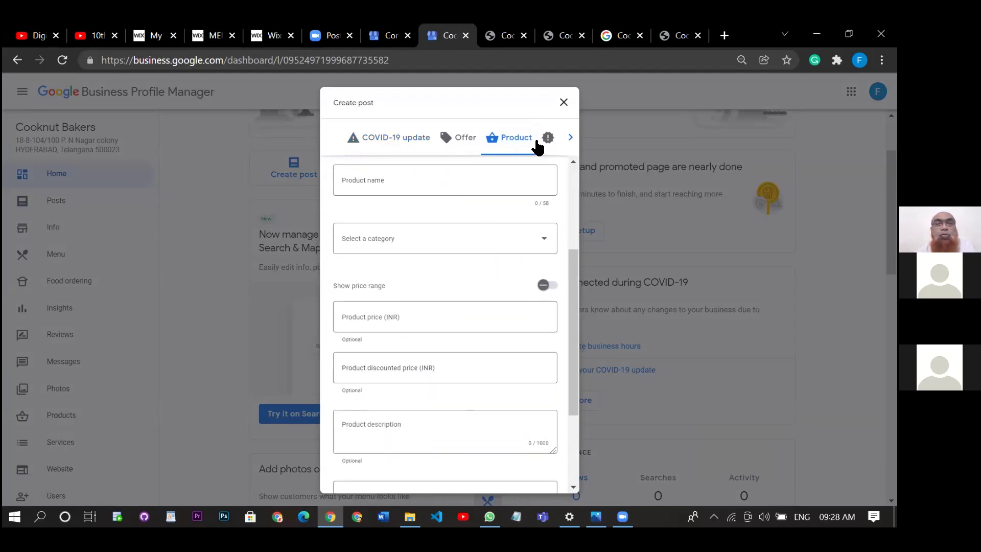
{"action": "left_click", "coordinate": [571, 137]}
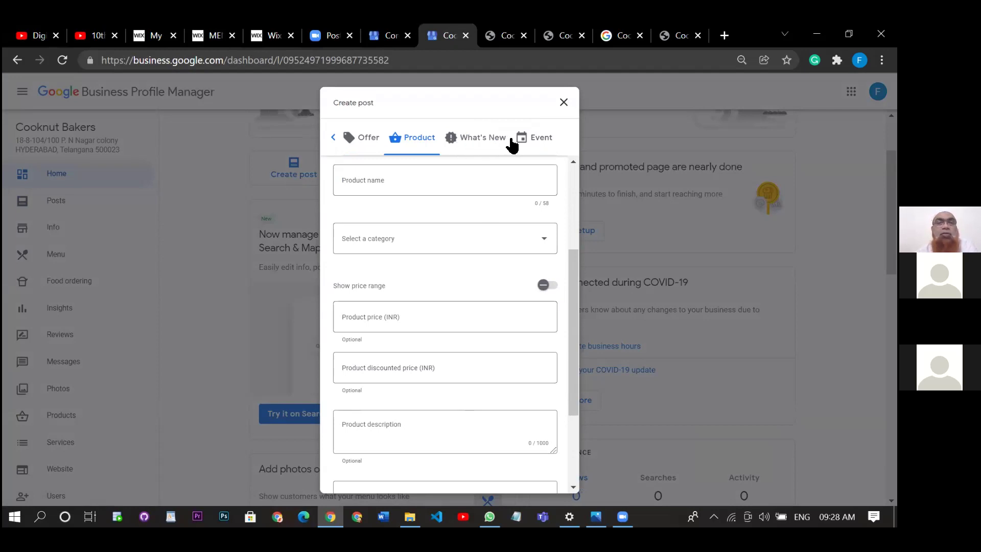
{"action": "left_click", "coordinate": [494, 144]}
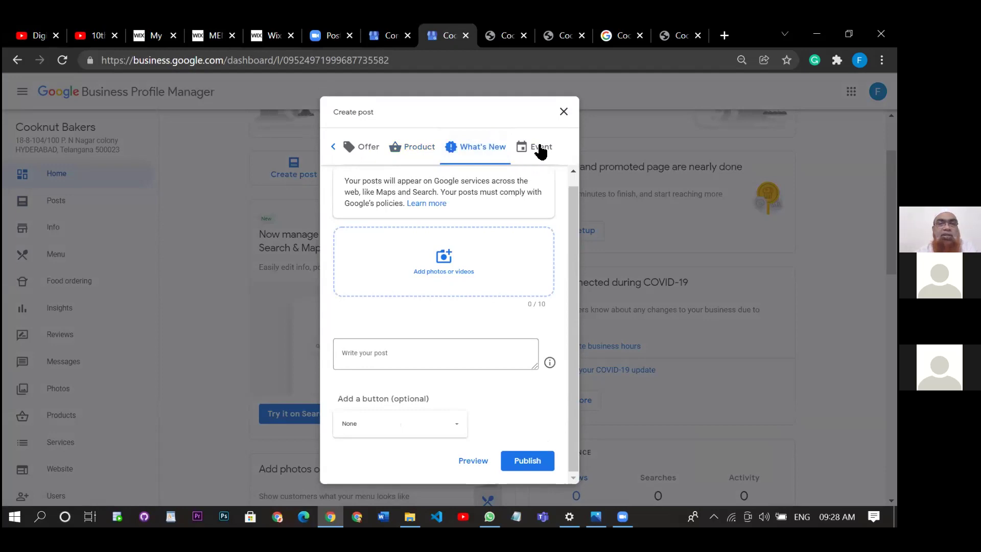
{"action": "left_click", "coordinate": [409, 148]}
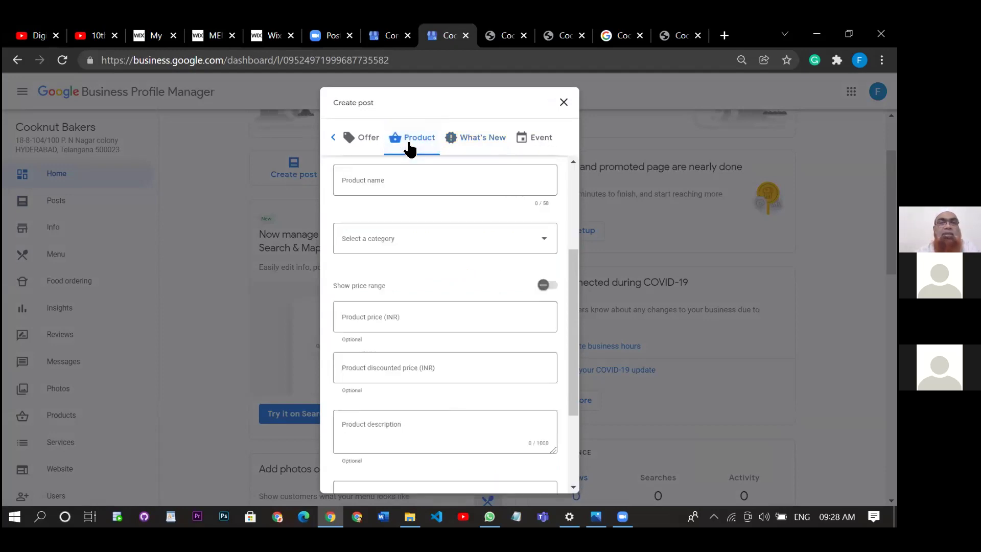
{"action": "scroll", "coordinate": [424, 216], "scroll_direction": "up", "scroll_amount": 2}
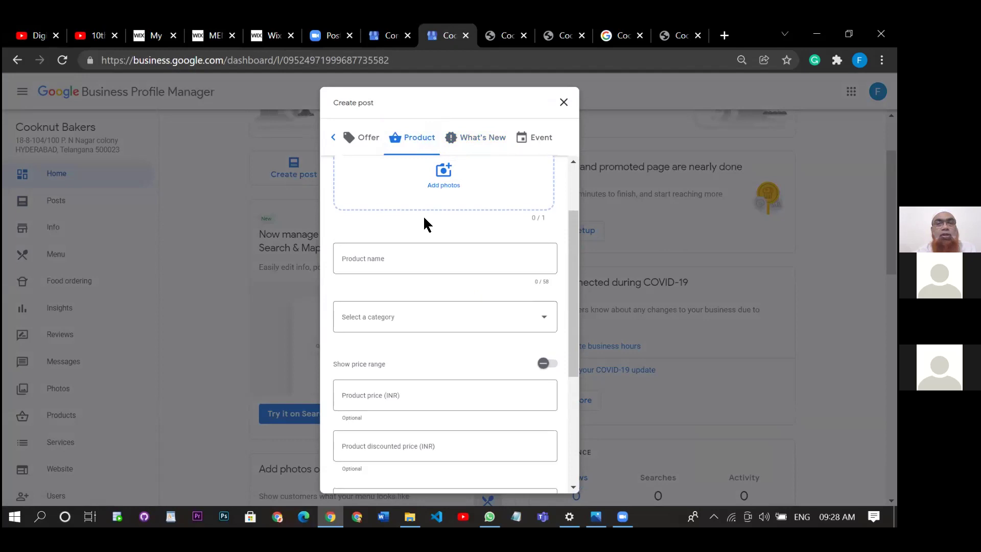
{"action": "scroll", "coordinate": [424, 221], "scroll_direction": "up", "scroll_amount": 2}
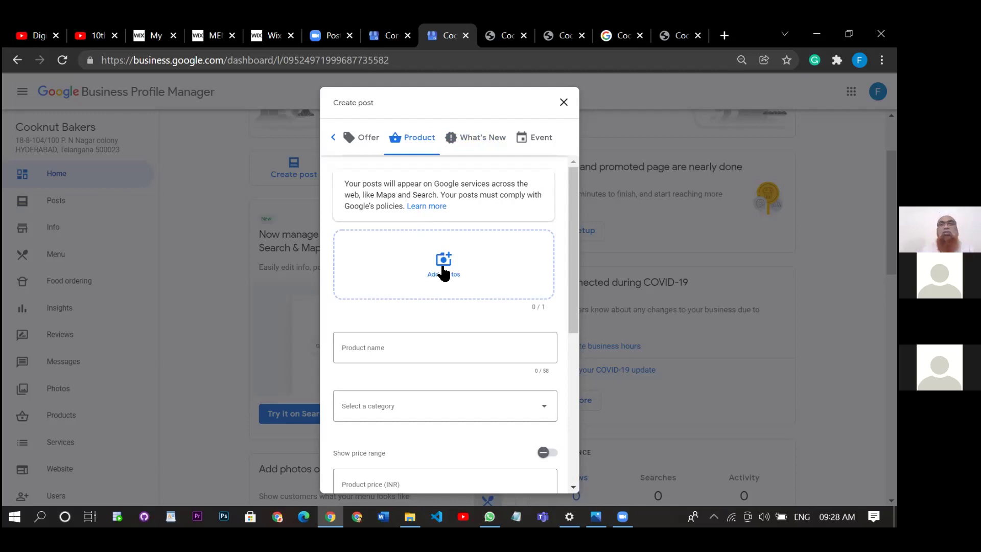
{"action": "scroll", "coordinate": [443, 272], "scroll_direction": "down", "scroll_amount": 4}
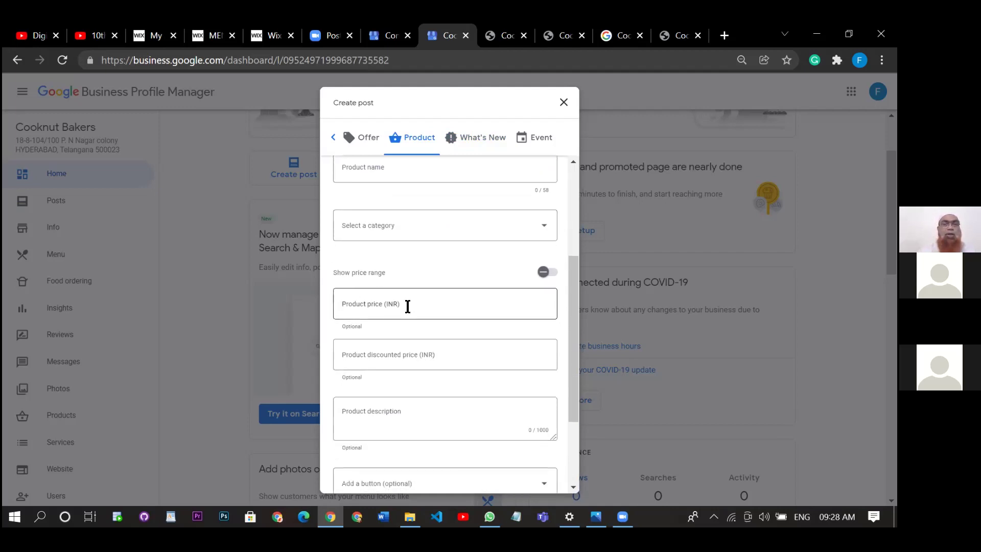
{"action": "scroll", "coordinate": [458, 353], "scroll_direction": "down", "scroll_amount": 3}
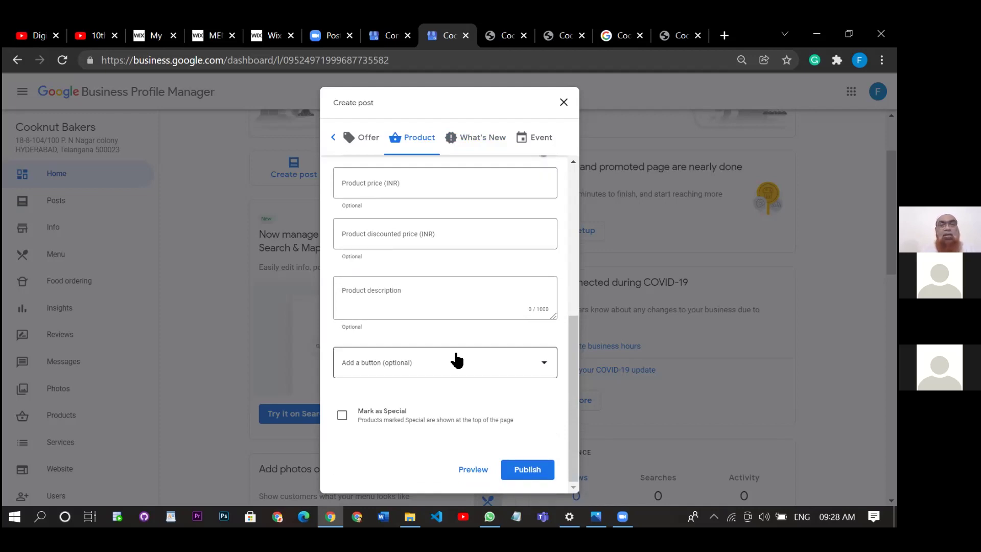
{"action": "left_click", "coordinate": [436, 365]}
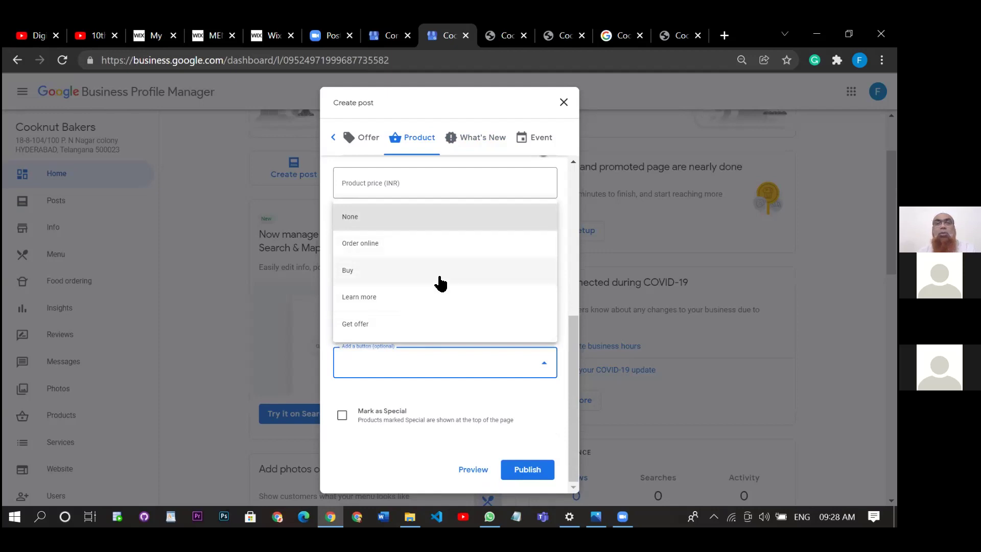
{"action": "left_click", "coordinate": [453, 397]}
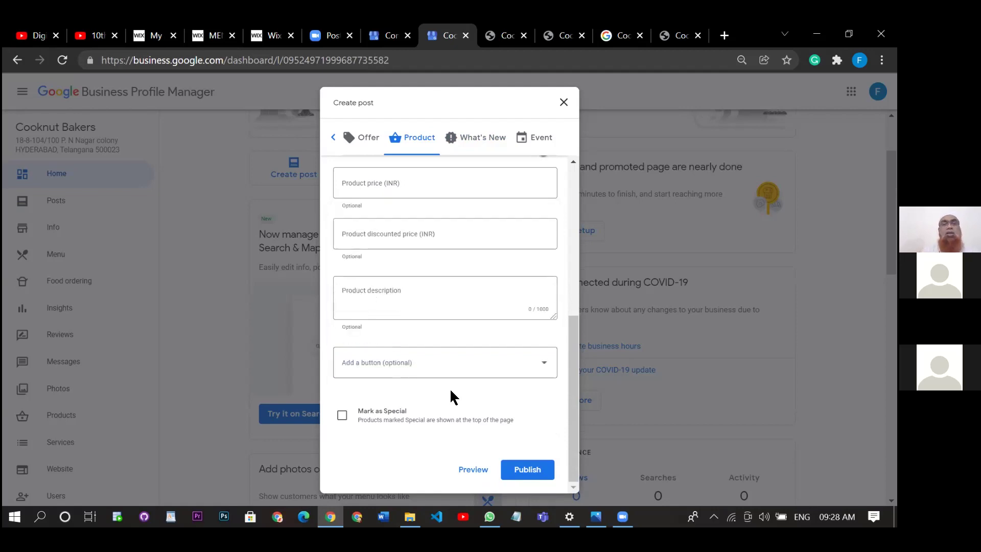
{"action": "scroll", "coordinate": [451, 396], "scroll_direction": "up", "scroll_amount": 6}
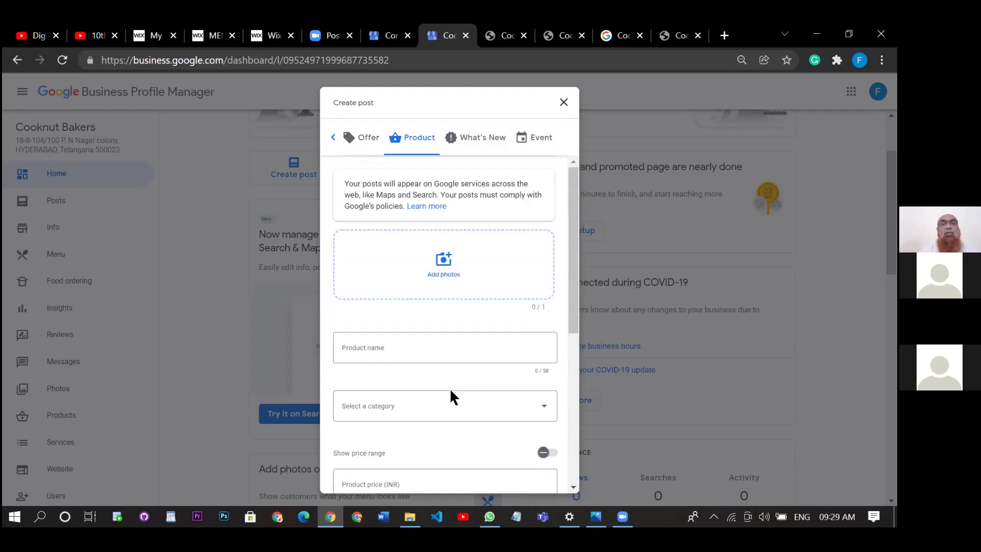
Step: Switch to a What's New post and open its 'Add photos or videos' upload panel
{"action": "left_click", "coordinate": [479, 137]}
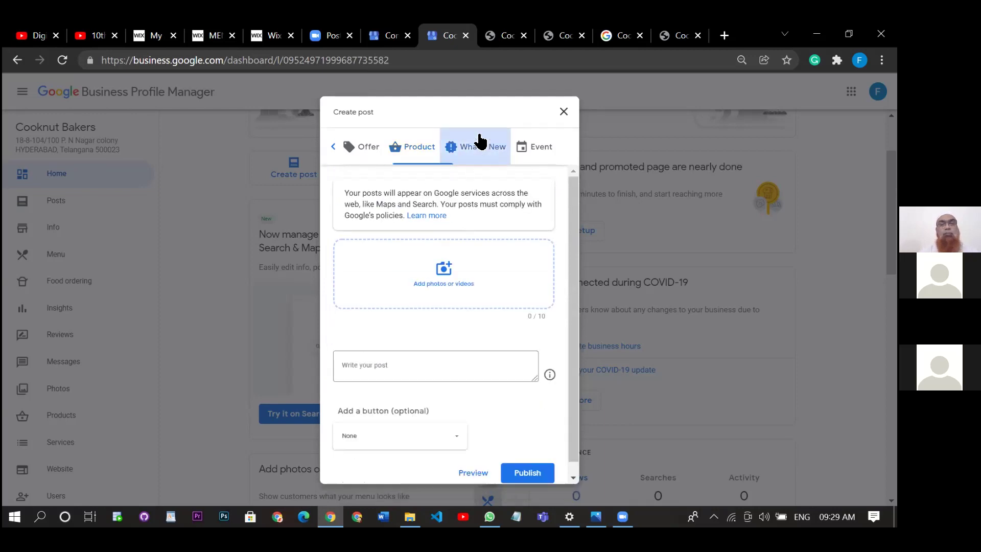
{"action": "scroll", "coordinate": [458, 280], "scroll_direction": "down", "scroll_amount": 1}
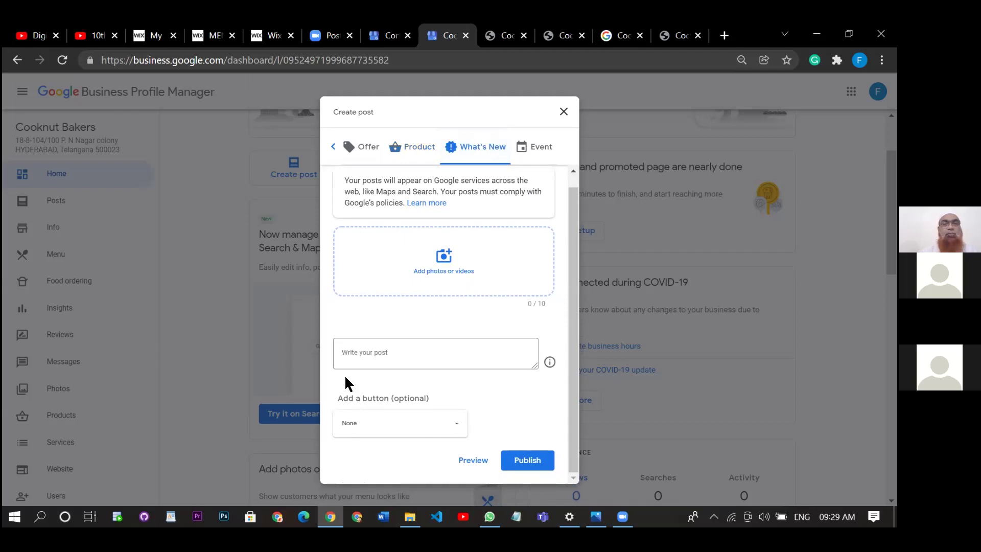
{"action": "left_click", "coordinate": [443, 267]}
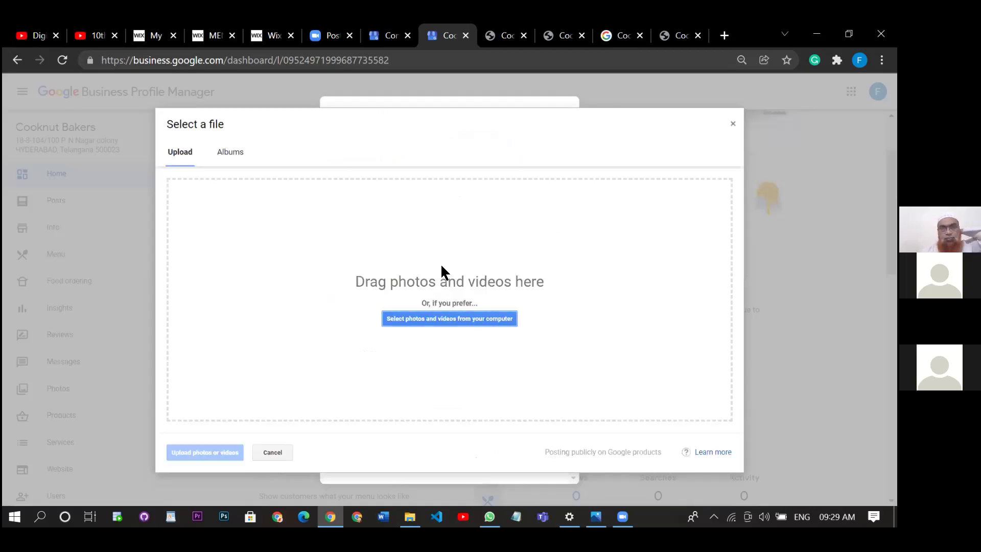
Step: Upload ultimate-chocolate-cupcakes-27-600-FW from the computer as the post's photo
{"action": "left_click", "coordinate": [449, 319]}
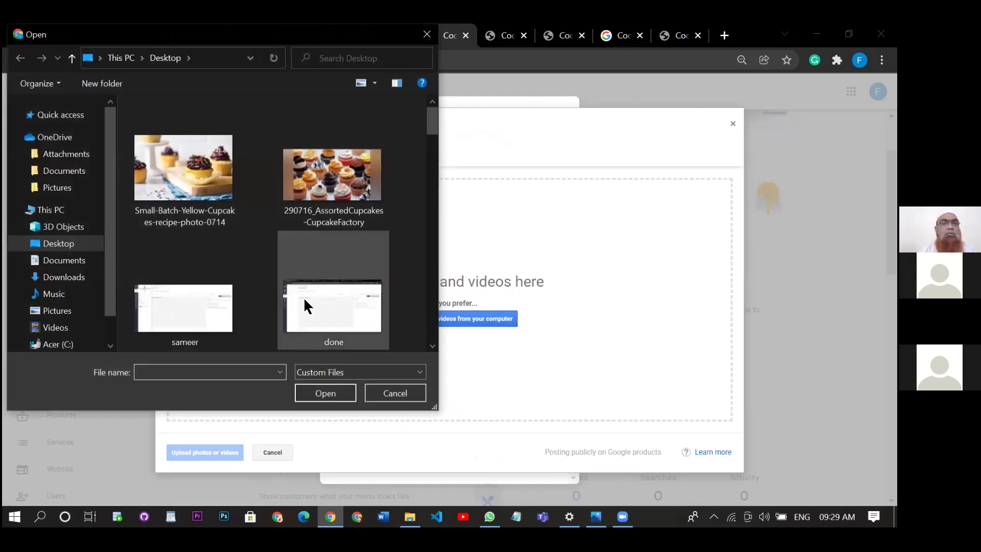
{"action": "scroll", "coordinate": [304, 299], "scroll_direction": "down", "scroll_amount": 3}
{"action": "scroll", "coordinate": [303, 299], "scroll_direction": "down", "scroll_amount": 3}
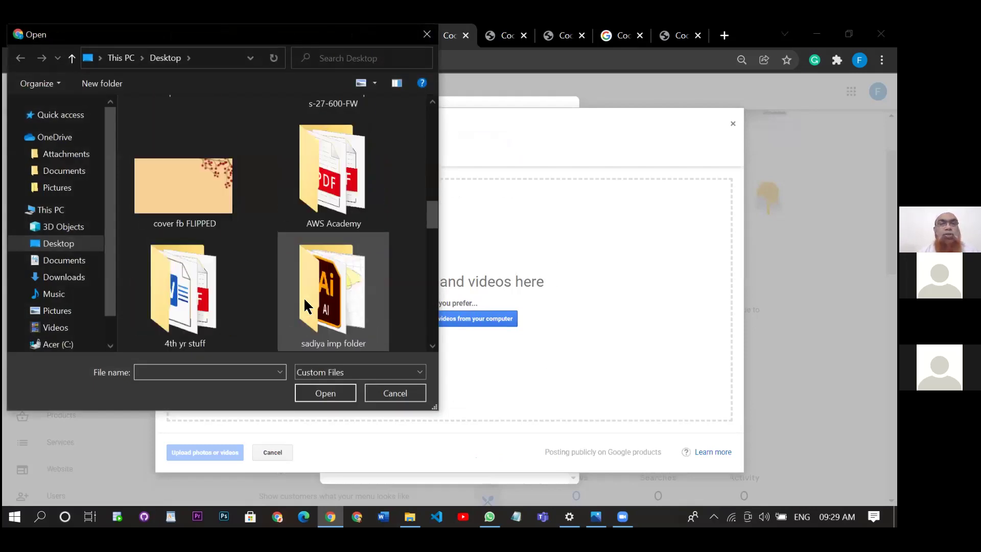
{"action": "scroll", "coordinate": [303, 296], "scroll_direction": "up", "scroll_amount": 2}
{"action": "left_click", "coordinate": [347, 199]}
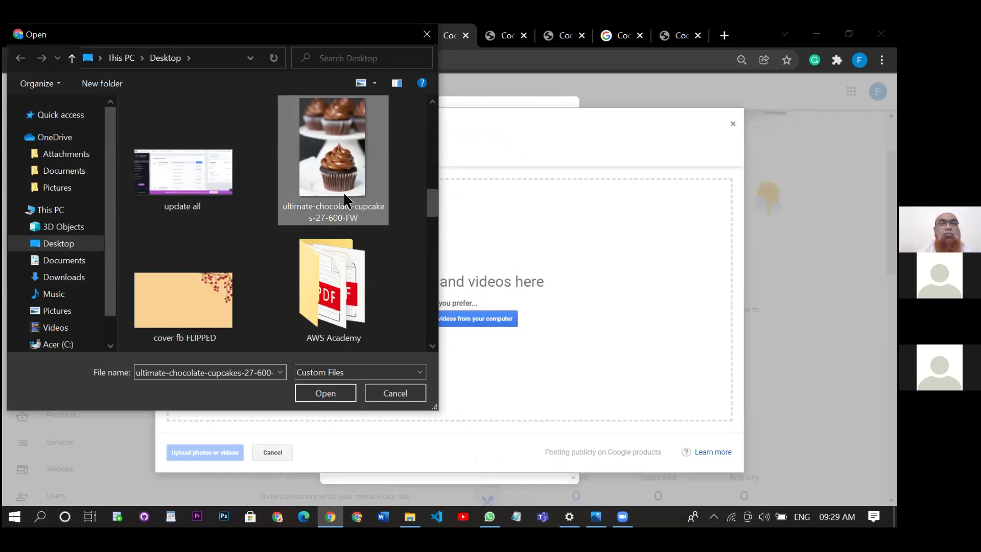
{"action": "left_click", "coordinate": [319, 391]}
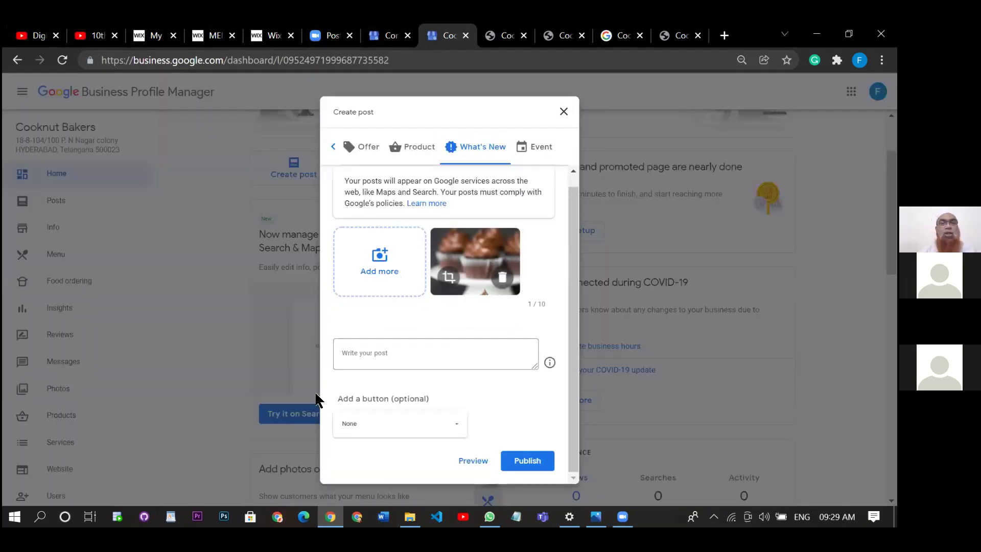
Step: Enter 'Super Moist chocolate cupcake' as the What's New post text
{"action": "left_click", "coordinate": [361, 351]}
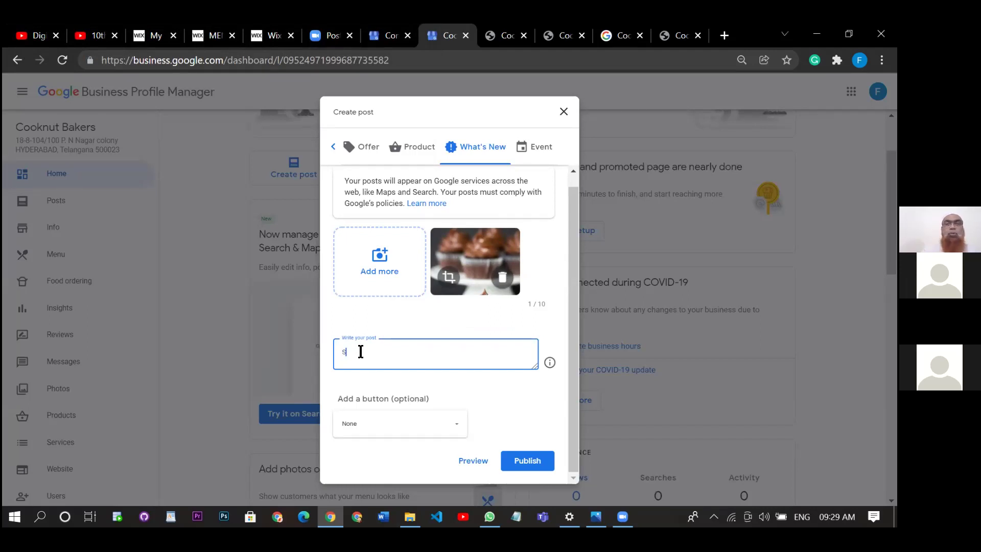
{"action": "type", "text": "Super"}
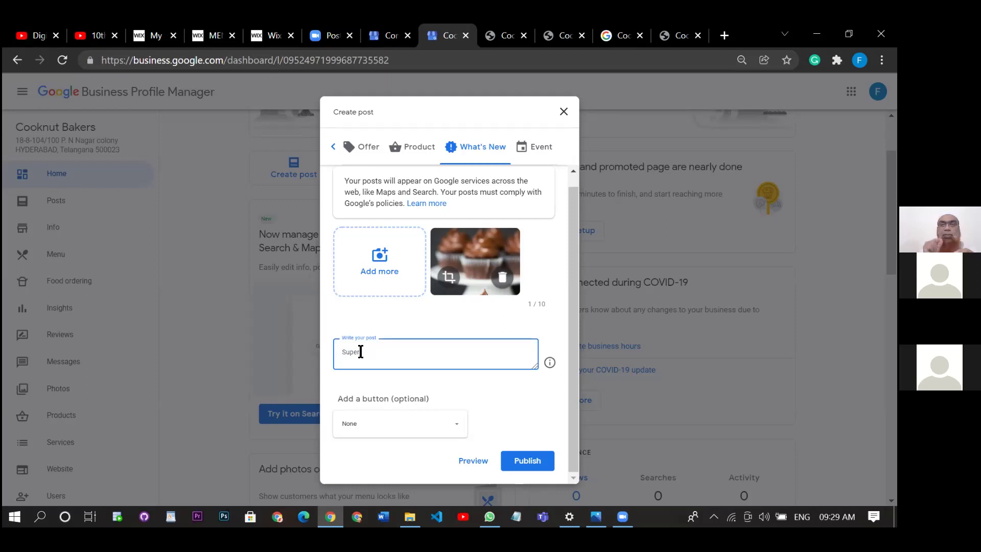
{"action": "type", "text": " Moist c"}
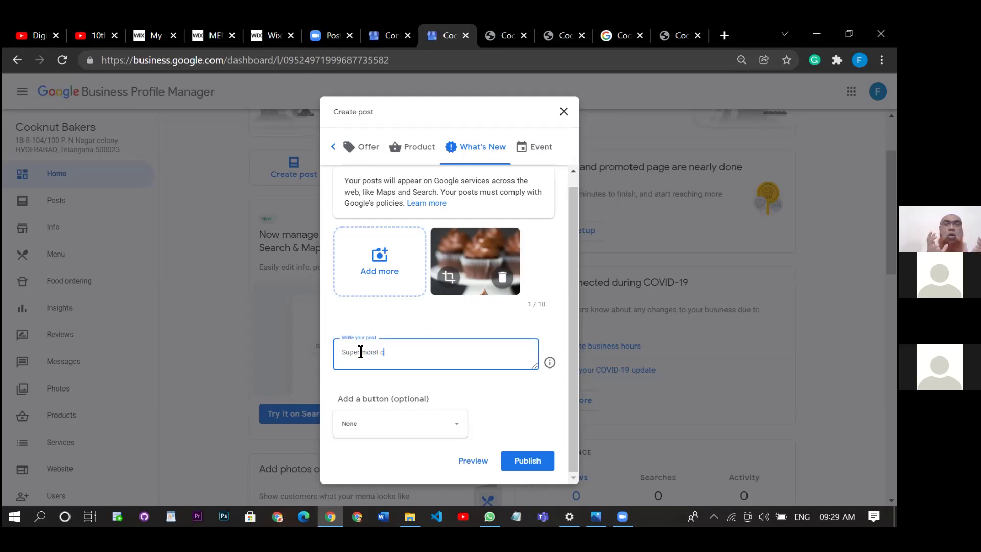
{"action": "type", "text": "hocolate"}
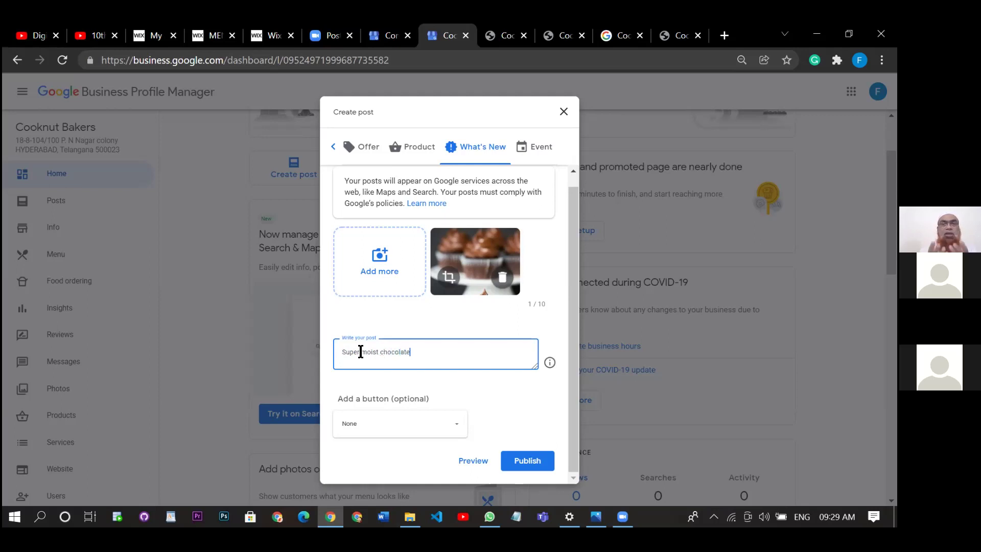
{"action": "type", "text": " cupcake"}
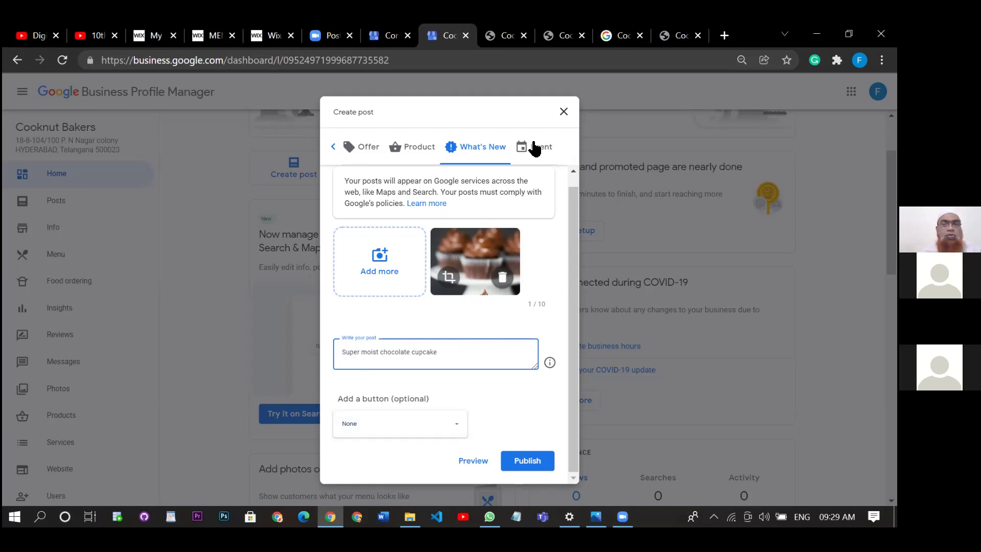
Step: Change the post's button from Order online to Learn more and select its link field
{"action": "left_click", "coordinate": [437, 424]}
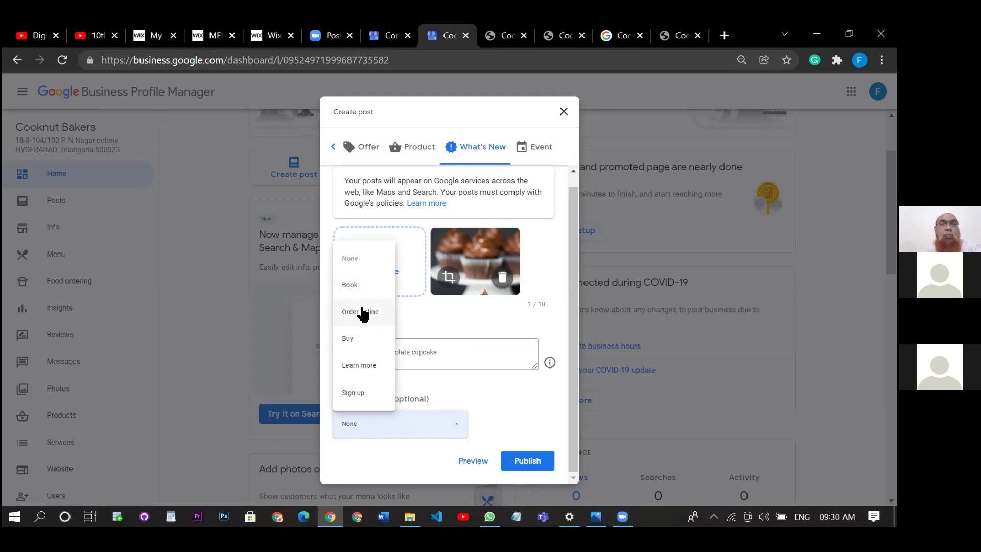
{"action": "left_click", "coordinate": [362, 312]}
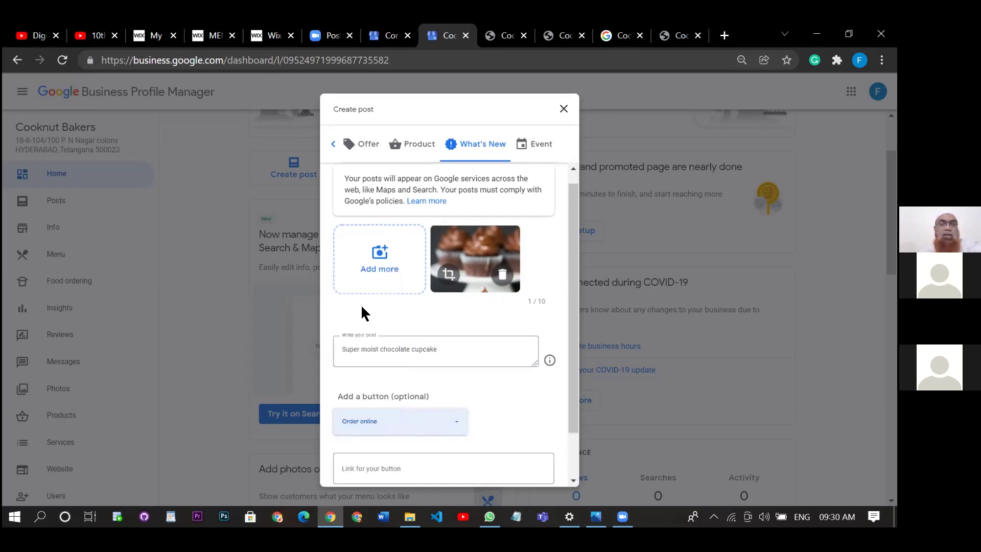
{"action": "left_click", "coordinate": [427, 433]}
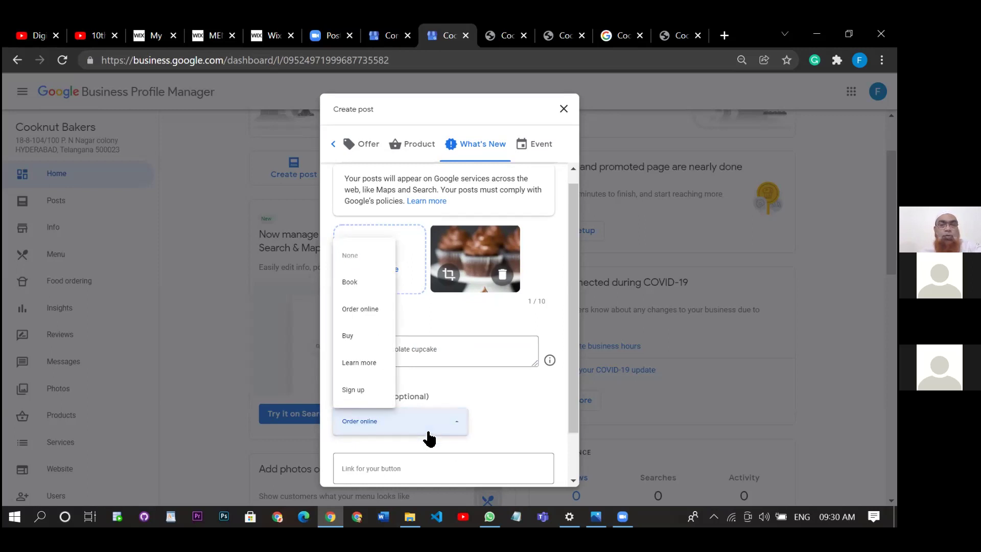
{"action": "left_click", "coordinate": [364, 366]}
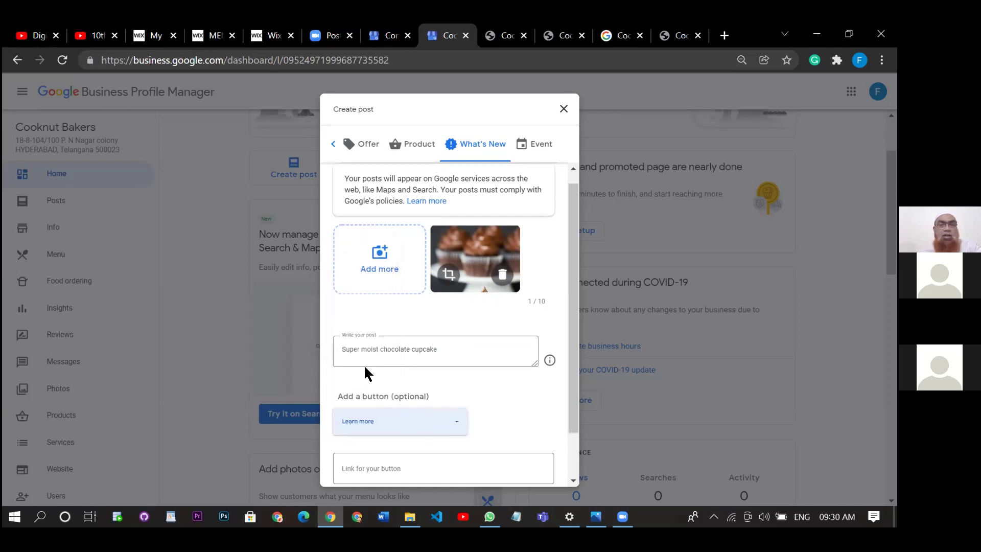
{"action": "scroll", "coordinate": [364, 364], "scroll_direction": "down", "scroll_amount": 2}
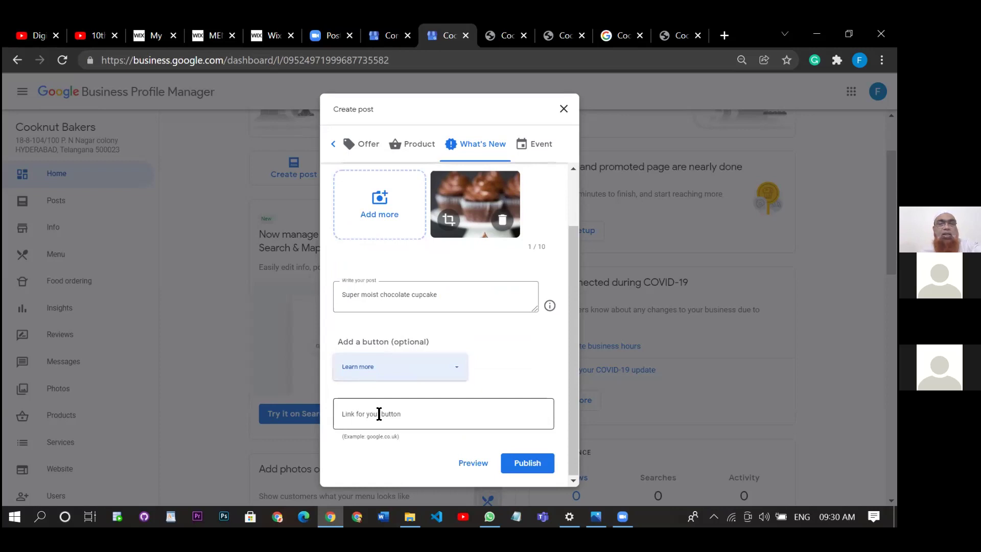
{"action": "left_click", "coordinate": [403, 415]}
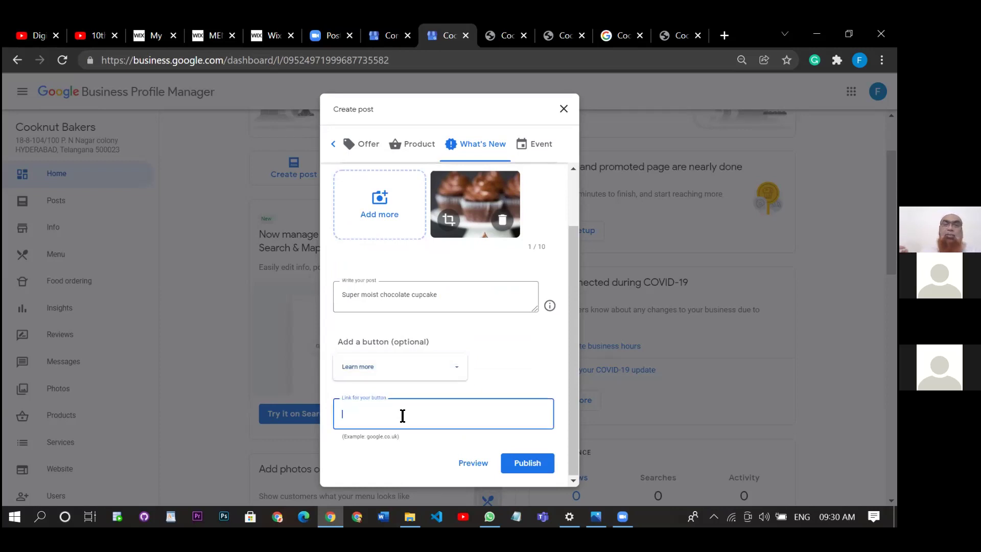
{"action": "scroll", "coordinate": [402, 416], "scroll_direction": "up", "scroll_amount": 5}
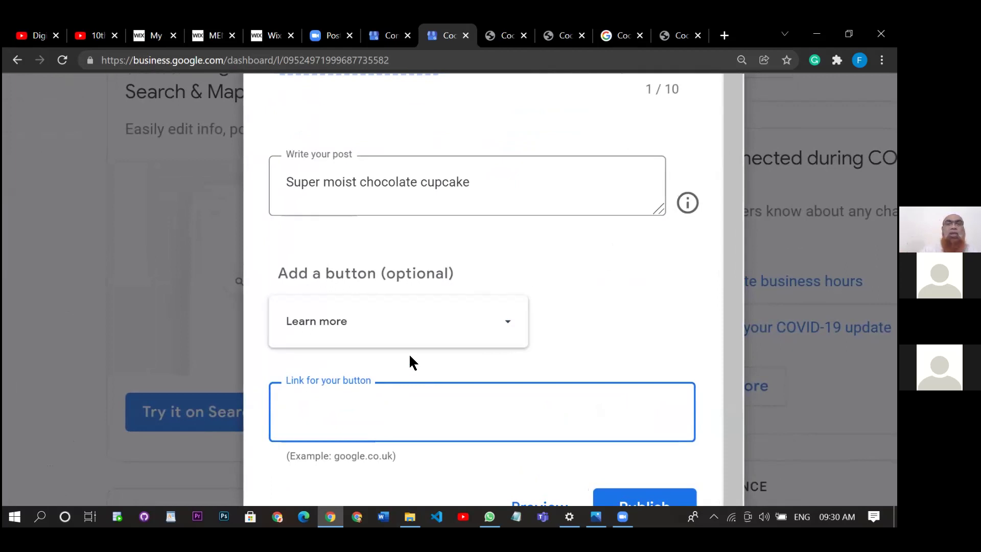
{"action": "key", "text": "ctrl+minus"}
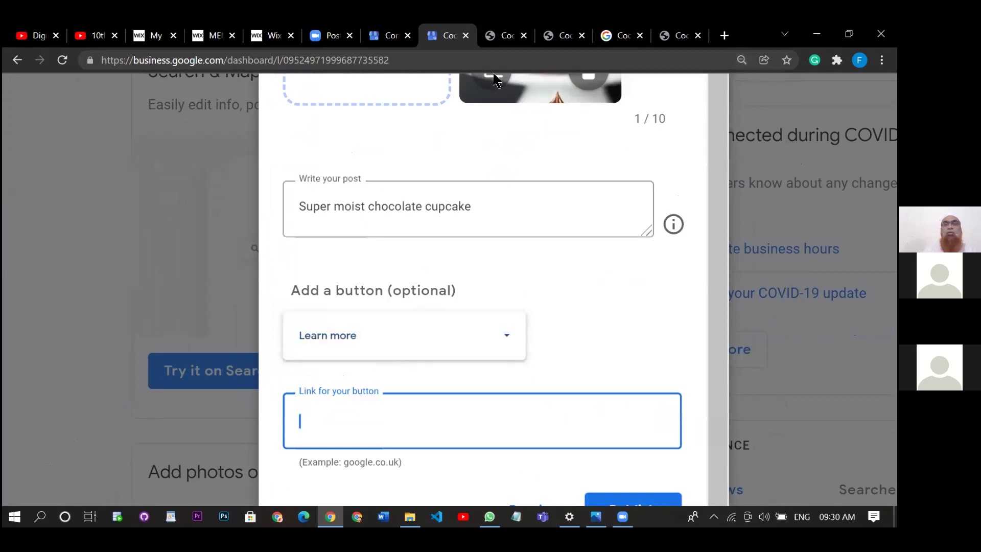
Step: Open the live Cooknut Bakers Menu page and select its URL up to 'cooknut-bakers/'
{"action": "left_click", "coordinate": [268, 34]}
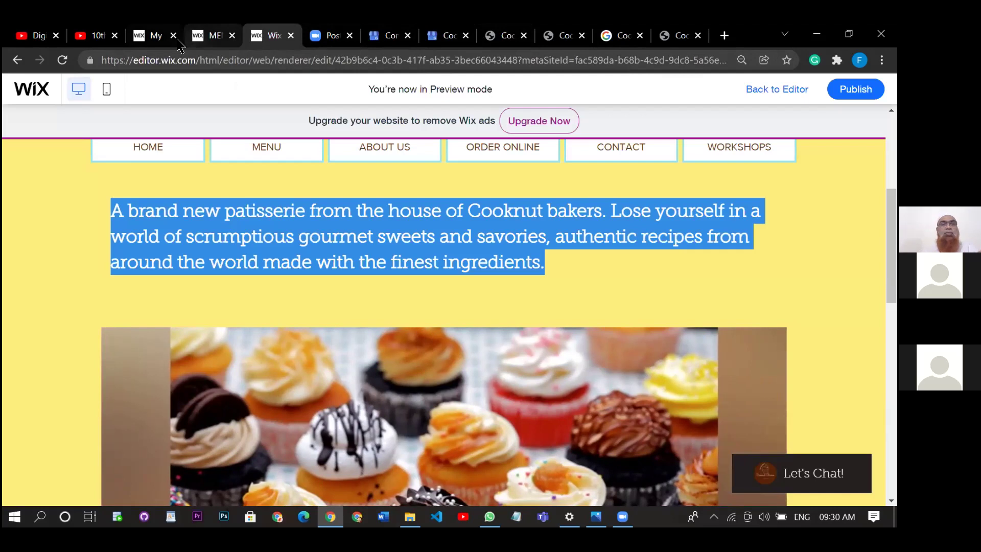
{"action": "left_click", "coordinate": [205, 26]}
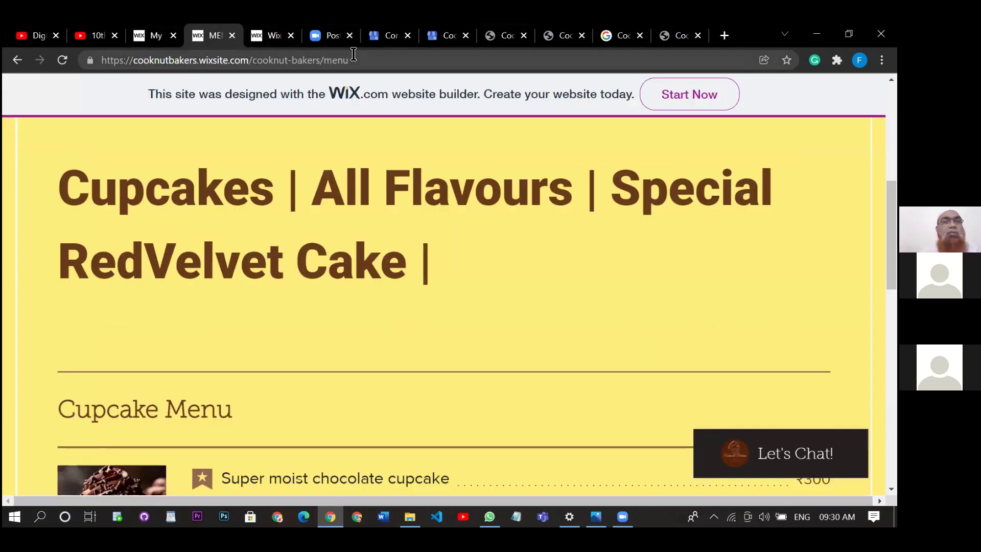
{"action": "left_click", "coordinate": [324, 60]}
{"action": "key", "text": "ctrl+c"}
{"action": "left_click_drag", "start_coordinate": [324, 60], "coordinate": [104, 79]}
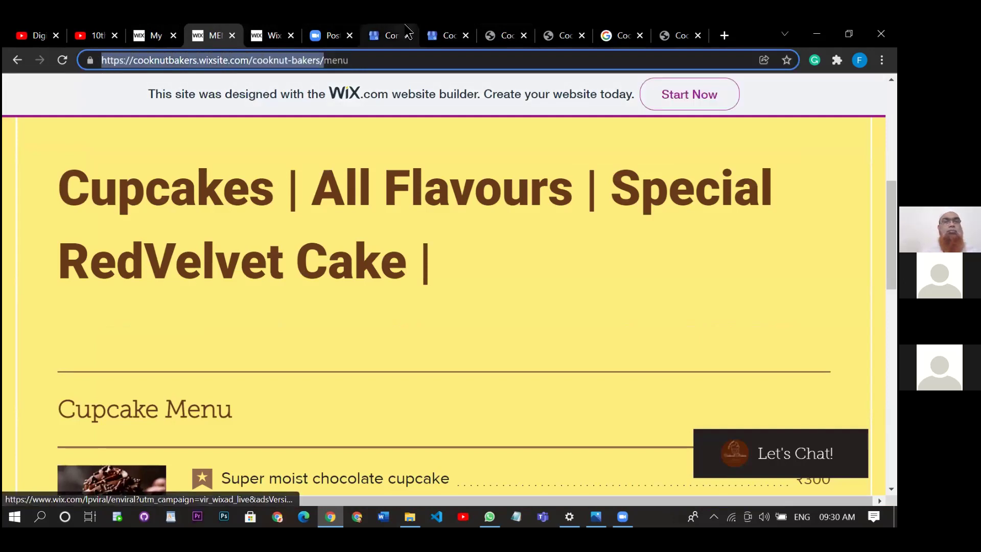
Step: Paste the Cooknut Bakers site URL as the Learn more link and publish the cupcake post
{"action": "left_click", "coordinate": [440, 36]}
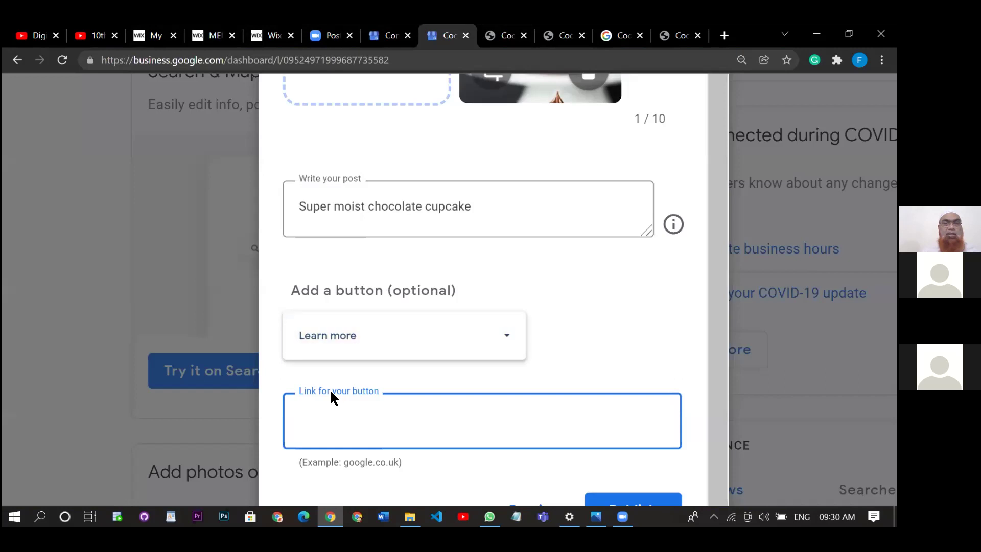
{"action": "key", "text": "ctrl+v"}
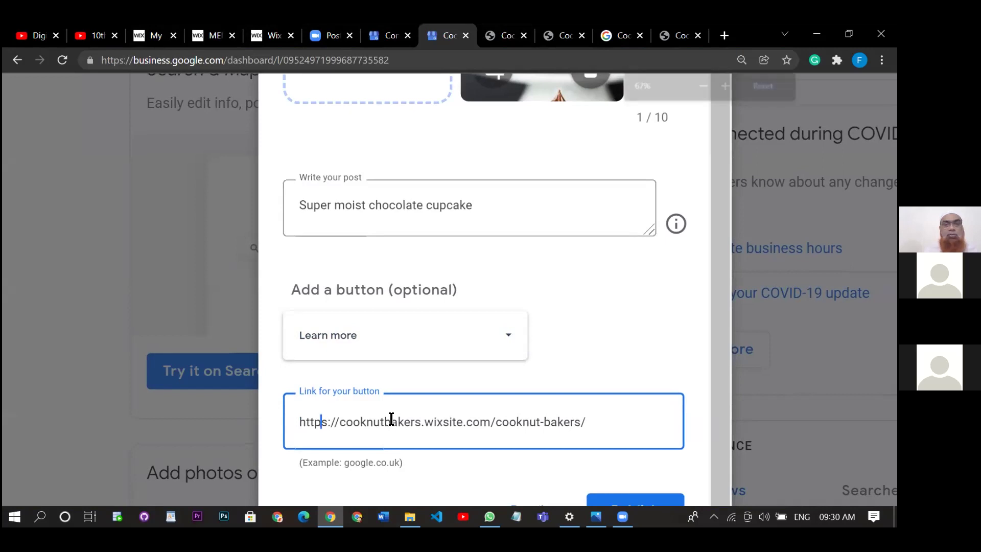
{"action": "key", "text": "ctrl+minus"}
{"action": "key", "text": "ctrl+minus"}
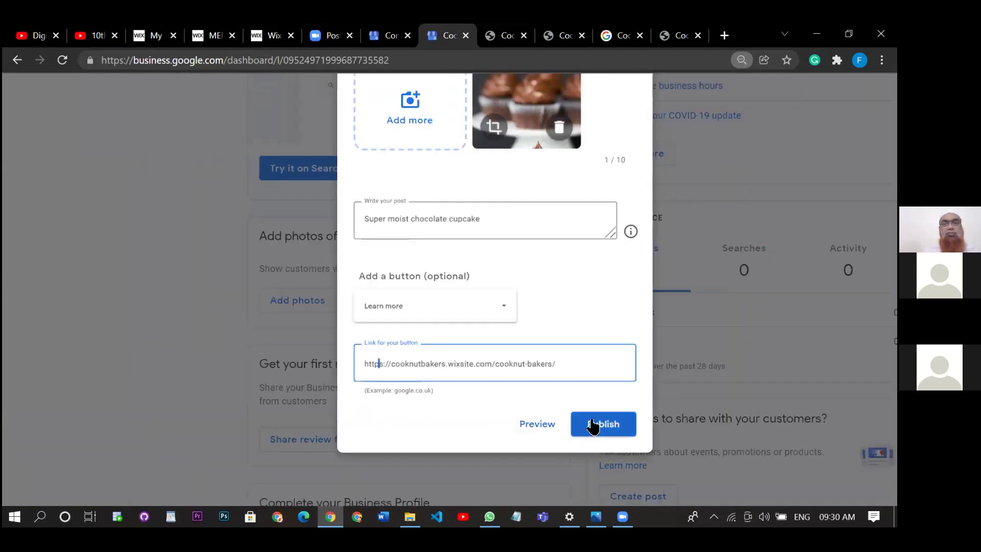
{"action": "left_click", "coordinate": [592, 424]}
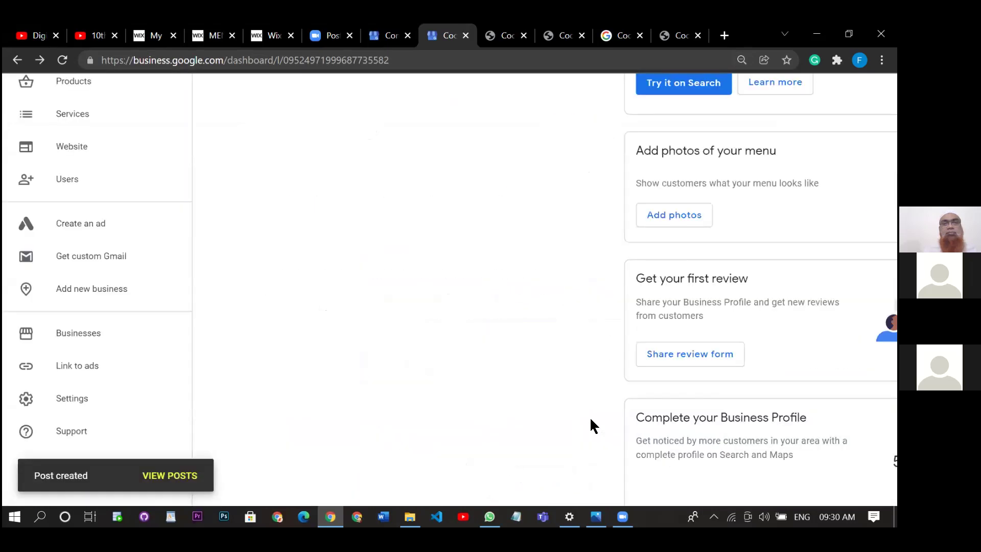
Step: Open the published posts, close the tips, and follow the cupcake post's Learn more link
{"action": "left_click", "coordinate": [158, 478]}
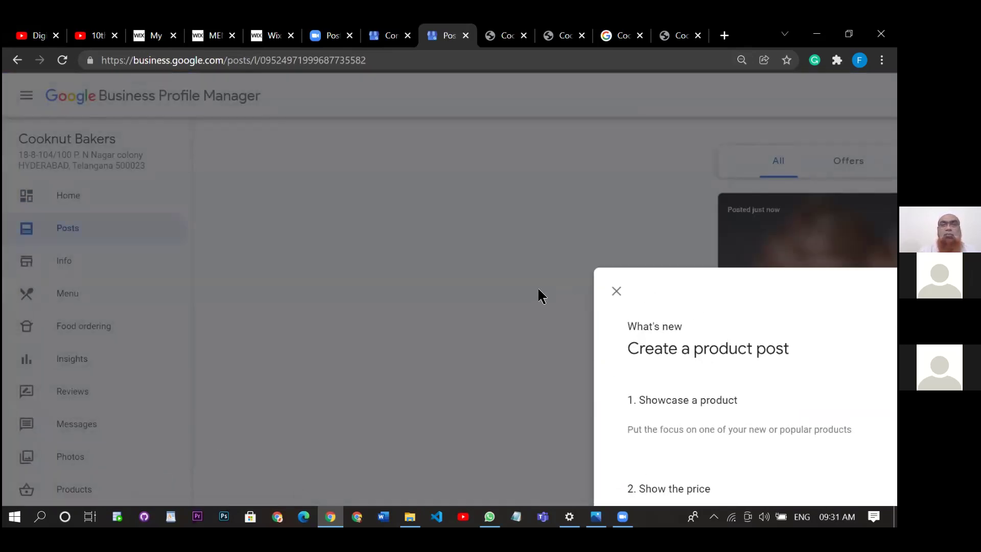
{"action": "key", "text": "ctrl+minus"}
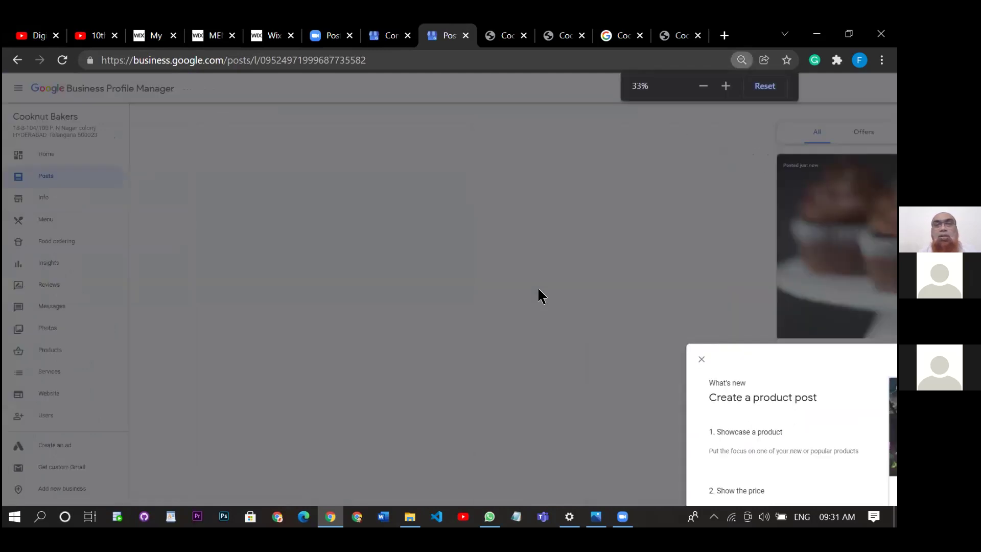
{"action": "left_click", "coordinate": [702, 359]}
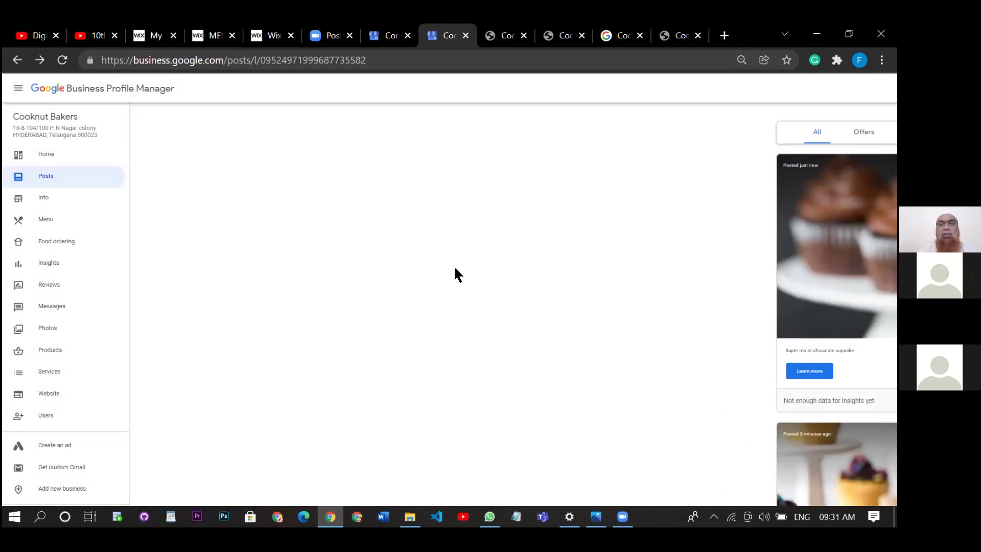
{"action": "key", "text": "ctrl+plus"}
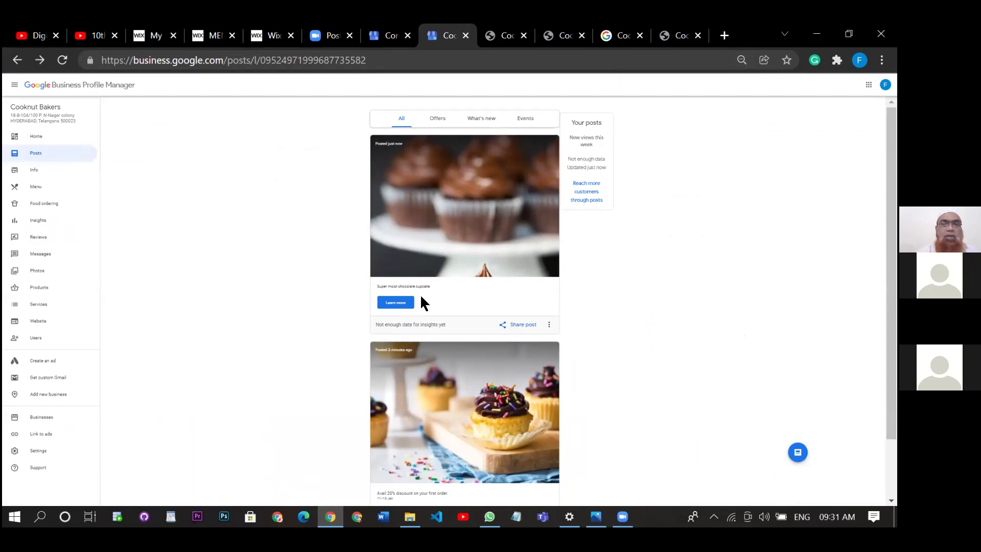
{"action": "left_click", "coordinate": [387, 306]}
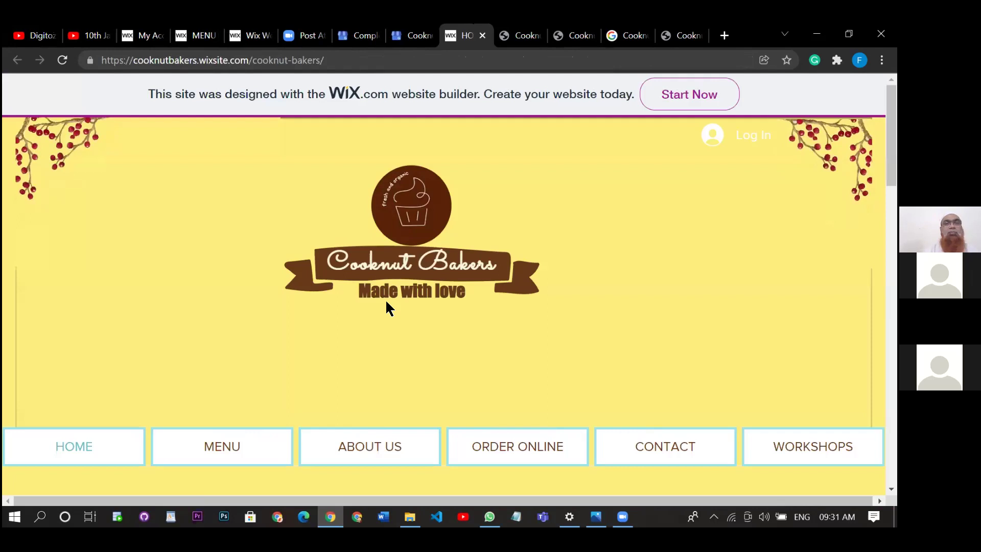
Step: Scroll through the Cooknut Bakers home page, then go back to the profile's posts list
{"action": "scroll", "coordinate": [387, 303], "scroll_direction": "down", "scroll_amount": 5}
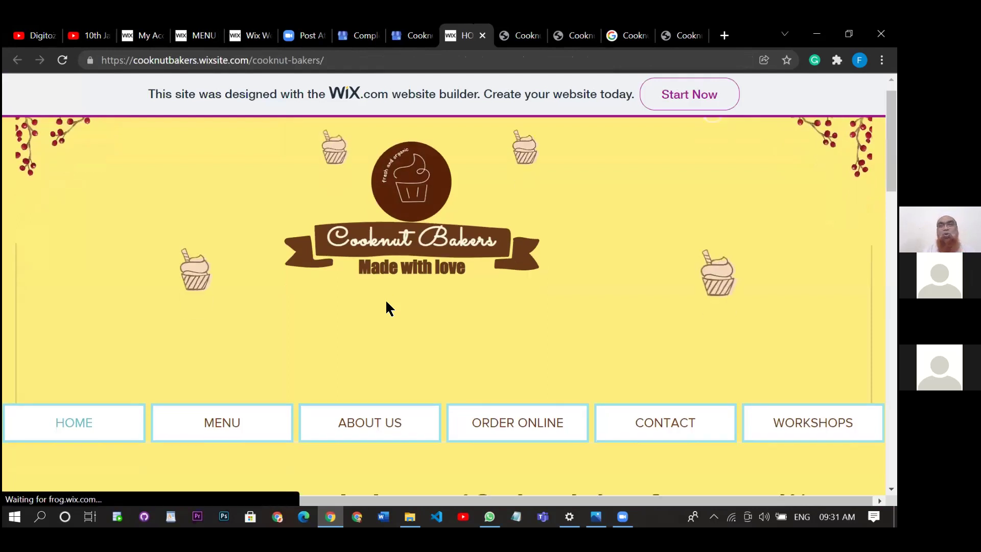
{"action": "scroll", "coordinate": [387, 303], "scroll_direction": "down", "scroll_amount": 10}
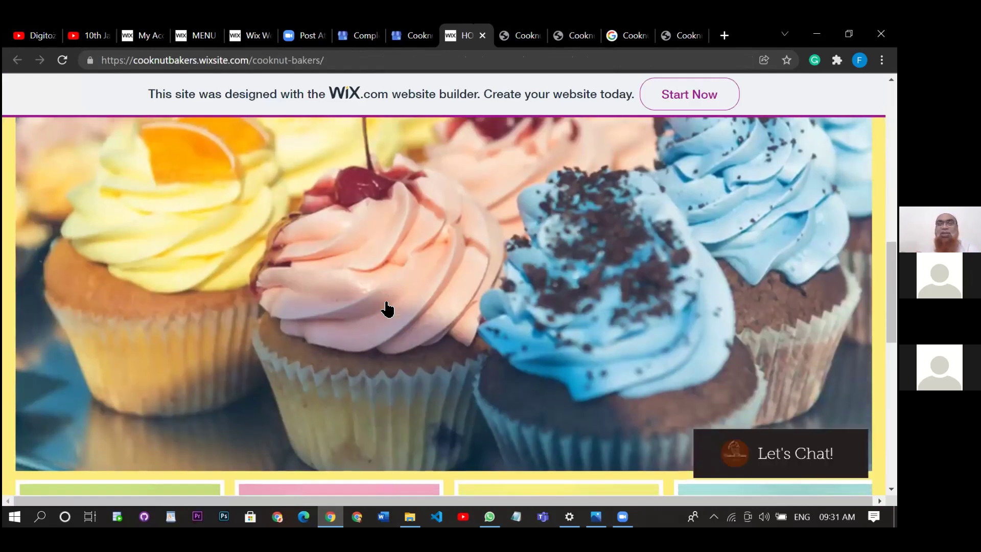
{"action": "scroll", "coordinate": [387, 306], "scroll_direction": "up", "scroll_amount": 8}
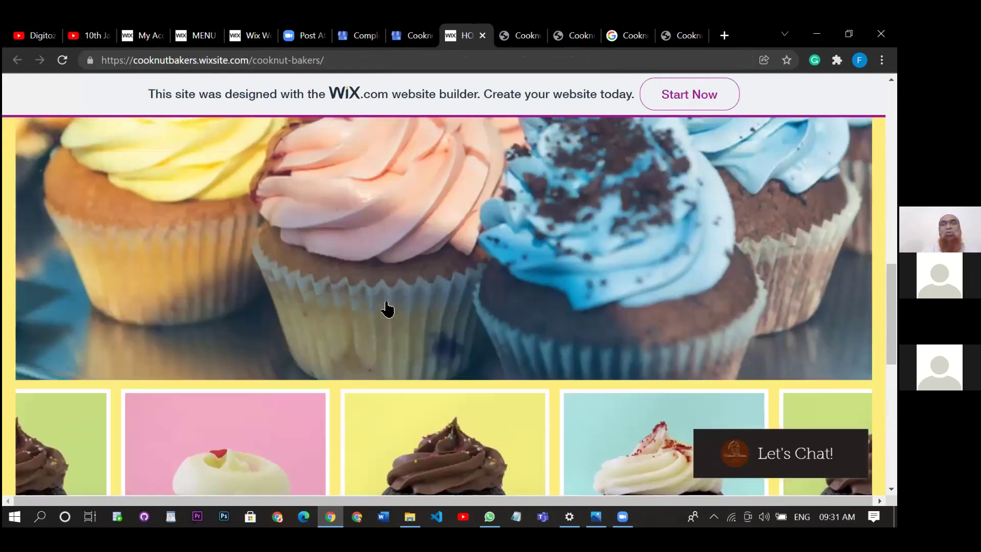
{"action": "scroll", "coordinate": [387, 307], "scroll_direction": "up", "scroll_amount": 8}
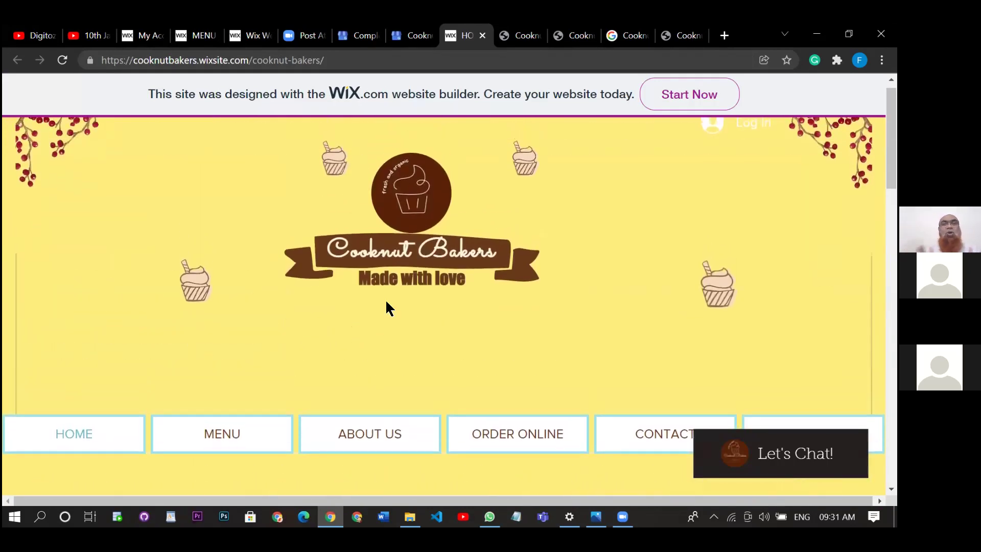
{"action": "left_click", "coordinate": [410, 39]}
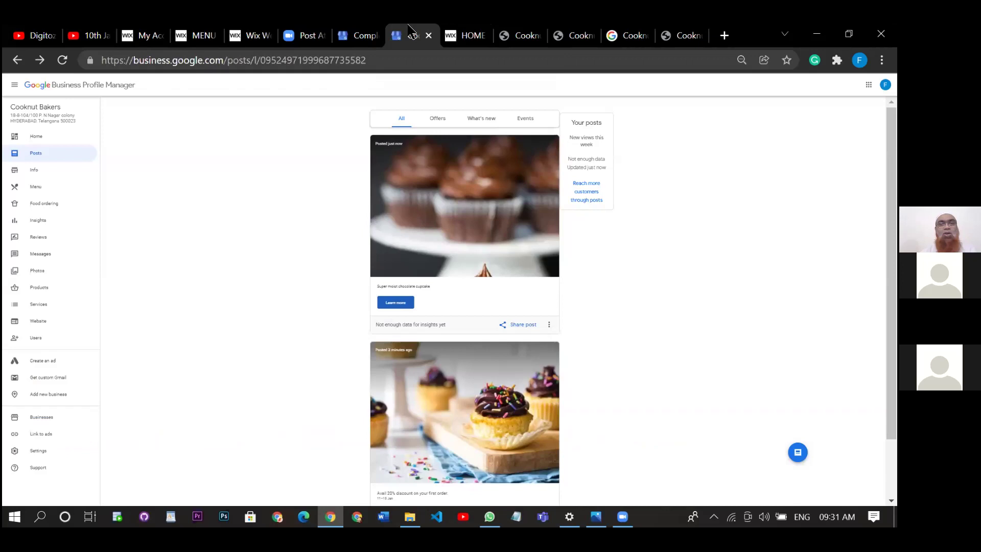